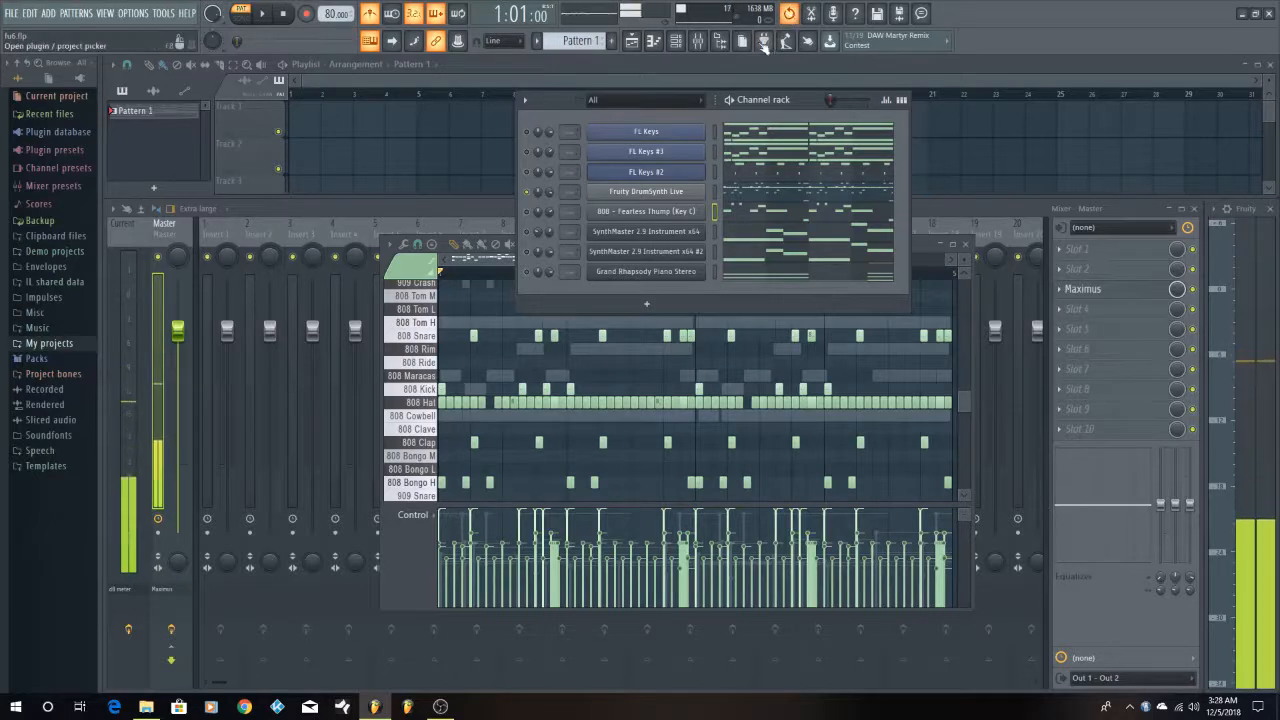
{"action": "left_click", "coordinate": [764, 42]}
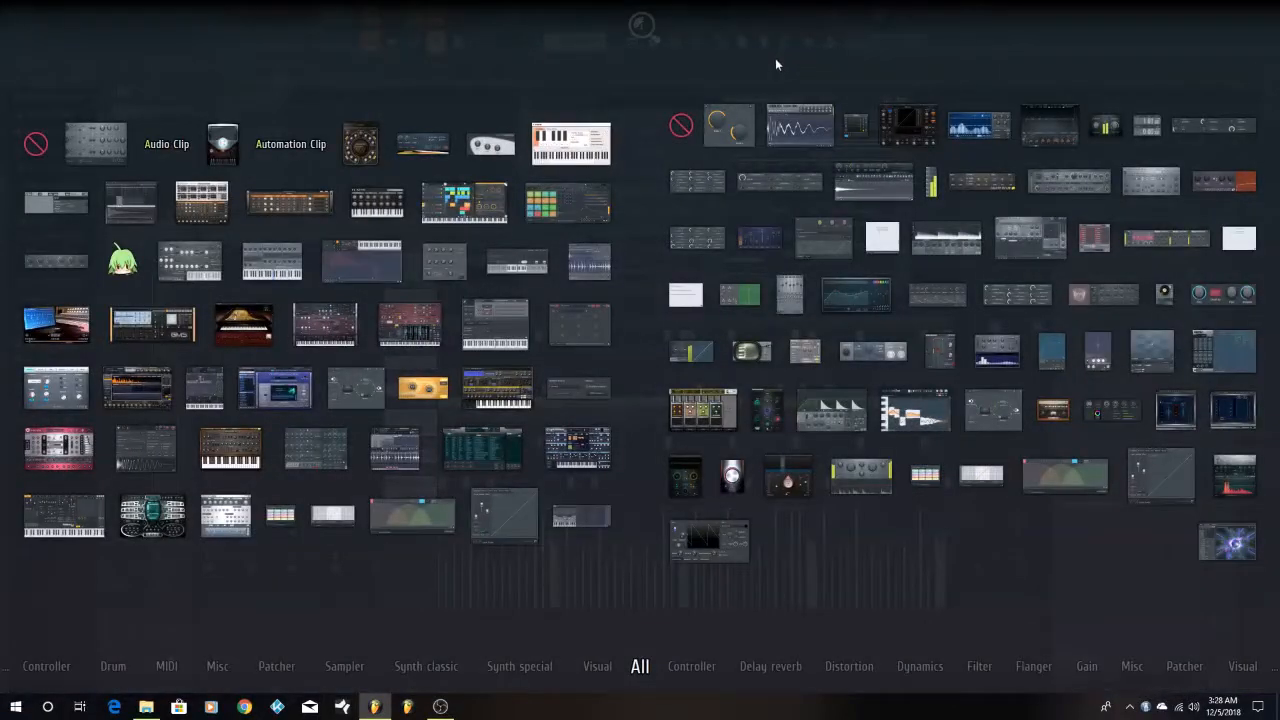
{"action": "left_click", "coordinate": [776, 59]}
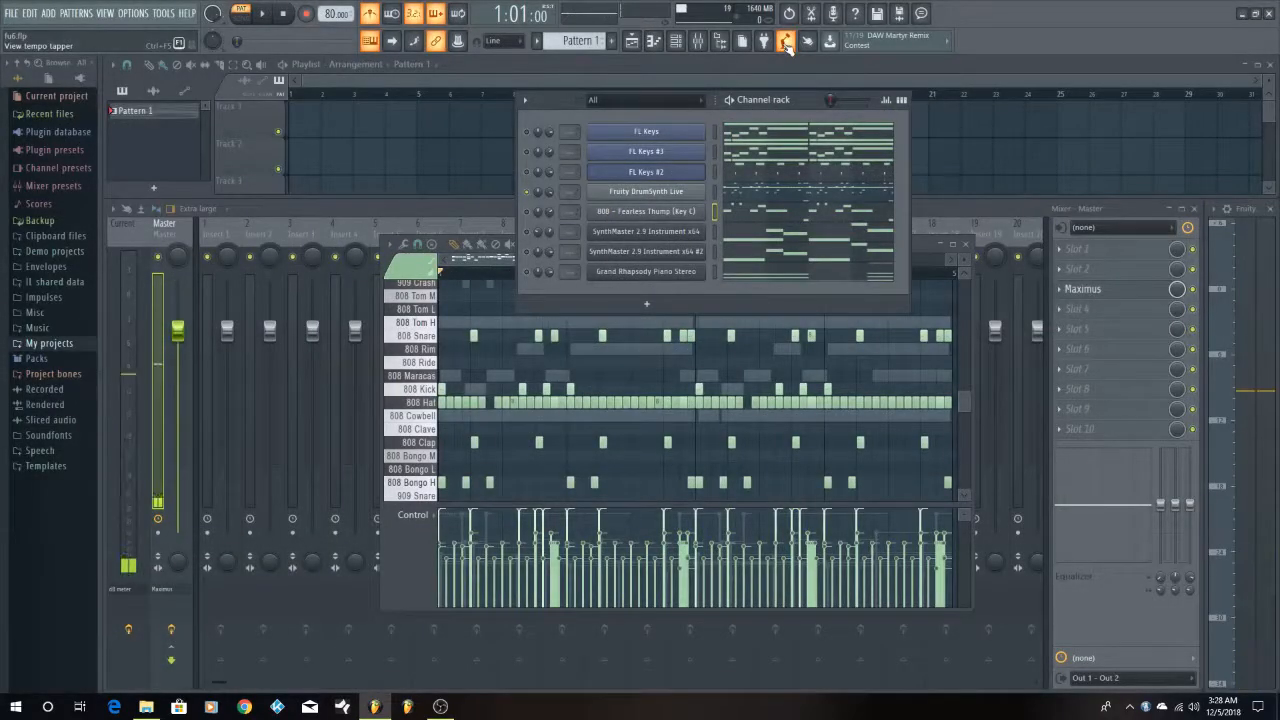
{"action": "left_click", "coordinate": [786, 43]}
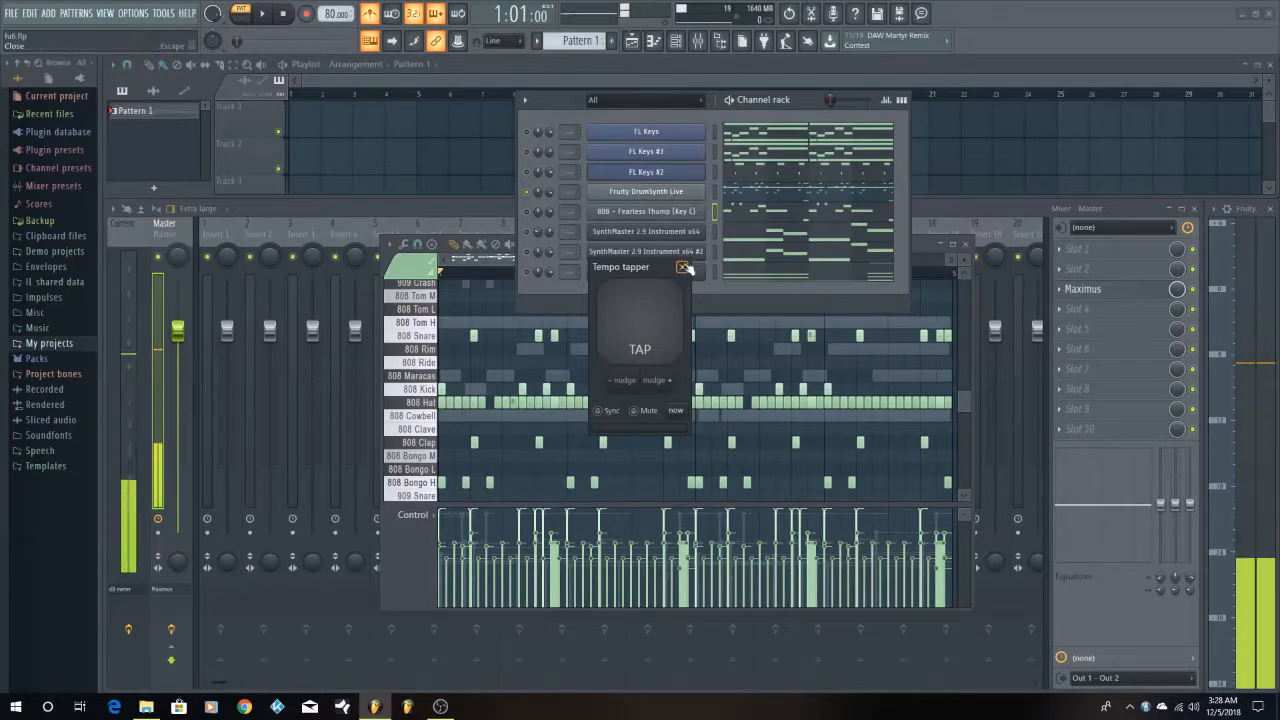
{"action": "left_click", "coordinate": [682, 266]}
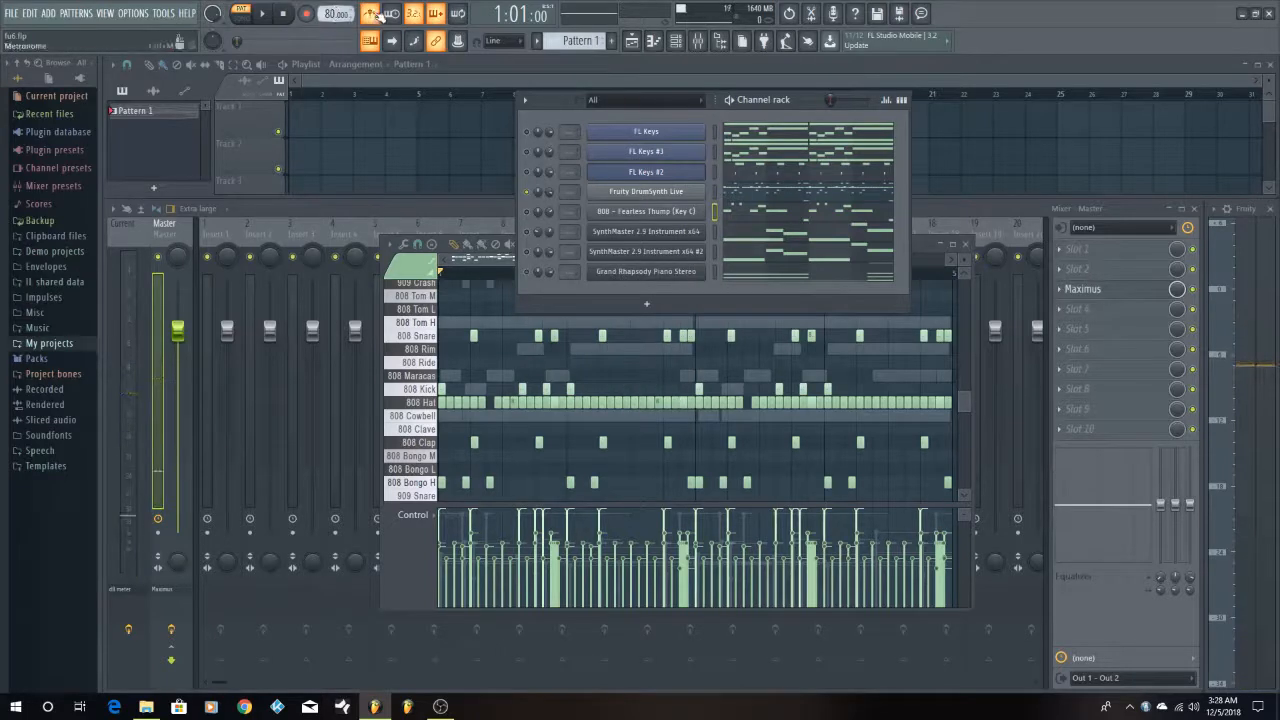
Play the pattern, open the Fruity DrumSynth Live plugin from the channel rack, and stop playback
{"action": "left_click", "coordinate": [265, 15]}
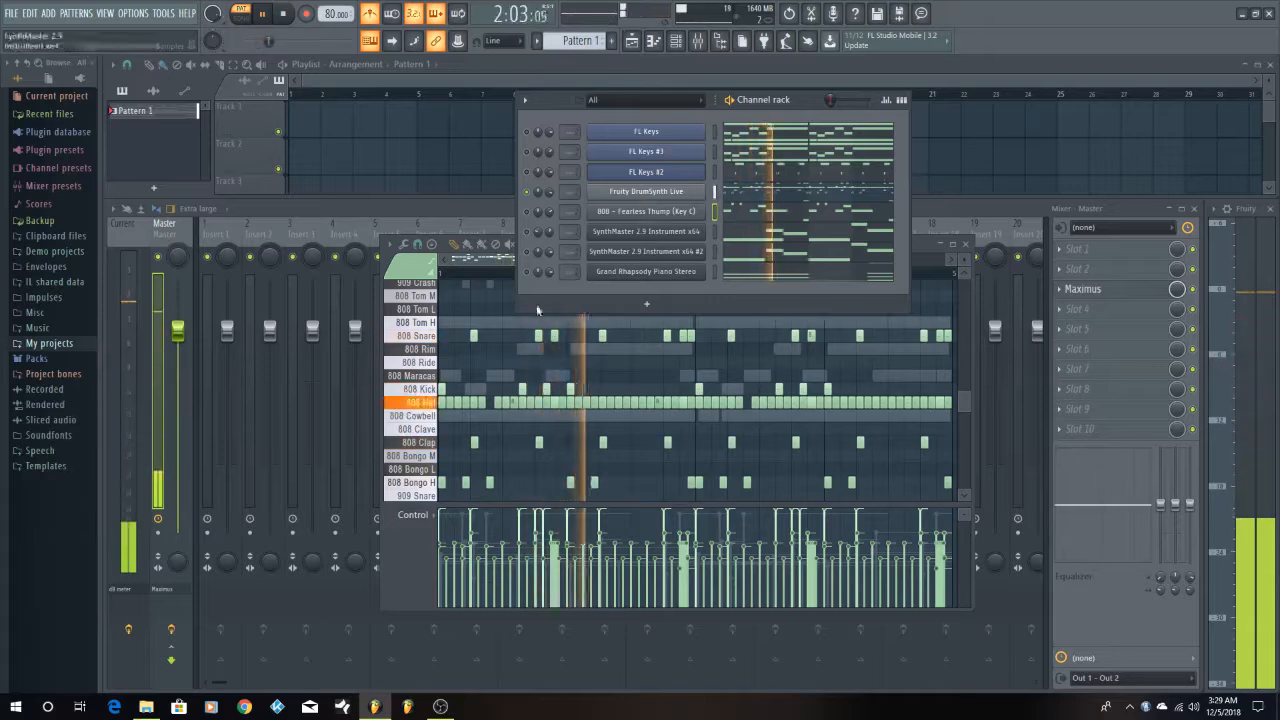
{"action": "scroll", "coordinate": [437, 390], "scroll_direction": "down", "scroll_amount": 1}
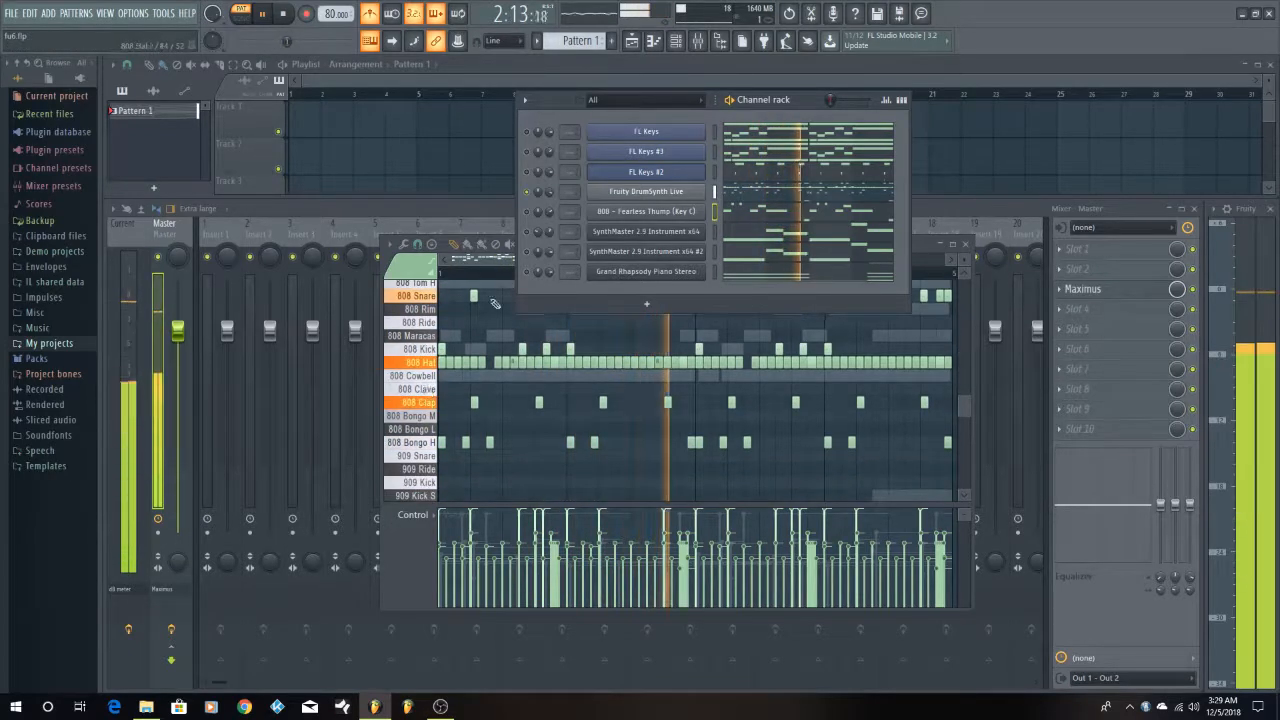
{"action": "left_click", "coordinate": [646, 191]}
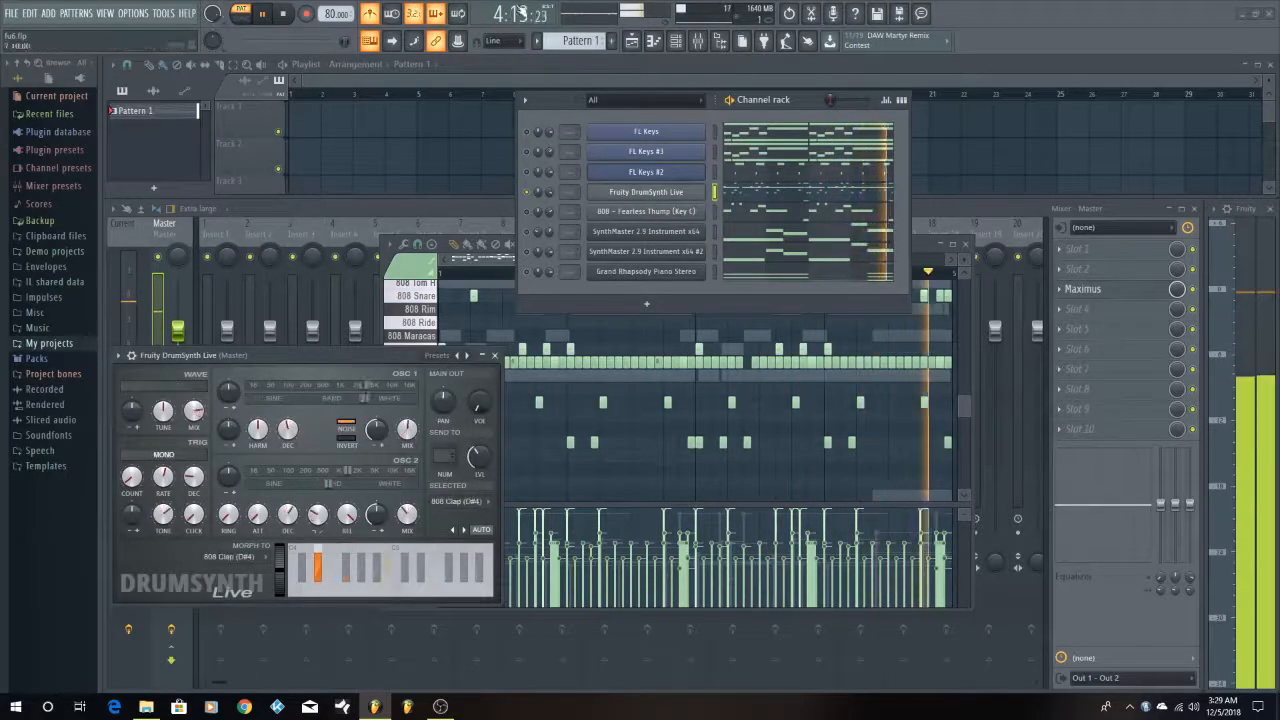
{"action": "left_click", "coordinate": [286, 12]}
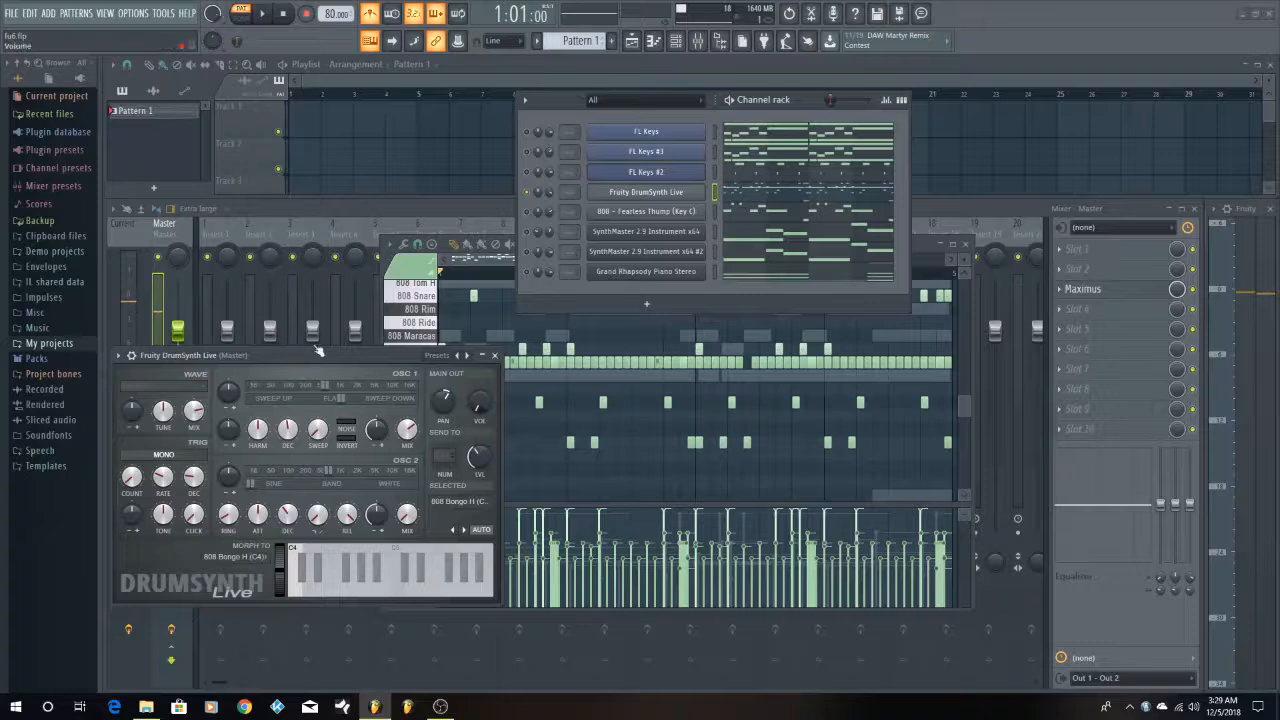
Maximize the Fruity DrumSynth Live piano roll and arrange the plugin window over an empty area, clear of the drum notes
{"action": "left_click_drag", "start_coordinate": [318, 350], "coordinate": [722, 325]}
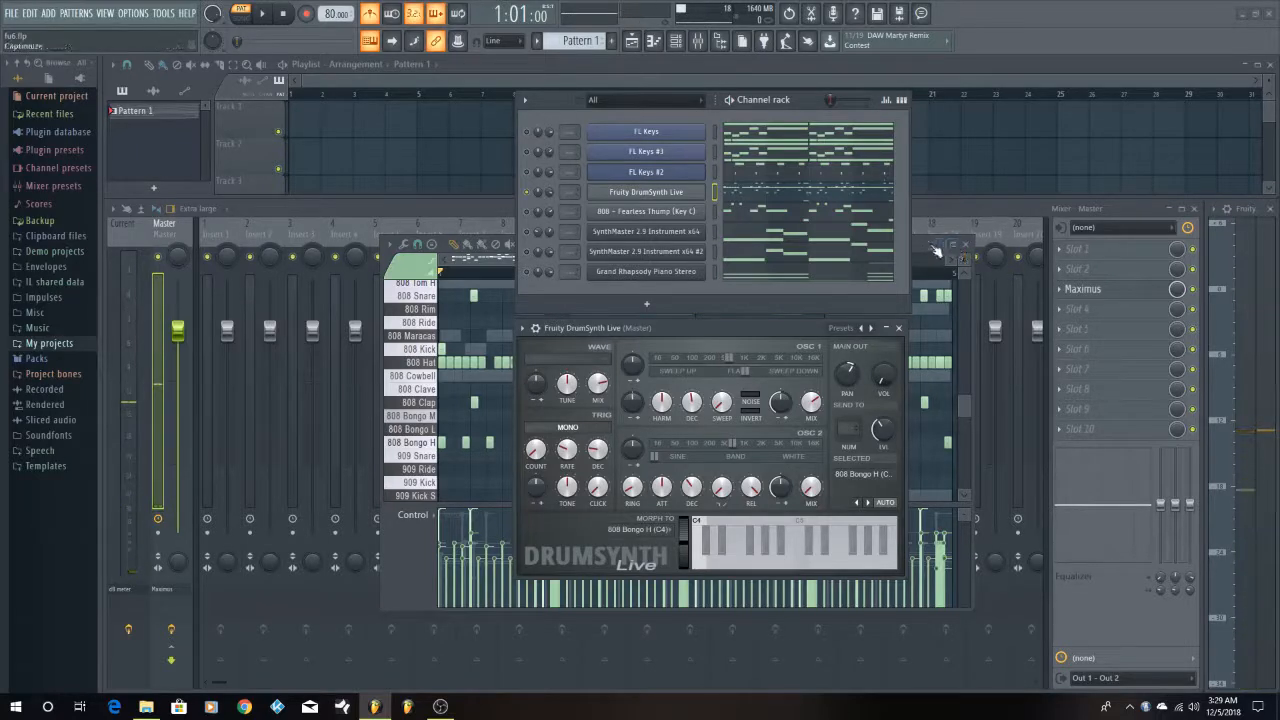
{"action": "left_click", "coordinate": [918, 247]}
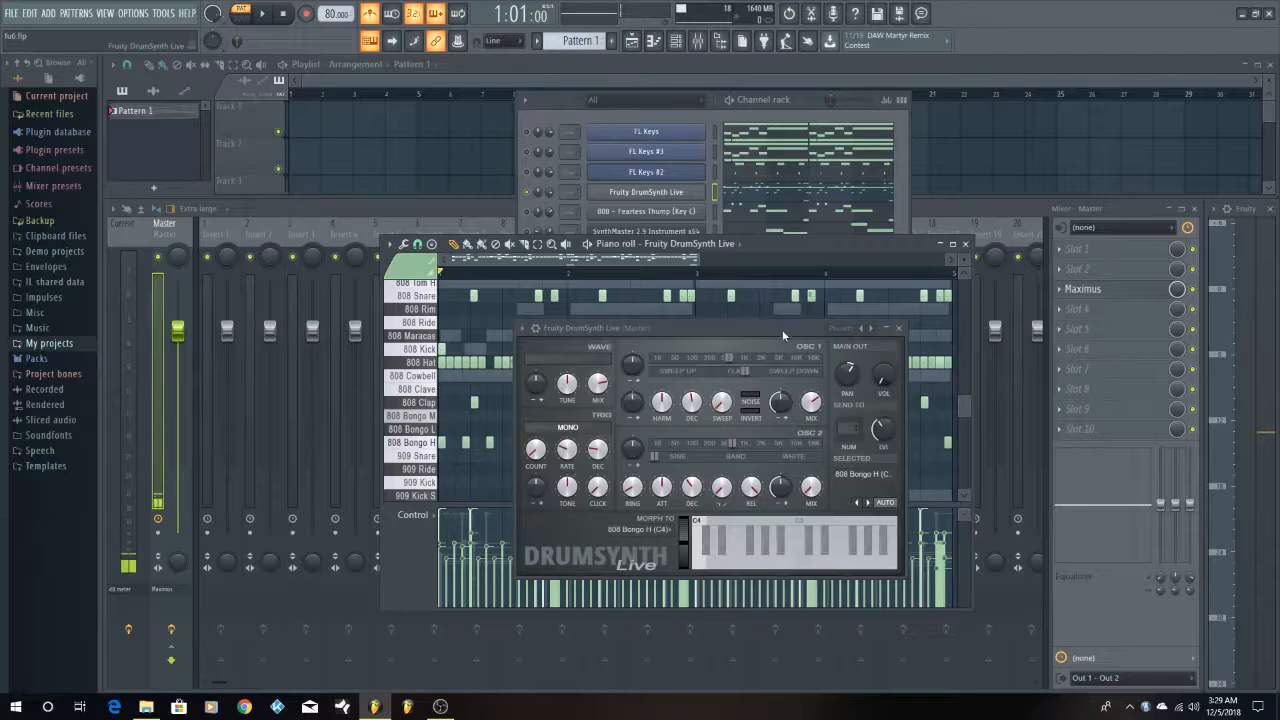
{"action": "left_click_drag", "start_coordinate": [782, 329], "coordinate": [1125, 269]}
{"action": "left_click", "coordinate": [953, 245]}
{"action": "scroll", "coordinate": [789, 248], "scroll_direction": "up", "scroll_amount": 5}
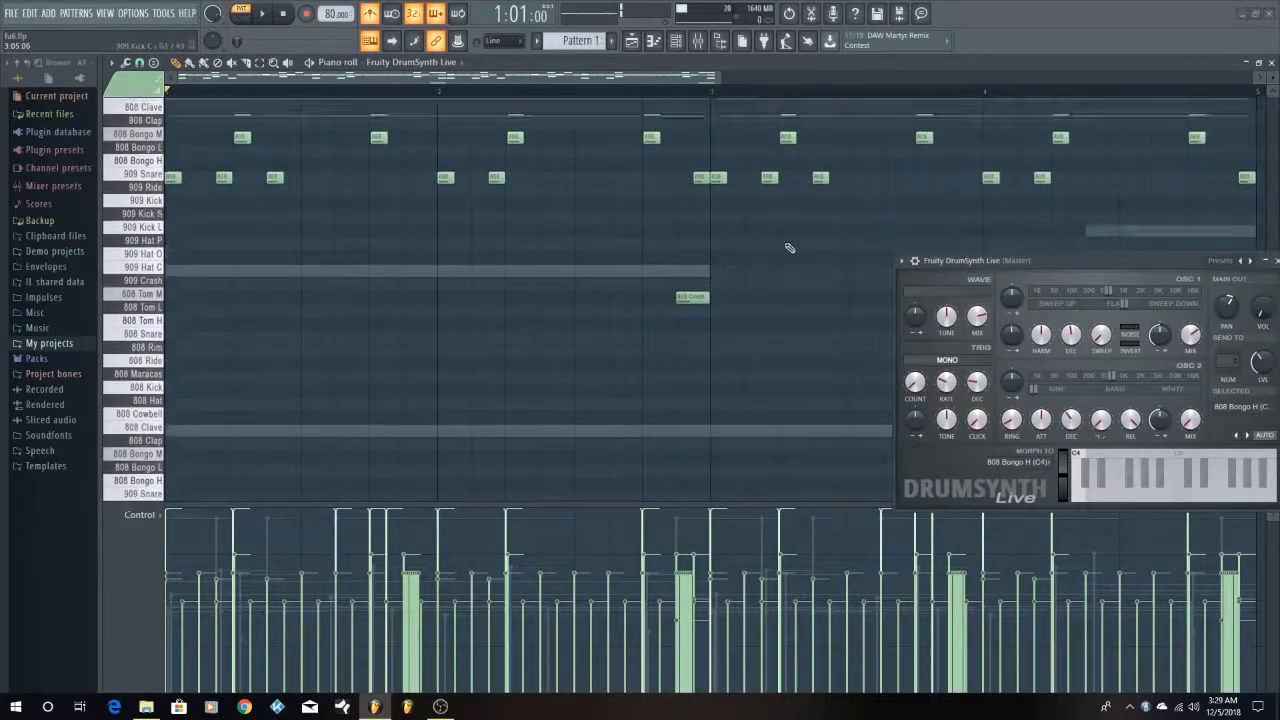
{"action": "scroll", "coordinate": [789, 248], "scroll_direction": "up", "scroll_amount": 6}
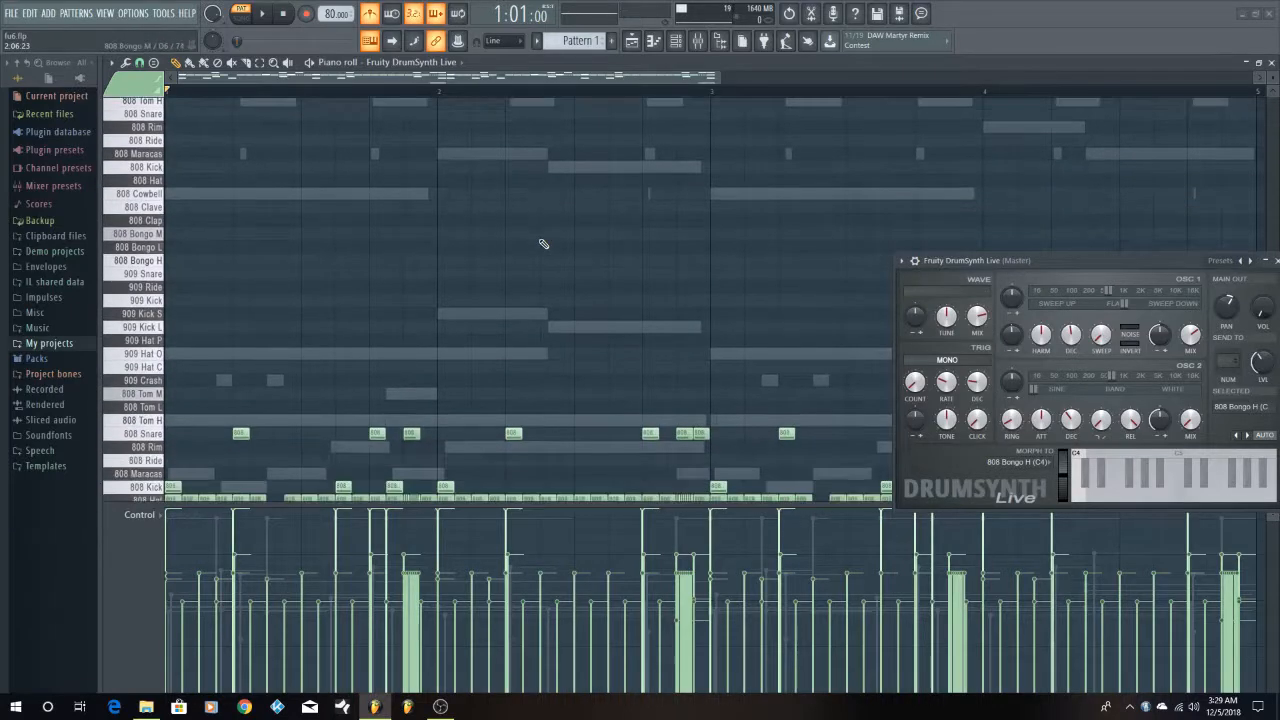
{"action": "scroll", "coordinate": [544, 244], "scroll_direction": "down", "scroll_amount": 1}
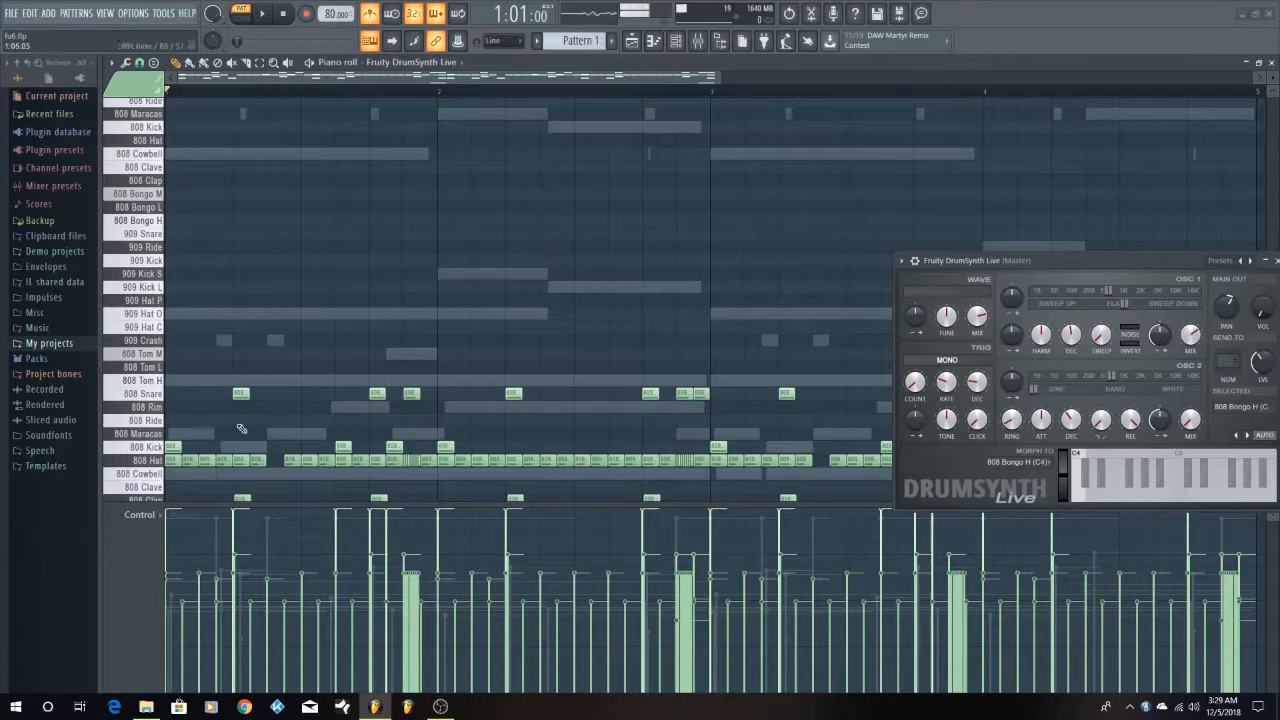
{"action": "scroll", "coordinate": [253, 415], "scroll_direction": "up", "scroll_amount": 1}
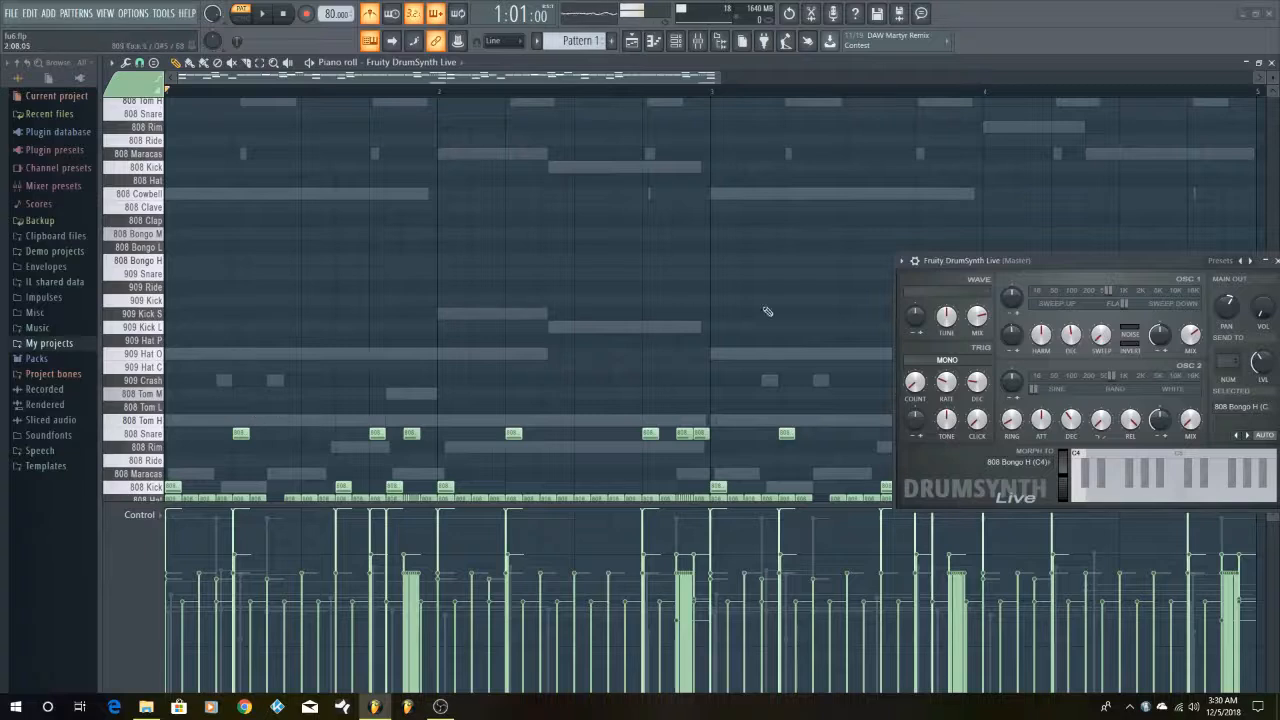
{"action": "left_click_drag", "start_coordinate": [1097, 262], "coordinate": [987, 145]}
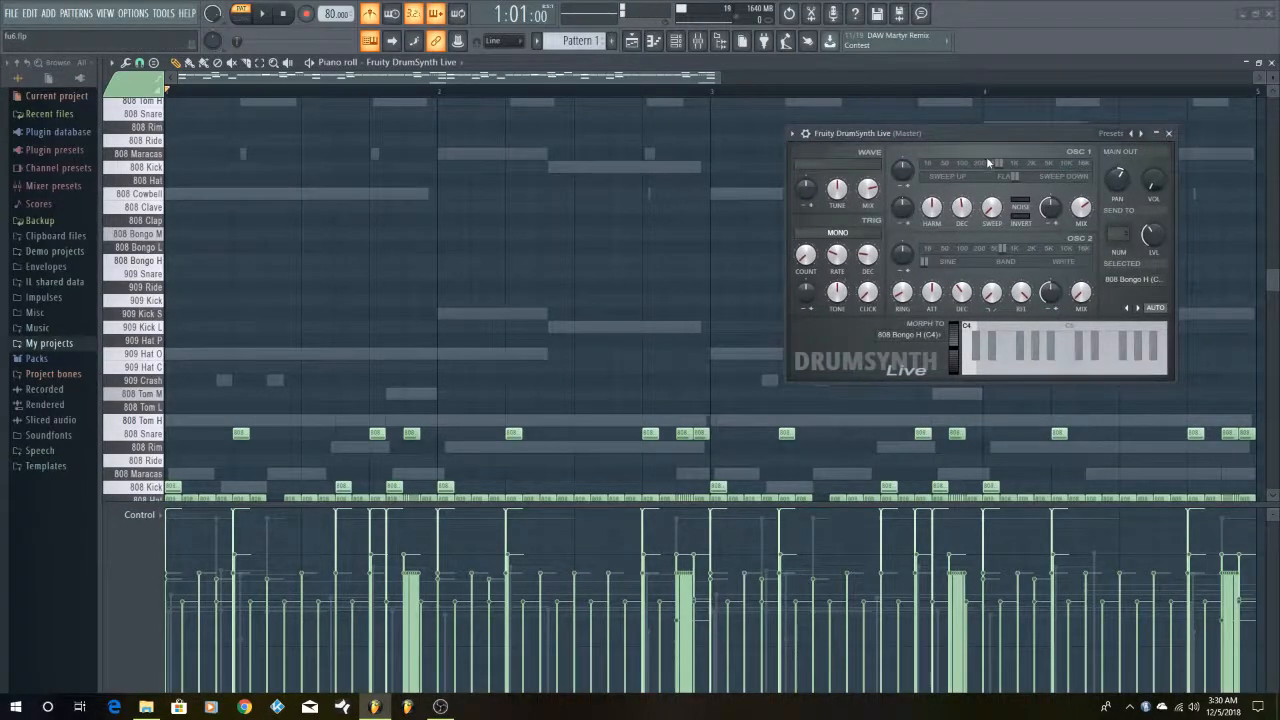
Audition the 808 Snare sound from the piano roll keys and play back the start of the pattern
{"action": "scroll", "coordinate": [715, 341], "scroll_direction": "up", "scroll_amount": 1}
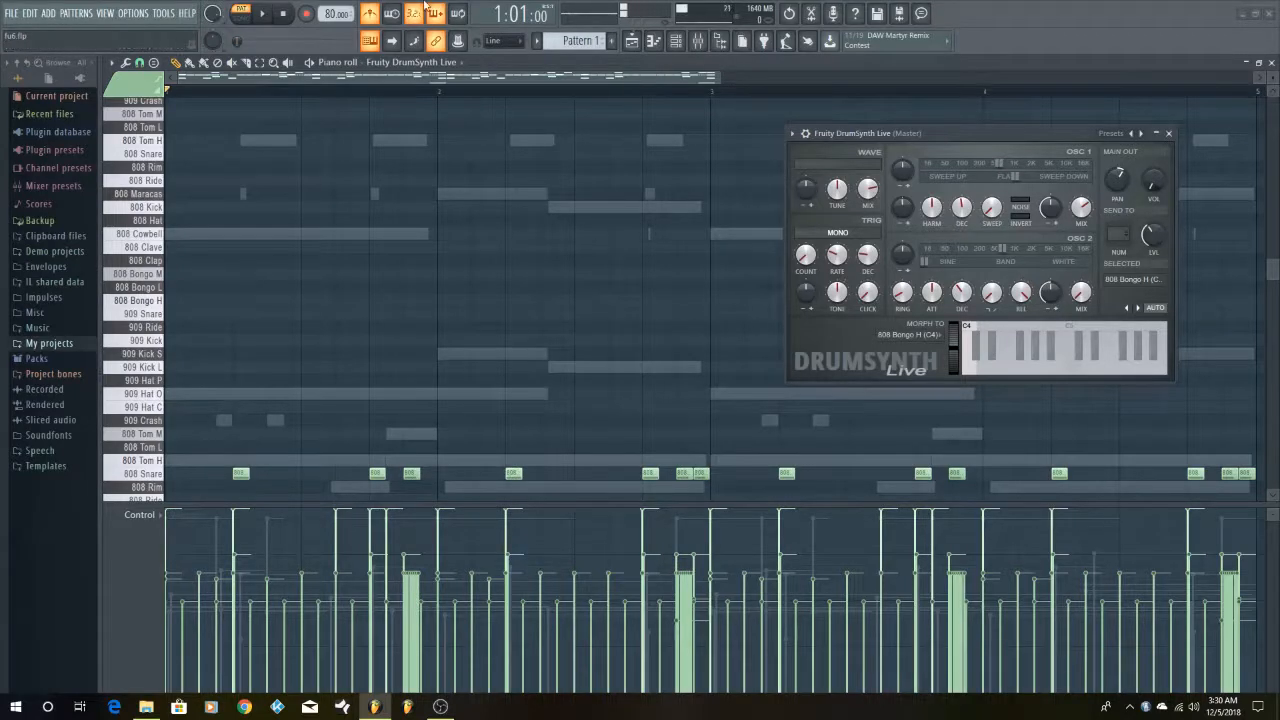
{"action": "left_click", "coordinate": [160, 476]}
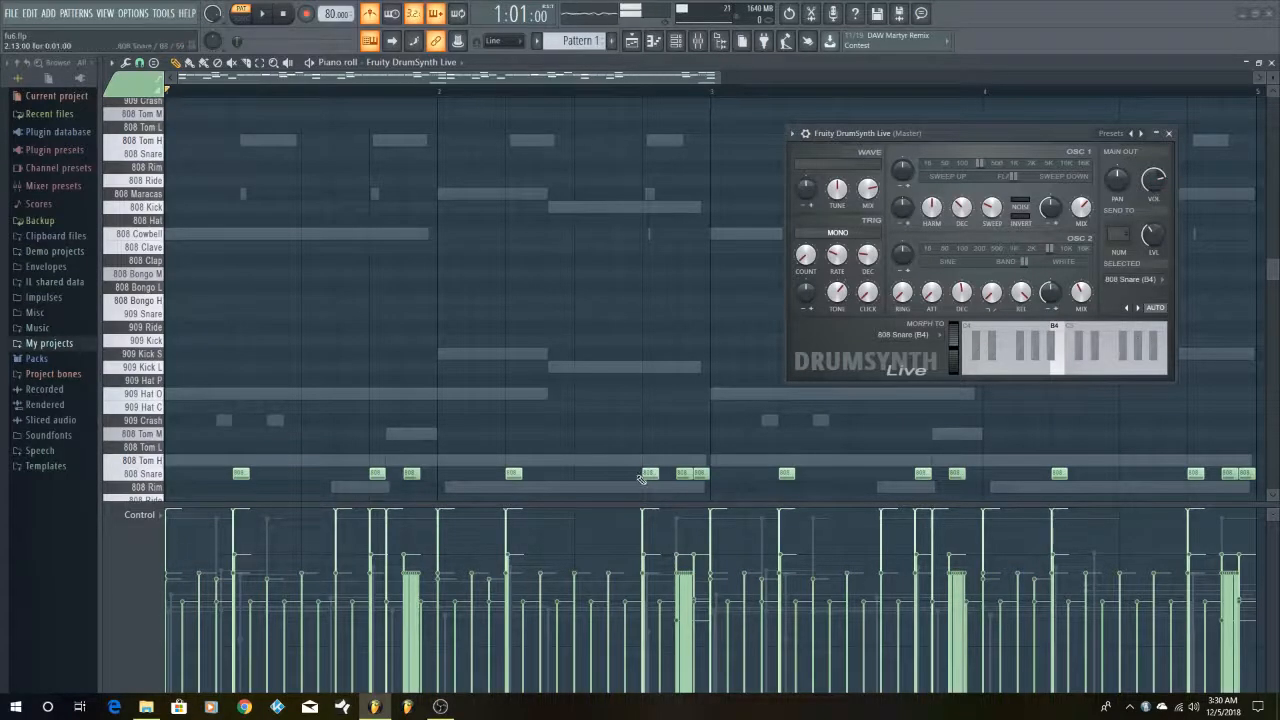
{"action": "left_click", "coordinate": [155, 474]}
{"action": "left_click", "coordinate": [152, 476]}
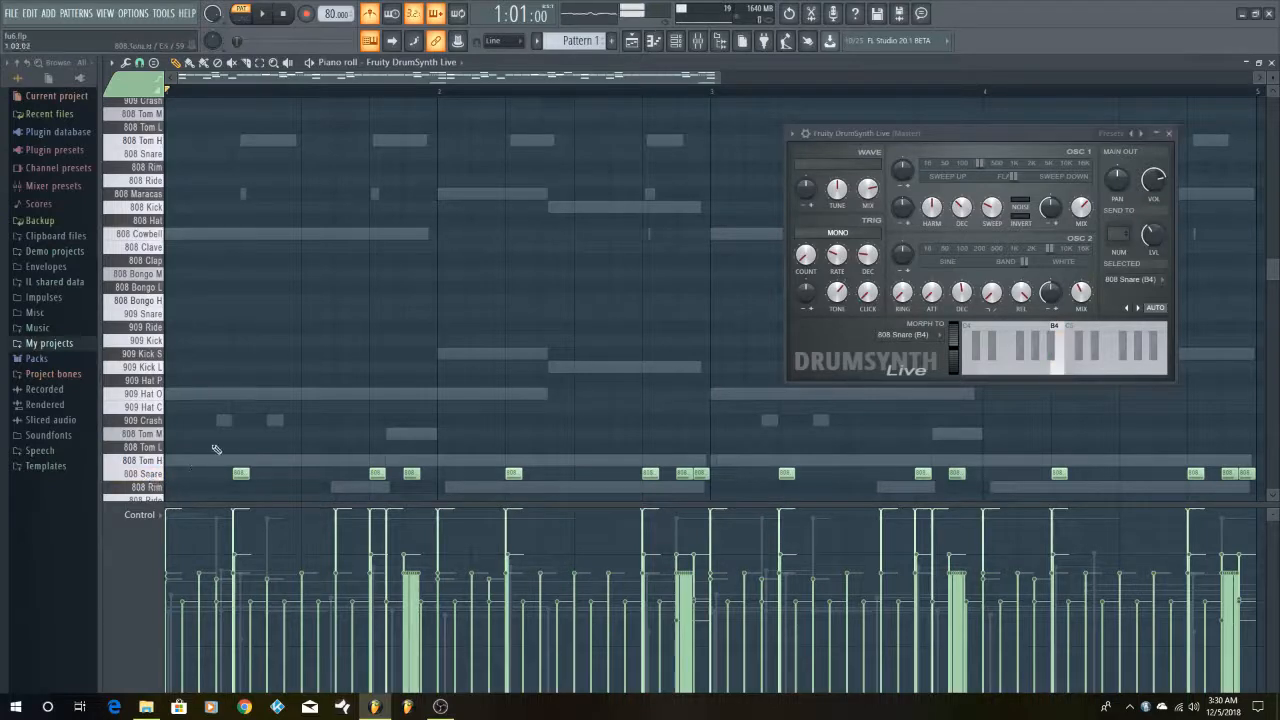
{"action": "left_click", "coordinate": [263, 16]}
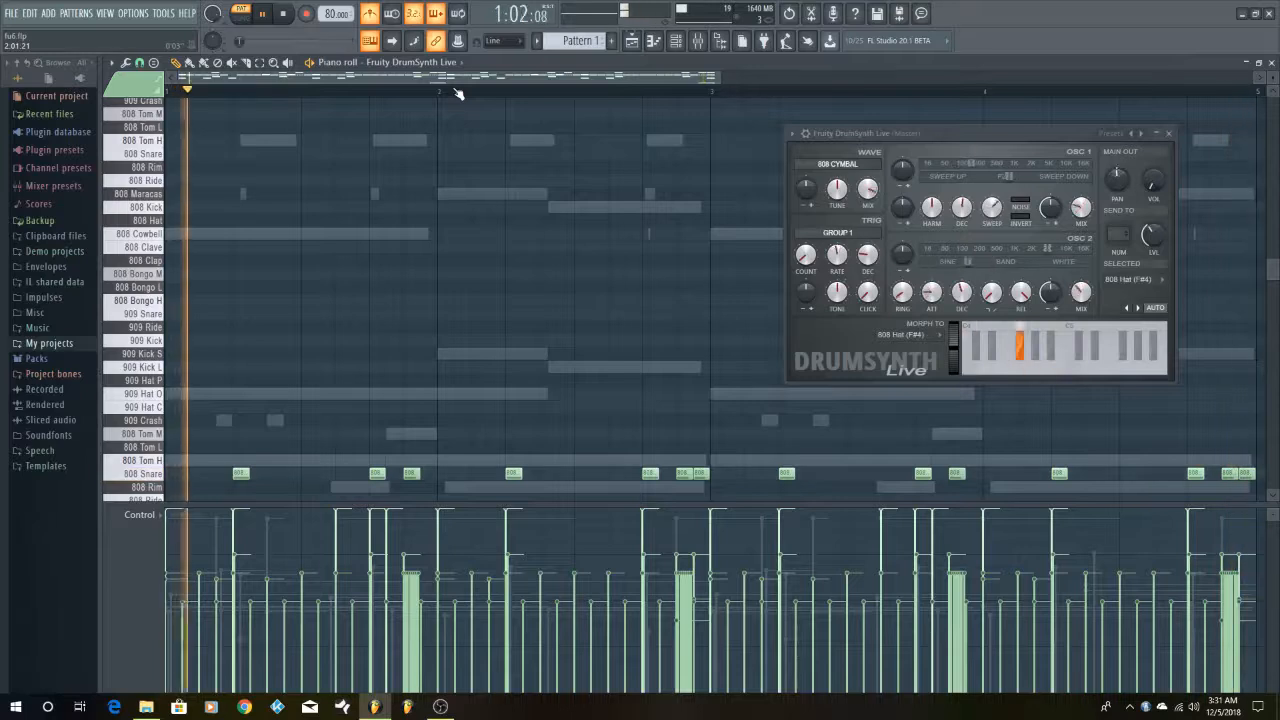
{"action": "key", "text": "space"}
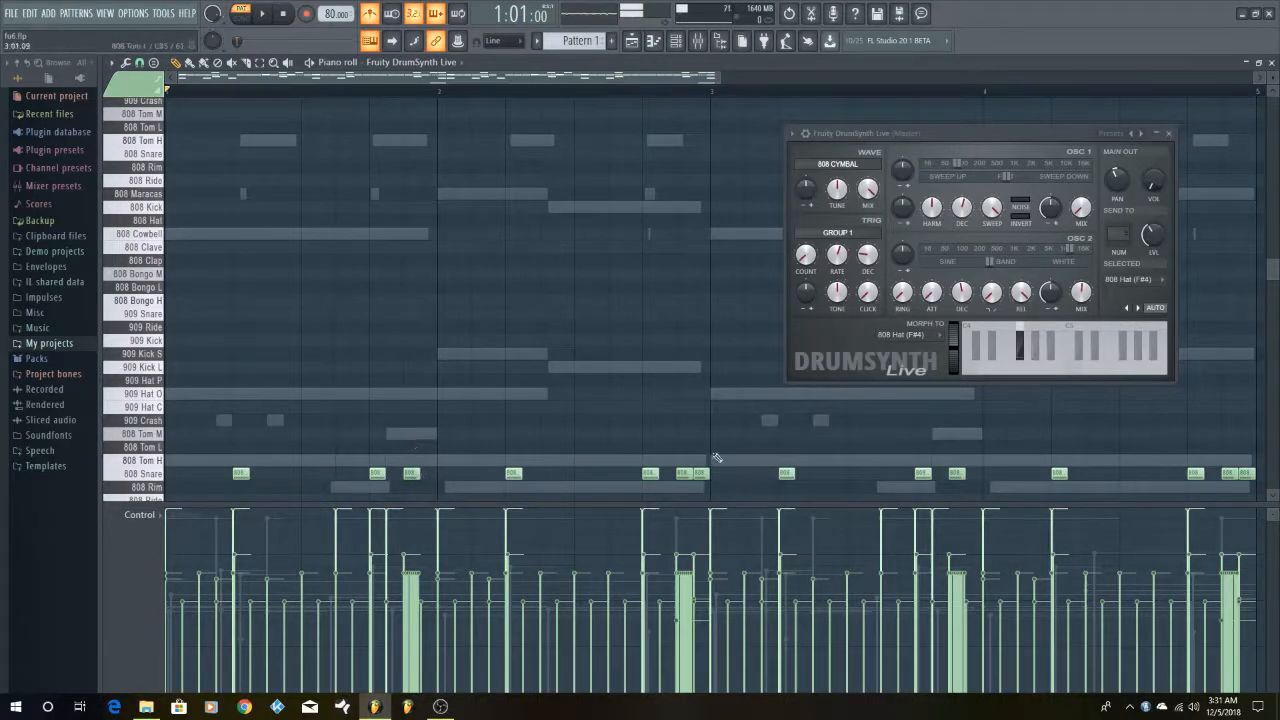
Adjust the 808 Clap's output volume in DrumSynth Live and audition the clap sound
{"action": "scroll", "coordinate": [681, 422], "scroll_direction": "down", "scroll_amount": 5}
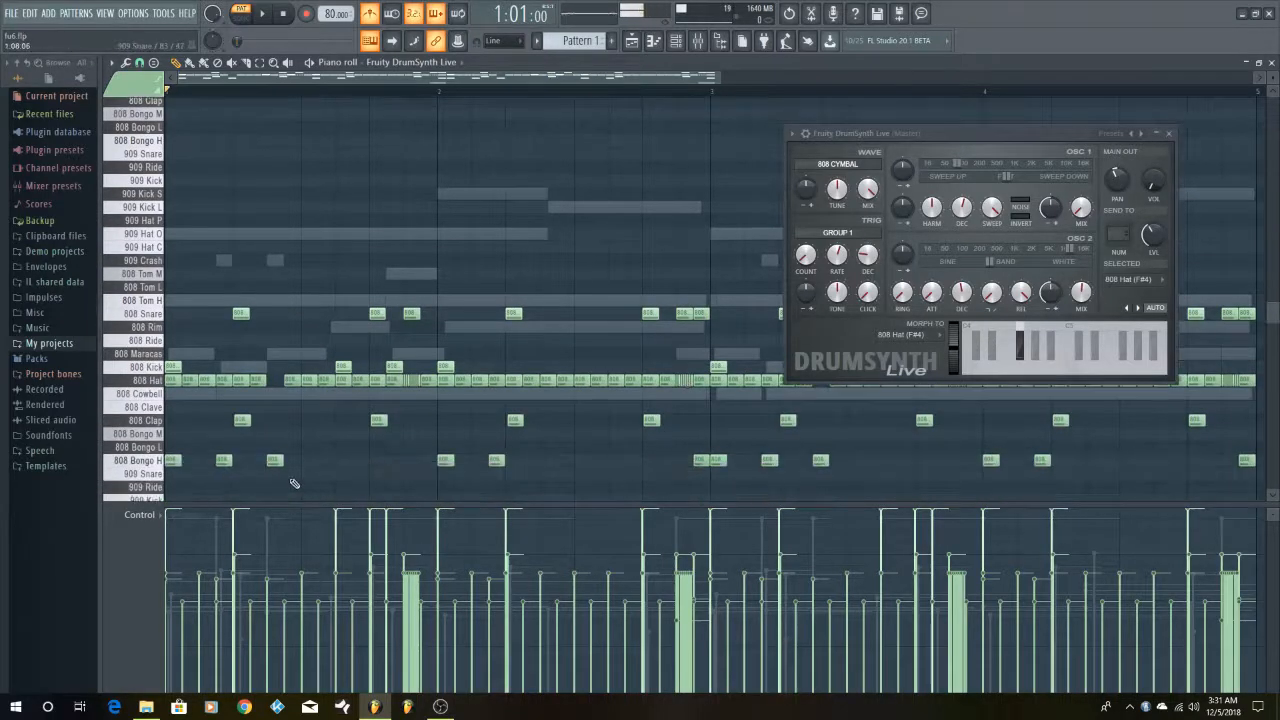
{"action": "left_click", "coordinate": [150, 421]}
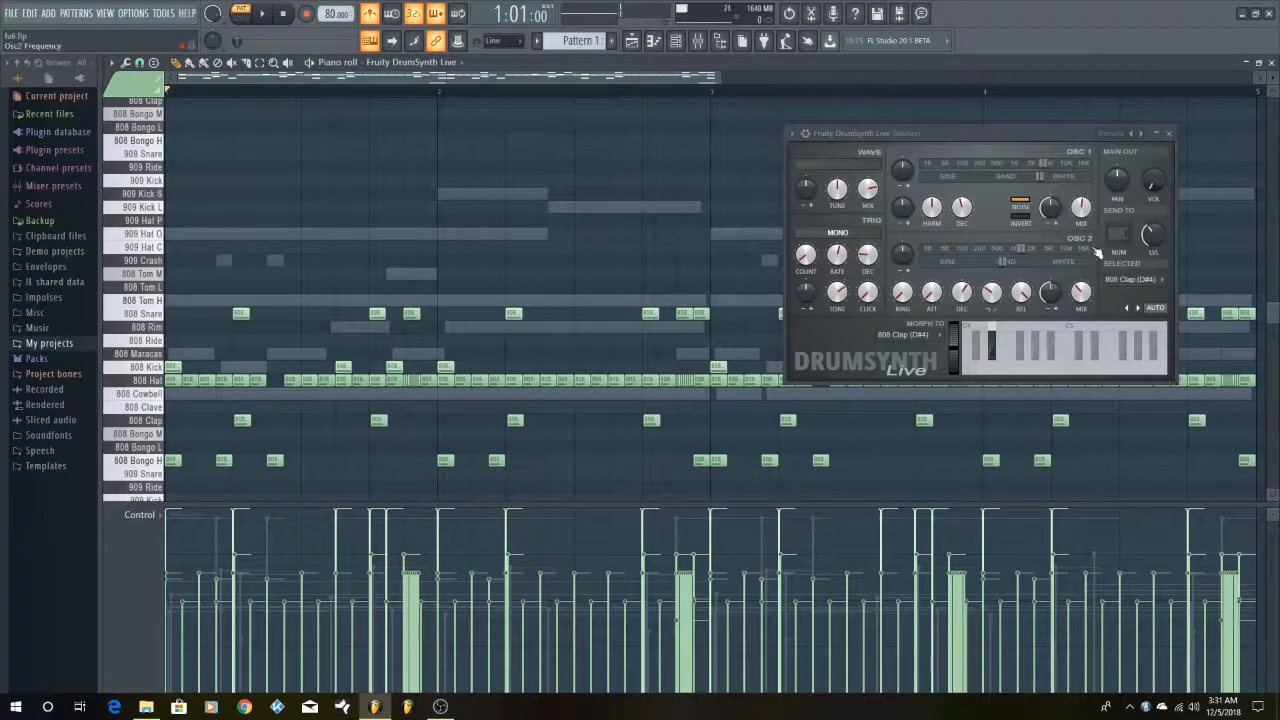
{"action": "left_click_drag", "start_coordinate": [1153, 190], "coordinate": [1153, 240]}
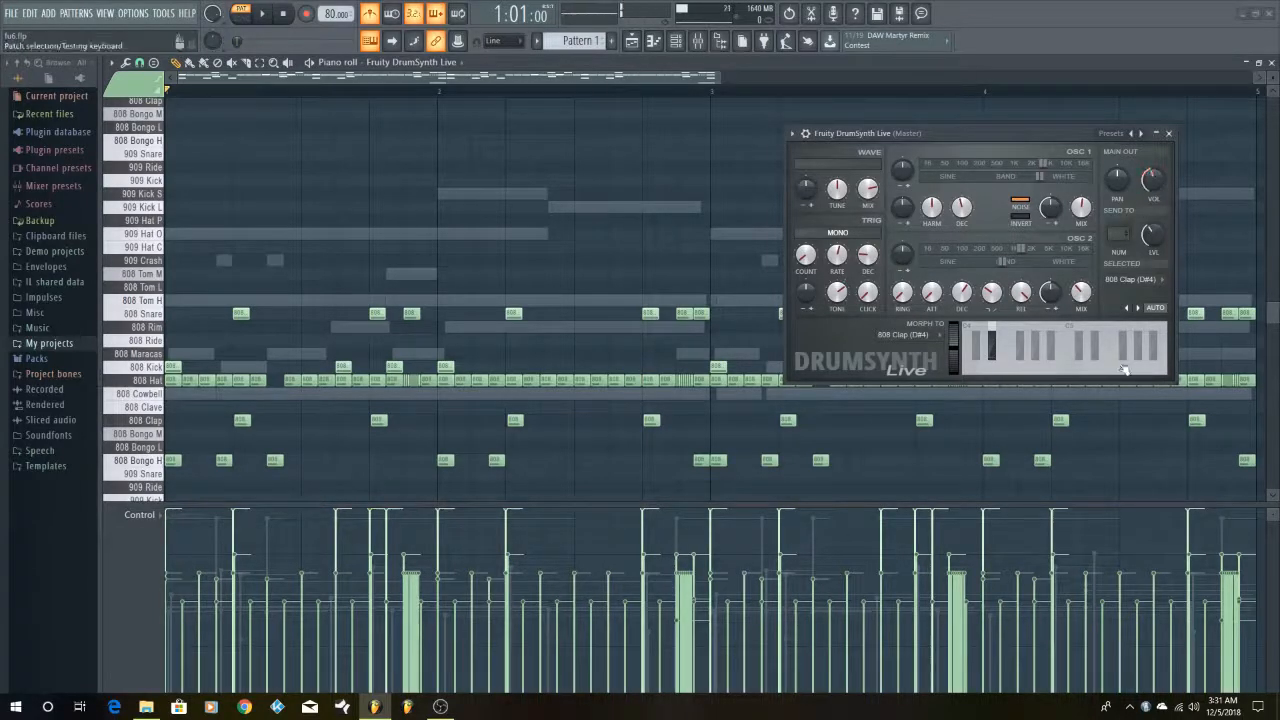
{"action": "left_click", "coordinate": [157, 425]}
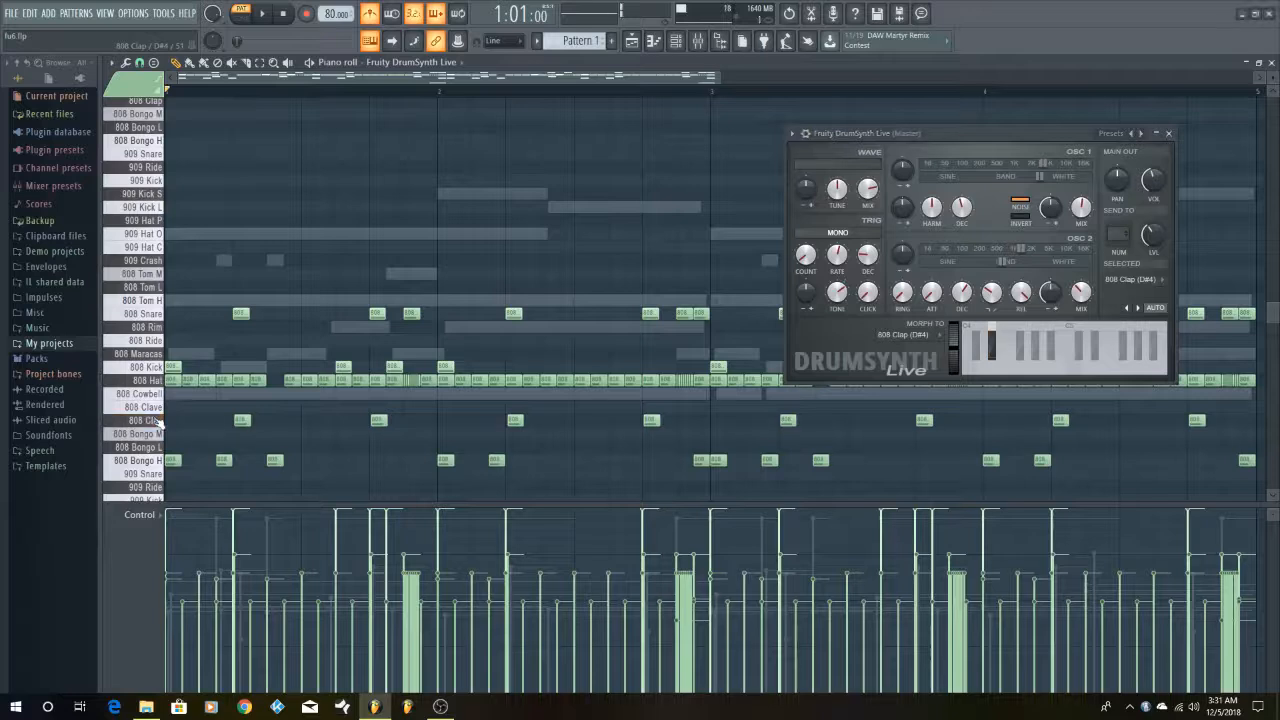
{"action": "left_click", "coordinate": [157, 425]}
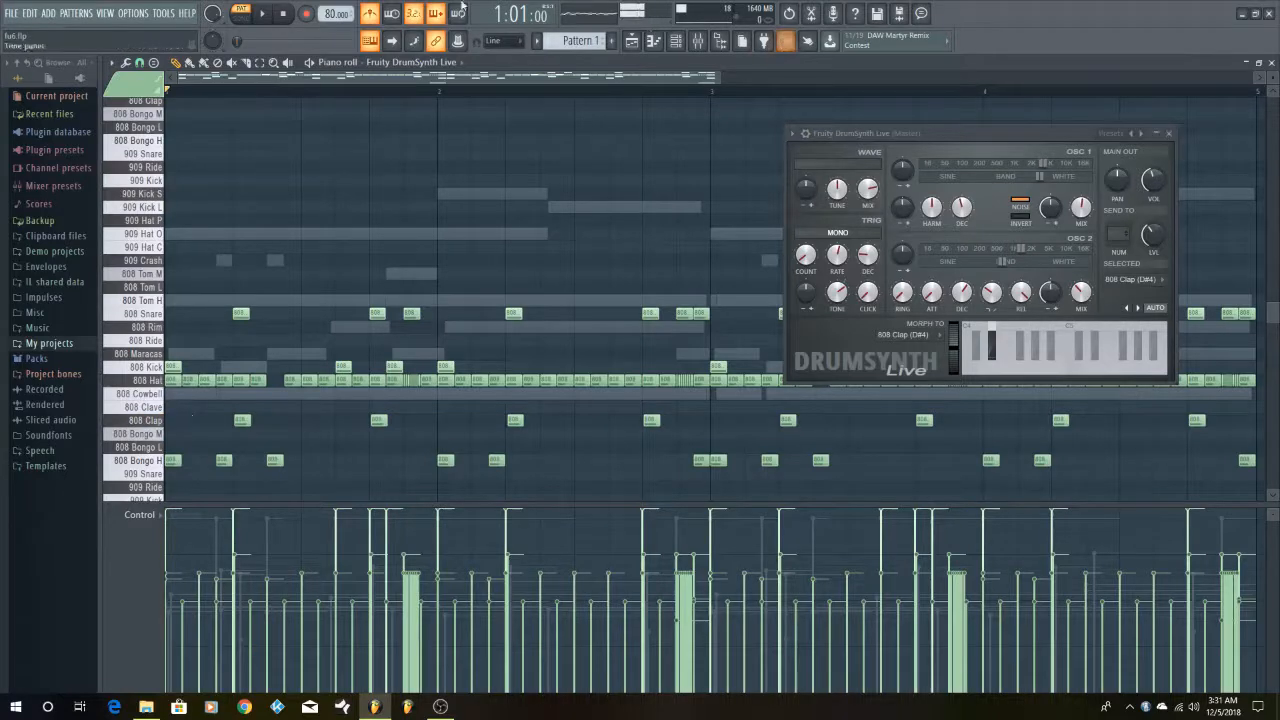
Play back the drum pattern and move the plugin window up to uncover the 808 Hat row
{"action": "left_click", "coordinate": [264, 15]}
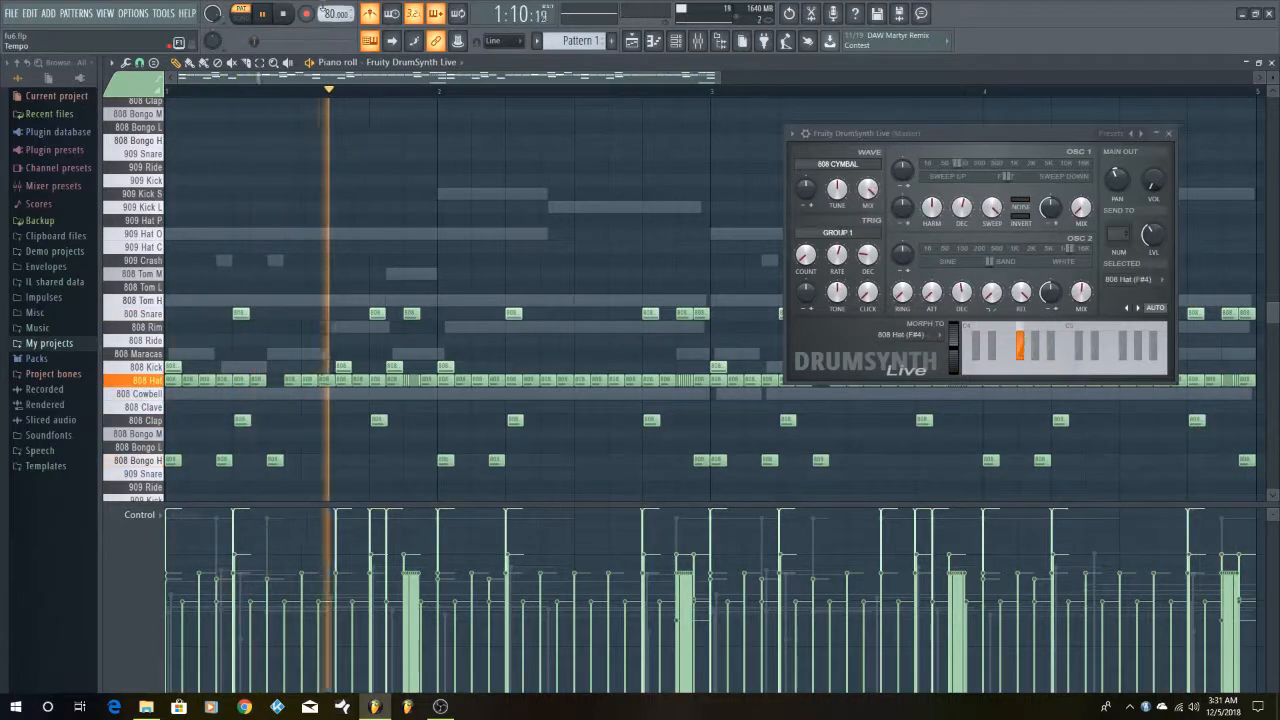
{"action": "key", "text": "space"}
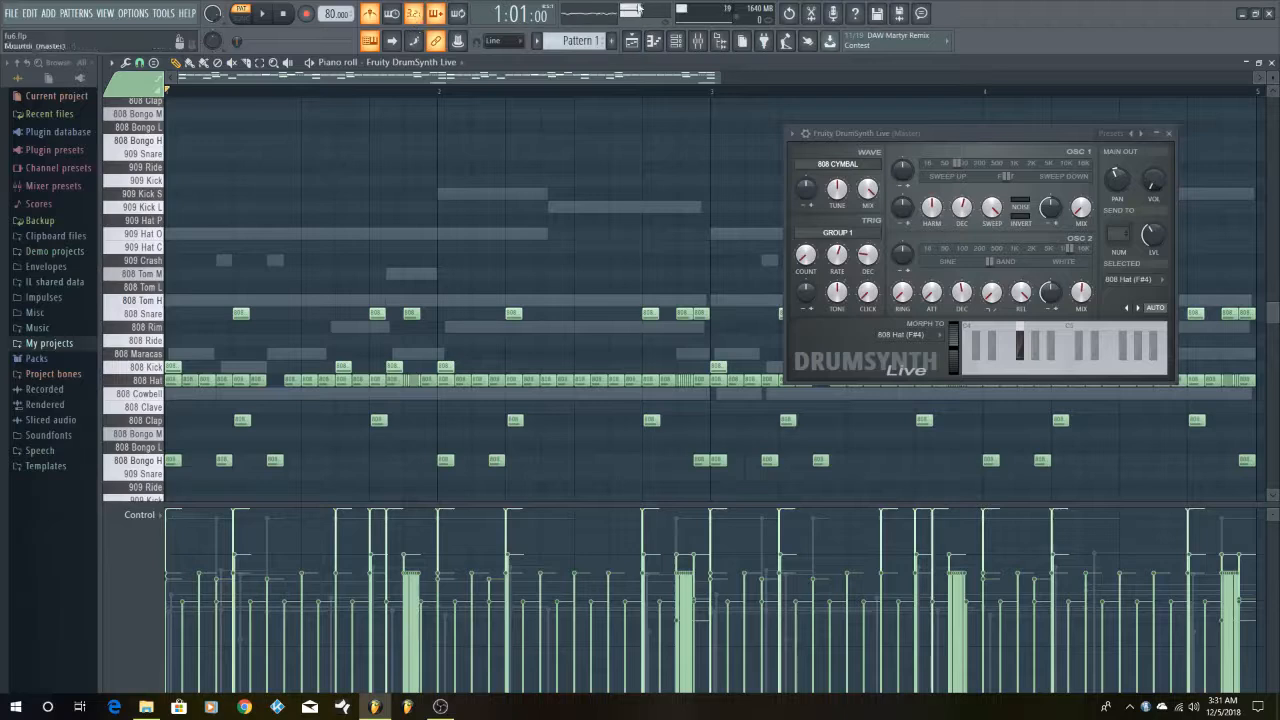
{"action": "left_click_drag", "start_coordinate": [1044, 127], "coordinate": [1033, 92]}
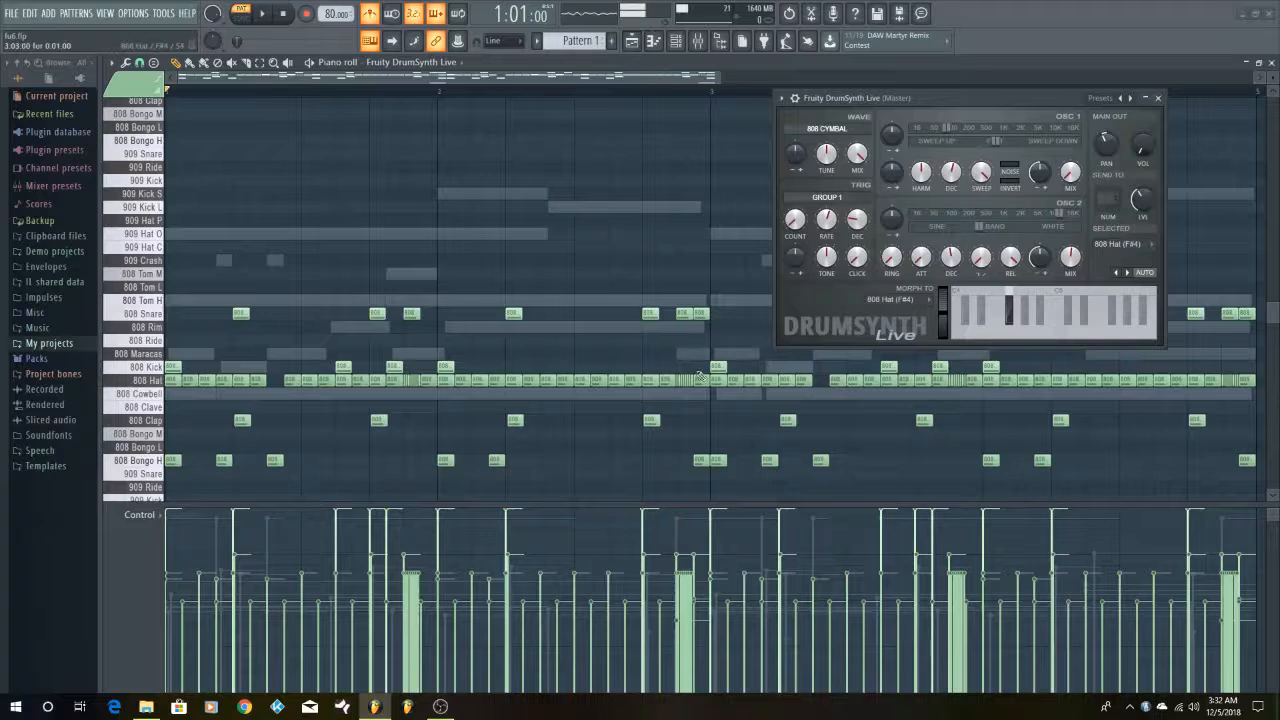
{"action": "left_click", "coordinate": [265, 14]}
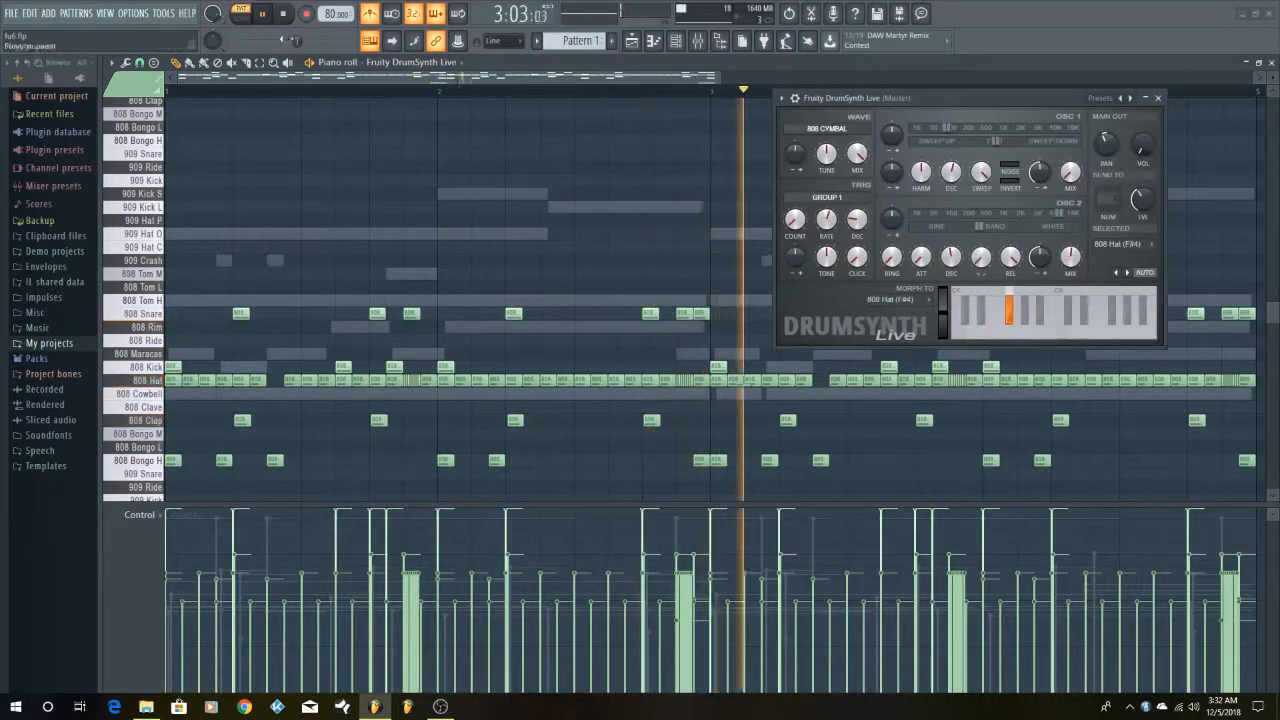
{"action": "left_click", "coordinate": [296, 18]}
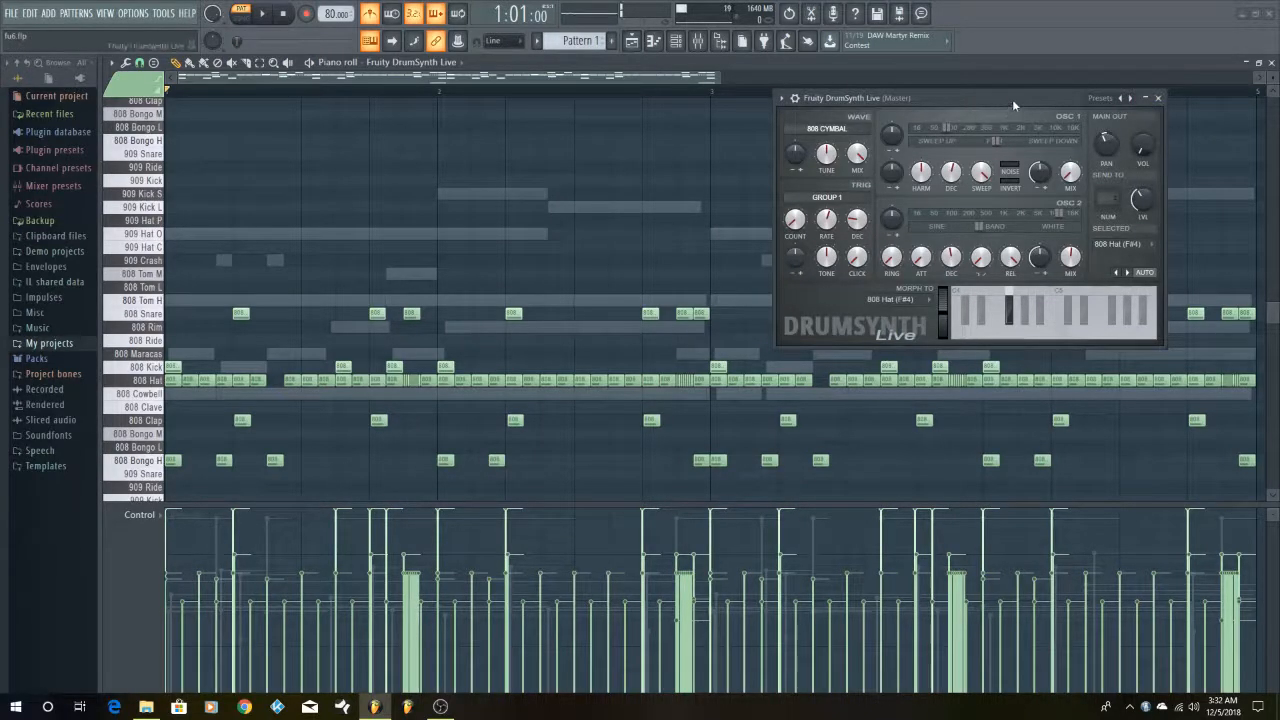
Play the pattern with the 808 and 909 Crash rows in view and move the plugin window below the main drum notes
{"action": "left_click_drag", "start_coordinate": [1012, 99], "coordinate": [1036, 89]}
{"action": "scroll", "coordinate": [405, 302], "scroll_direction": "down", "scroll_amount": 3}
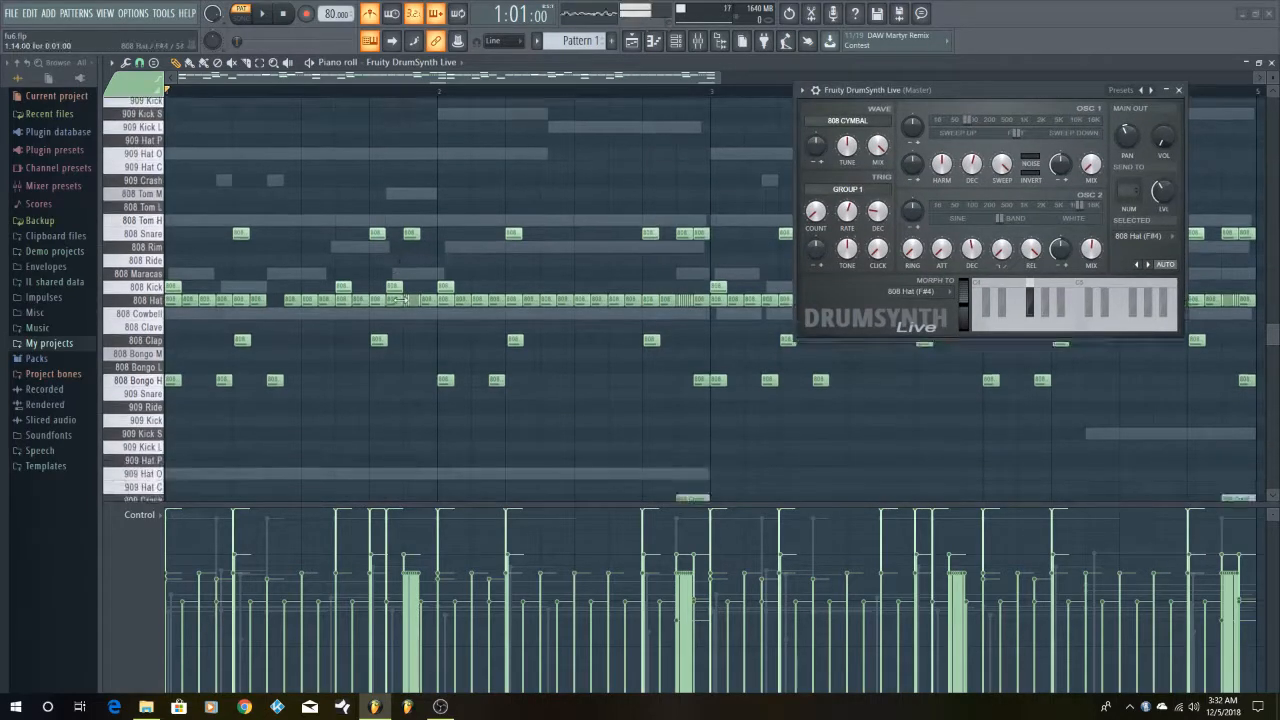
{"action": "scroll", "coordinate": [405, 300], "scroll_direction": "down", "scroll_amount": 2}
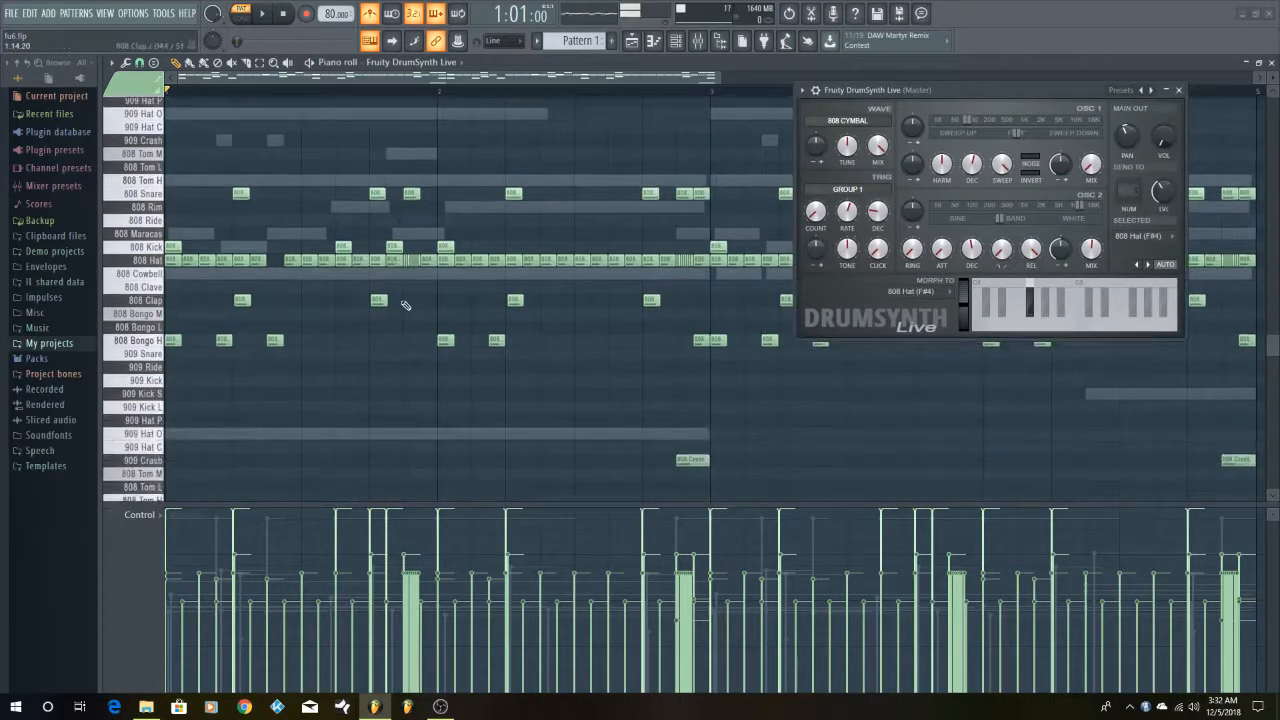
{"action": "left_click", "coordinate": [263, 17]}
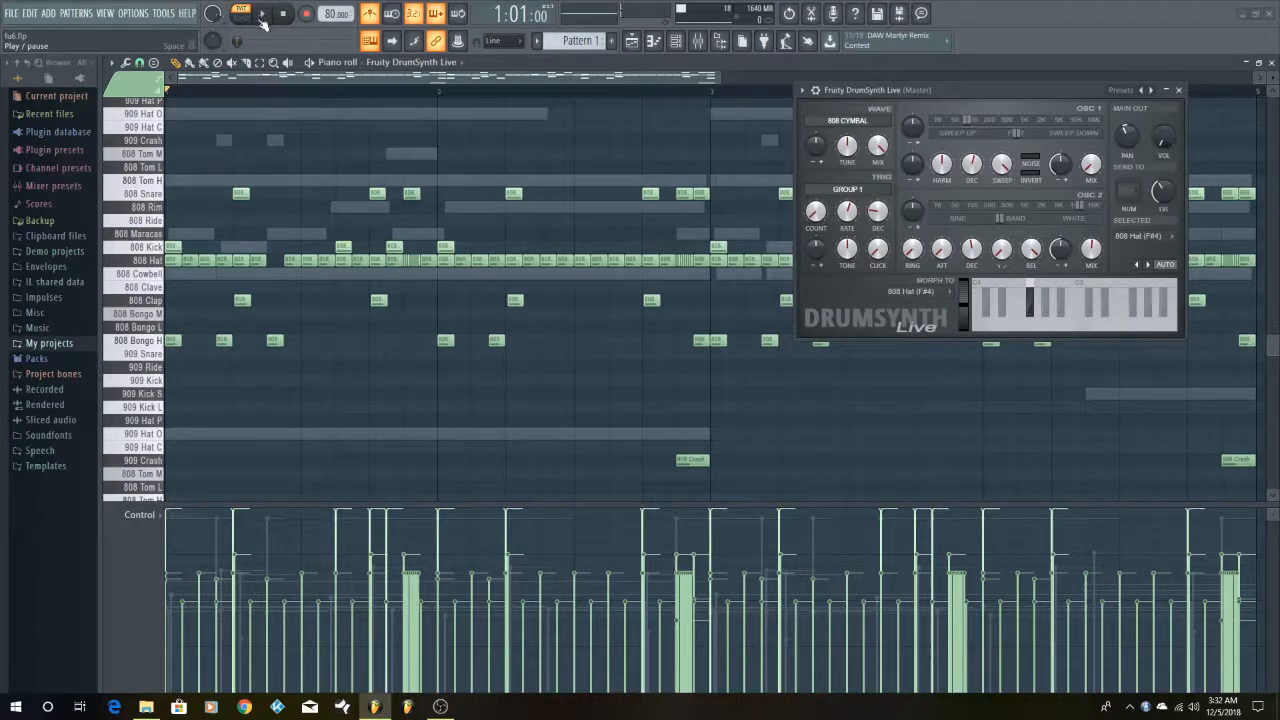
{"action": "left_click", "coordinate": [263, 17]}
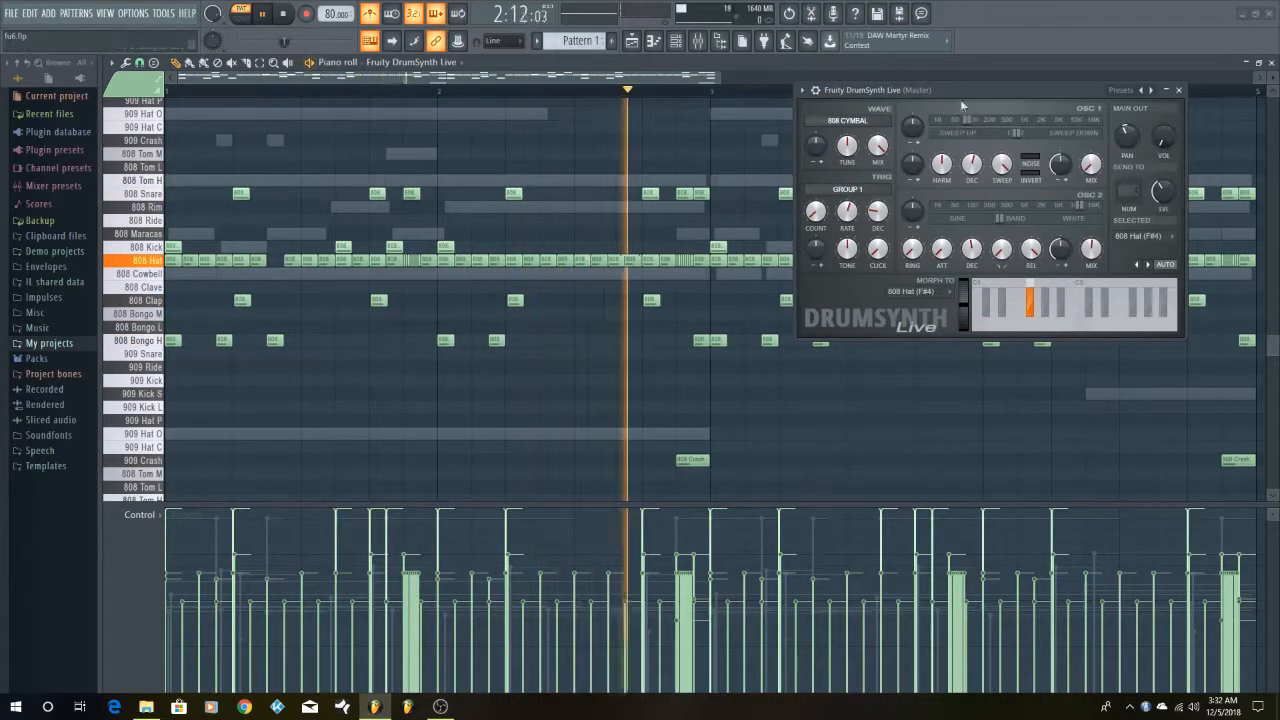
{"action": "left_click_drag", "start_coordinate": [1000, 86], "coordinate": [708, 357]}
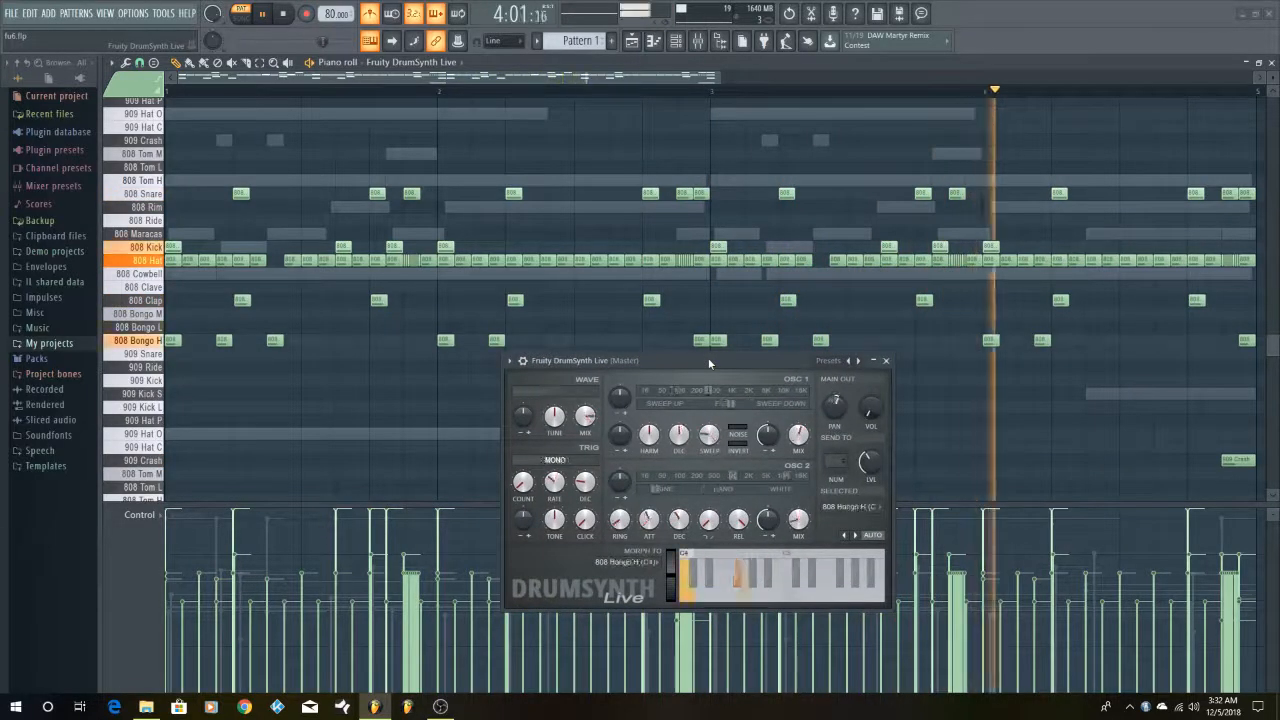
Uncover the lower drum rows, stop the pattern playback and turn off the metronome
{"action": "left_click_drag", "start_coordinate": [708, 357], "coordinate": [1043, 121]}
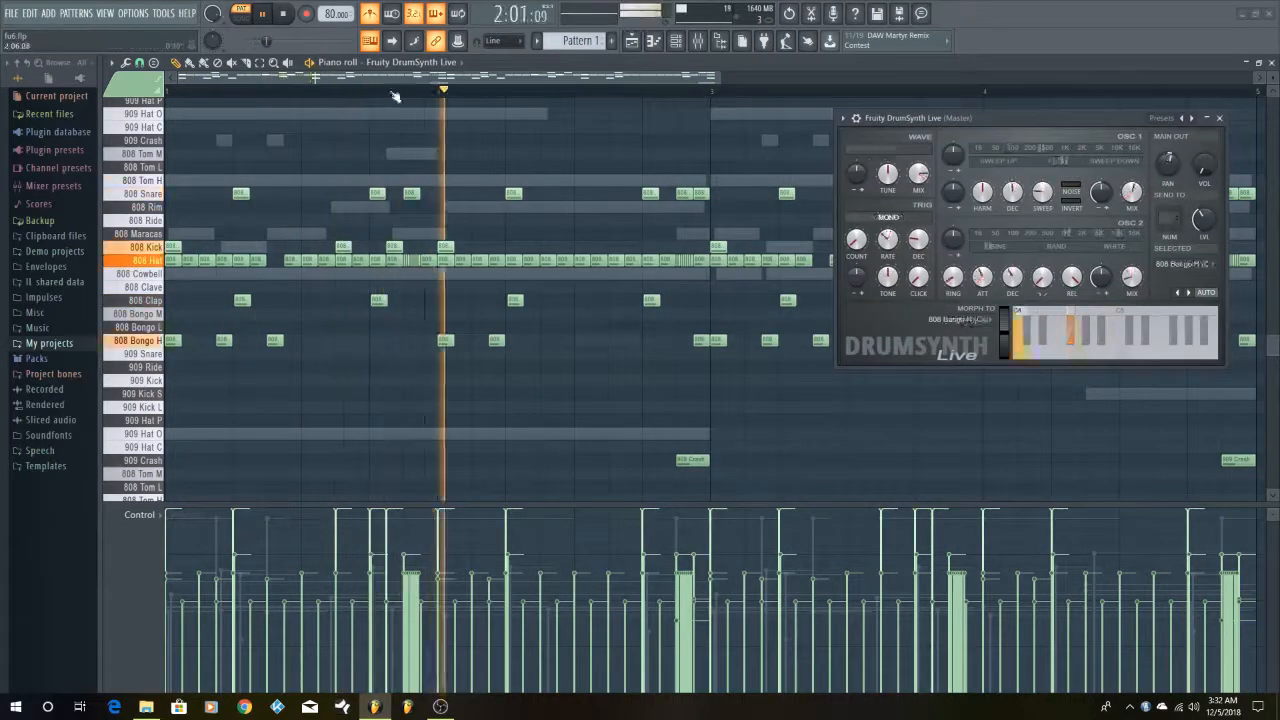
{"action": "key", "text": "space"}
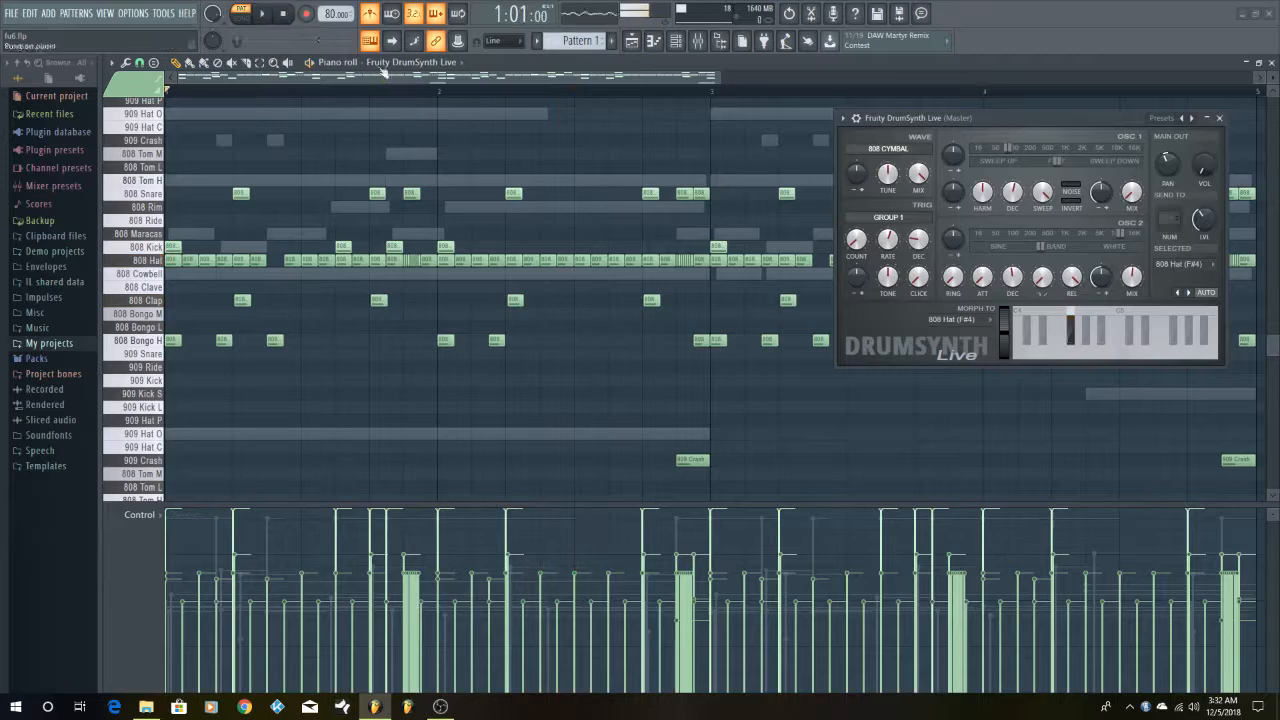
{"action": "scroll", "coordinate": [522, 388], "scroll_direction": "down", "scroll_amount": 1}
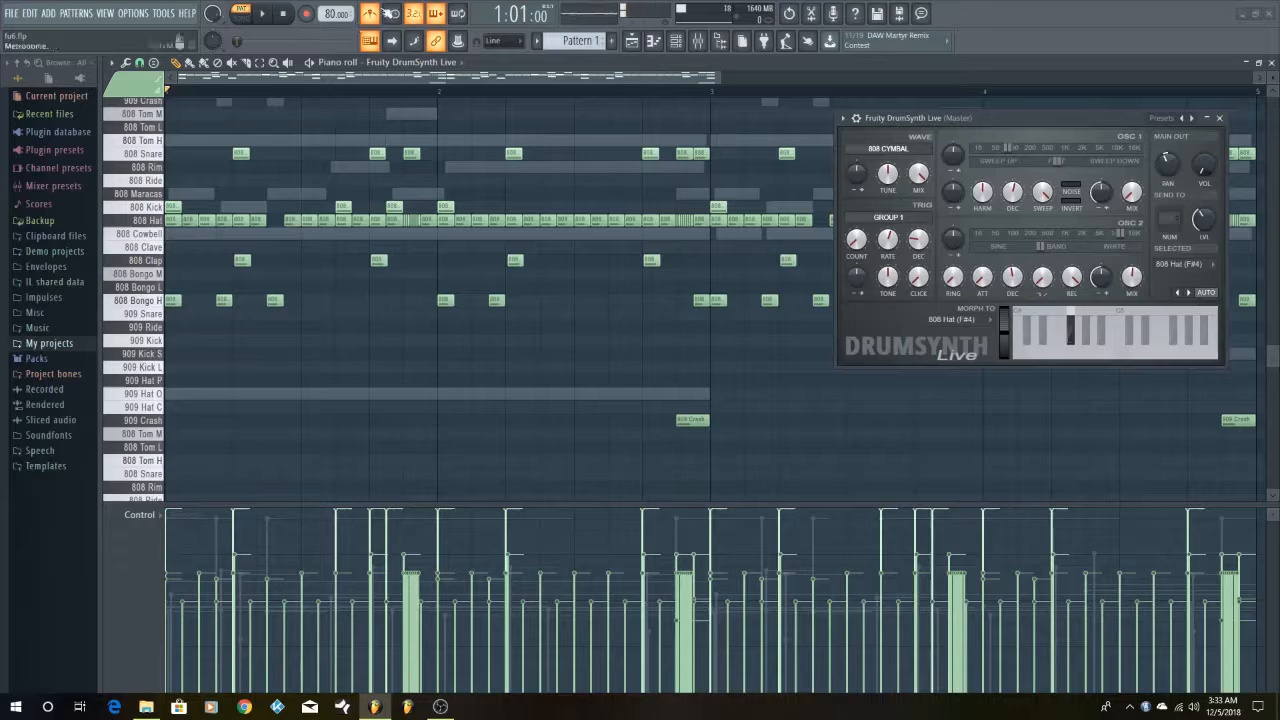
{"action": "left_click", "coordinate": [370, 16]}
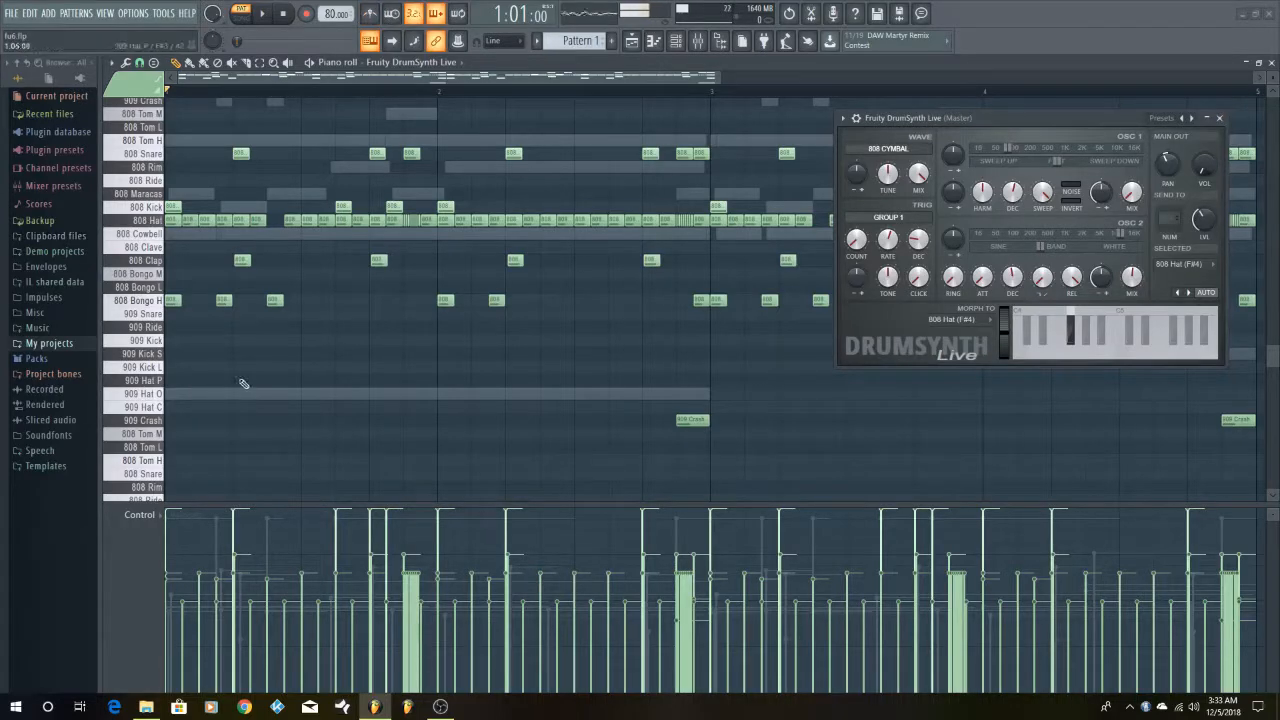
Audition the 808 Hat sound and highlight all of its notes across the pattern before clearing the selection
{"action": "left_click_drag", "start_coordinate": [1044, 118], "coordinate": [980, 356]}
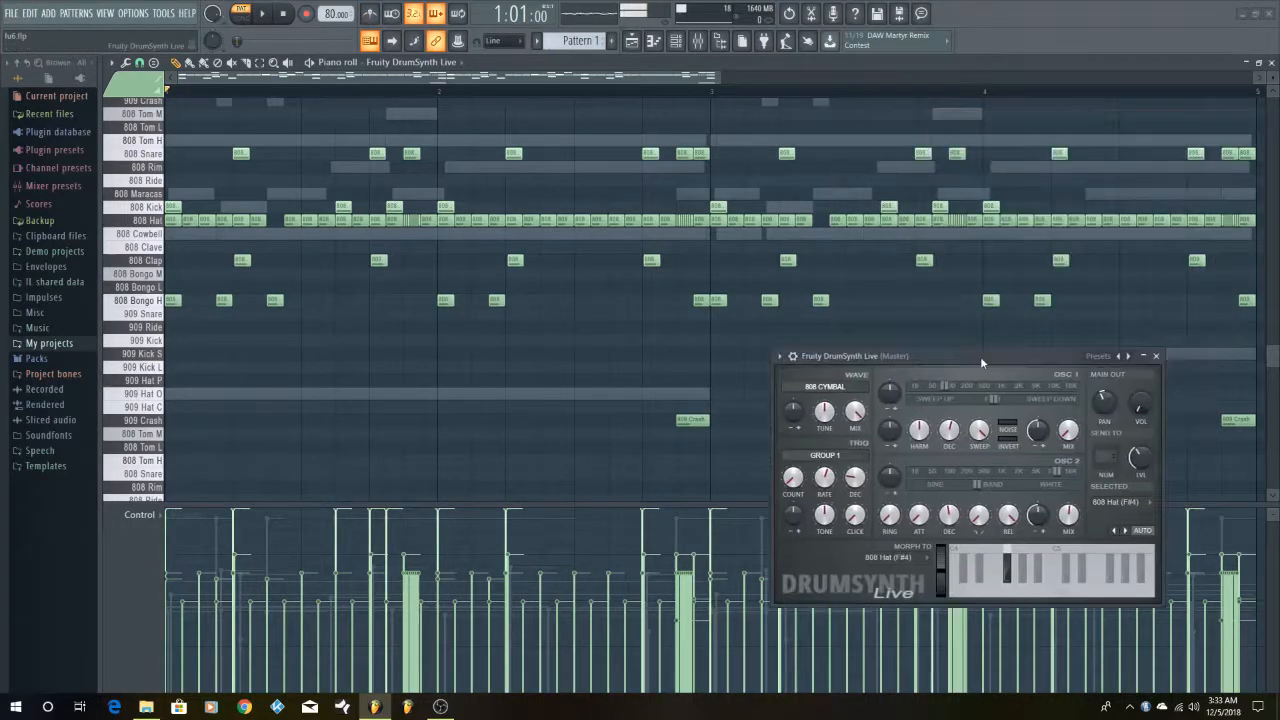
{"action": "scroll", "coordinate": [743, 307], "scroll_direction": "down", "scroll_amount": 2}
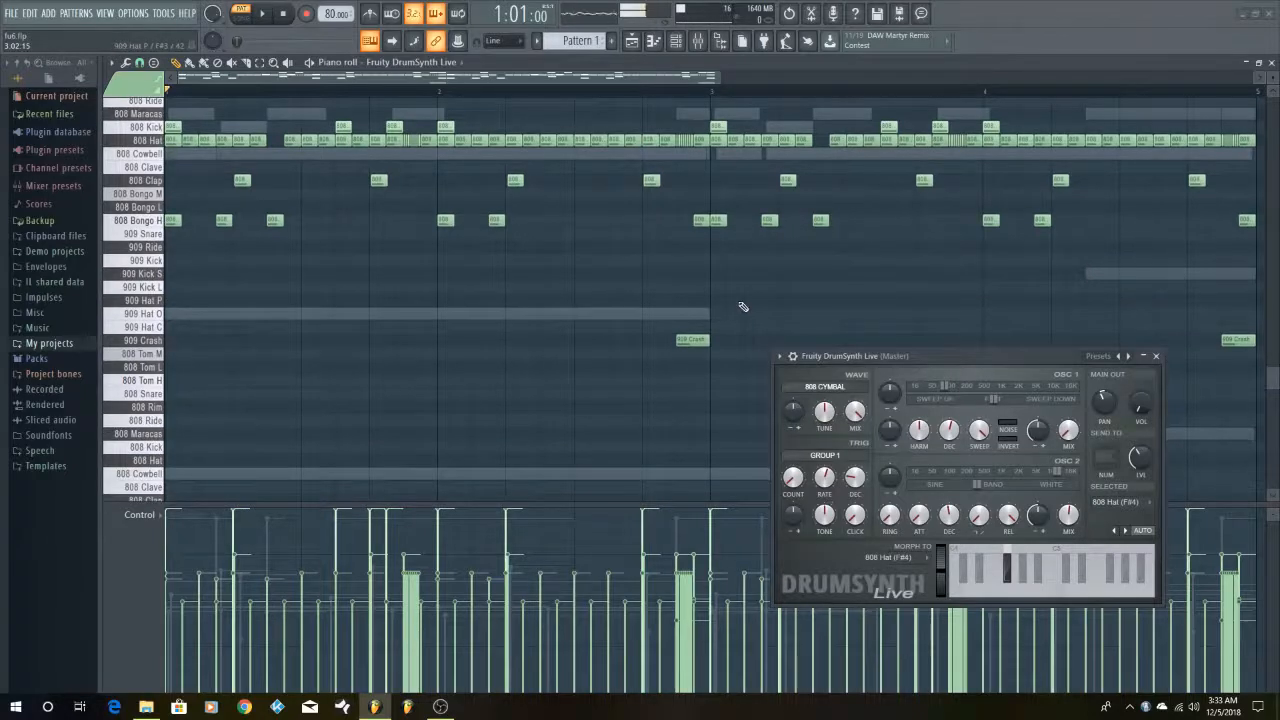
{"action": "scroll", "coordinate": [743, 307], "scroll_direction": "down", "scroll_amount": 1}
{"action": "scroll", "coordinate": [743, 307], "scroll_direction": "up", "scroll_amount": 1}
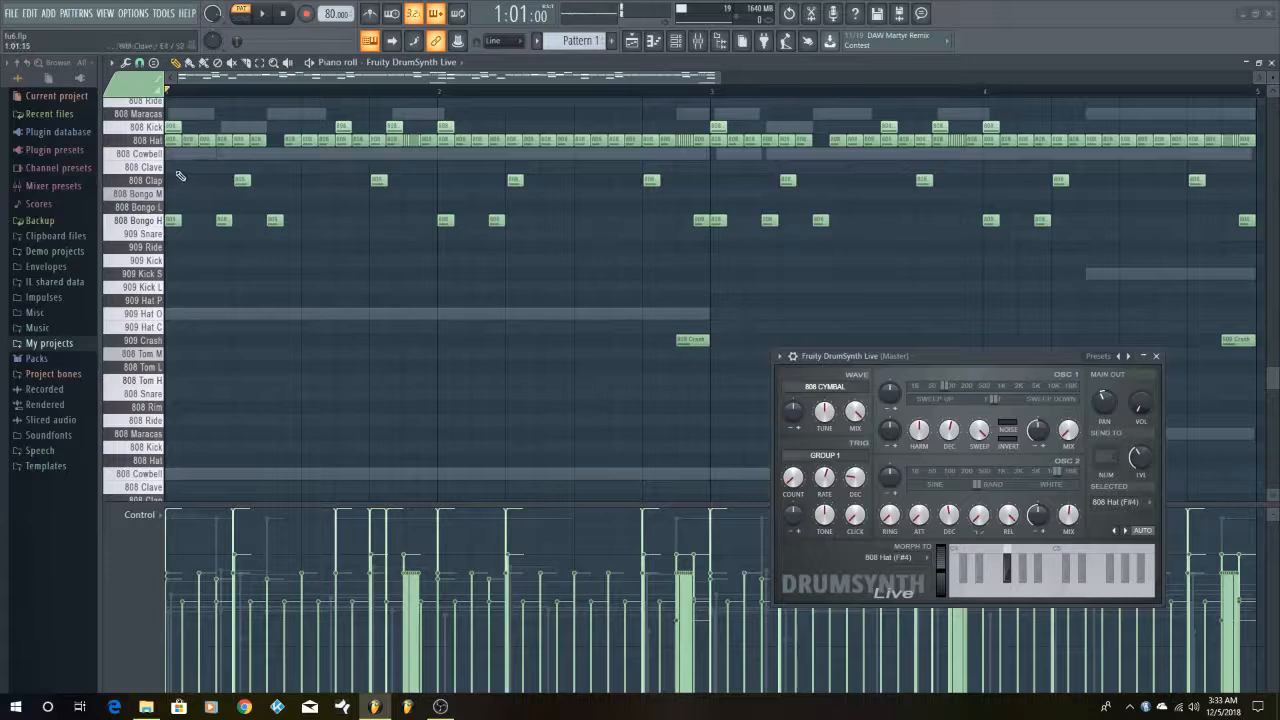
{"action": "left_click", "coordinate": [155, 141]}
{"action": "double_click", "coordinate": [157, 145]}
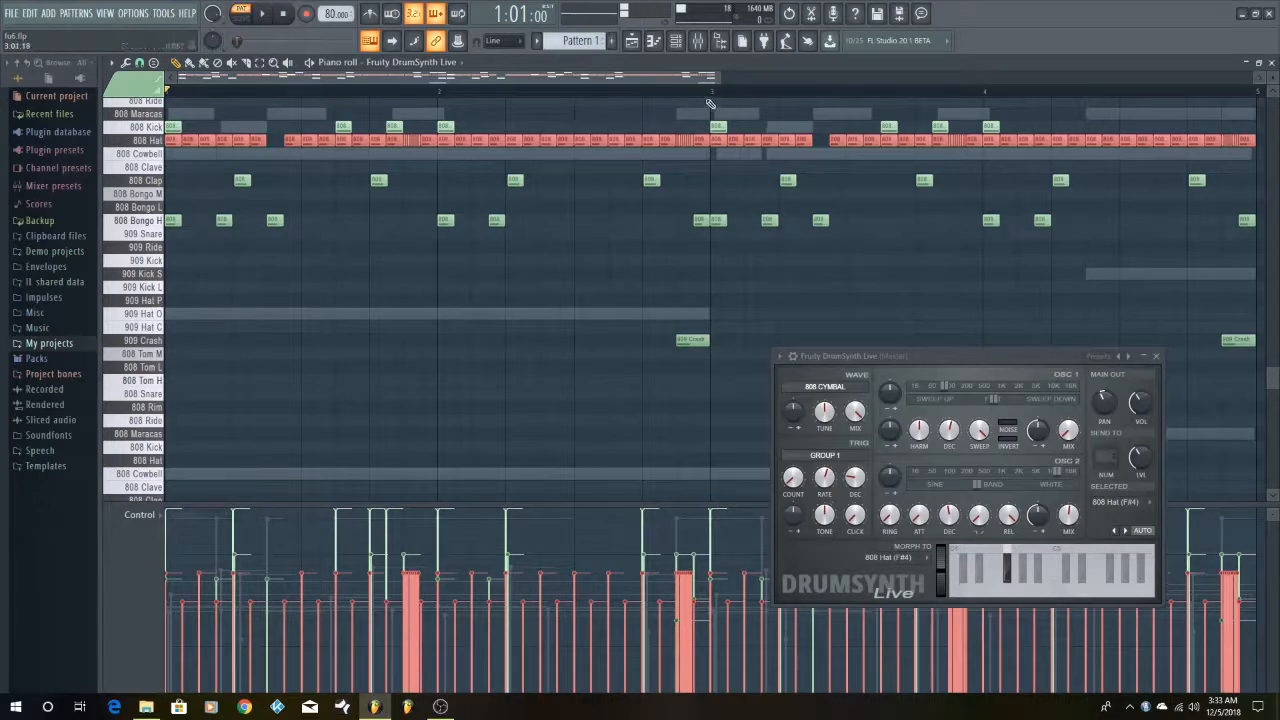
{"action": "left_click", "coordinate": [604, 231], "text": "ctrl"}
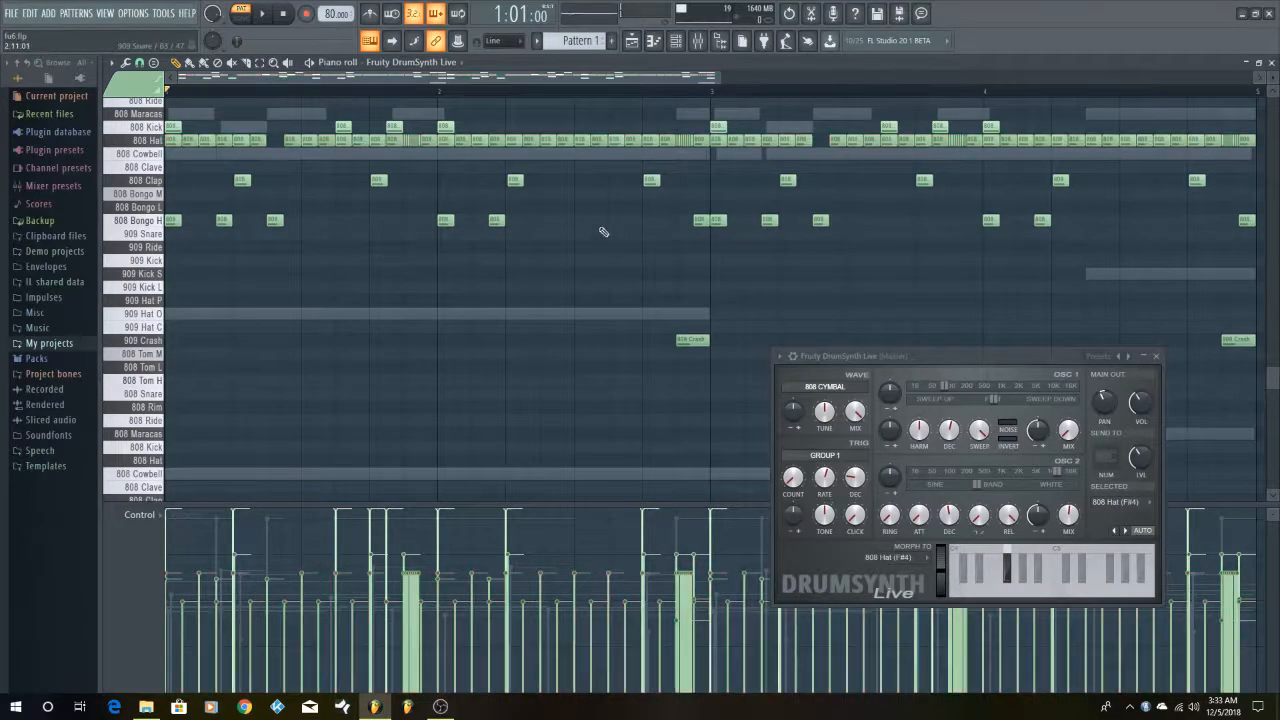
Play the pattern to hear the 808 Hat row and reposition the plugin window closer to the drum notes
{"action": "key", "text": "space"}
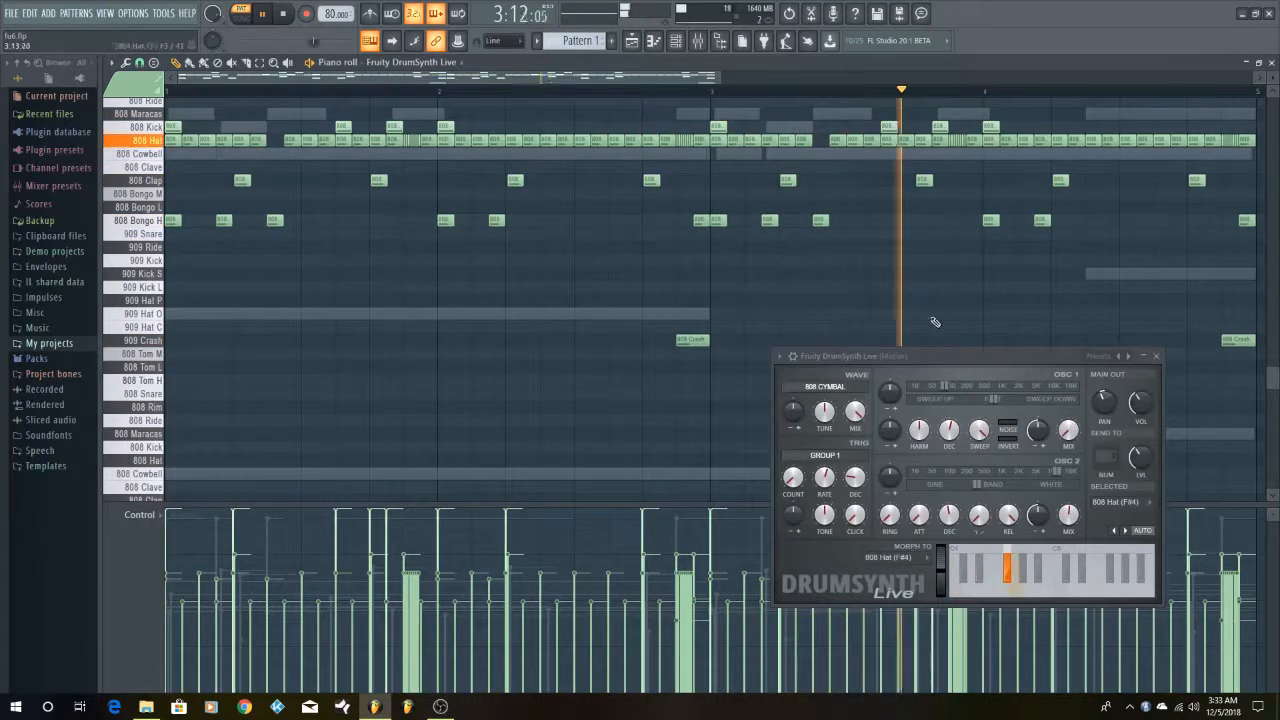
{"action": "left_click_drag", "start_coordinate": [937, 354], "coordinate": [759, 291]}
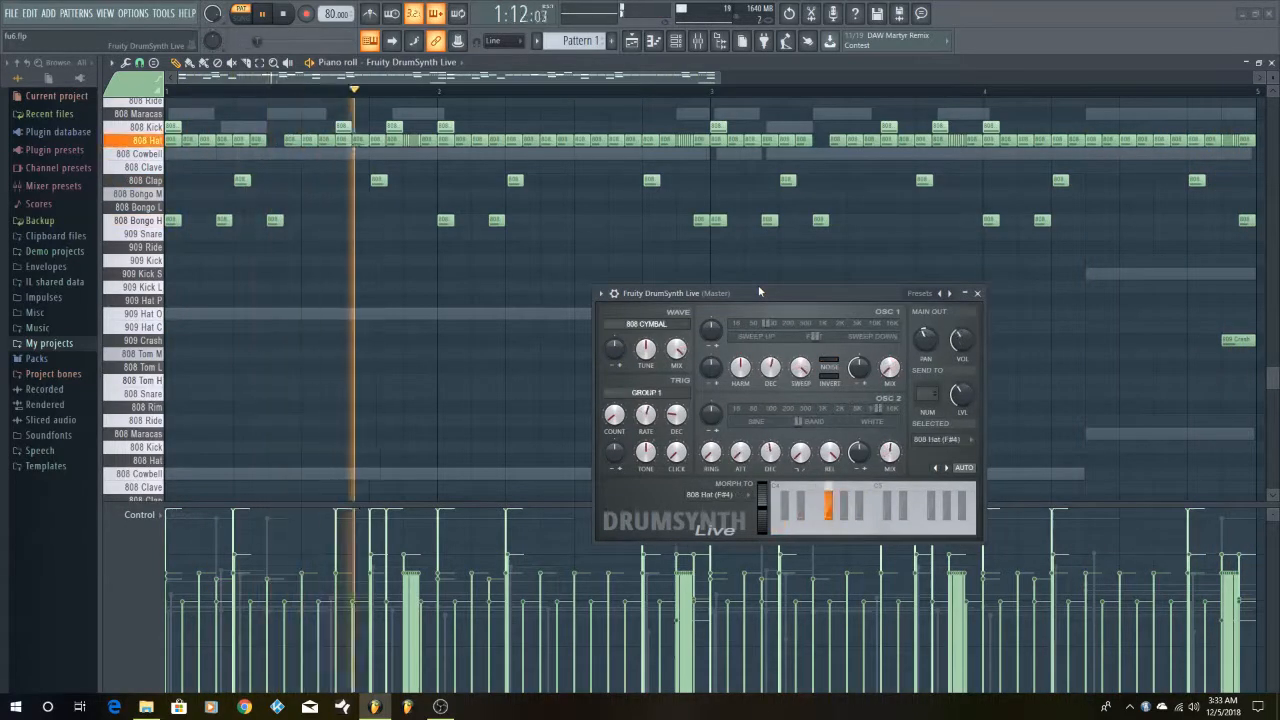
{"action": "key", "text": "space"}
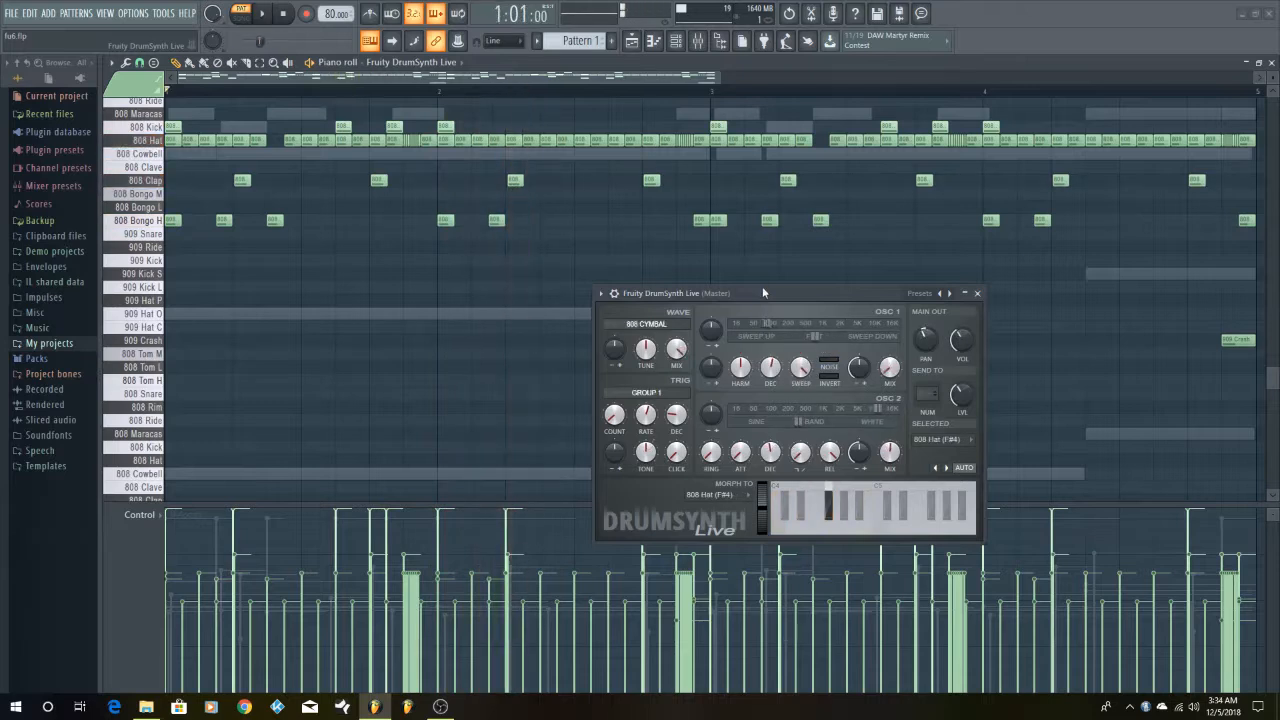
Point out the fast 808 Hat roll near the end of bar 1 and play the pattern through twice
{"action": "scroll", "coordinate": [1068, 240], "scroll_direction": "up", "scroll_amount": 3}
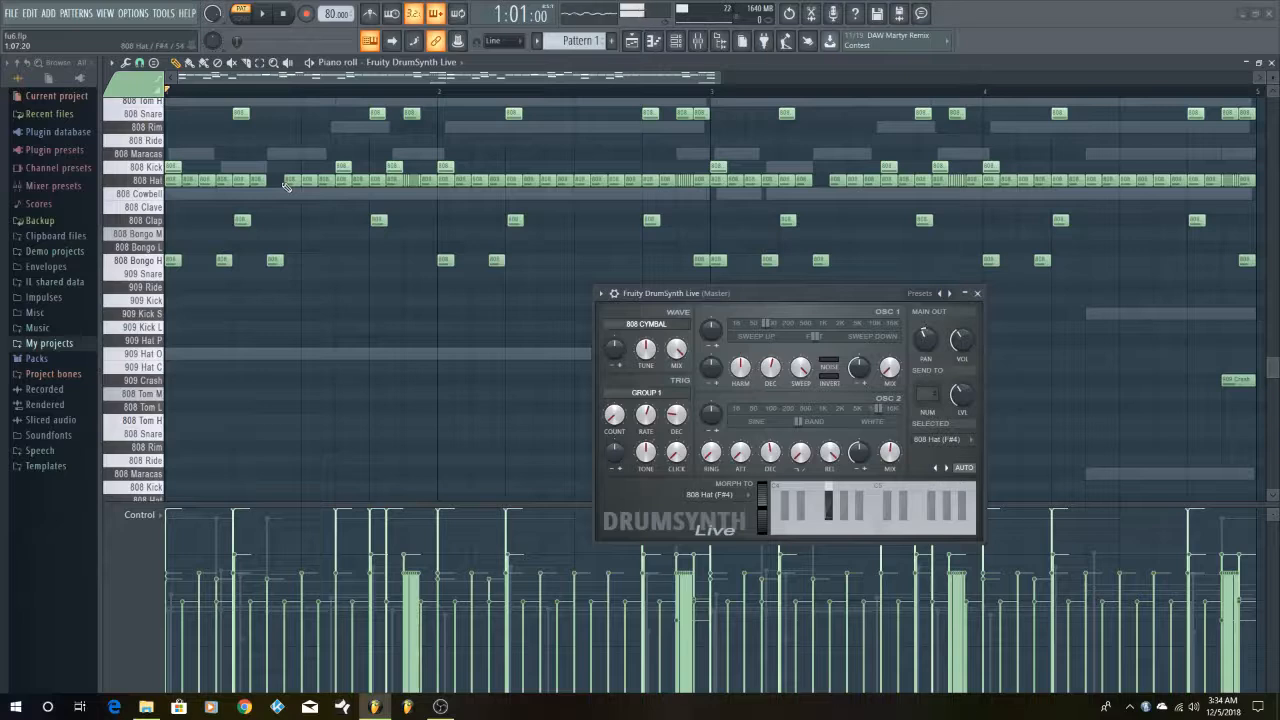
{"action": "left_click", "coordinate": [408, 182]}
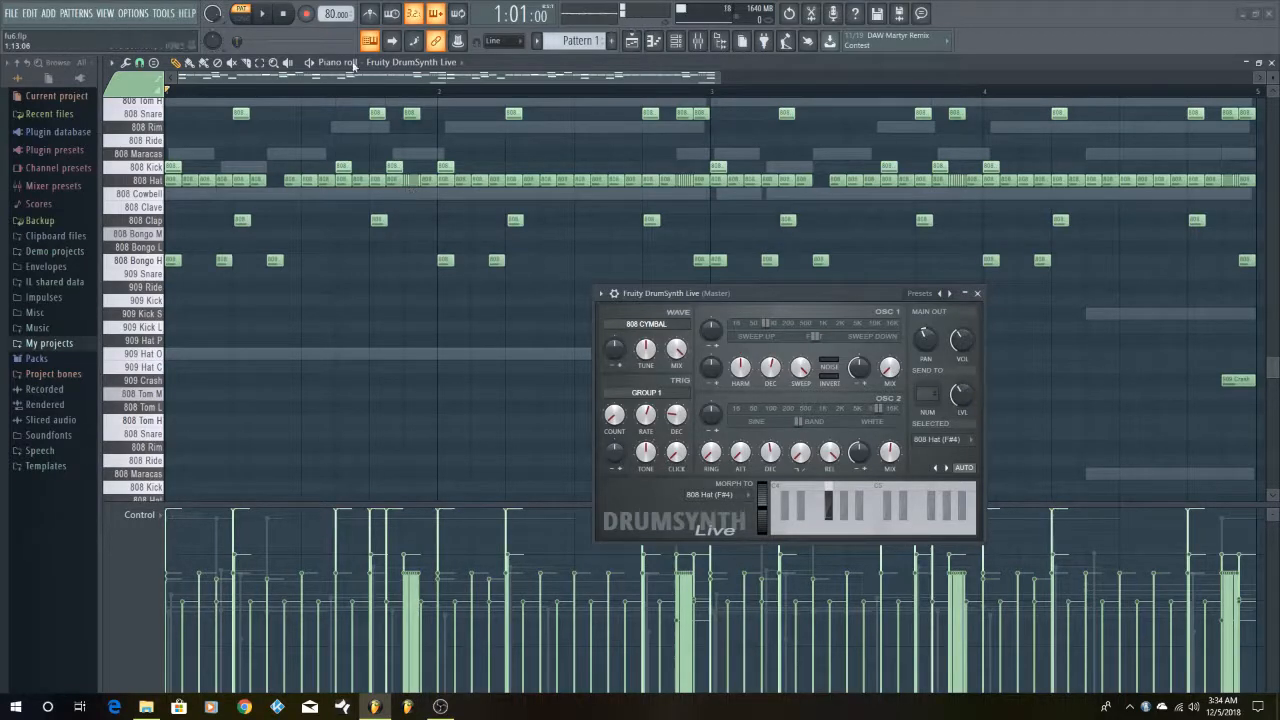
{"action": "left_click", "coordinate": [262, 13]}
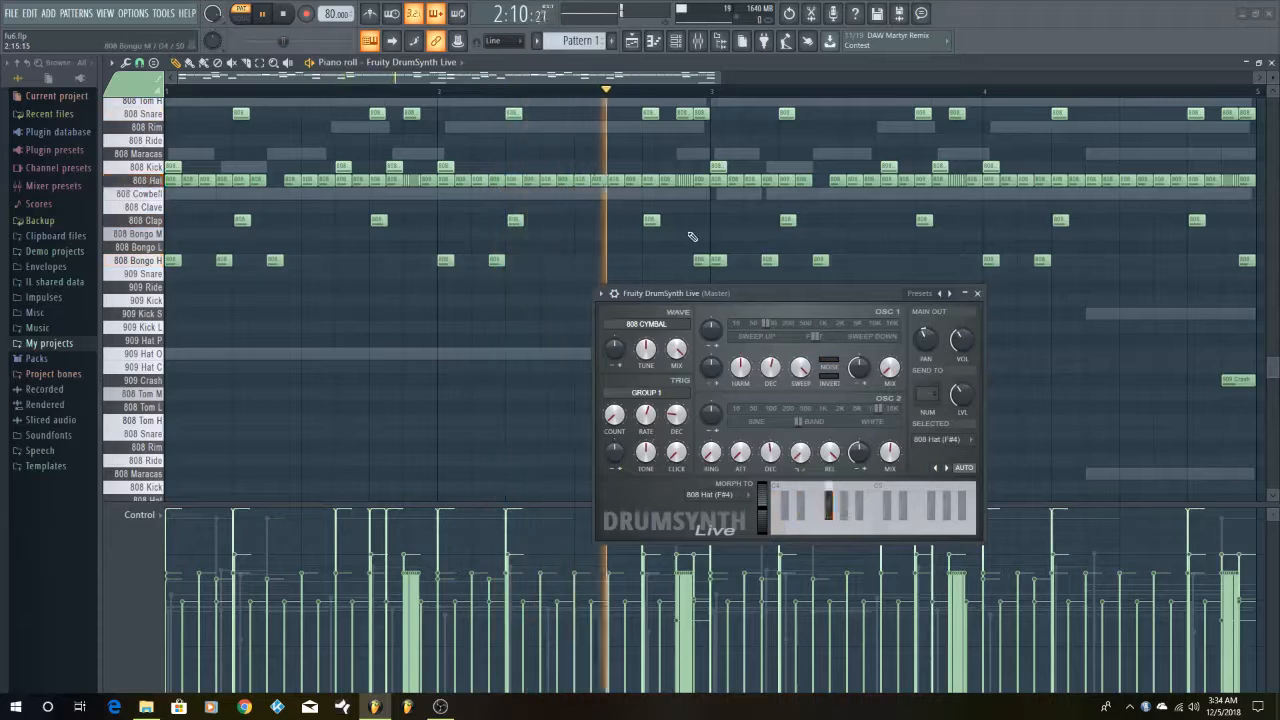
{"action": "left_click", "coordinate": [284, 14]}
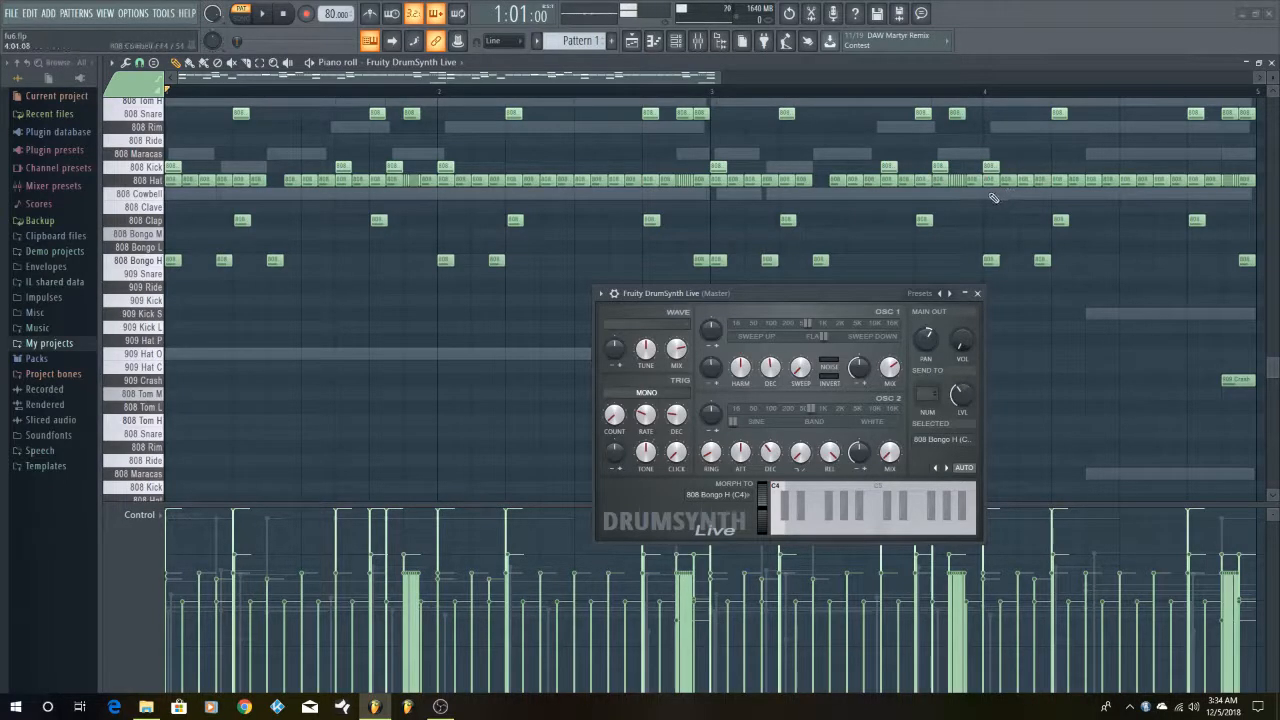
{"action": "left_click", "coordinate": [263, 16]}
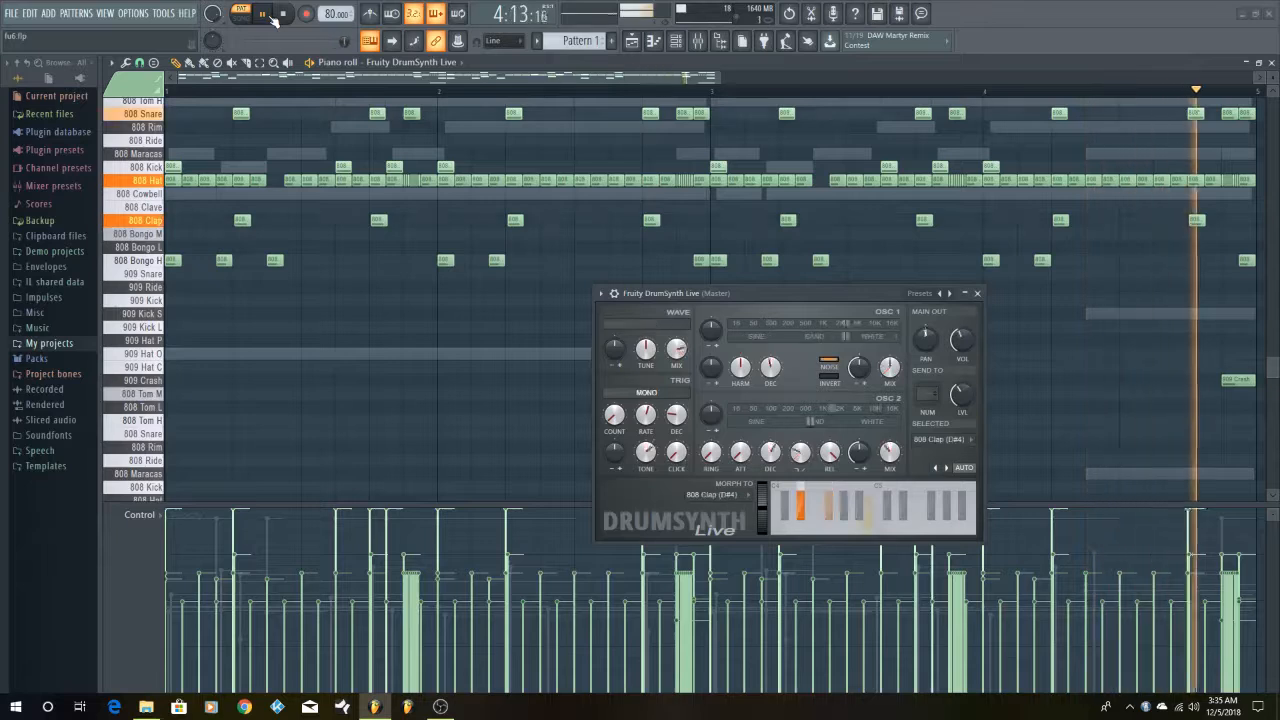
{"action": "left_click", "coordinate": [276, 16]}
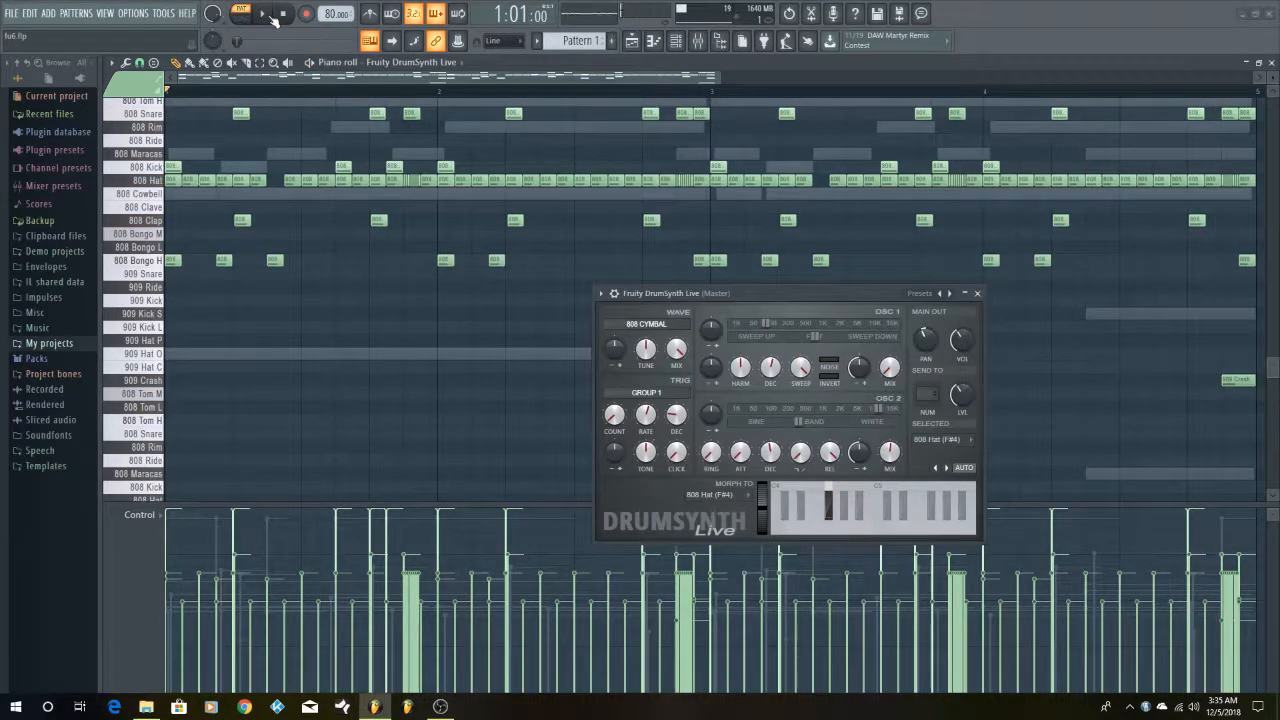
Reposition the plugin window over the second half of the pattern and play back the opening bar
{"action": "scroll", "coordinate": [525, 252], "scroll_direction": "up", "scroll_amount": 3}
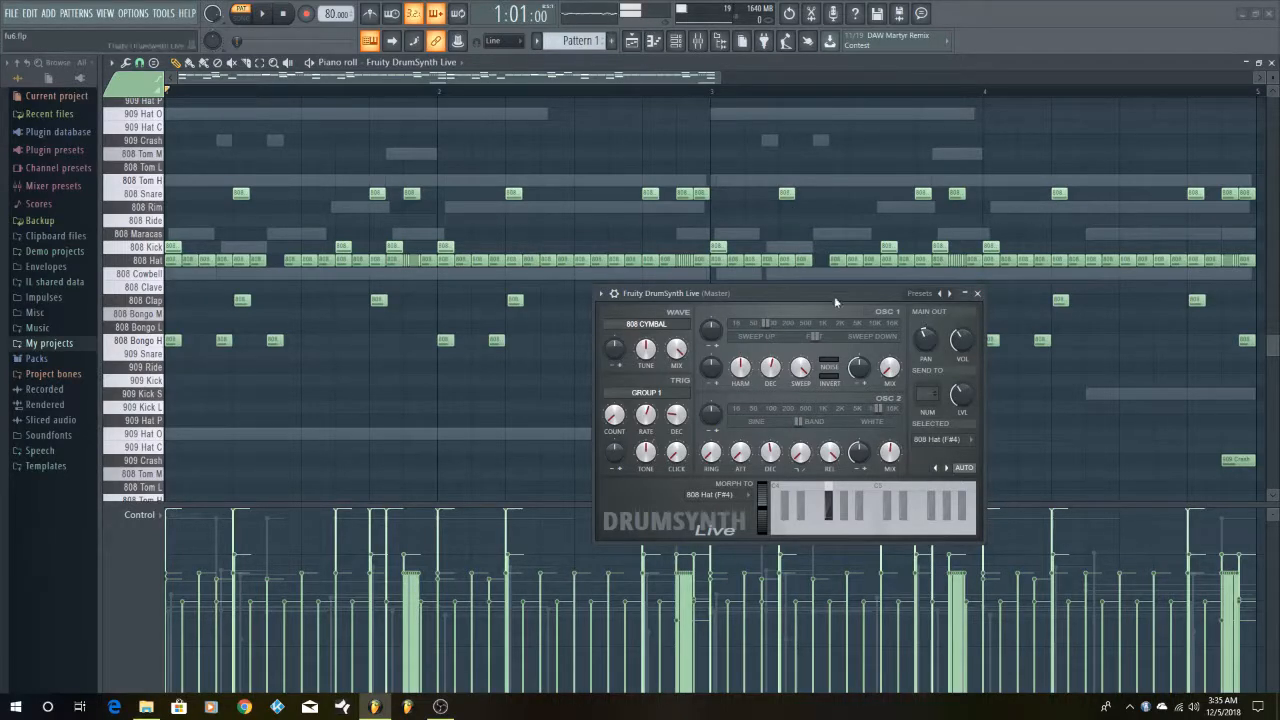
{"action": "left_click_drag", "start_coordinate": [834, 296], "coordinate": [953, 396]}
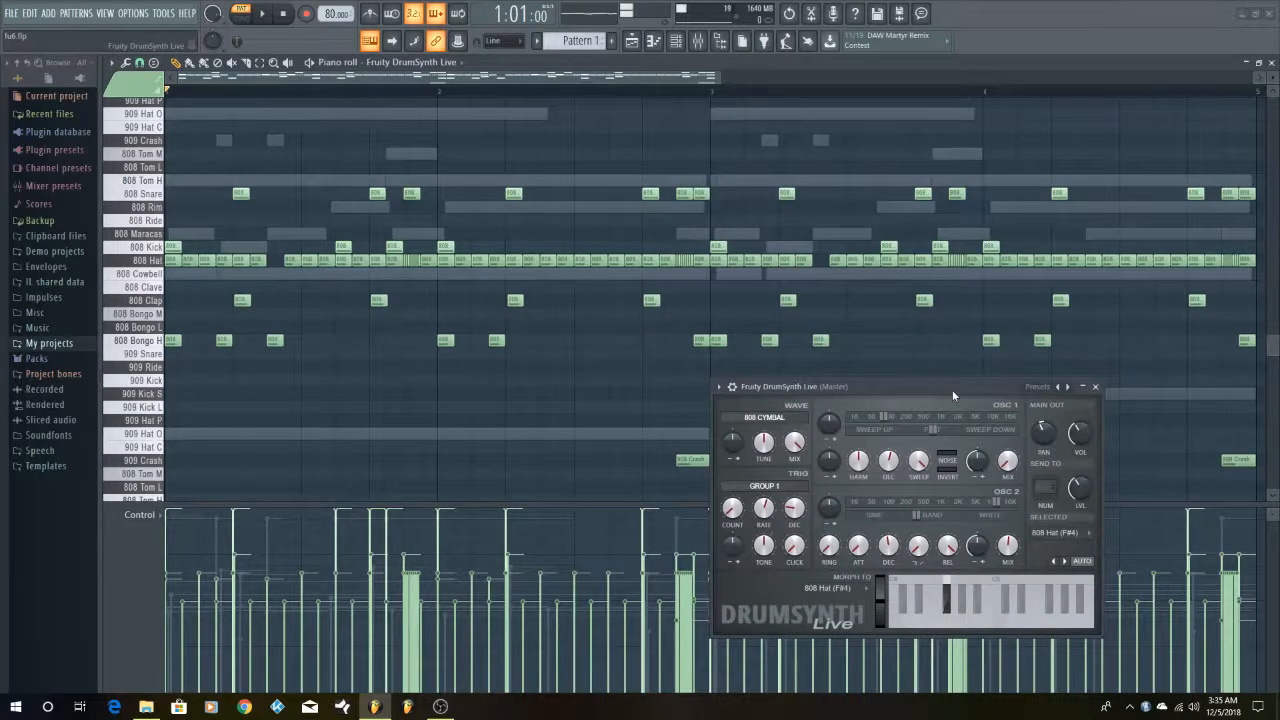
{"action": "left_click_drag", "start_coordinate": [953, 395], "coordinate": [961, 208]}
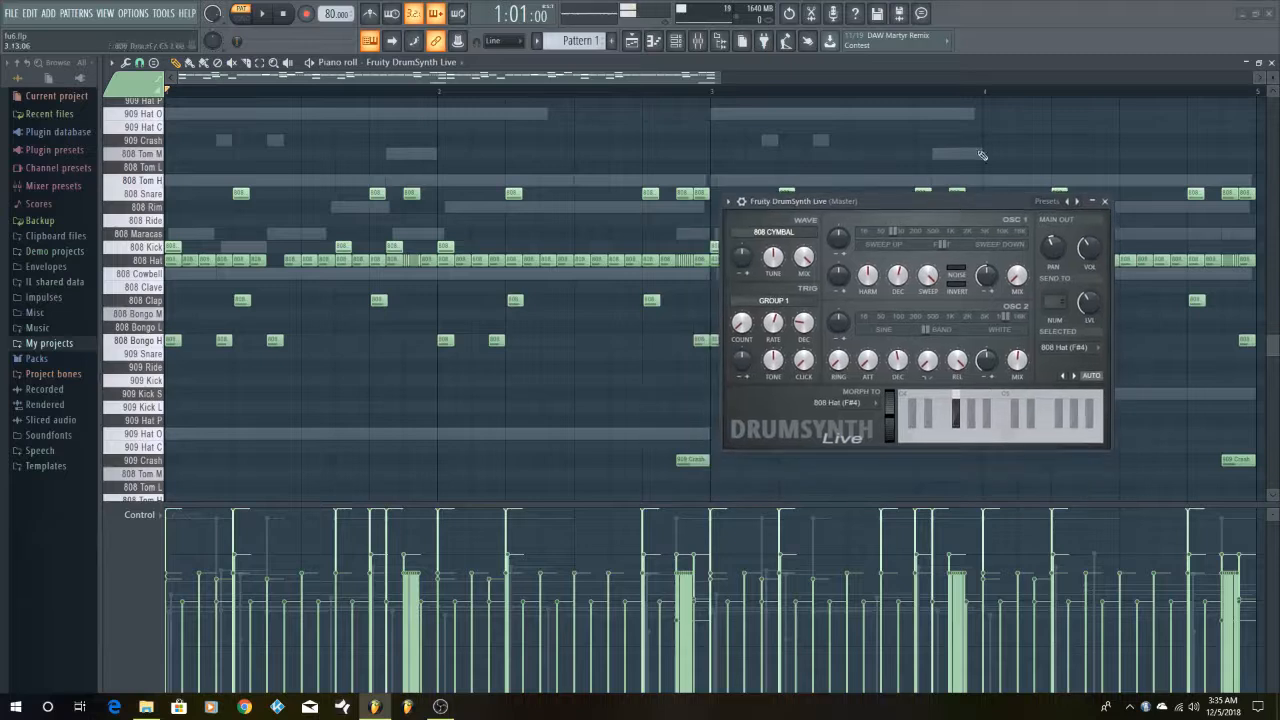
{"action": "scroll", "coordinate": [942, 163], "scroll_direction": "down", "scroll_amount": 1}
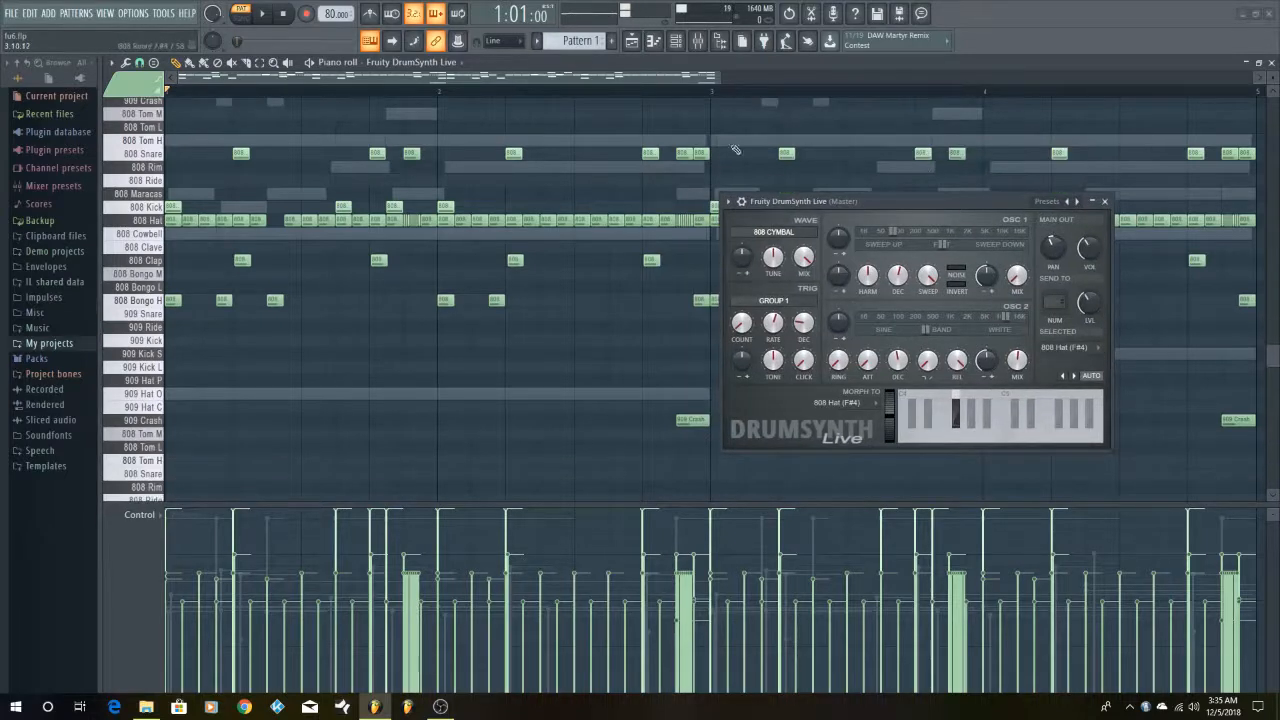
{"action": "left_click", "coordinate": [259, 15]}
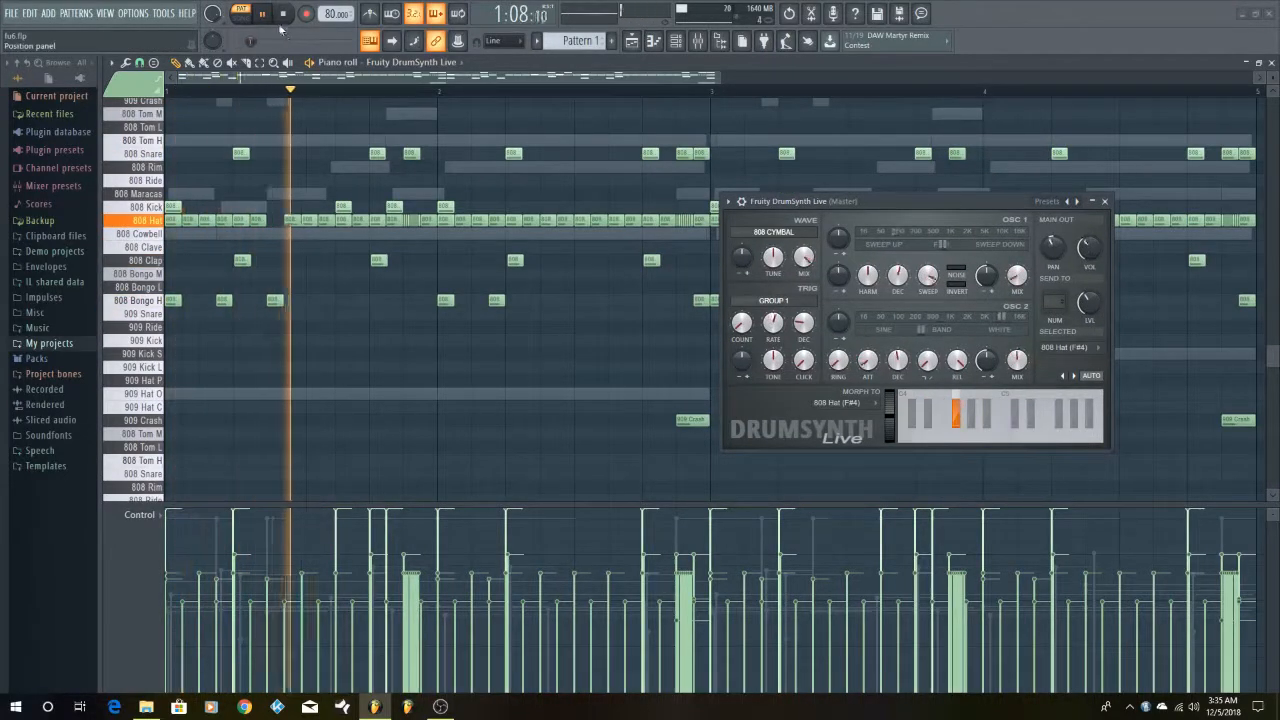
{"action": "left_click", "coordinate": [283, 14]}
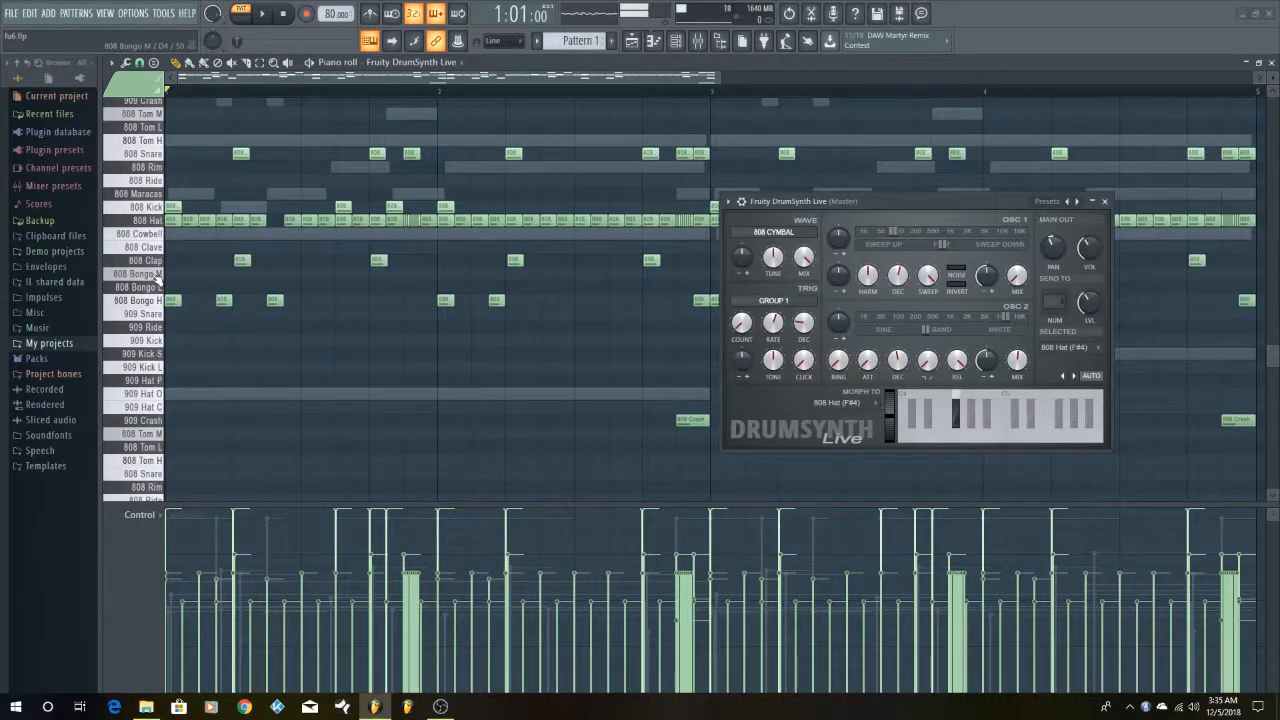
Audition the 808 Bongo H sound and move the plugin window below its row of notes
{"action": "left_click", "coordinate": [156, 302]}
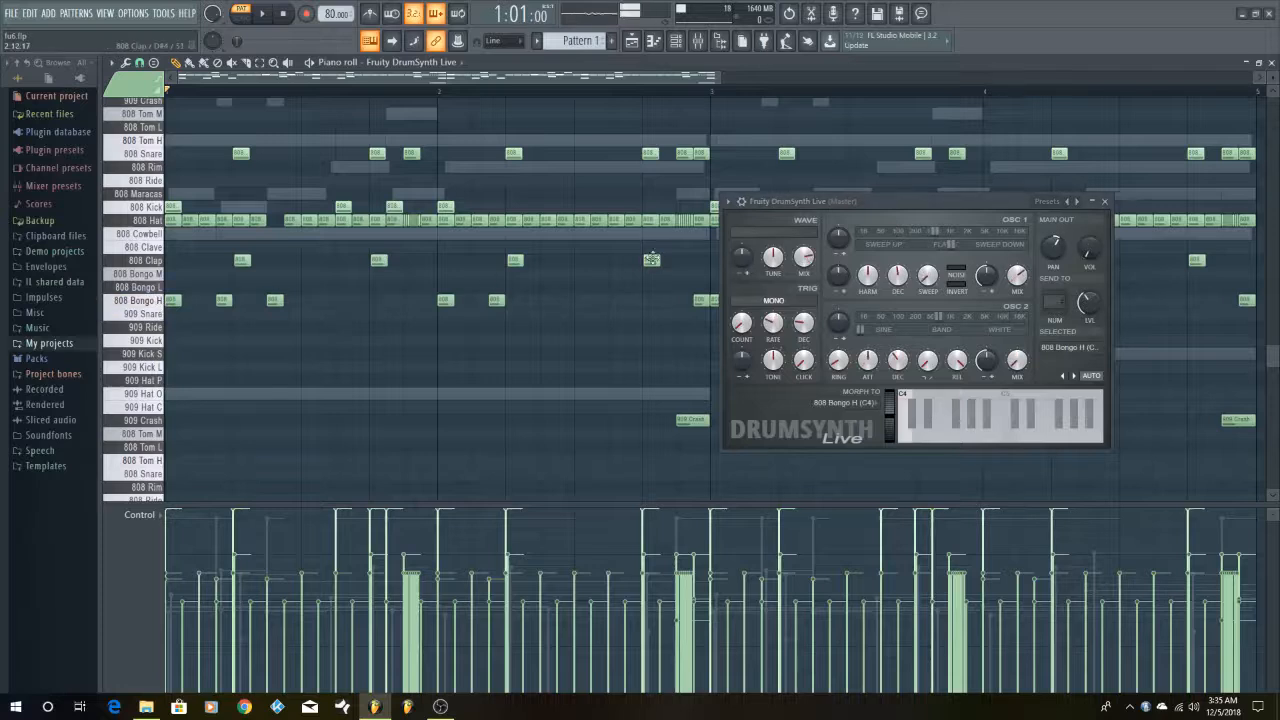
{"action": "left_click_drag", "start_coordinate": [883, 196], "coordinate": [631, 346]}
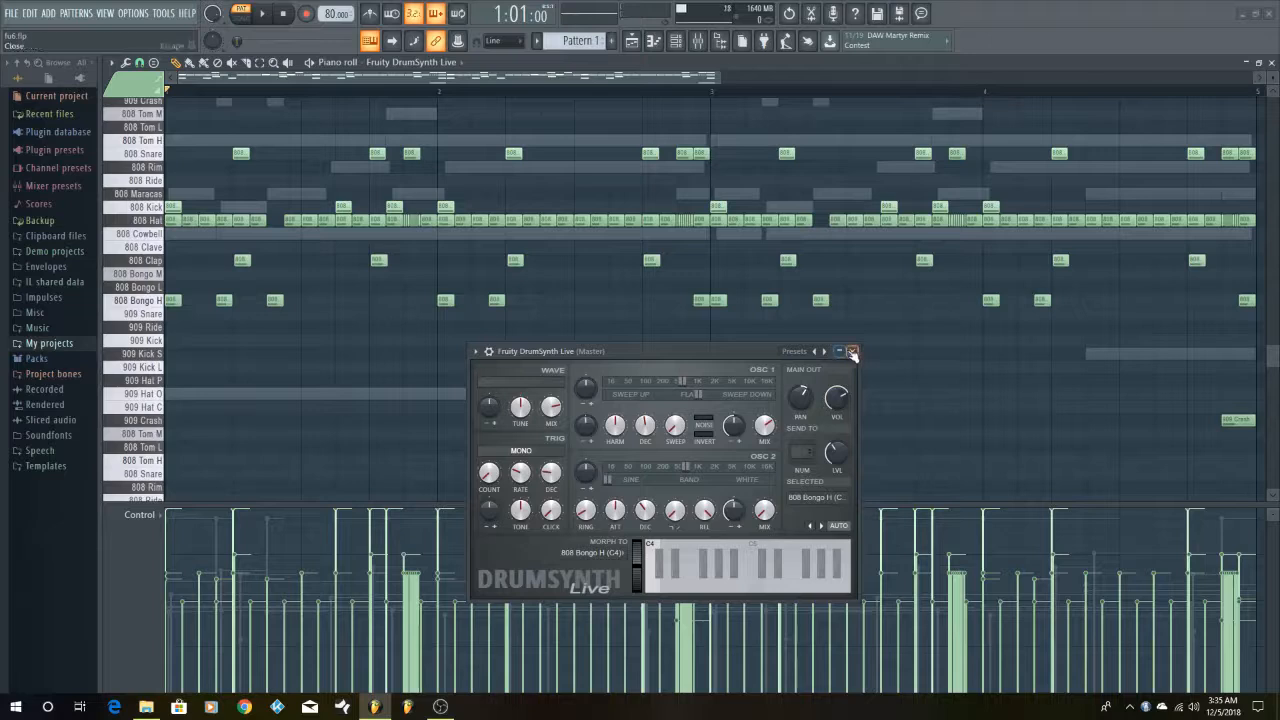
{"action": "left_click_drag", "start_coordinate": [737, 352], "coordinate": [889, 341]}
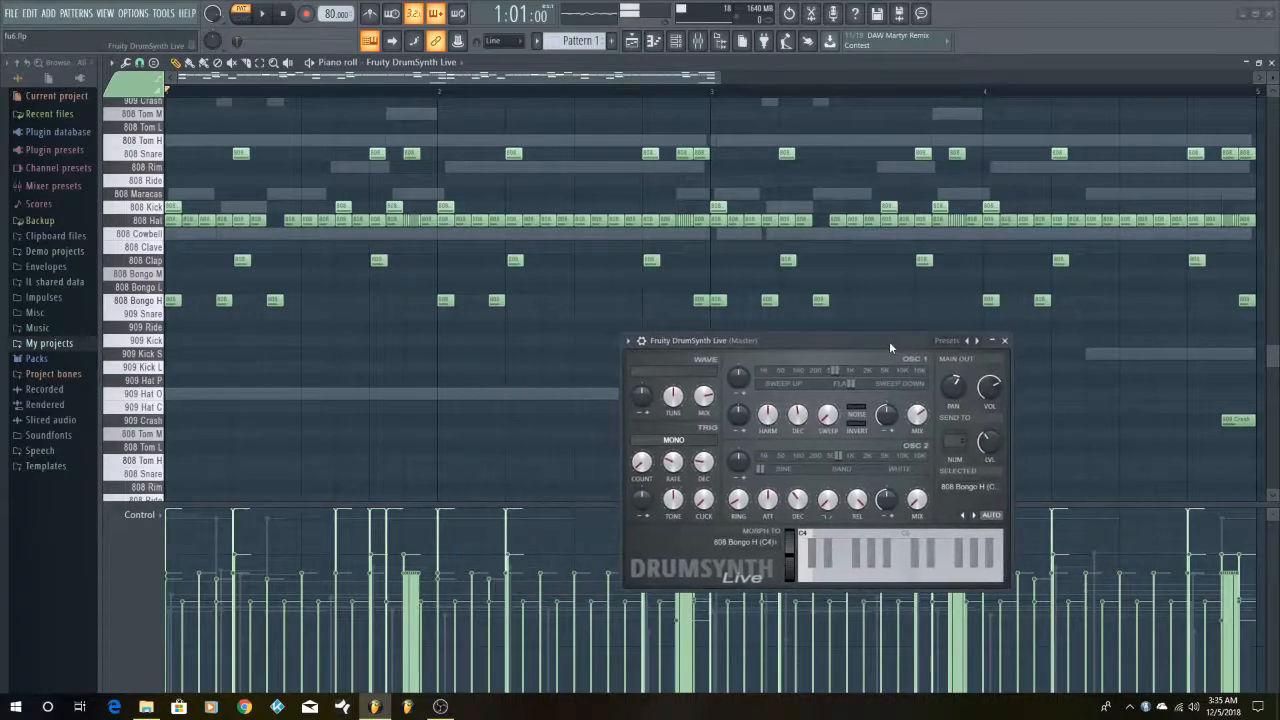
Select all 808 Bongo H notes, play the pattern with them highlighted and clear the selection
{"action": "double_click", "coordinate": [142, 300]}
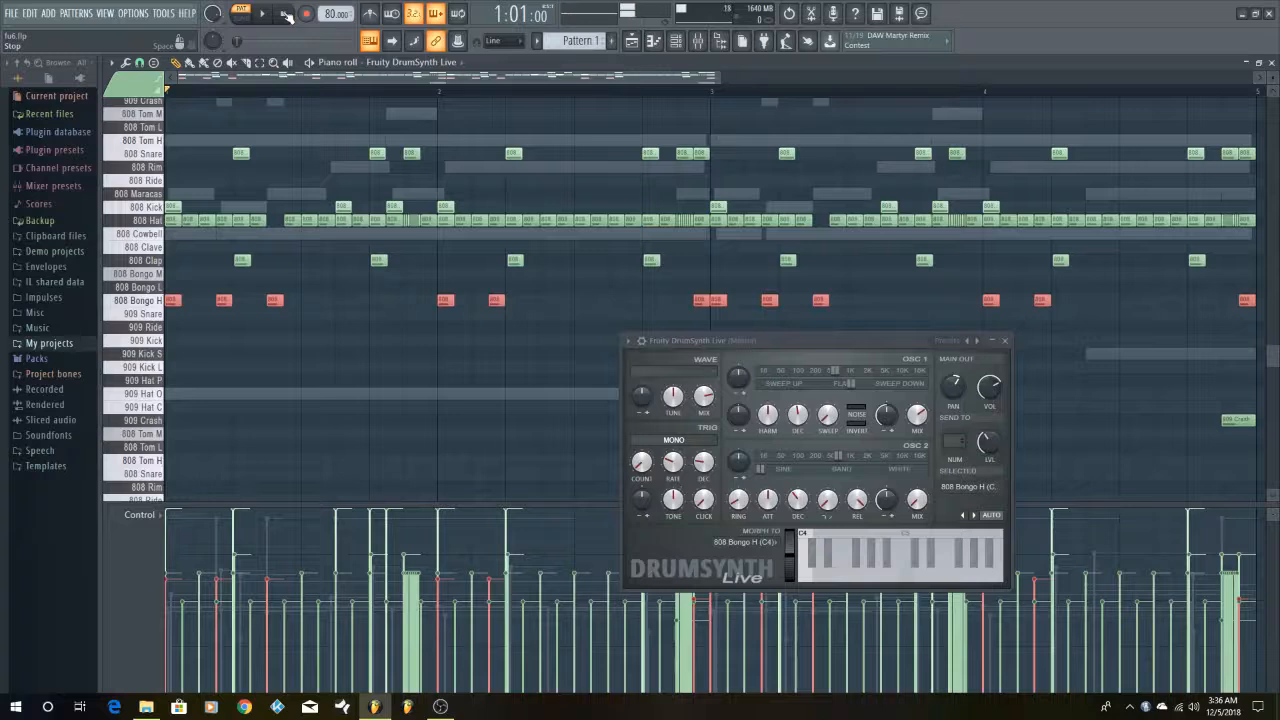
{"action": "key", "text": "space"}
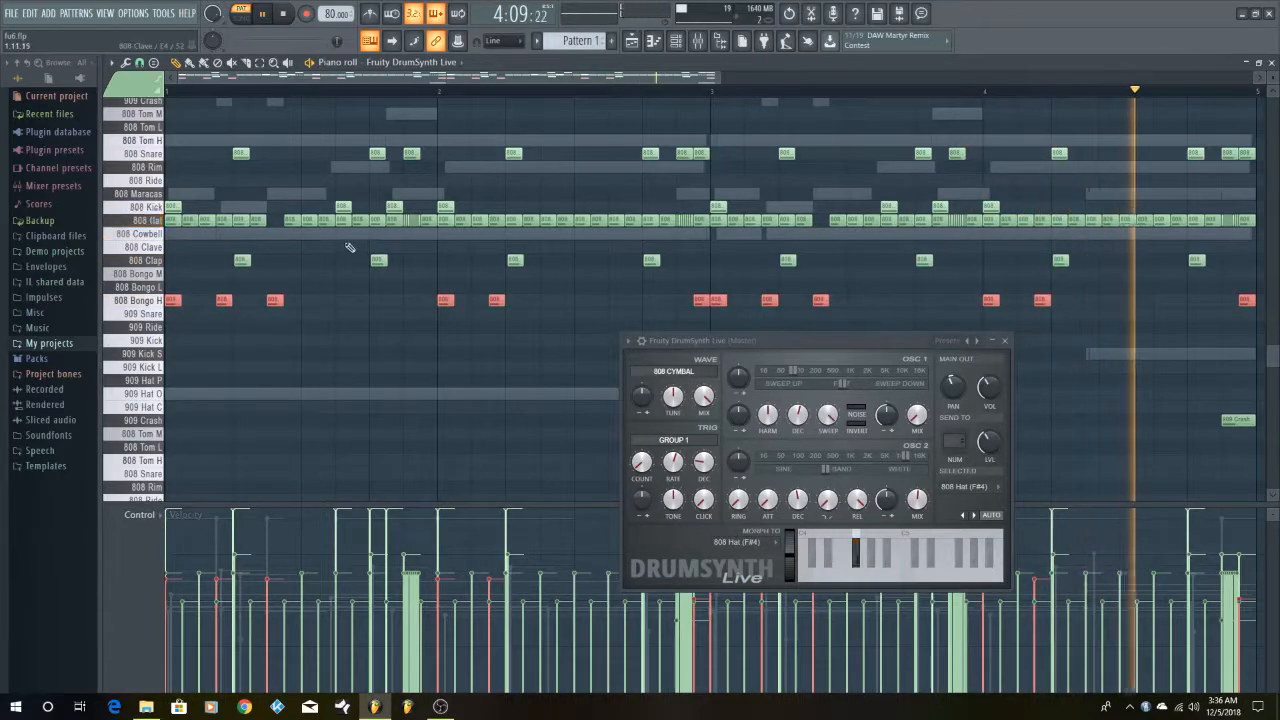
{"action": "key", "text": "space"}
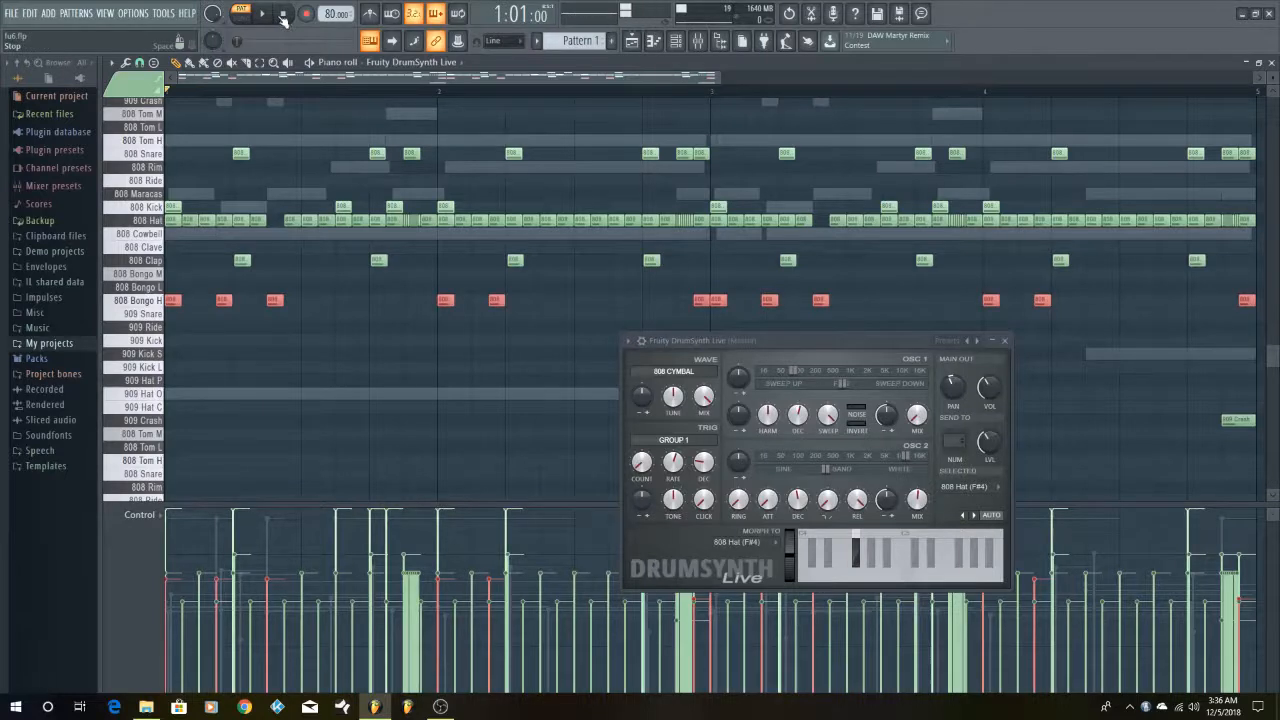
{"action": "left_click", "coordinate": [297, 362]}
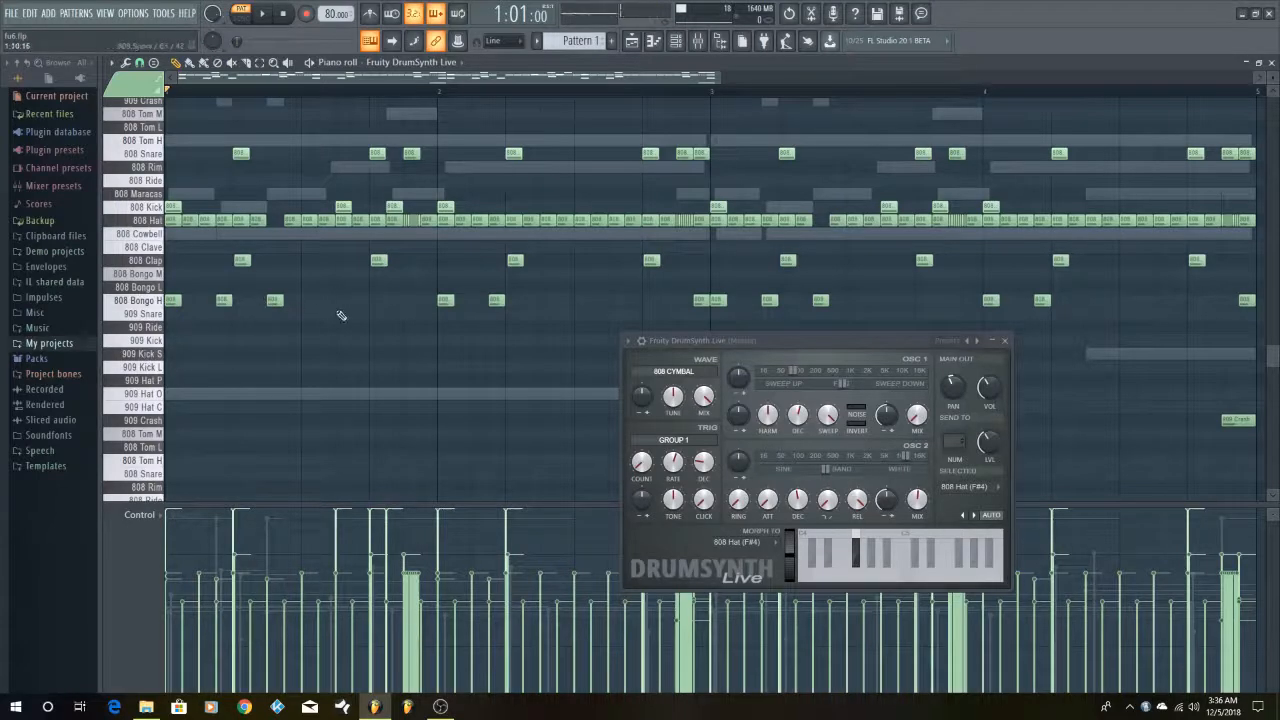
Audition the 909 Crash sound and raise its output volume in DrumSynth Live
{"action": "scroll", "coordinate": [345, 316], "scroll_direction": "down", "scroll_amount": 2}
{"action": "scroll", "coordinate": [780, 268], "scroll_direction": "down", "scroll_amount": 4}
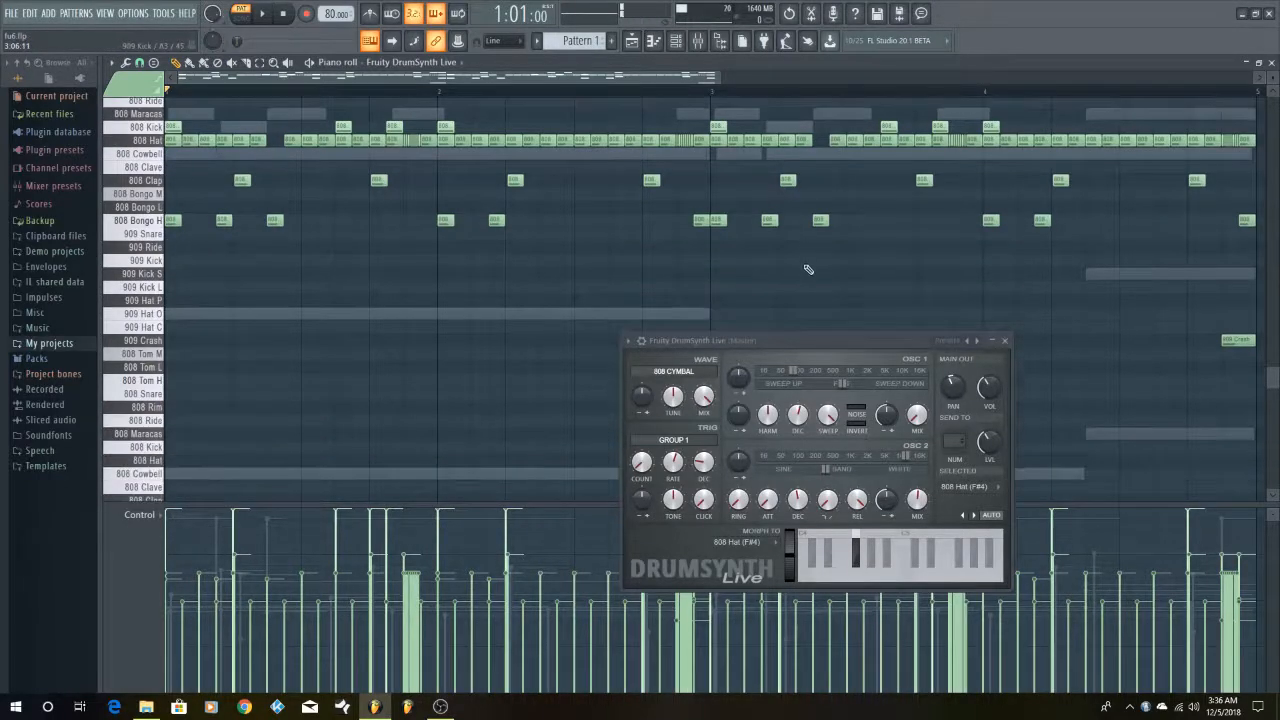
{"action": "scroll", "coordinate": [604, 285], "scroll_direction": "down", "scroll_amount": 2}
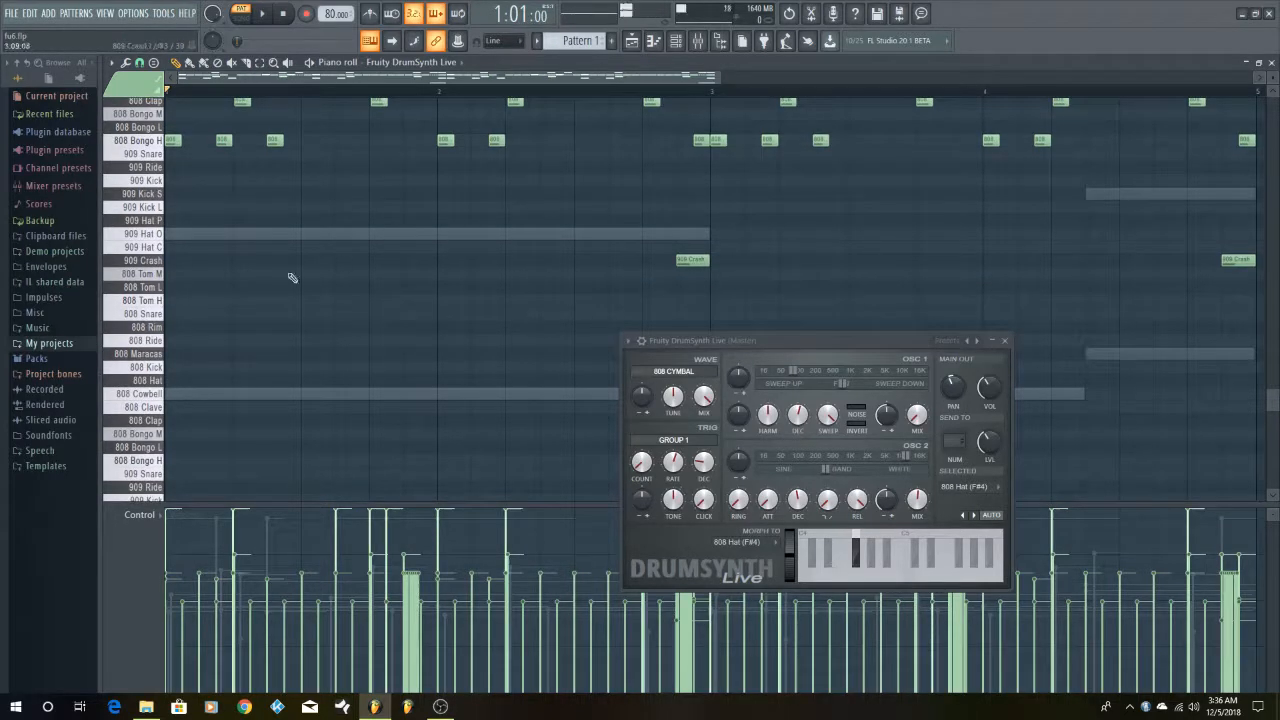
{"action": "left_click", "coordinate": [160, 262]}
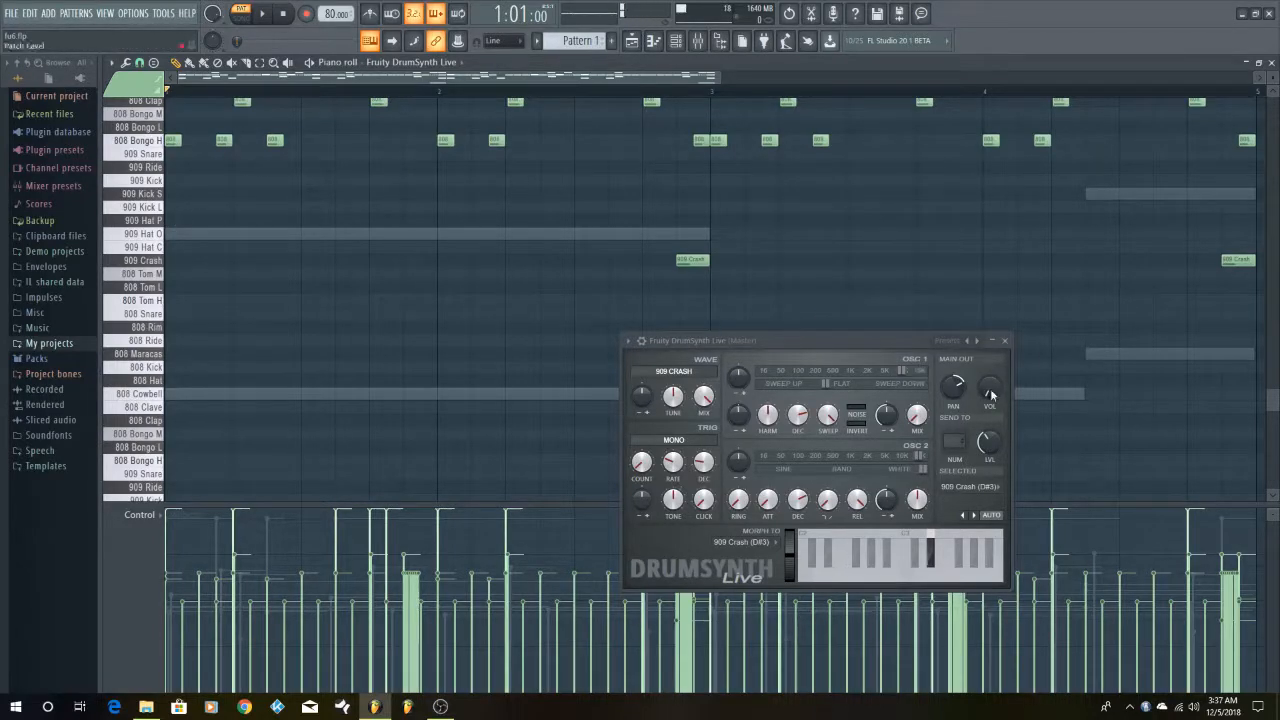
{"action": "left_click_drag", "start_coordinate": [989, 387], "coordinate": [989, 367]}
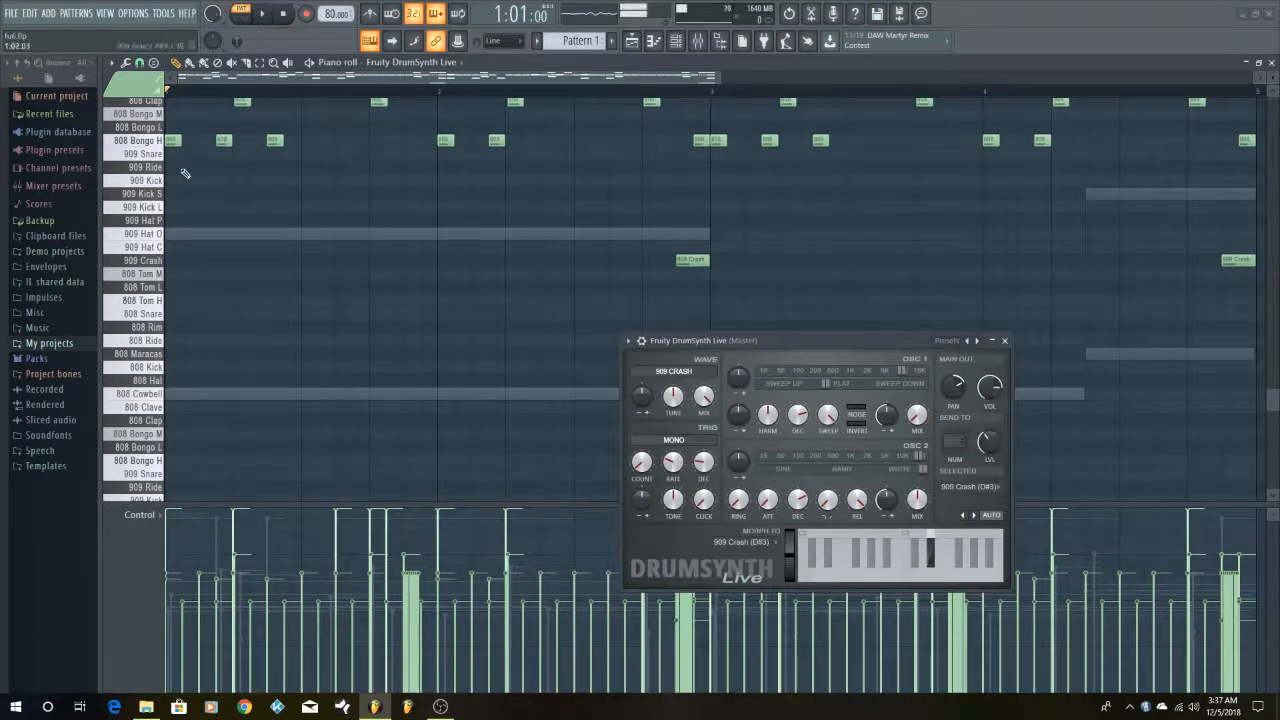
Highlight the 909 Crash notes, clear the selection and play the opening of the pattern
{"action": "left_click", "coordinate": [137, 235]}
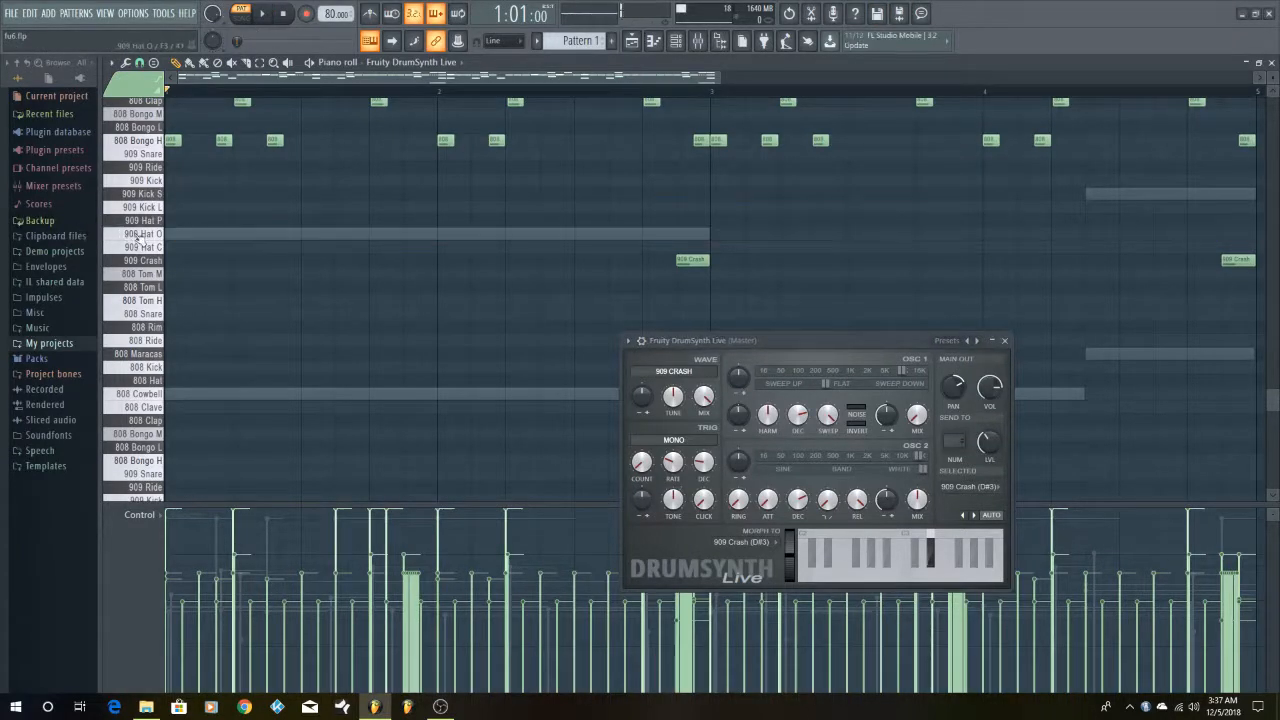
{"action": "left_click", "coordinate": [145, 246]}
{"action": "left_click", "coordinate": [160, 260]}
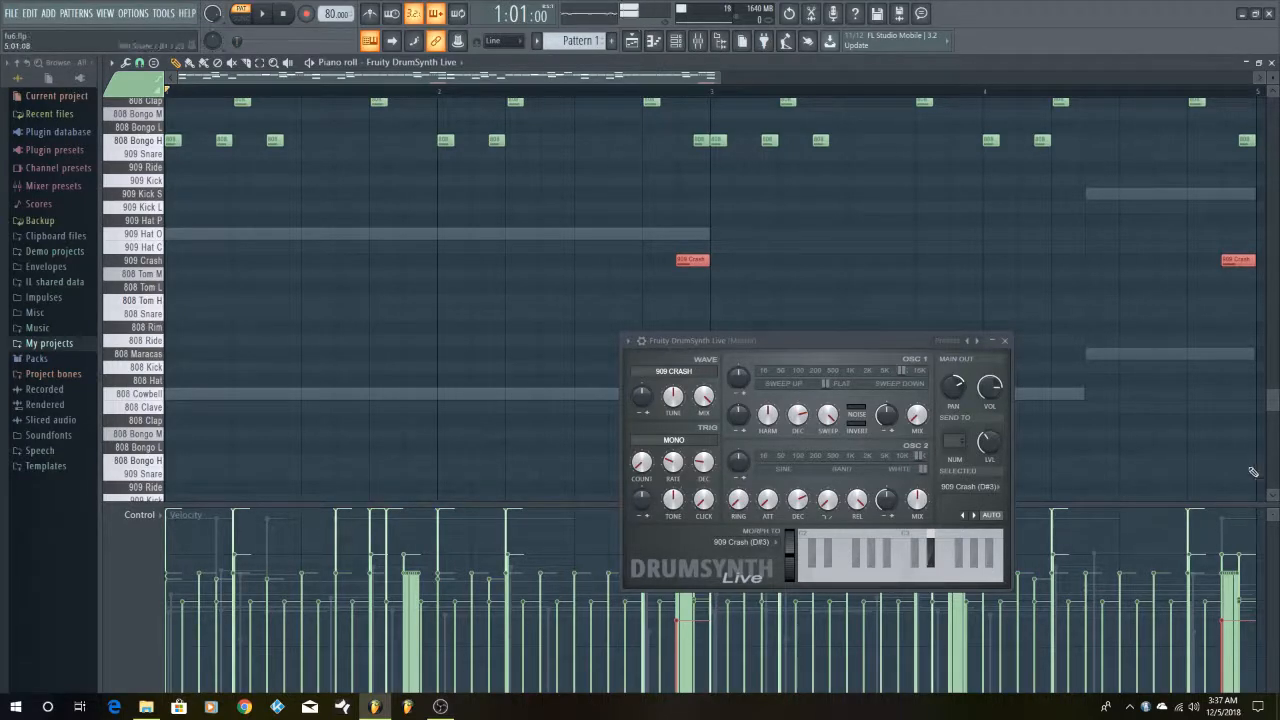
{"action": "left_click", "coordinate": [1078, 292]}
{"action": "left_click", "coordinate": [268, 14]}
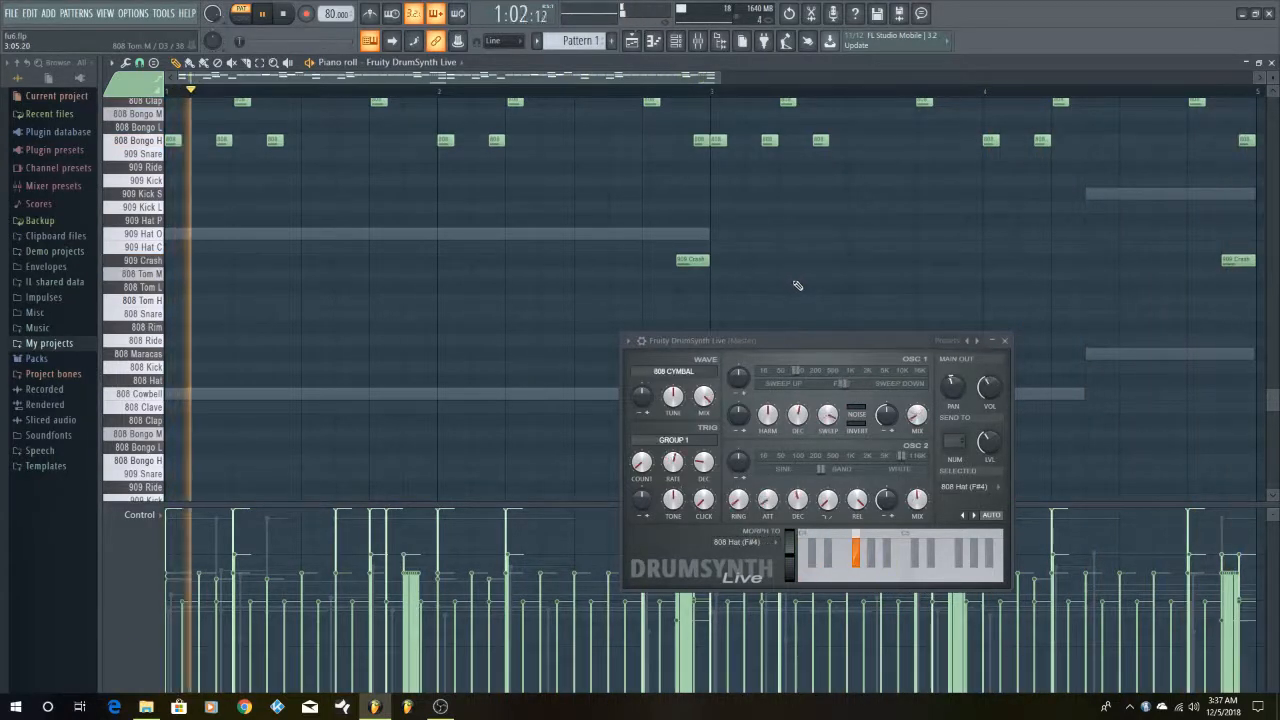
{"action": "key", "text": "space"}
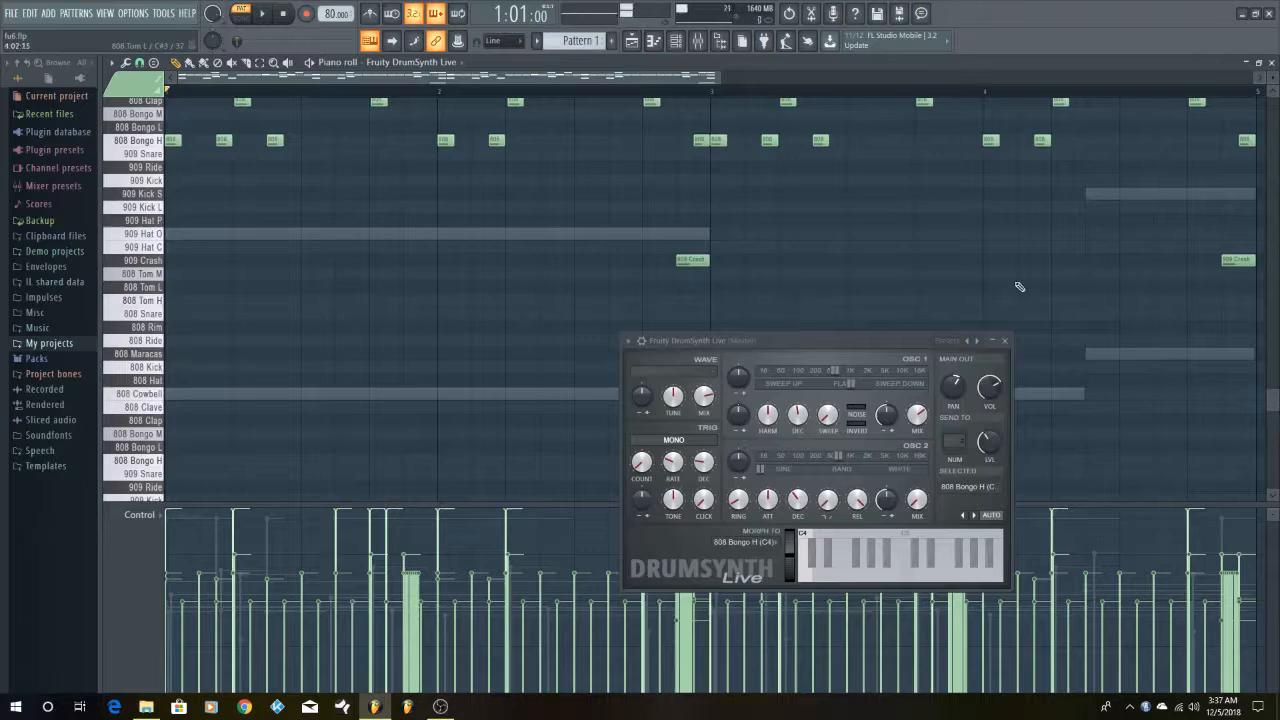
Audition the 808 Kick, move the DrumSynth Live window clear of its notes and play the pattern
{"action": "scroll", "coordinate": [1112, 345], "scroll_direction": "up", "scroll_amount": 5}
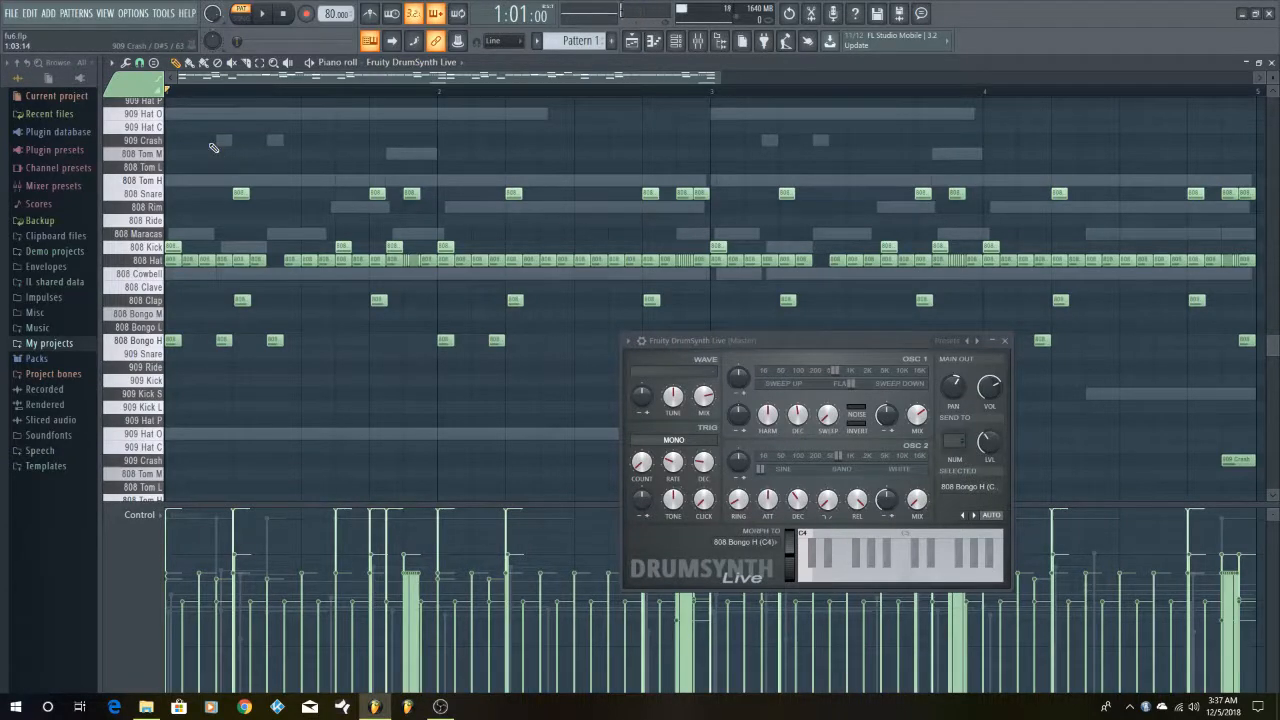
{"action": "left_click", "coordinate": [155, 252]}
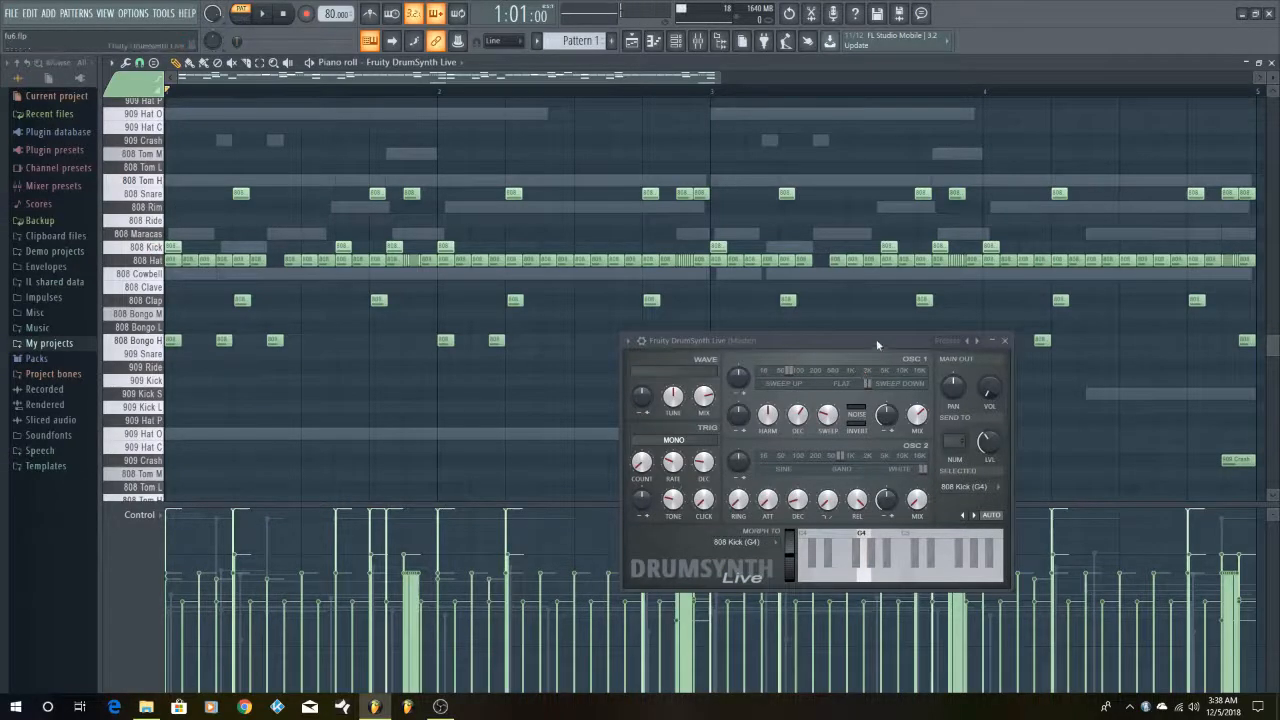
{"action": "left_click_drag", "start_coordinate": [876, 345], "coordinate": [794, 352]}
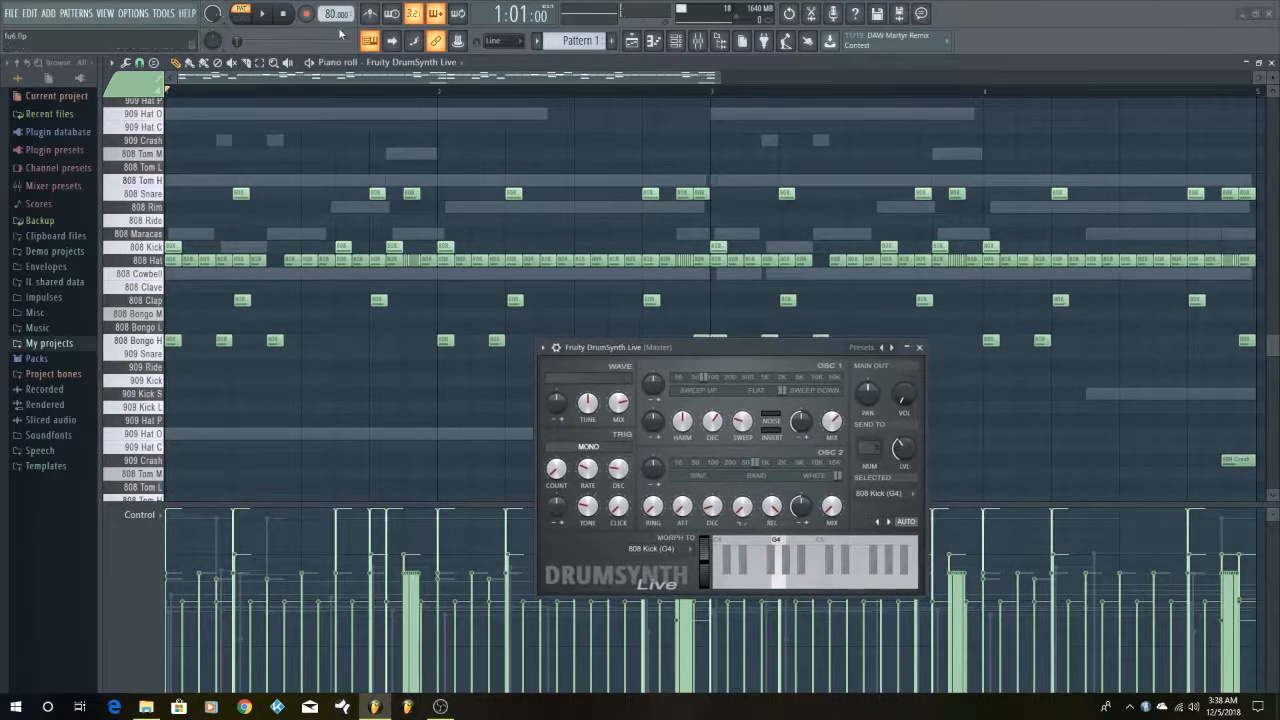
{"action": "left_click", "coordinate": [264, 14]}
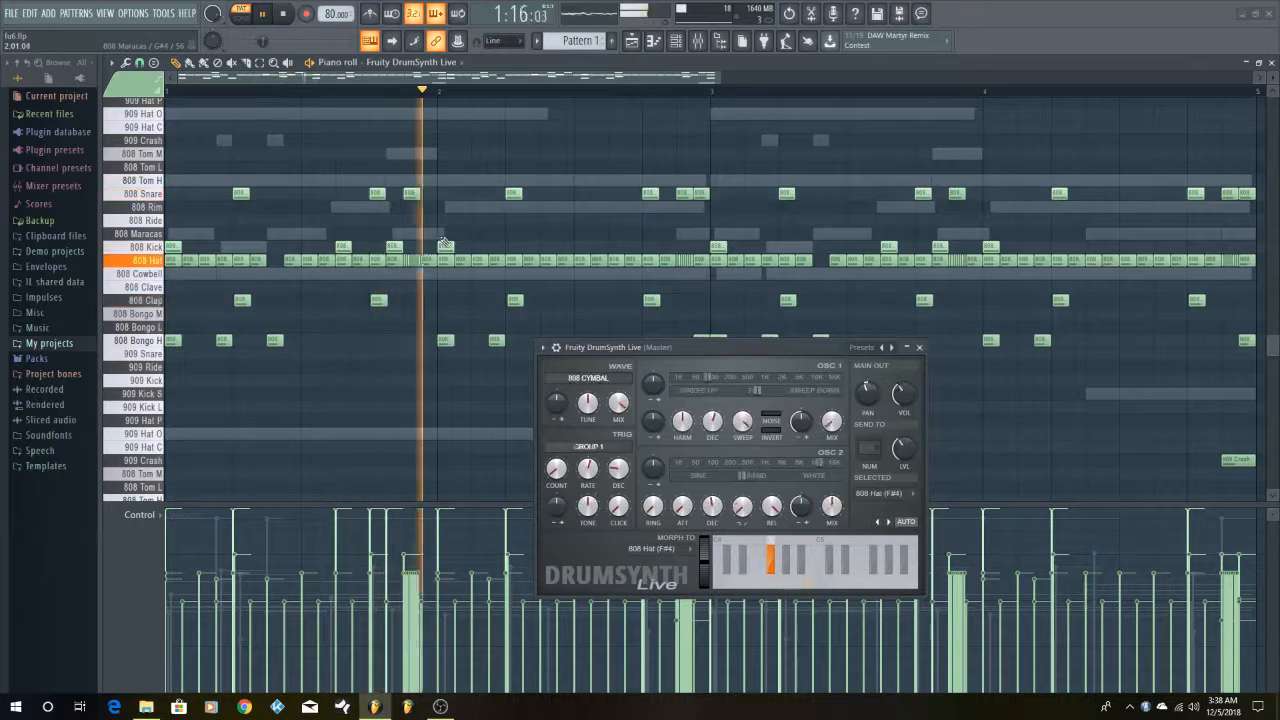
{"action": "left_click", "coordinate": [285, 15]}
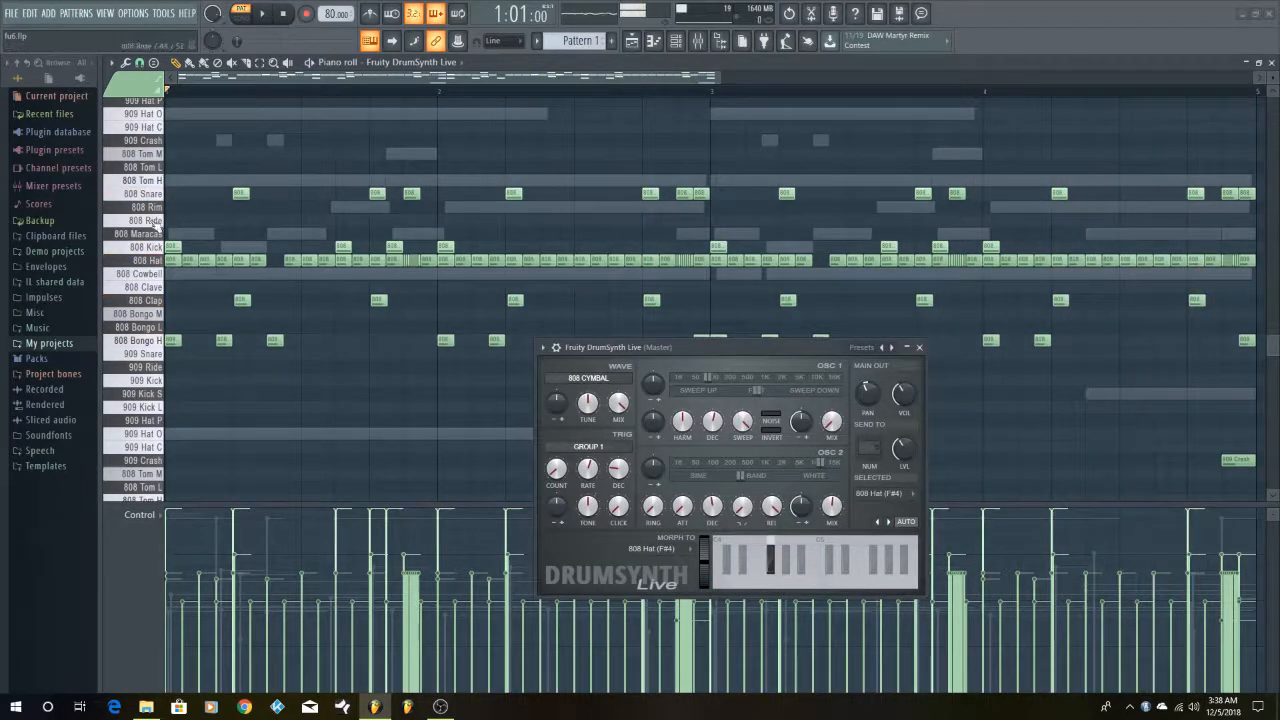
Audition the 808 Kick again and play the whole drum pattern back into its fourth bar
{"action": "left_click", "coordinate": [158, 247]}
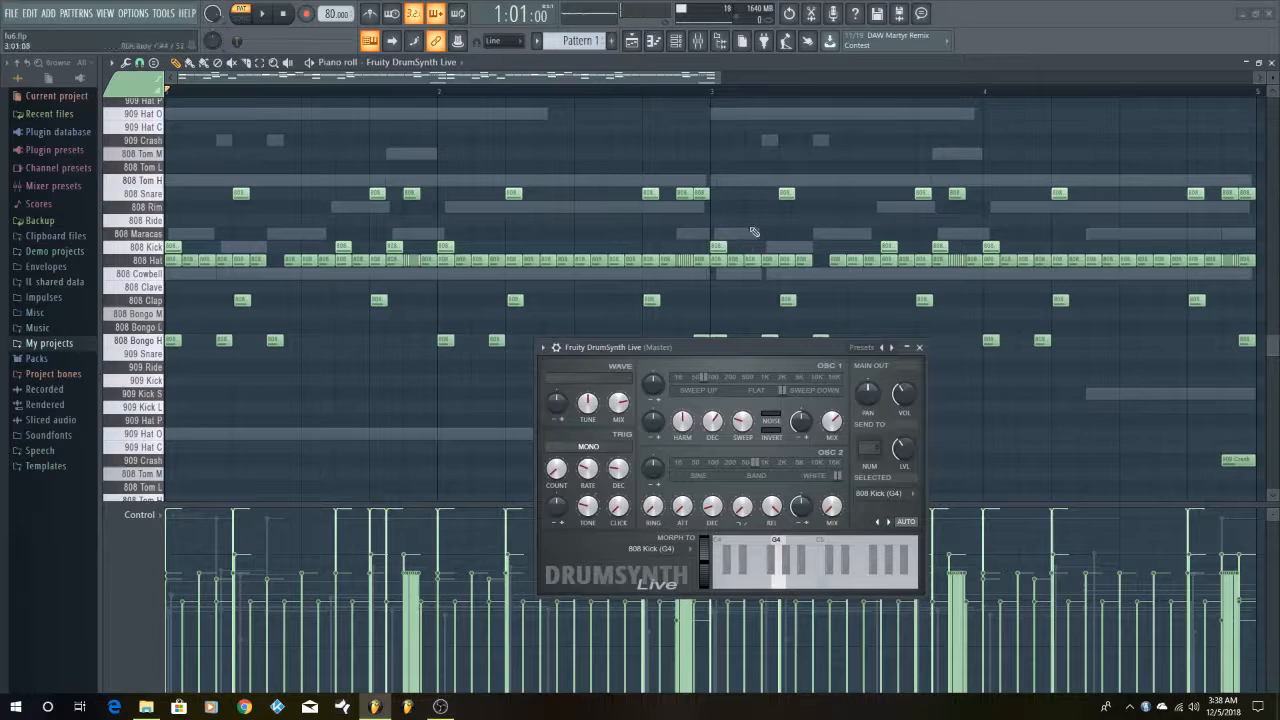
{"action": "left_click", "coordinate": [268, 14]}
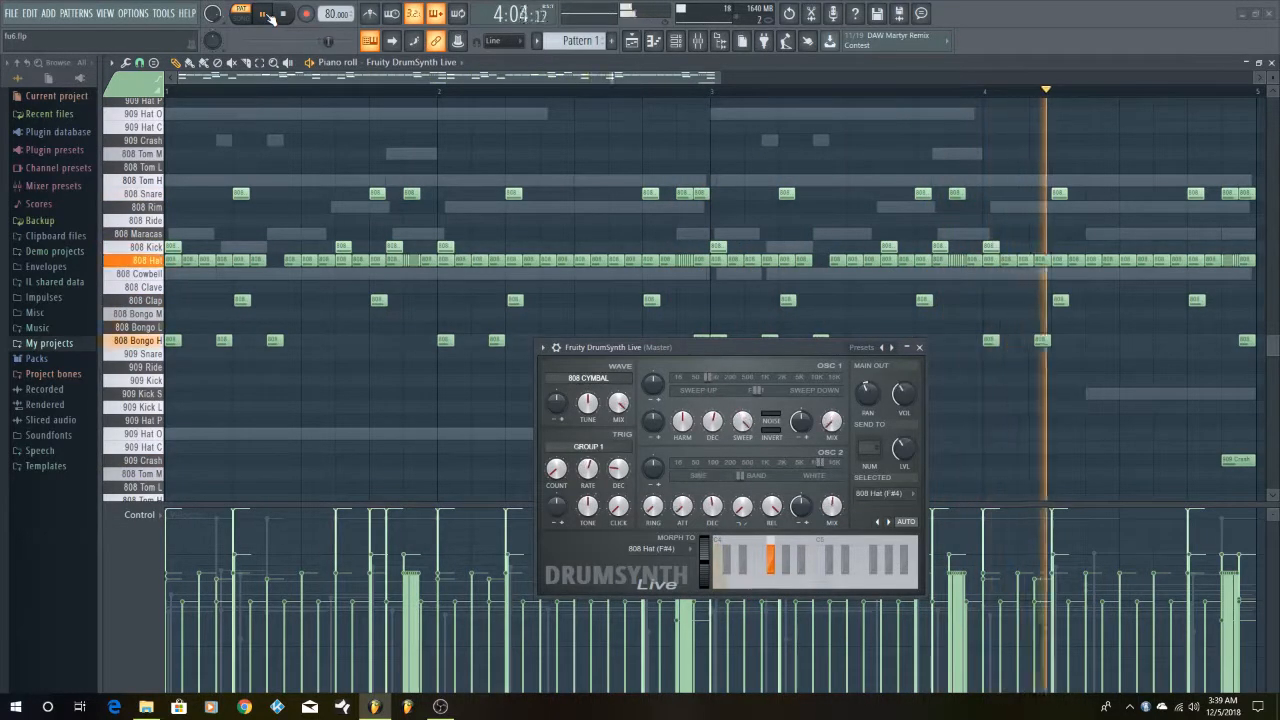
{"action": "left_click", "coordinate": [265, 14]}
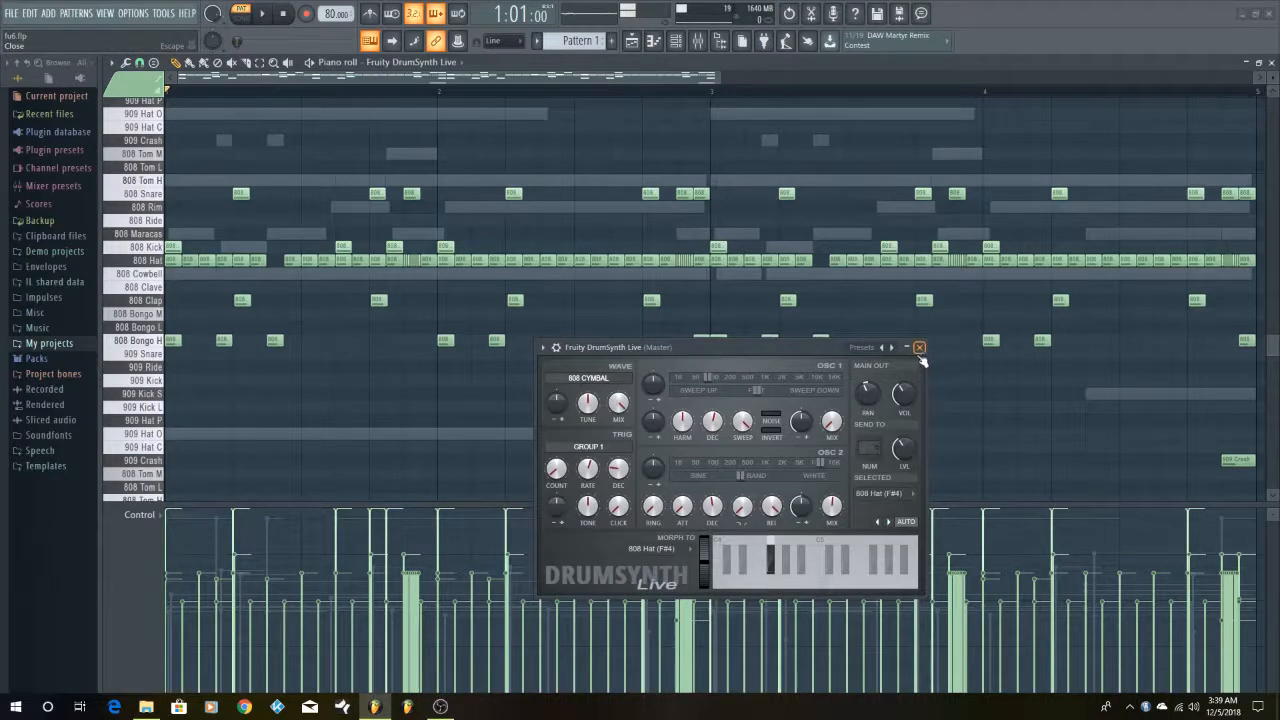
Close the DrumSynth Live window, restore the piano roll to a floating window and bring the Channel rack to the front
{"action": "left_click_drag", "start_coordinate": [768, 349], "coordinate": [1004, 215]}
{"action": "scroll", "coordinate": [458, 400], "scroll_direction": "down", "scroll_amount": 3}
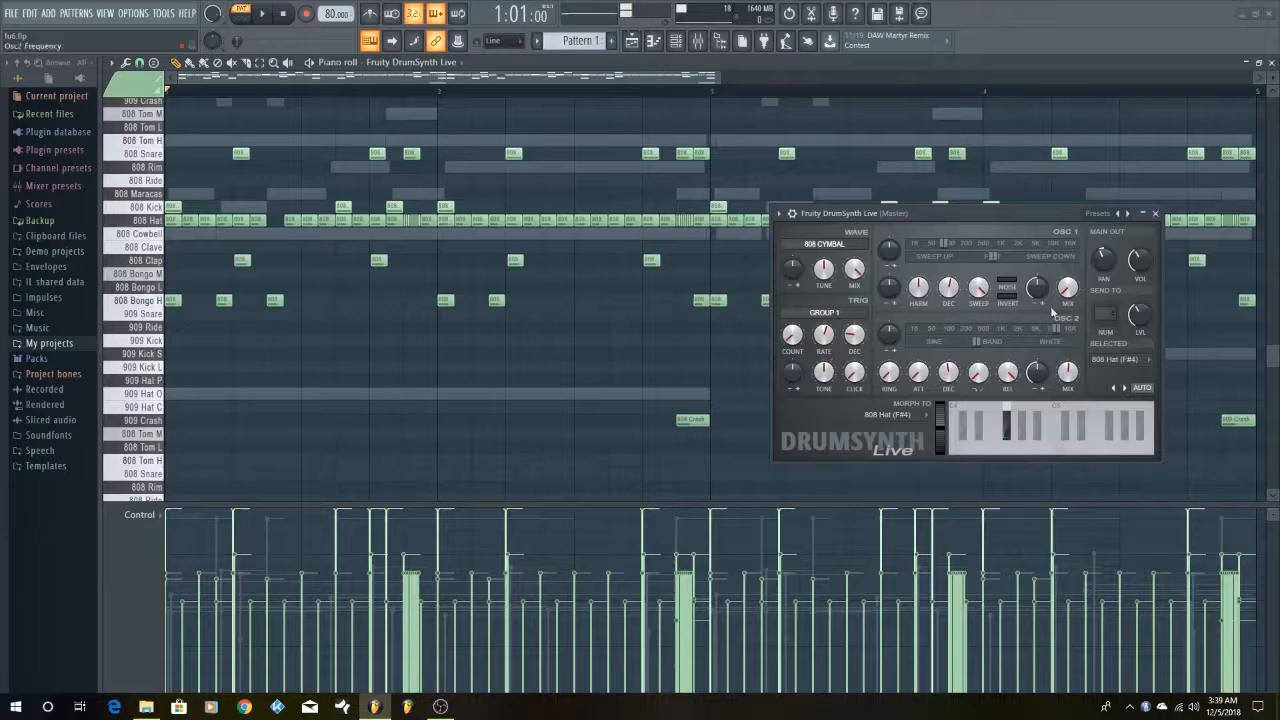
{"action": "left_click", "coordinate": [1156, 214]}
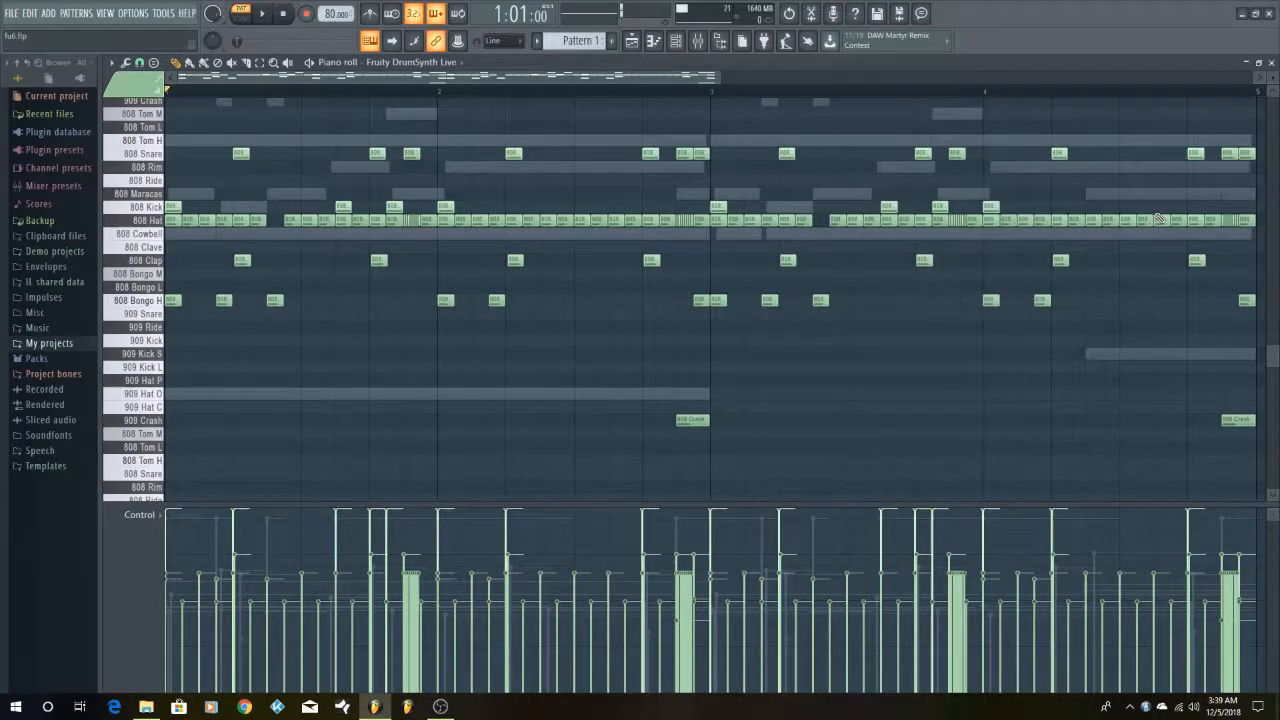
{"action": "left_click", "coordinate": [1259, 63]}
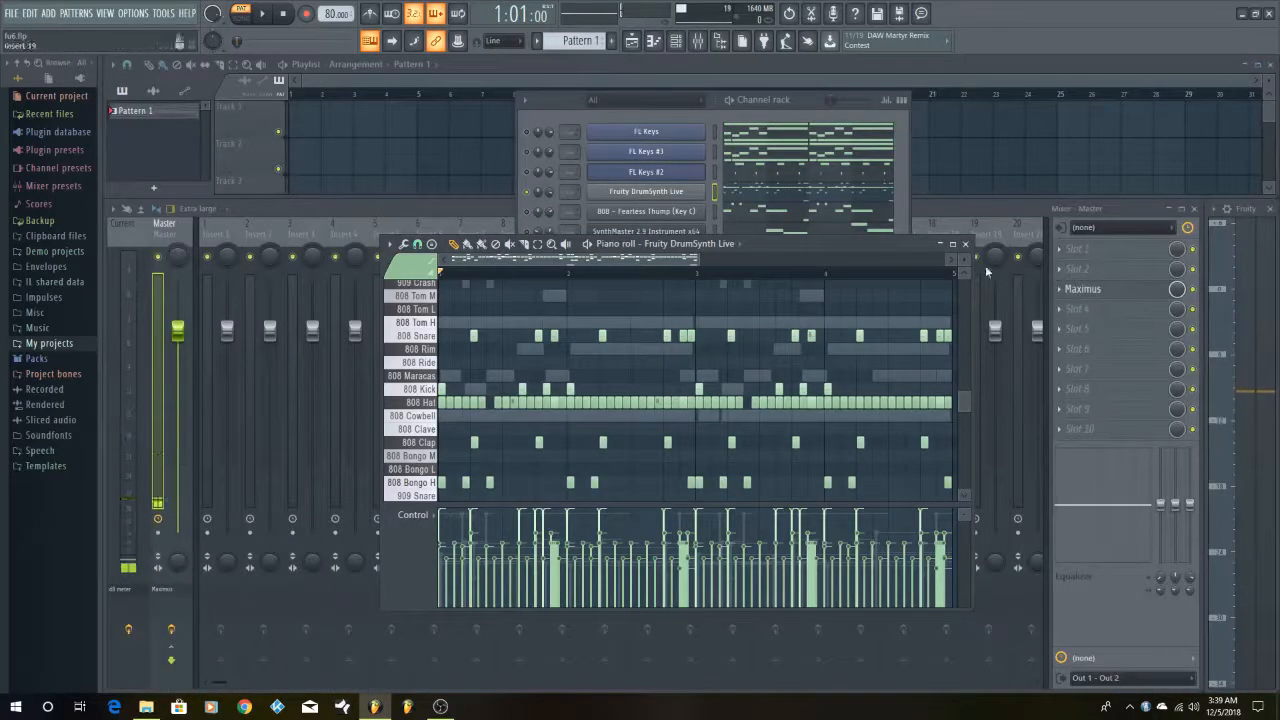
{"action": "left_click", "coordinate": [757, 101]}
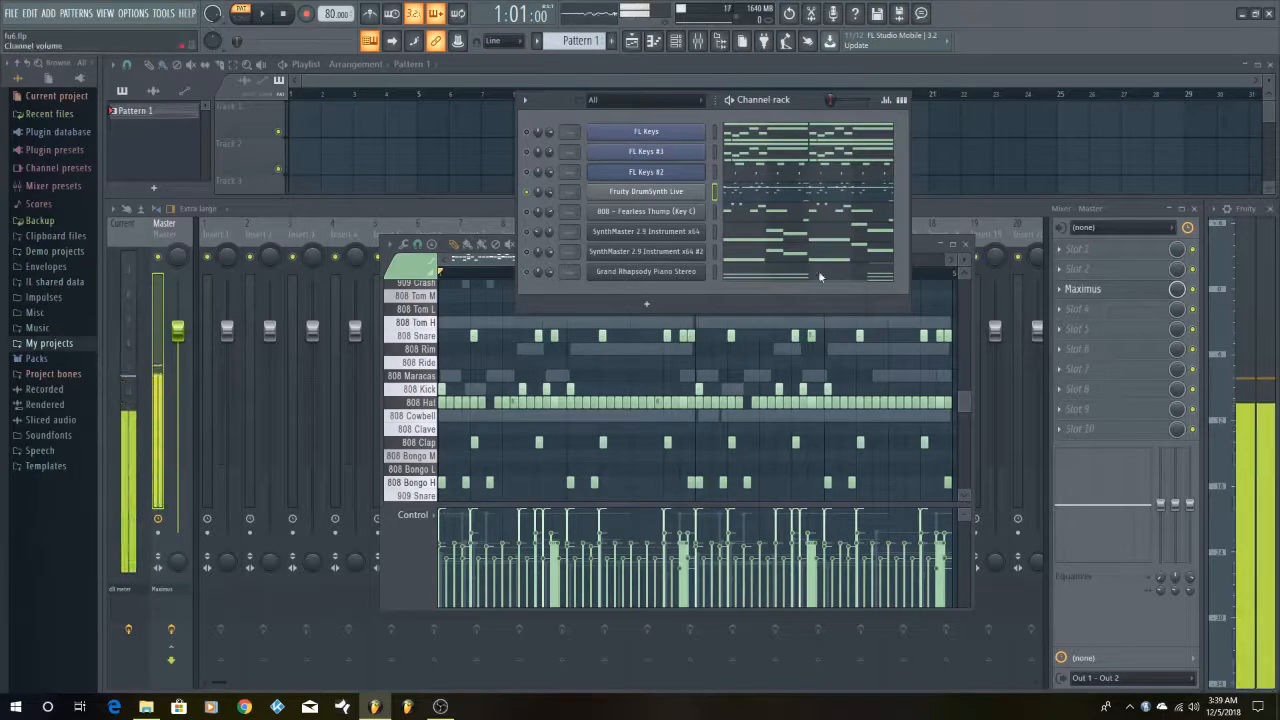
{"action": "left_click", "coordinate": [646, 191]}
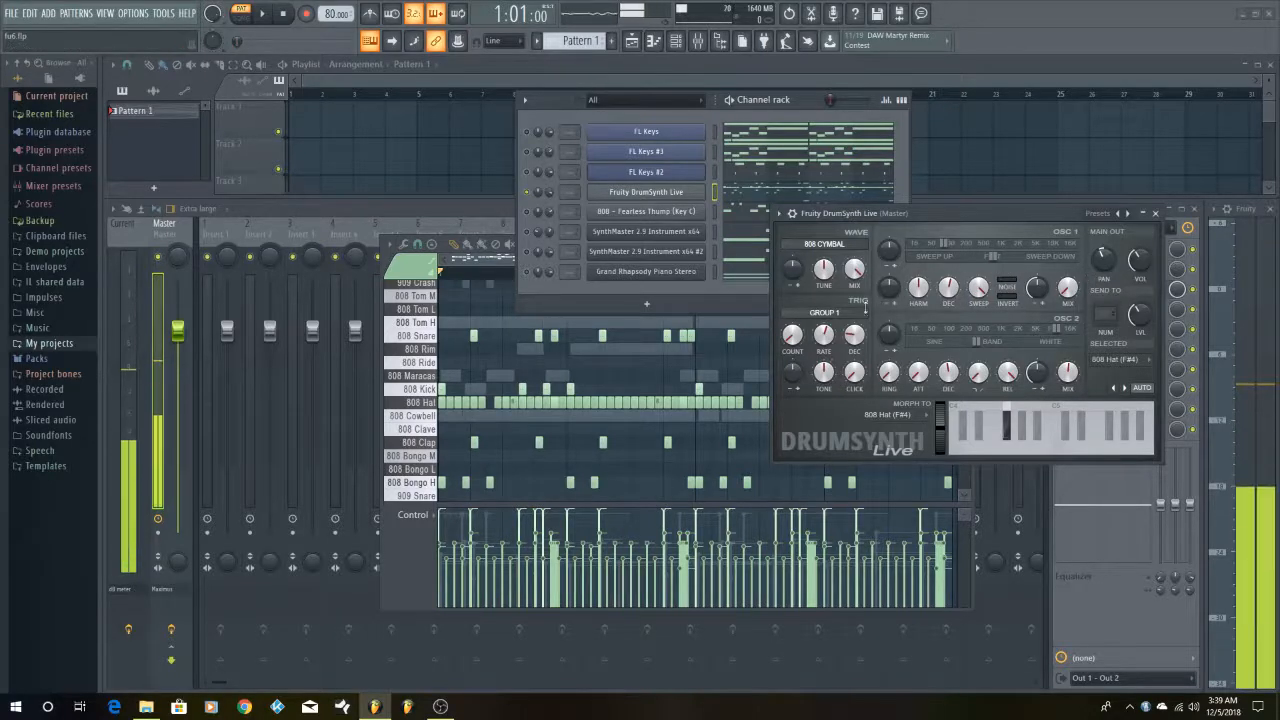
{"action": "left_click", "coordinate": [1155, 214]}
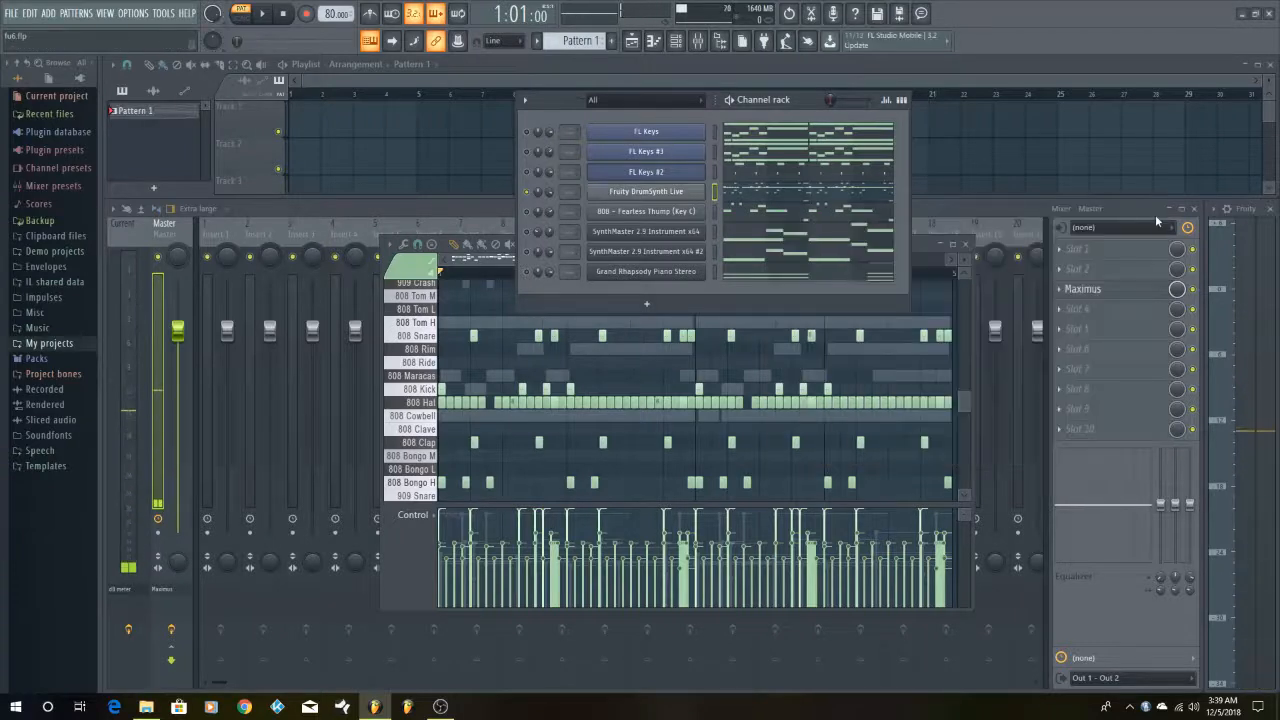
Unmute the 808 - Fearless Thump (Key C) channel, open its notes in the piano roll and audition C5
{"action": "left_click", "coordinate": [664, 212]}
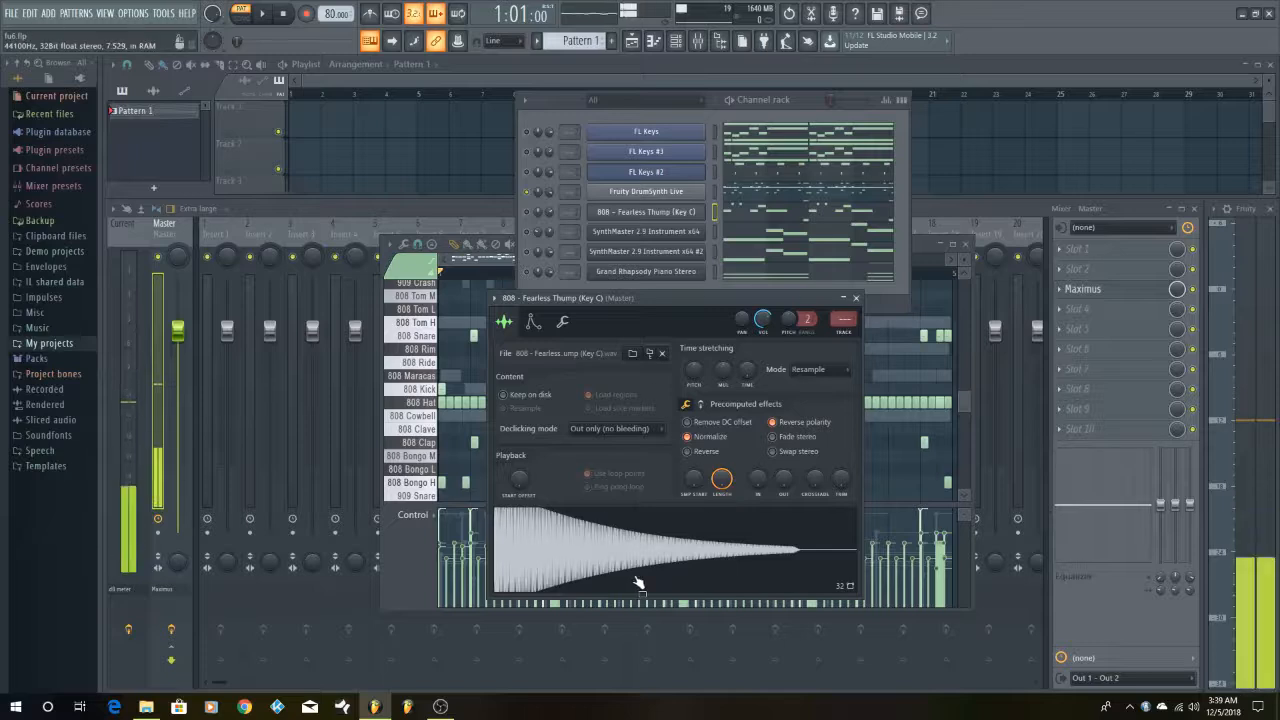
{"action": "left_click", "coordinate": [528, 212]}
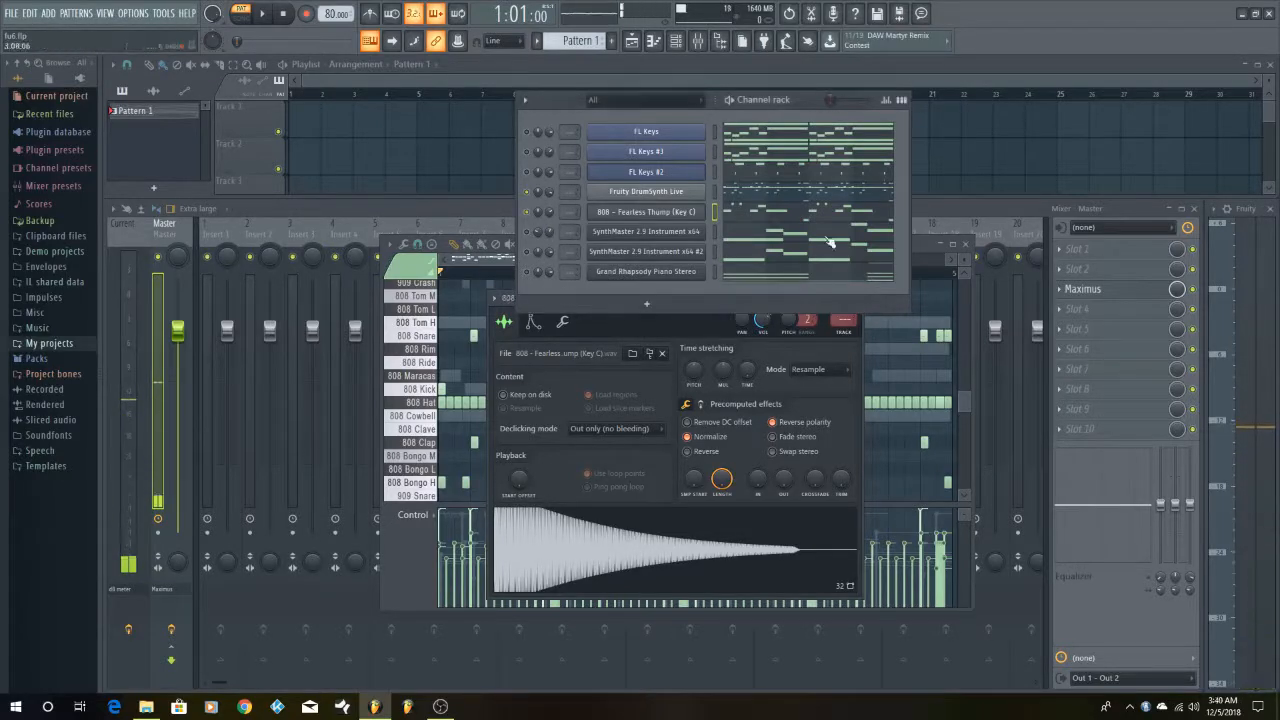
{"action": "left_click", "coordinate": [801, 215]}
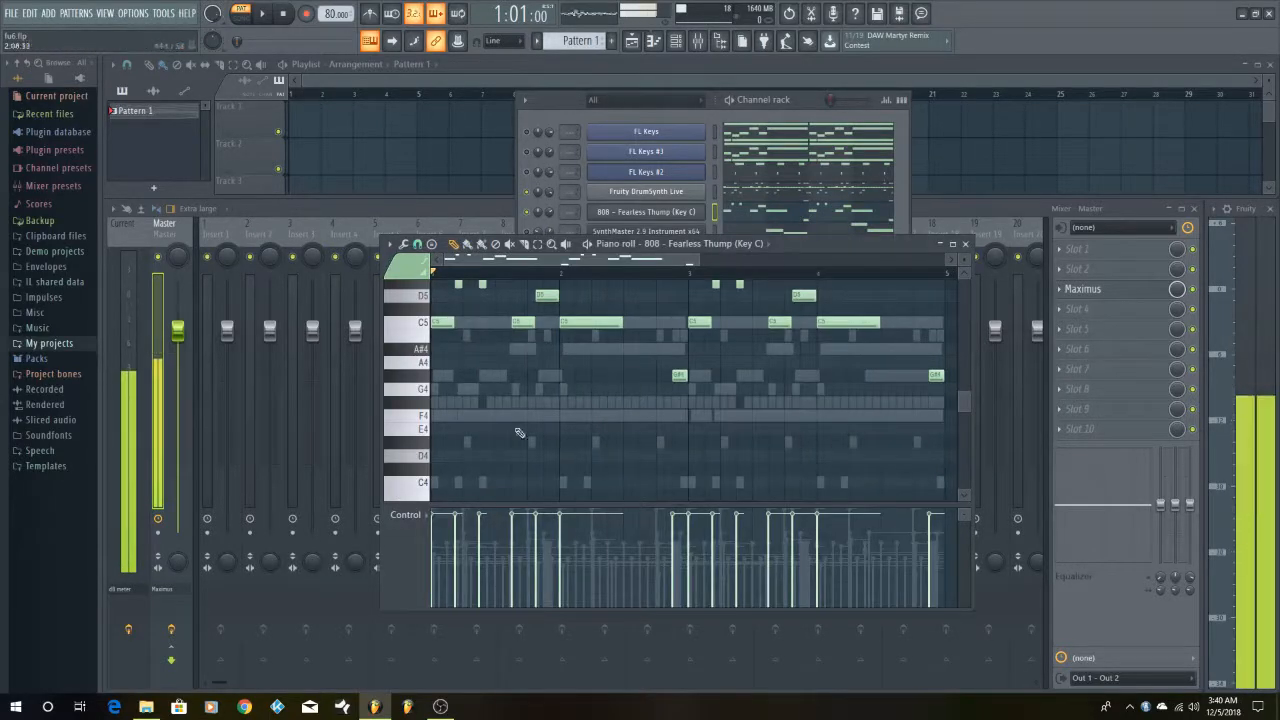
{"action": "left_click", "coordinate": [664, 212]}
{"action": "left_click", "coordinate": [664, 213]}
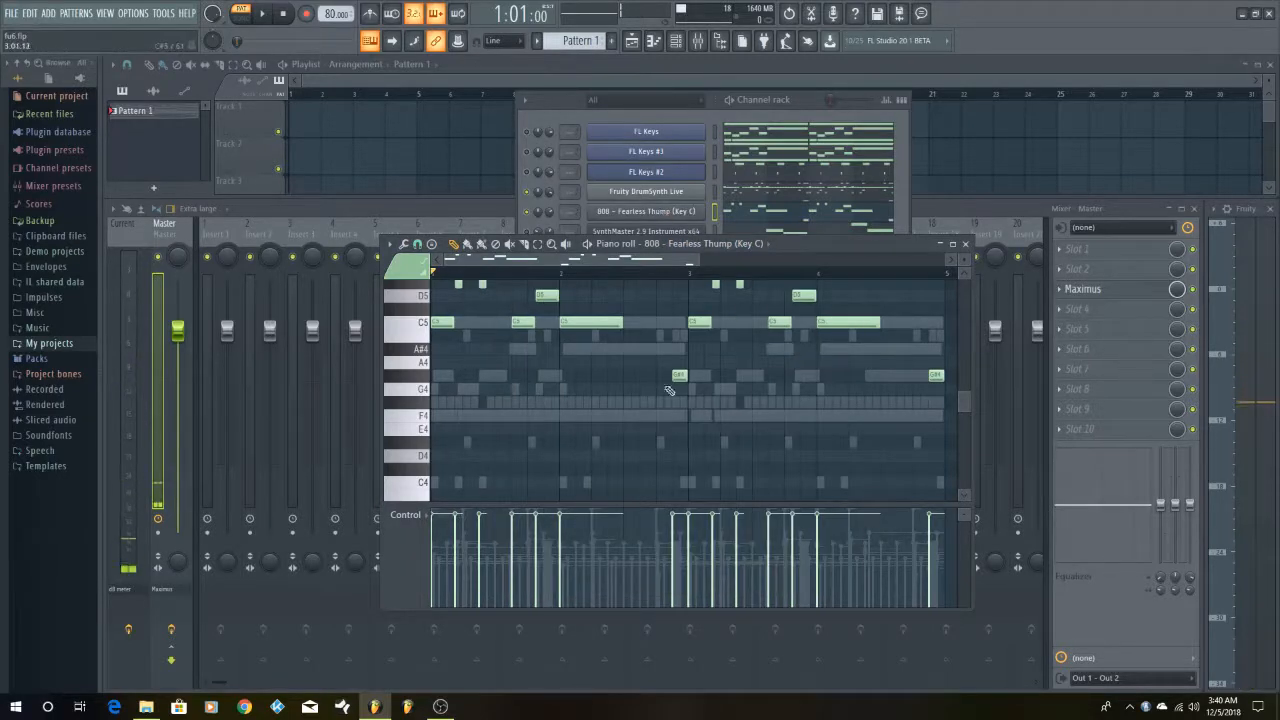
{"action": "scroll", "coordinate": [692, 427], "scroll_direction": "up", "scroll_amount": 2}
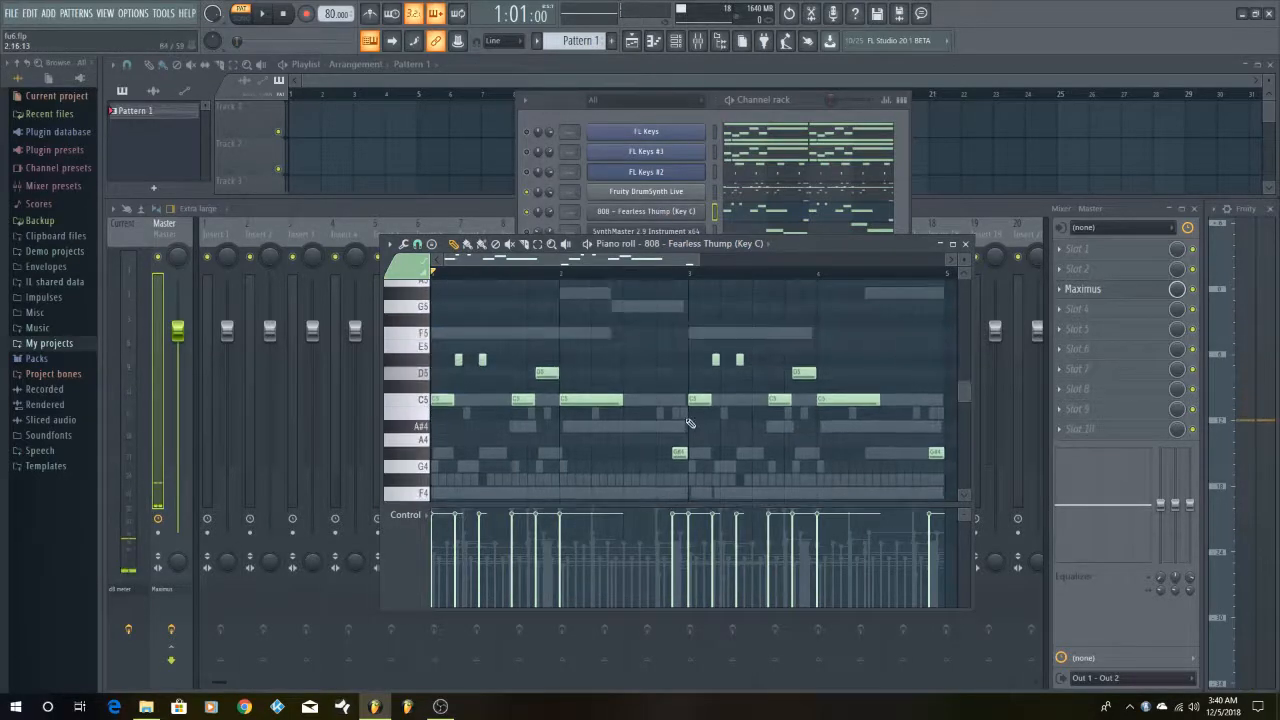
{"action": "left_click", "coordinate": [423, 408]}
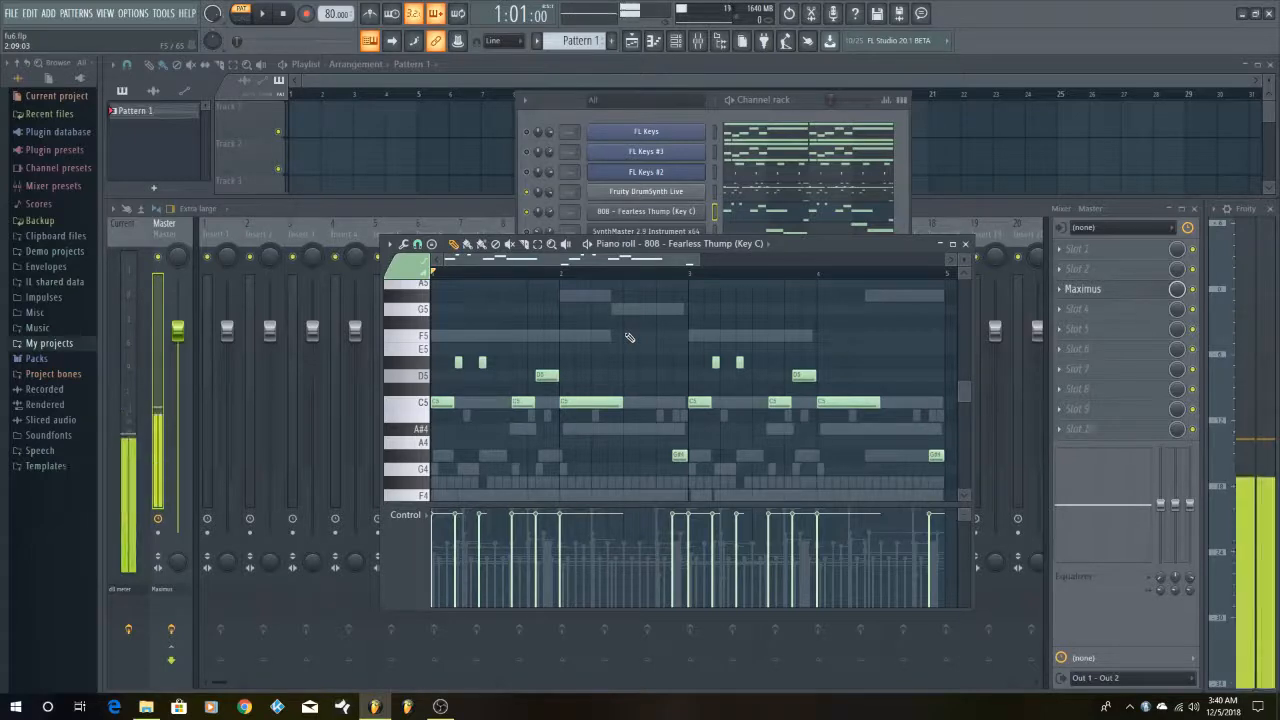
Mute the Fruity DrumSynth Live channel and play the 808 bass pattern on its own
{"action": "left_click", "coordinate": [530, 194]}
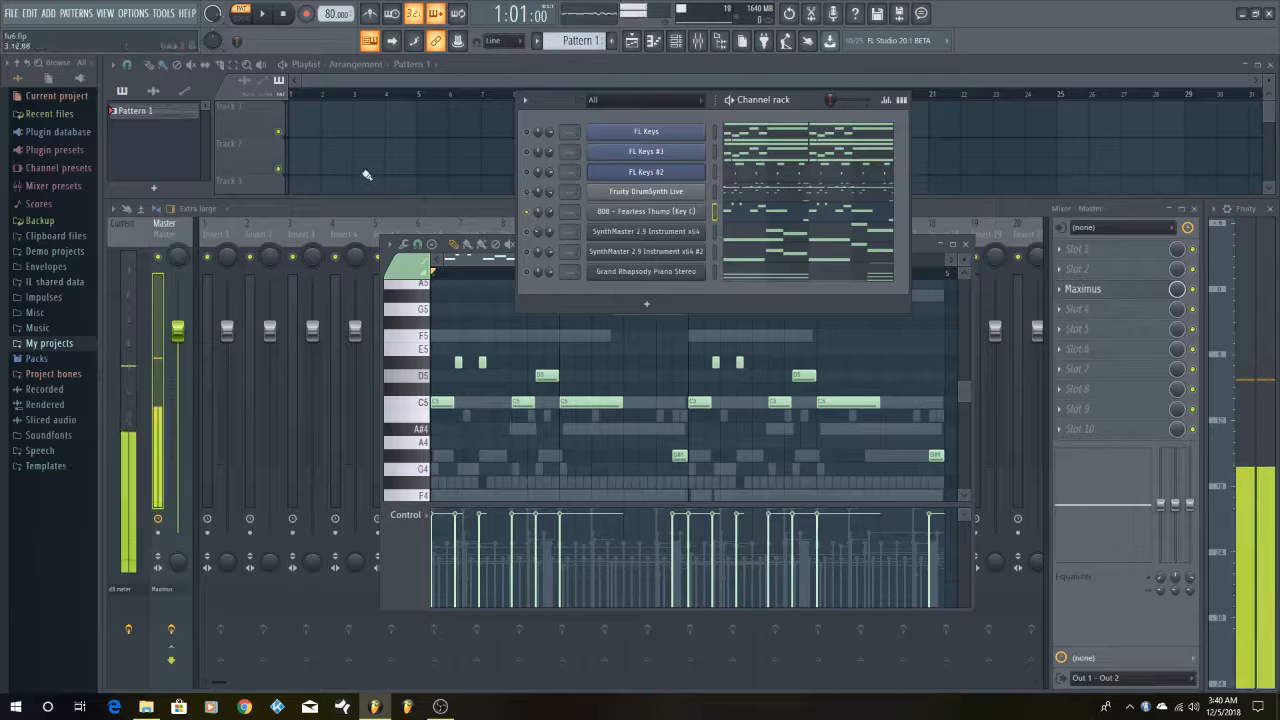
{"action": "key", "text": "space"}
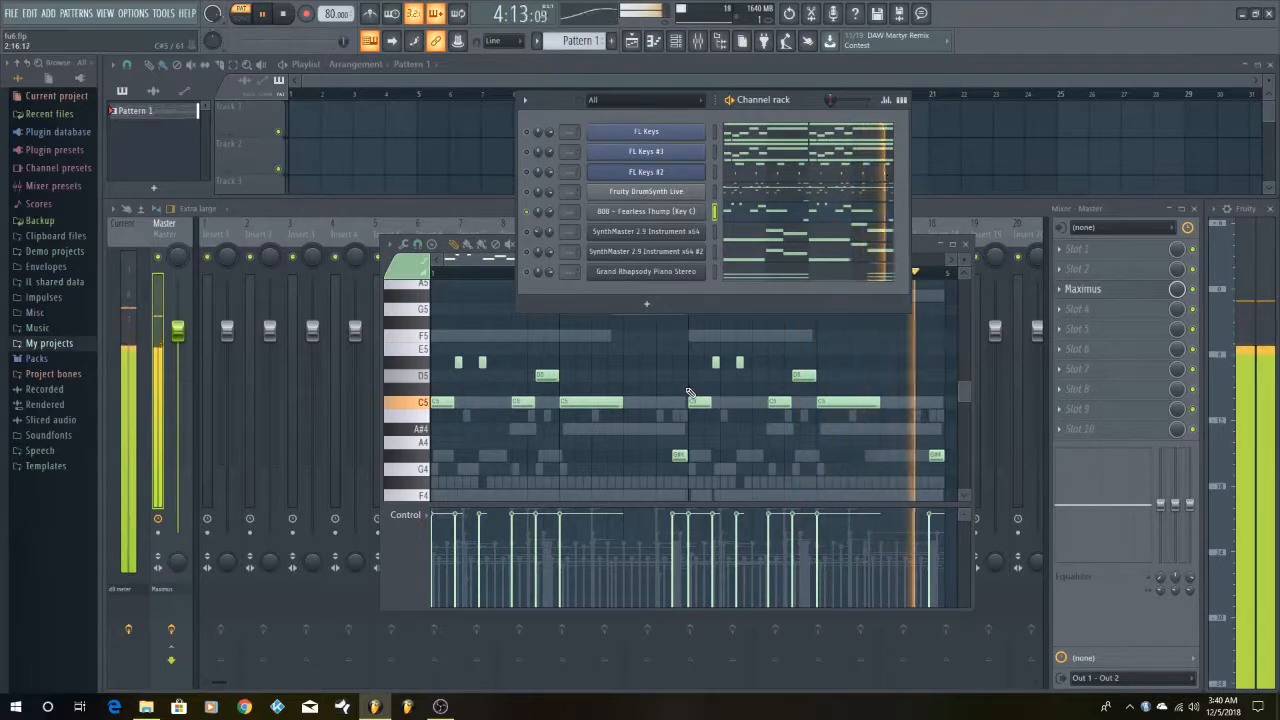
{"action": "key", "text": "space"}
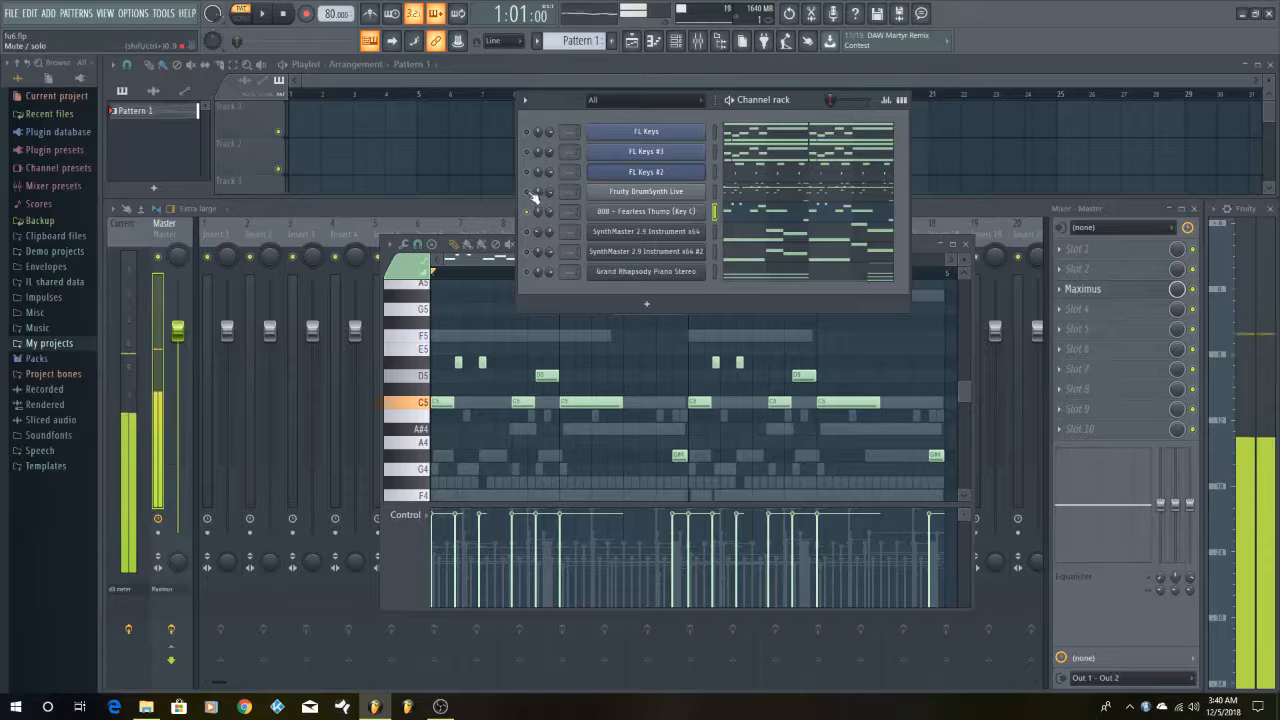
Unmute Fruity DrumSynth Live, open its plugin window and audition the 808 Hat sound several times
{"action": "left_click", "coordinate": [665, 192]}
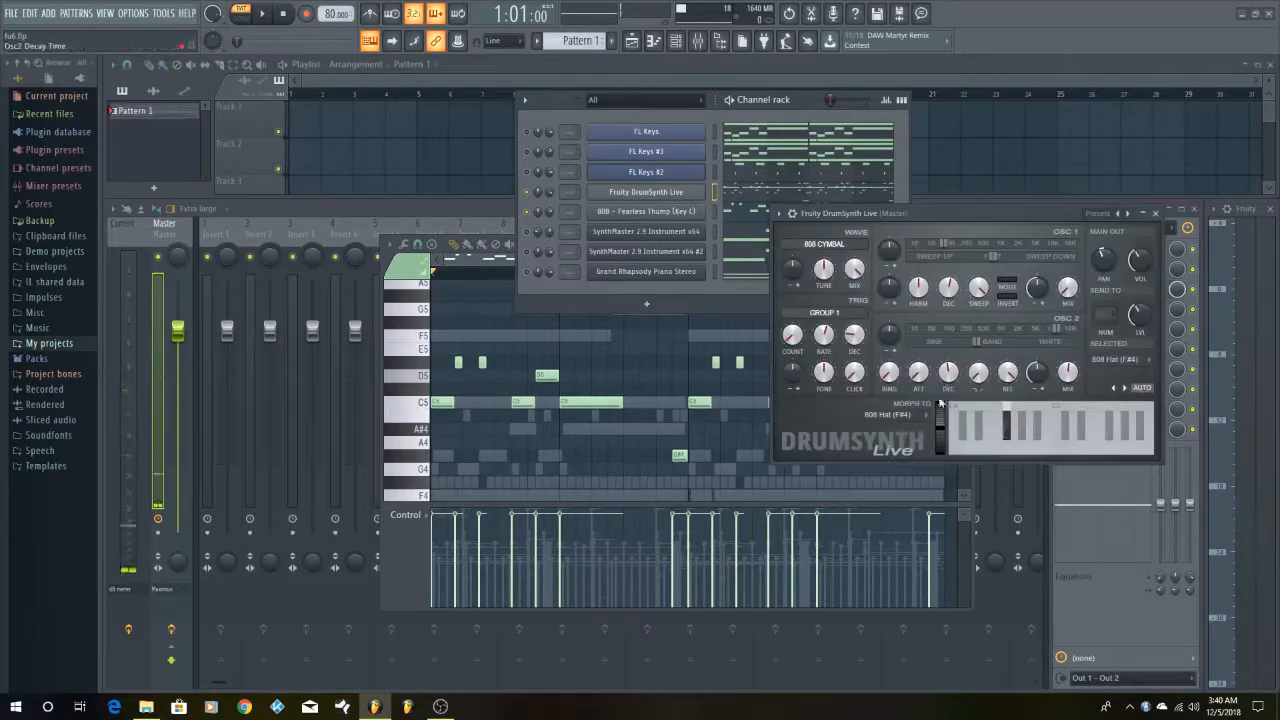
{"action": "key", "text": "g"}
{"action": "key", "text": "g"}
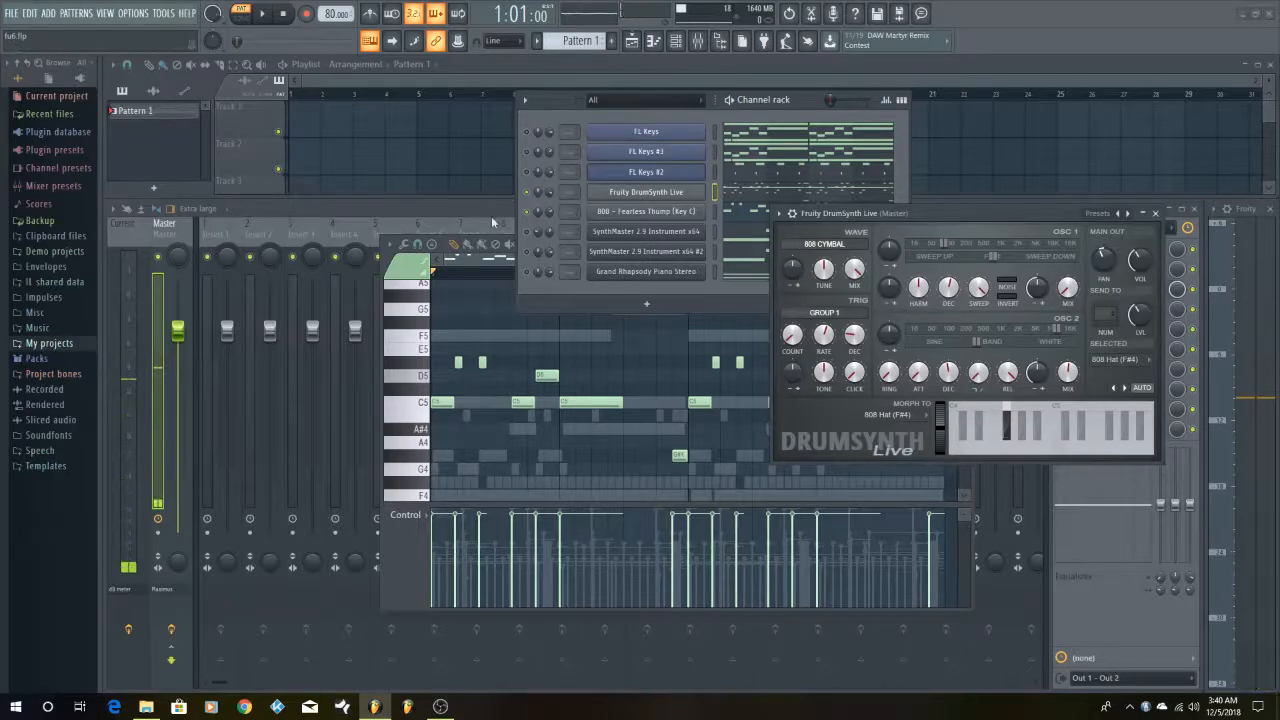
{"action": "key", "text": "g"}
{"action": "key", "text": "g"}
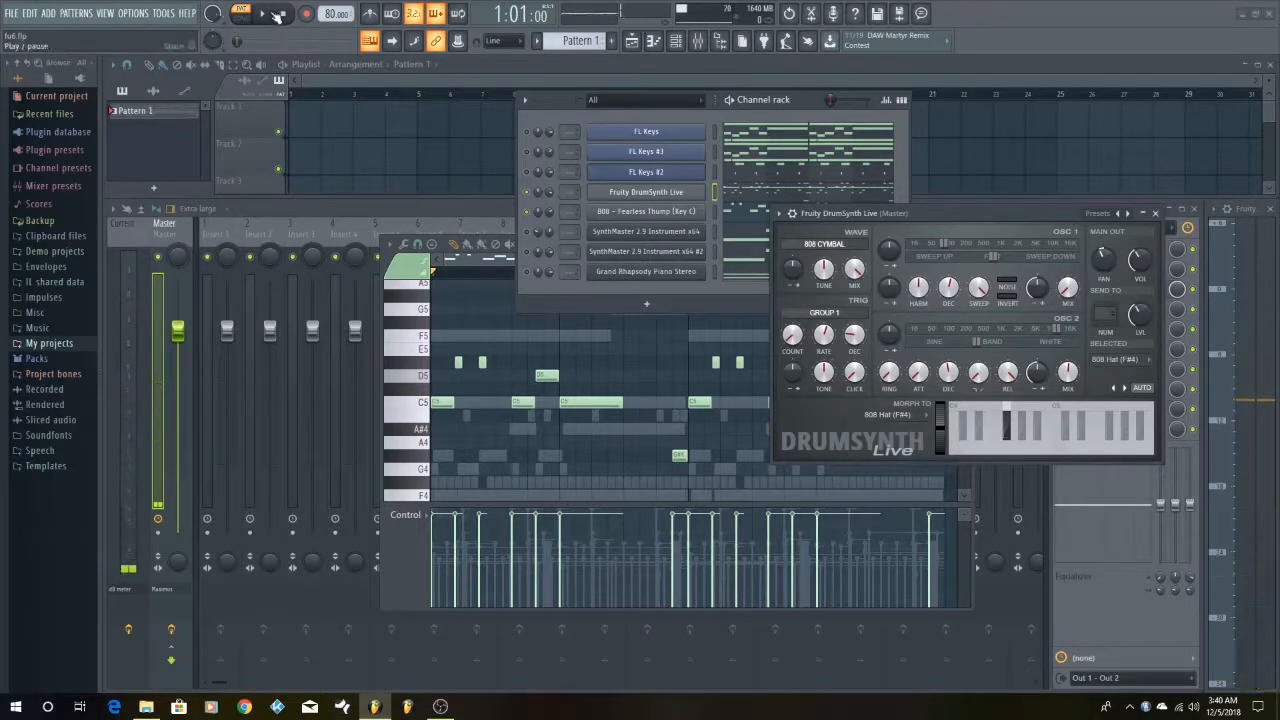
Play the drums together with the 808 bass, closing the DrumSynth Live window between playbacks
{"action": "key", "text": "space"}
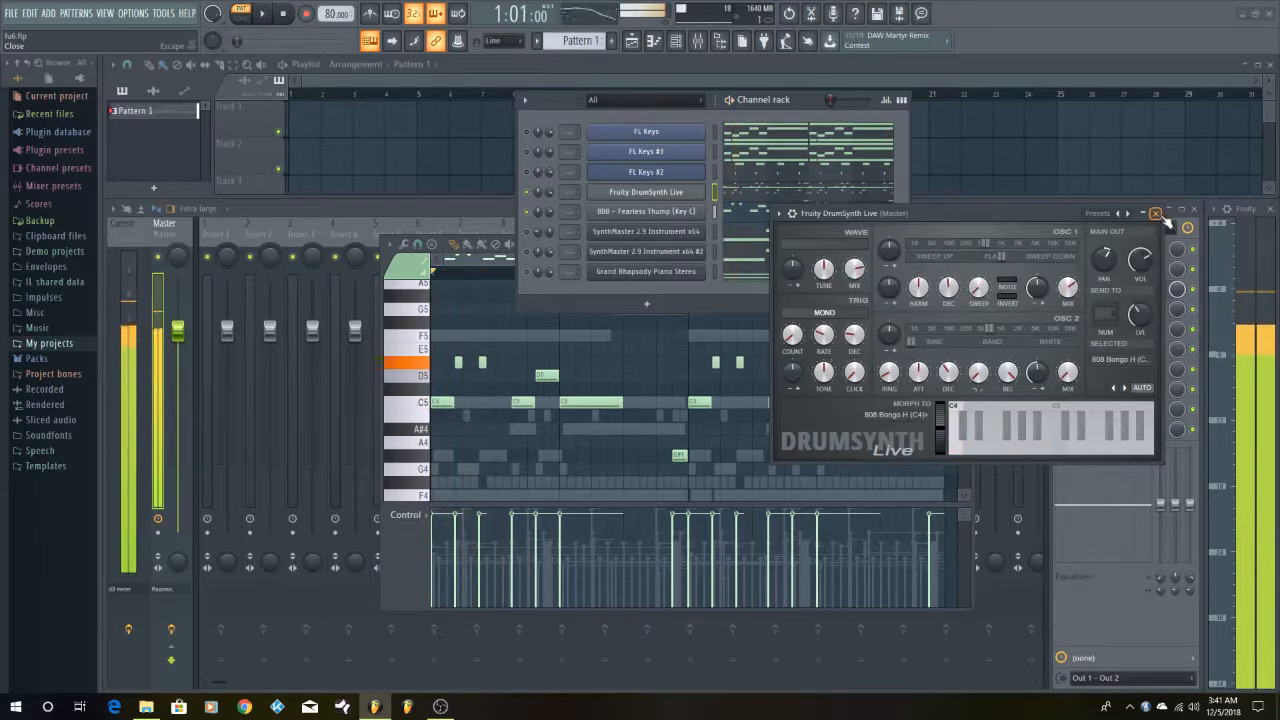
{"action": "left_click", "coordinate": [1156, 214]}
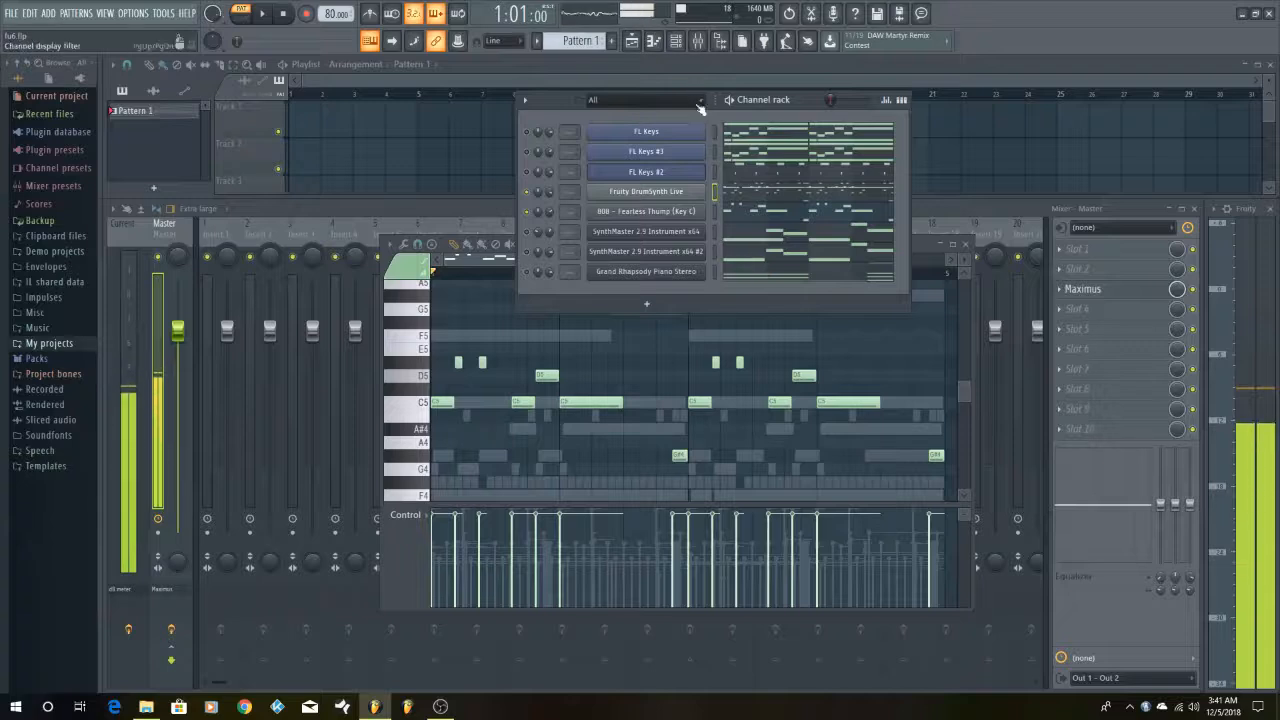
{"action": "left_click", "coordinate": [262, 14]}
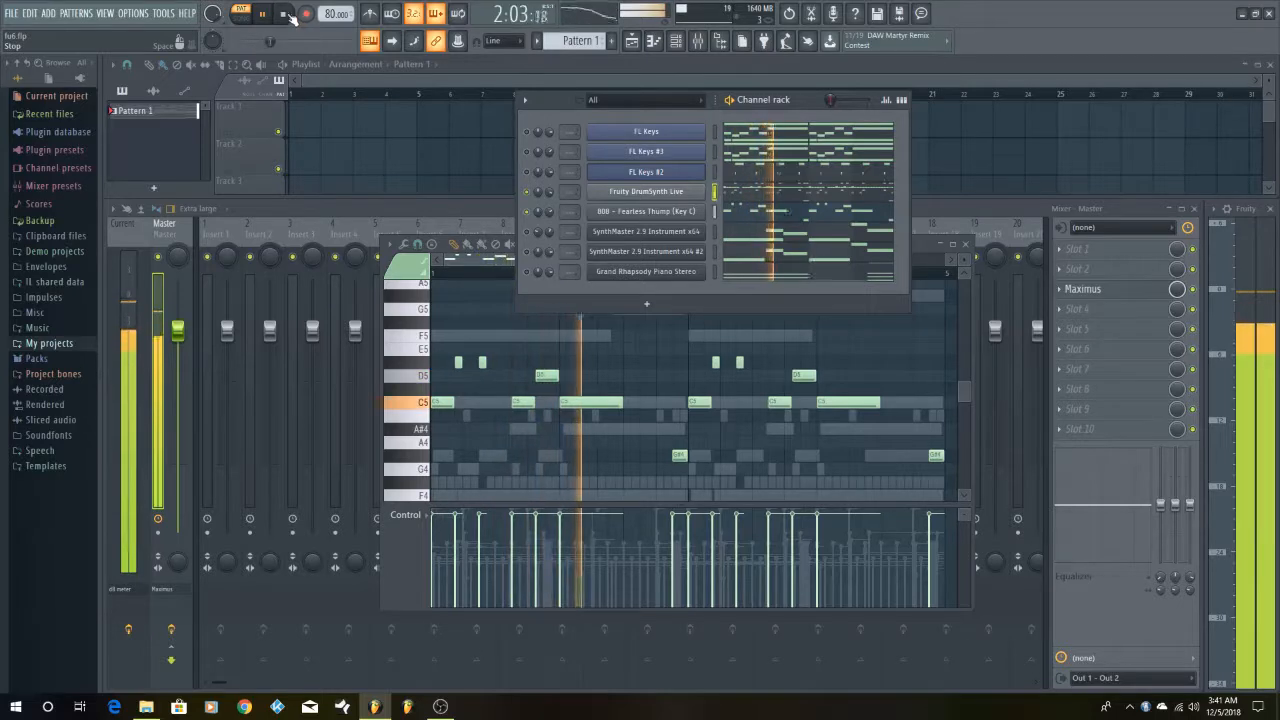
{"action": "left_click", "coordinate": [289, 15]}
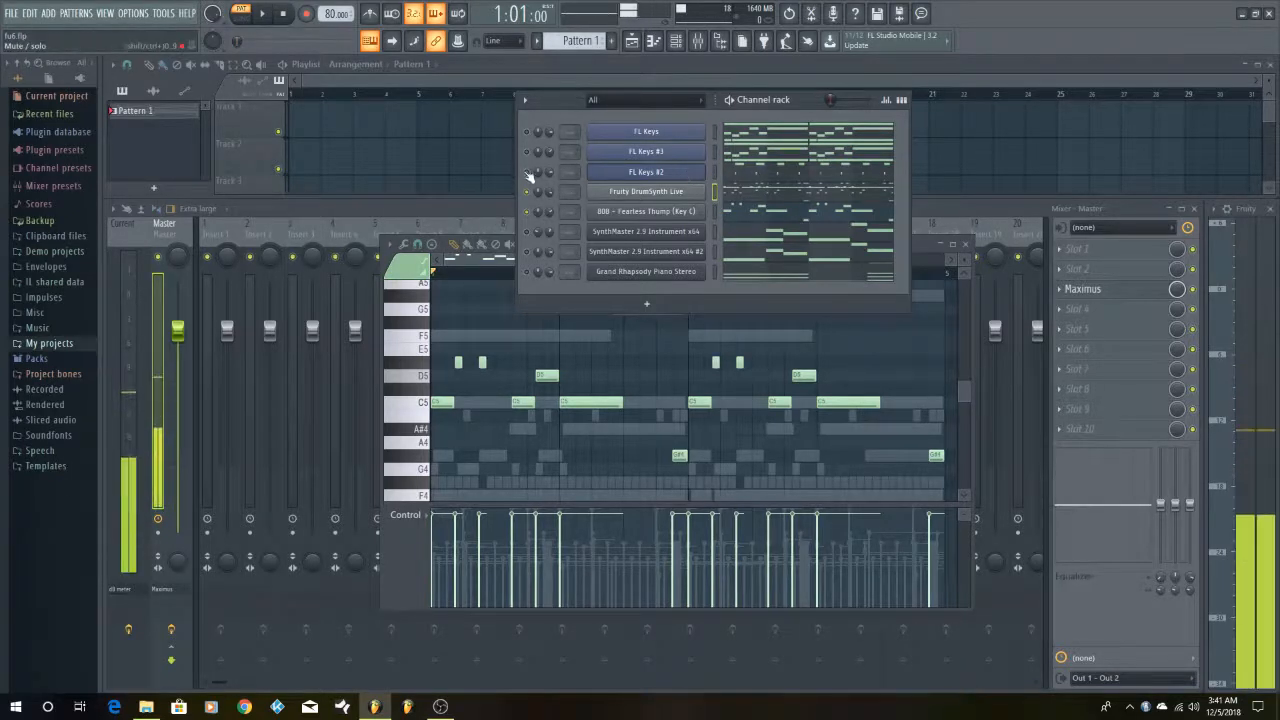
Open the FL Keys #2 plugin window, move it below the channel rack and audition several piano keys
{"action": "left_click", "coordinate": [660, 174]}
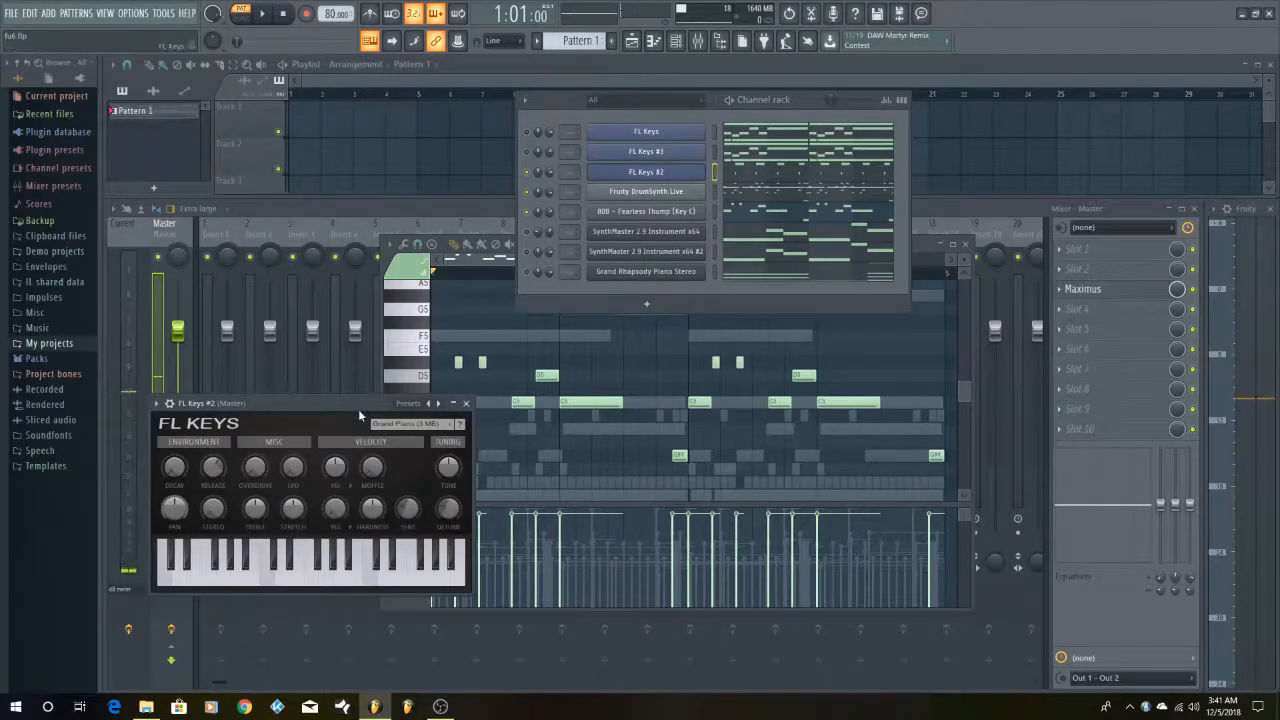
{"action": "left_click_drag", "start_coordinate": [358, 408], "coordinate": [762, 328]}
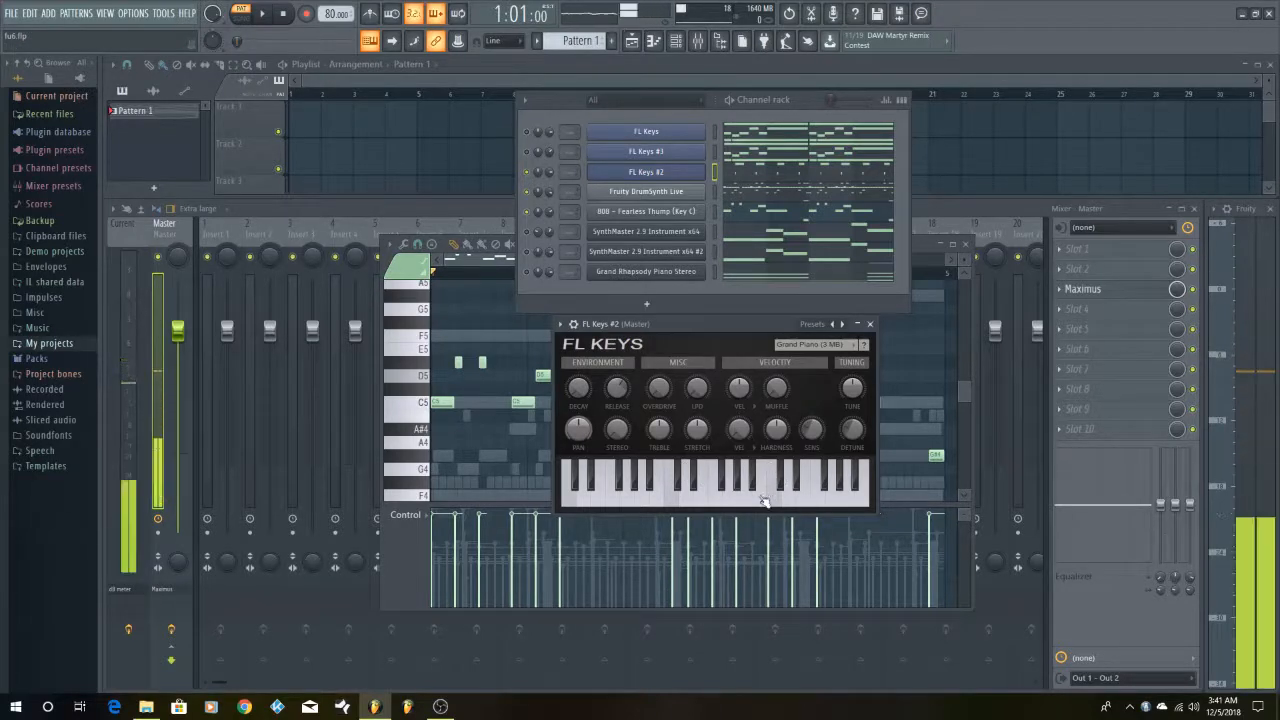
{"action": "left_click_drag", "start_coordinate": [757, 503], "coordinate": [738, 500]}
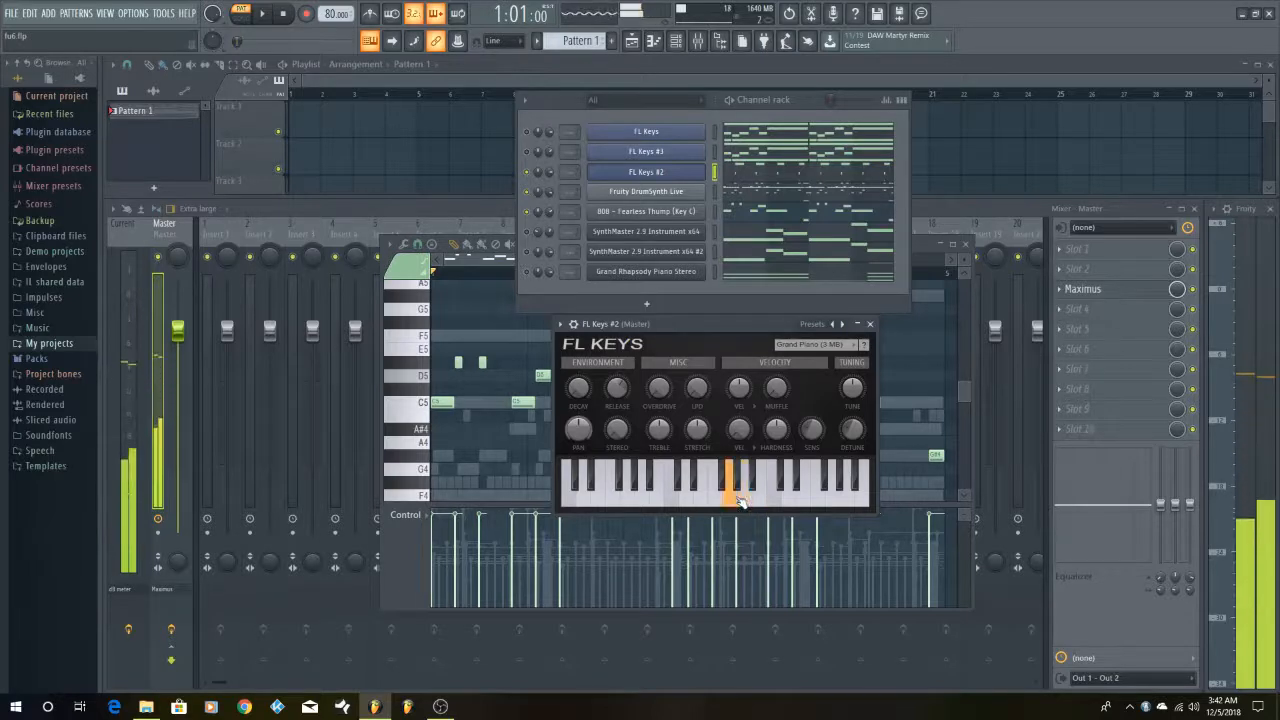
{"action": "left_click", "coordinate": [765, 501]}
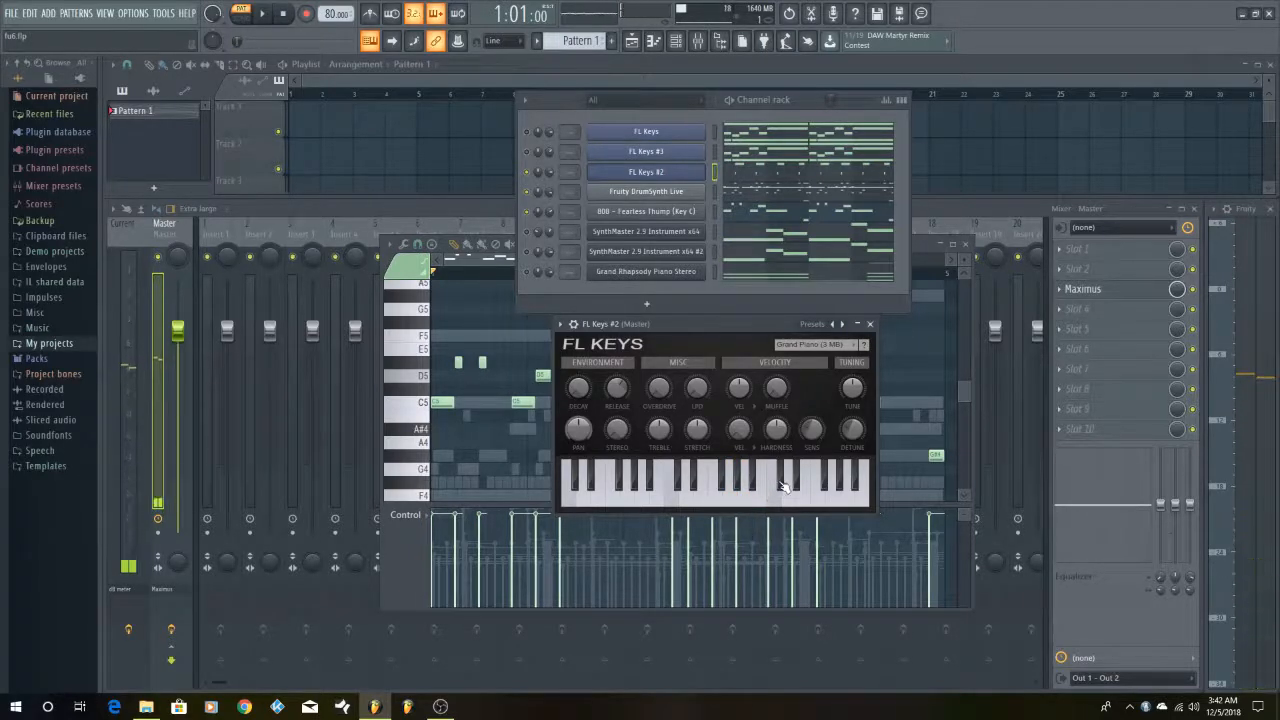
{"action": "left_click", "coordinate": [785, 486]}
{"action": "left_click", "coordinate": [785, 484]}
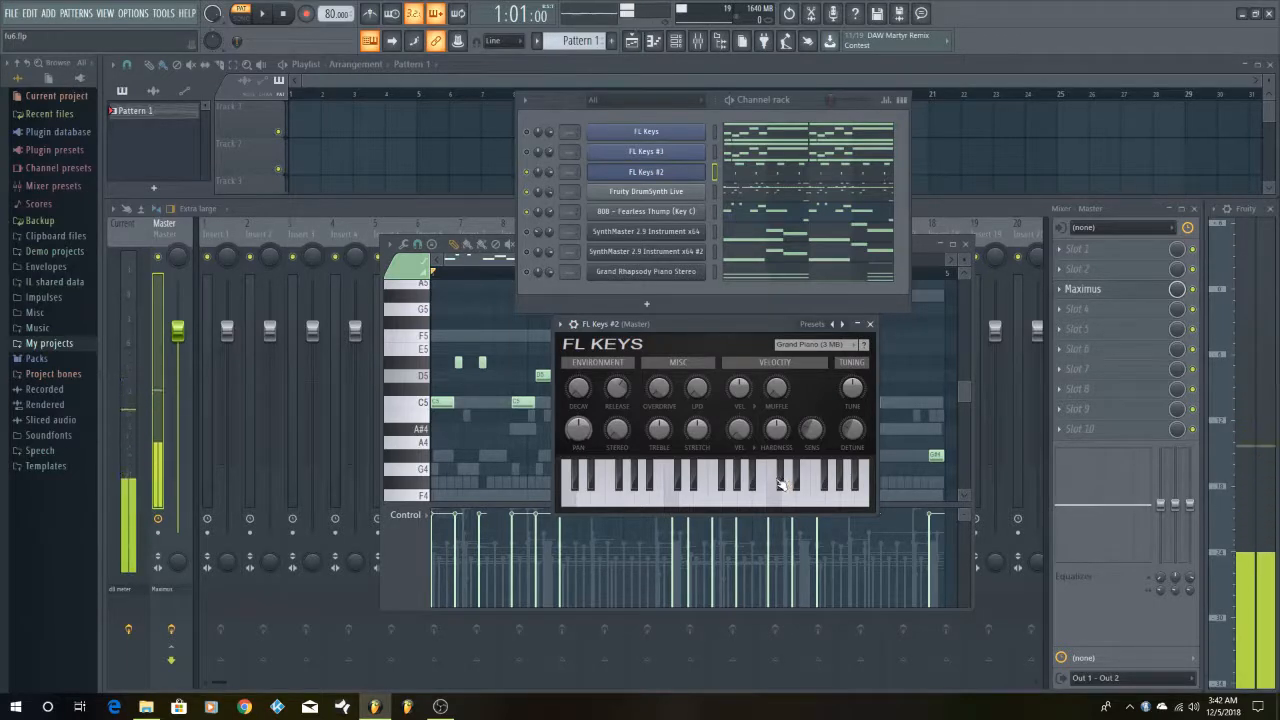
{"action": "left_click", "coordinate": [789, 476]}
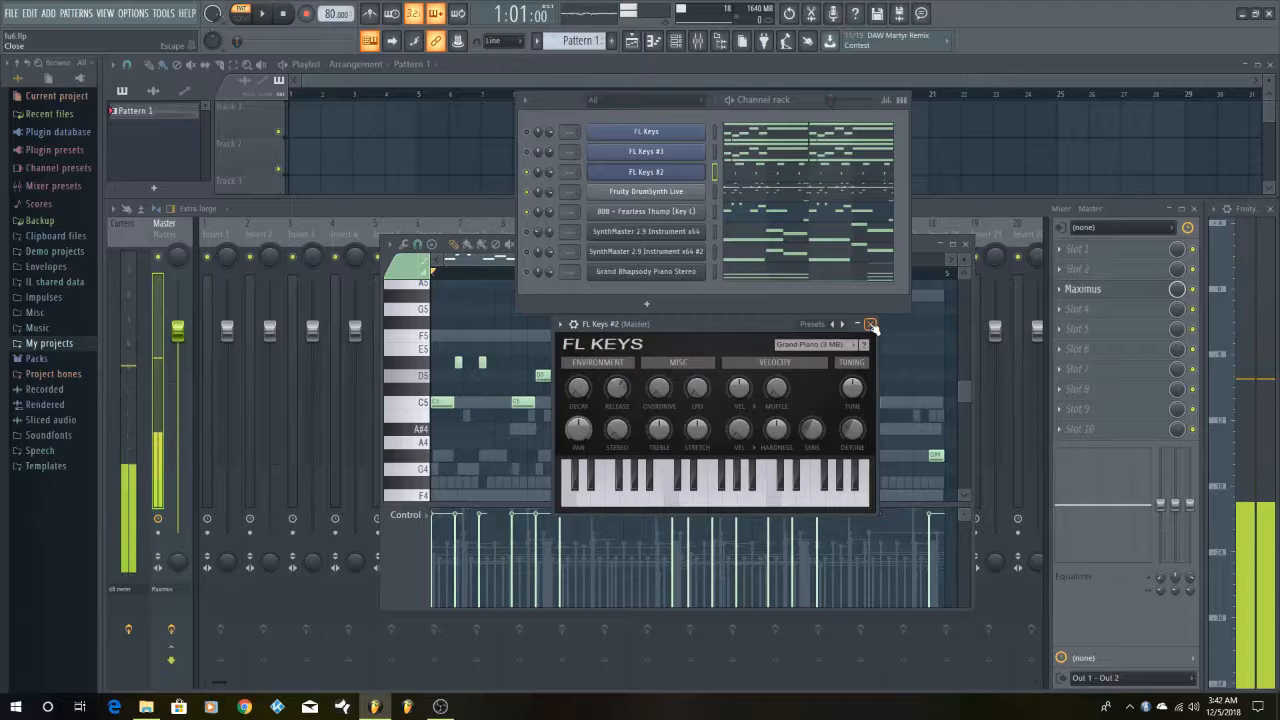
Open the FL Keys #2 notes in the piano roll and bring the C7 notes into view
{"action": "left_click", "coordinate": [768, 174]}
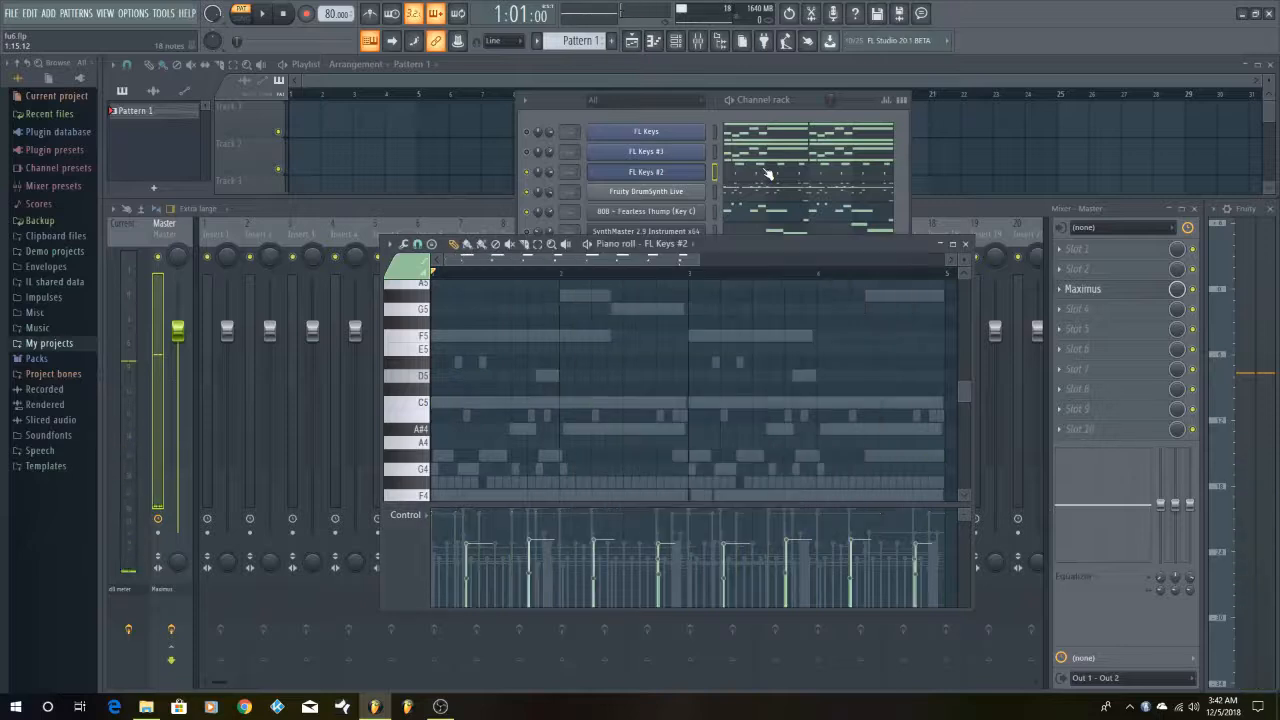
{"action": "scroll", "coordinate": [864, 375], "scroll_direction": "down", "scroll_amount": 5}
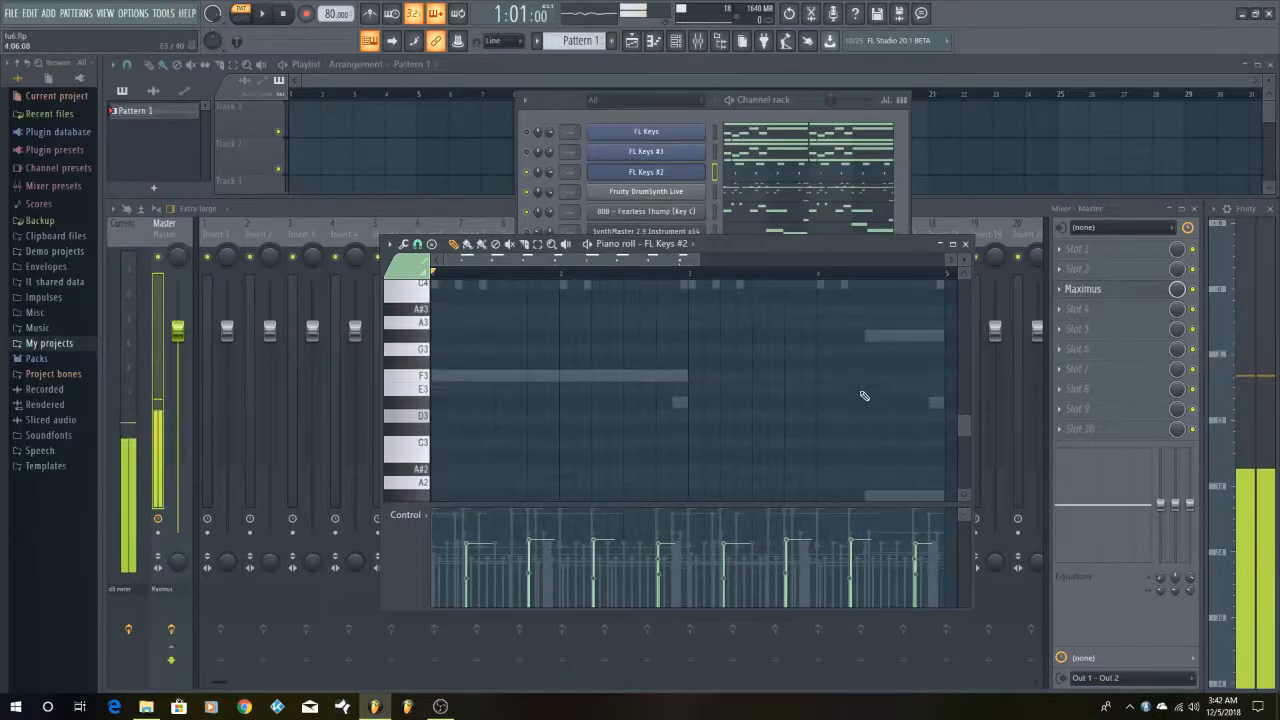
{"action": "scroll", "coordinate": [876, 388], "scroll_direction": "up", "scroll_amount": 10}
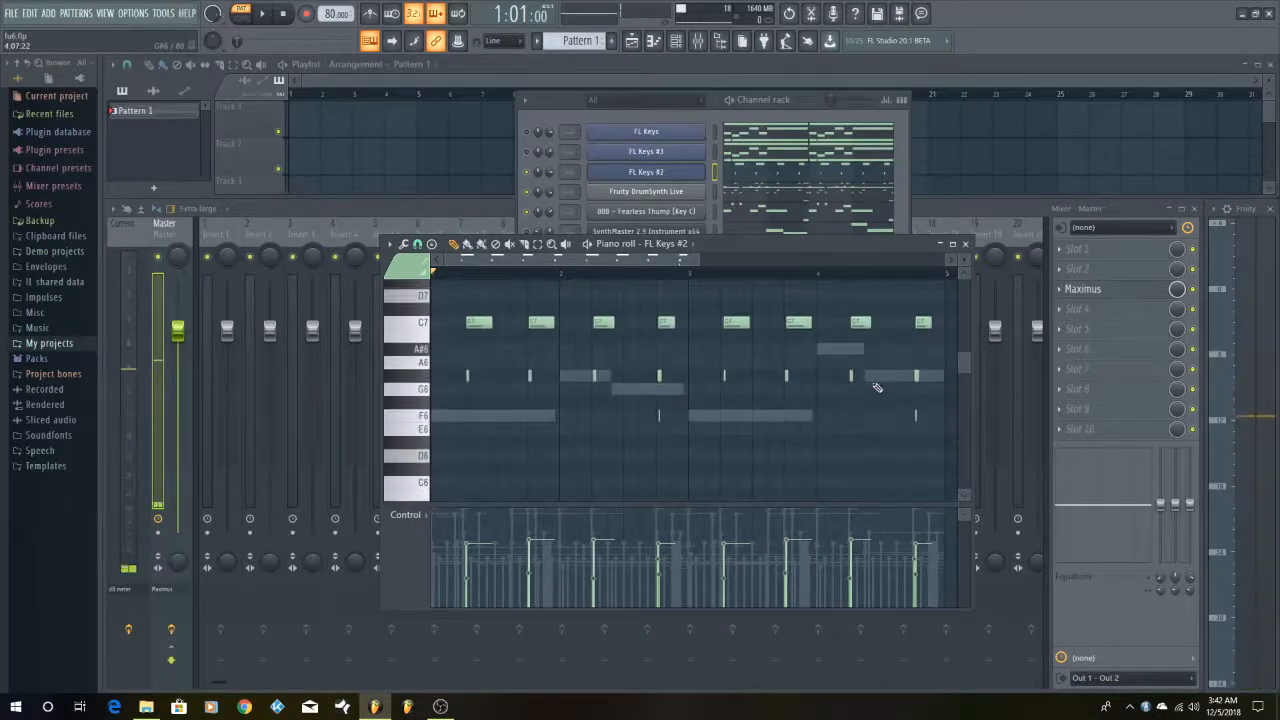
{"action": "scroll", "coordinate": [781, 405], "scroll_direction": "up", "scroll_amount": 1}
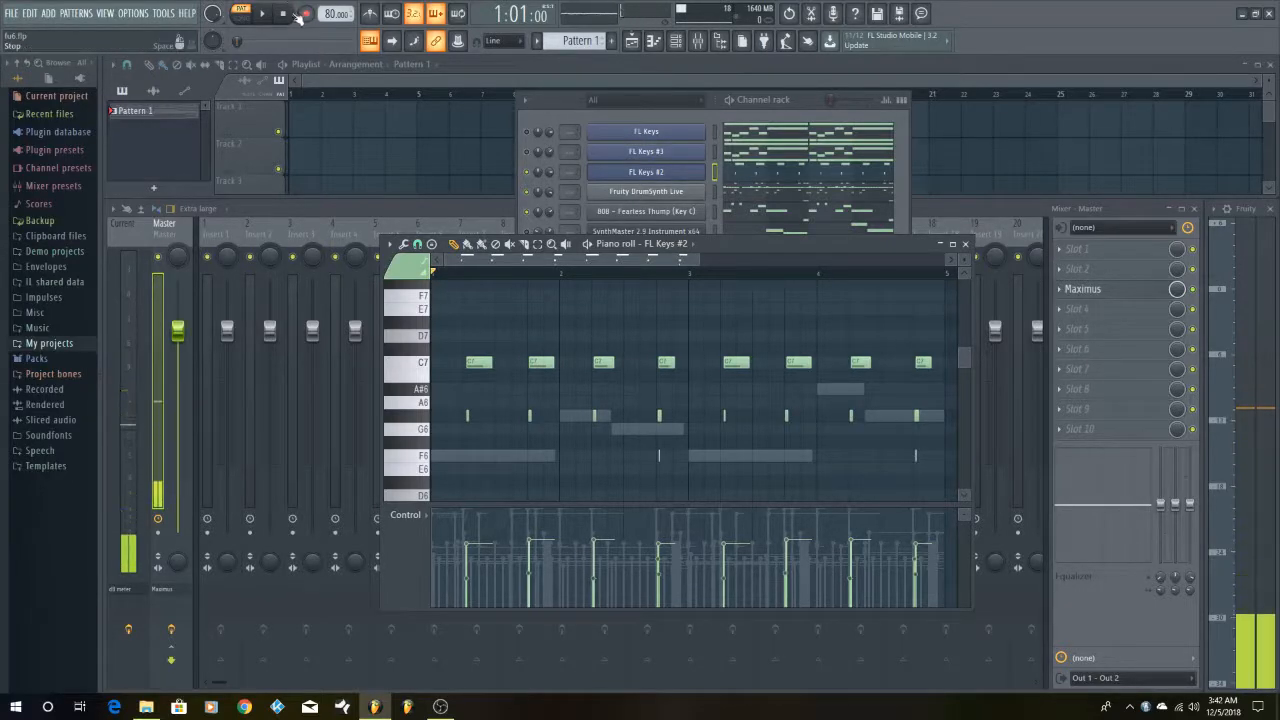
Play the pattern twice with FL Keys #2 over the drums and 808 bass, stopping after each playback
{"action": "left_click", "coordinate": [264, 14]}
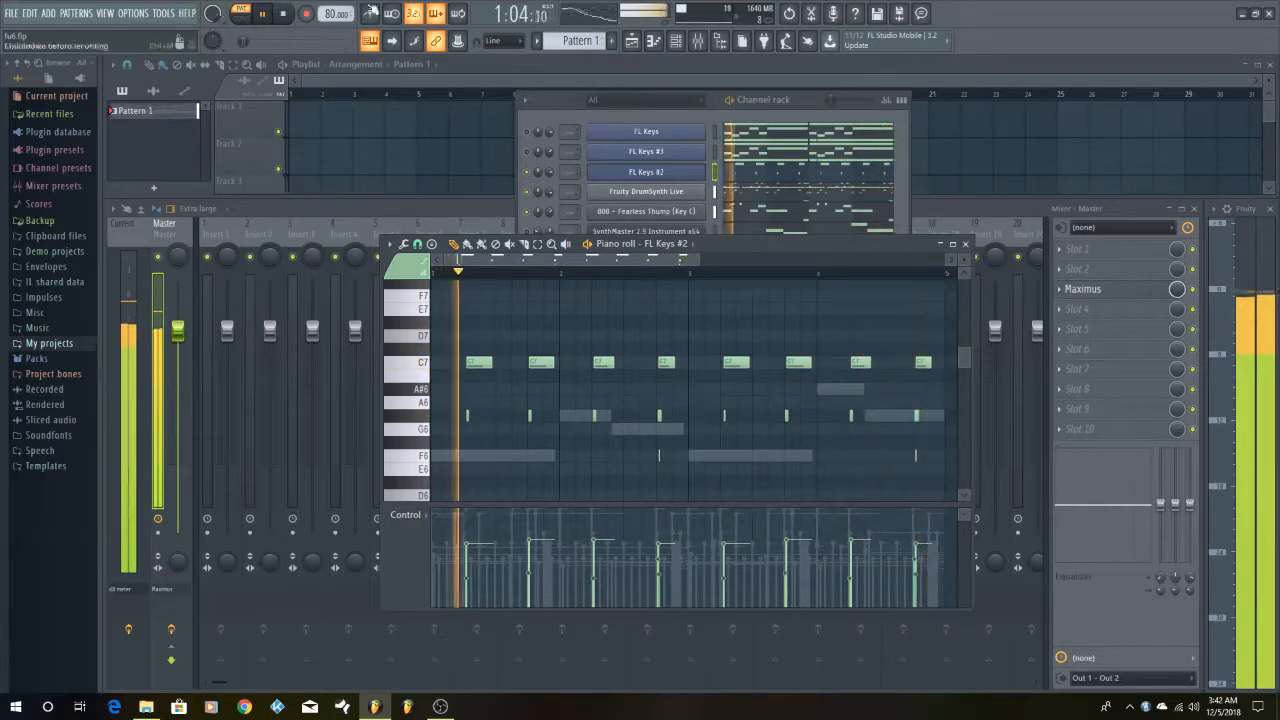
{"action": "left_click", "coordinate": [287, 14]}
{"action": "scroll", "coordinate": [748, 457], "scroll_direction": "down", "scroll_amount": 2}
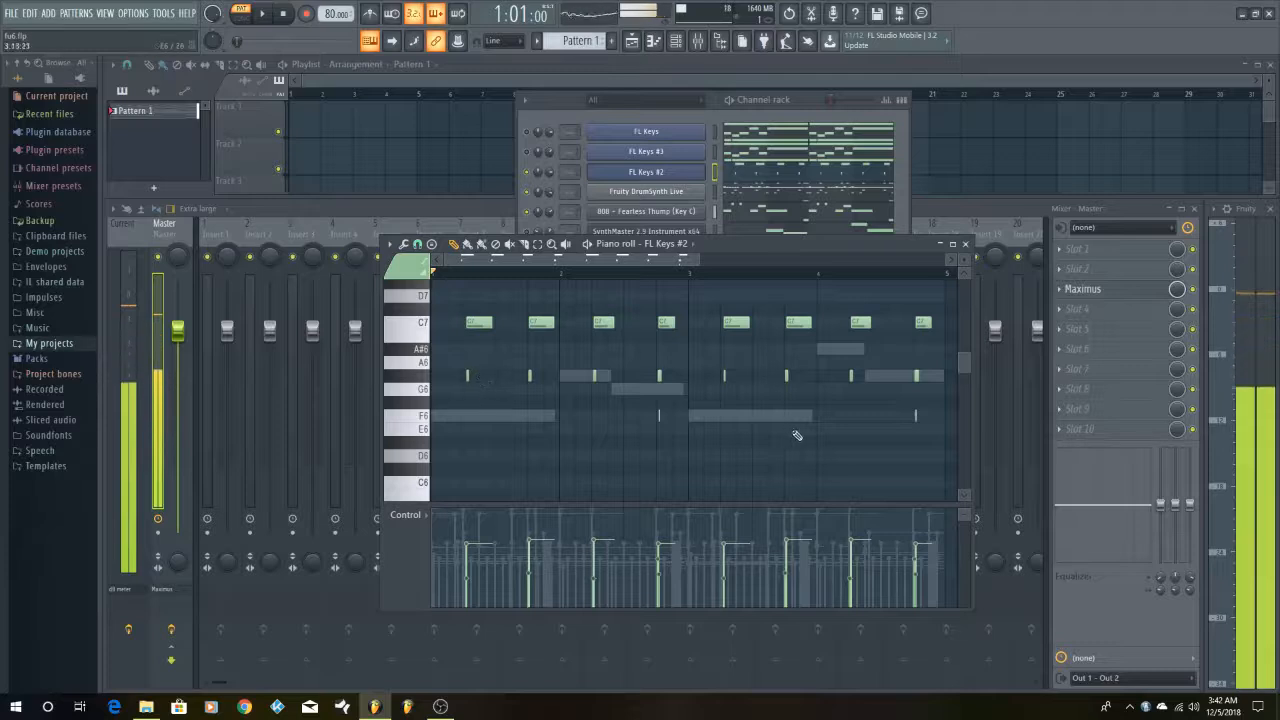
{"action": "scroll", "coordinate": [801, 432], "scroll_direction": "up", "scroll_amount": 2}
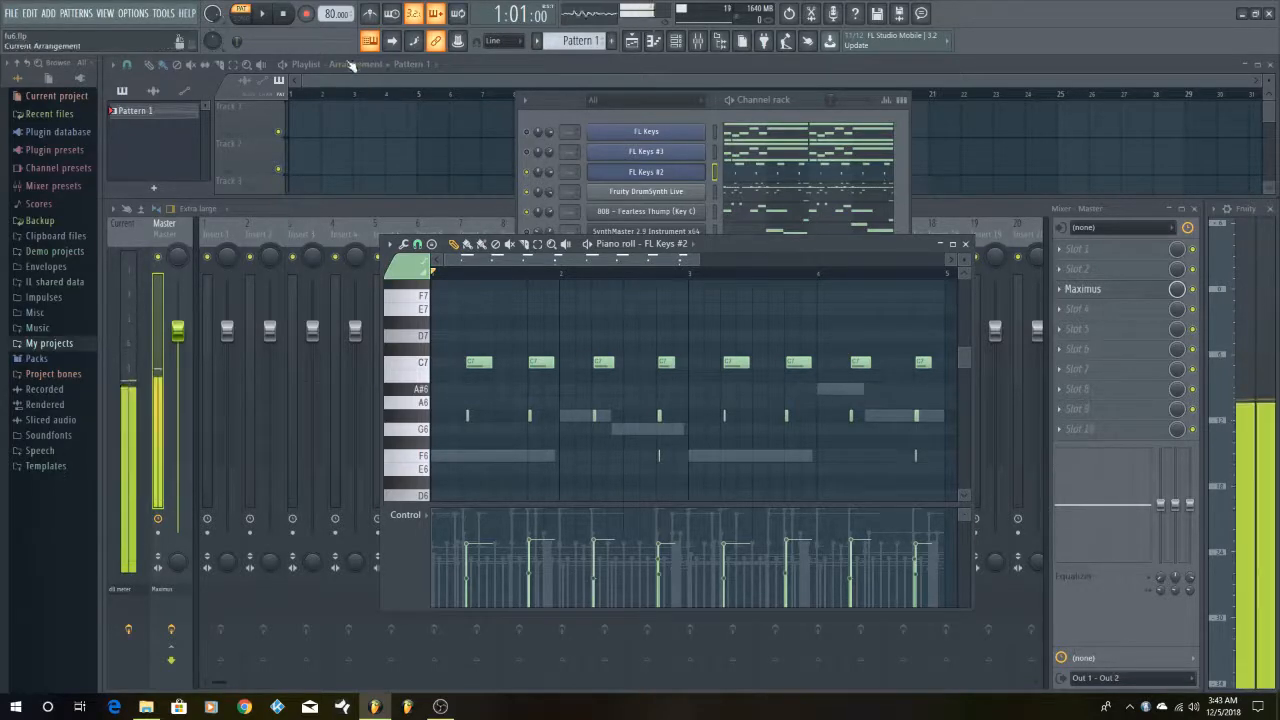
{"action": "left_click", "coordinate": [272, 14]}
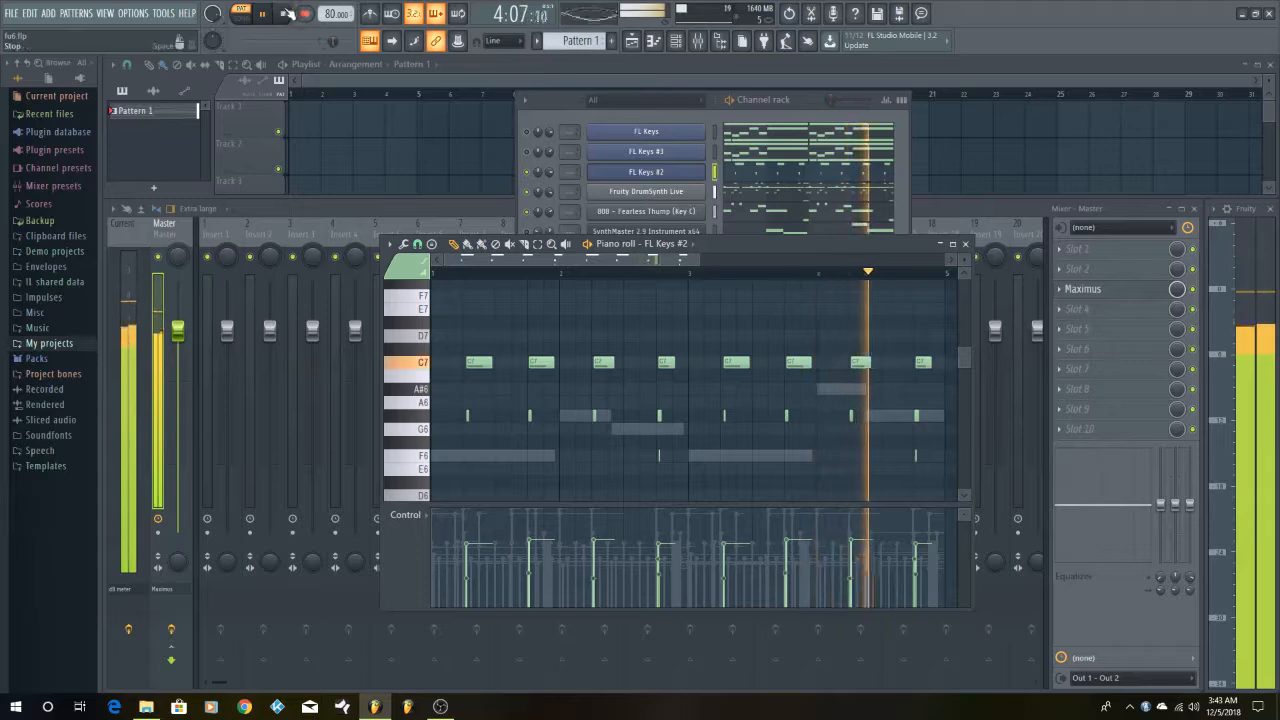
{"action": "left_click", "coordinate": [284, 15]}
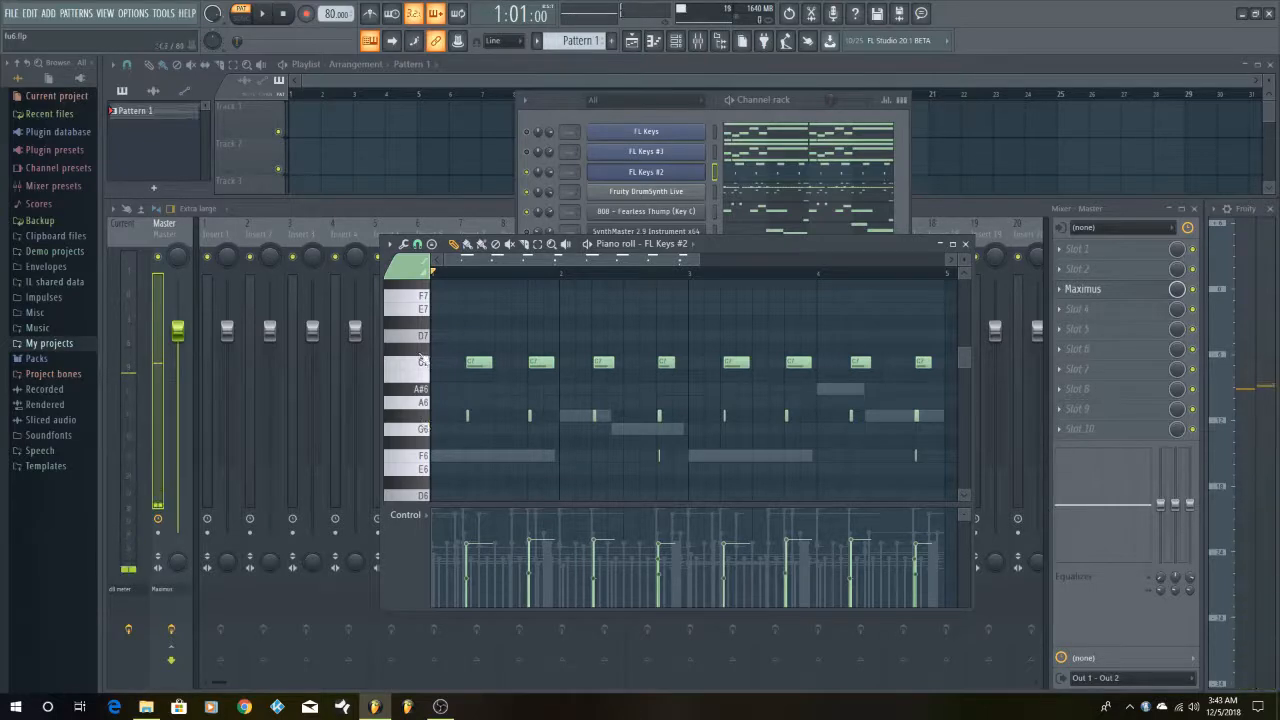
Audition C7 and F6 on the piano roll keyboard and replay the pattern with FL Keys #2
{"action": "left_click", "coordinate": [422, 363]}
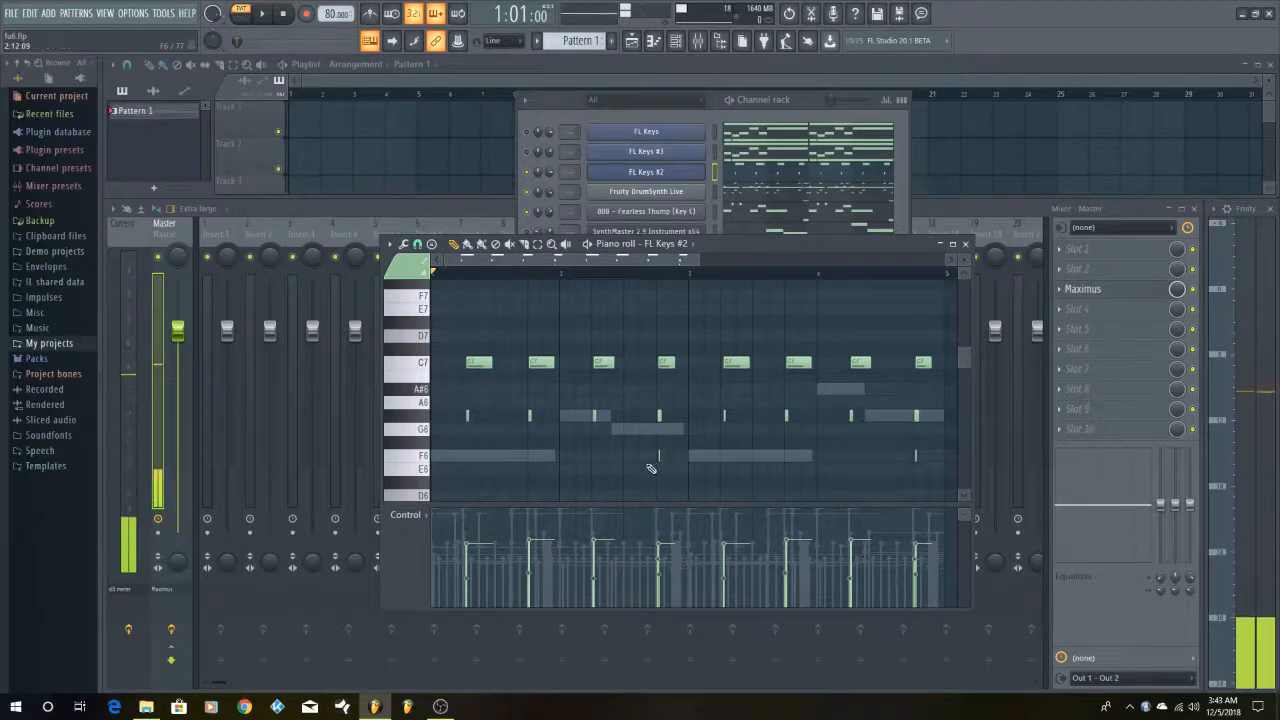
{"action": "left_click", "coordinate": [428, 458]}
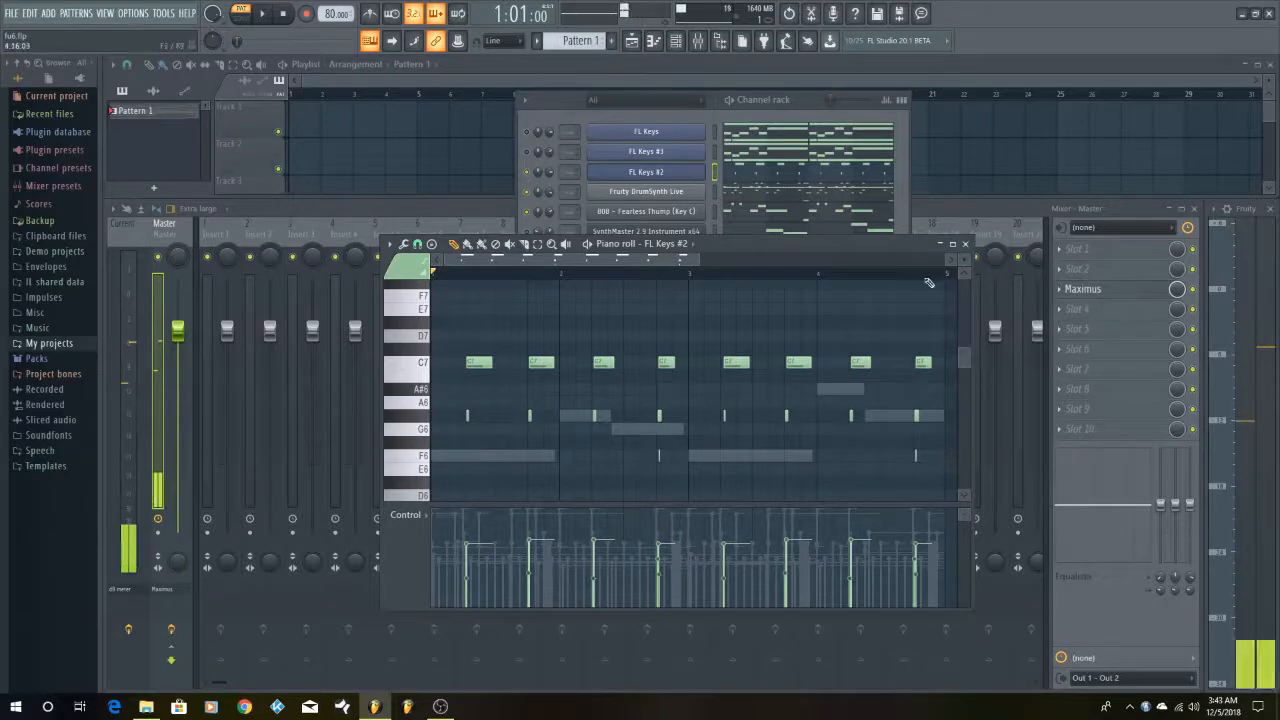
{"action": "key", "text": "space"}
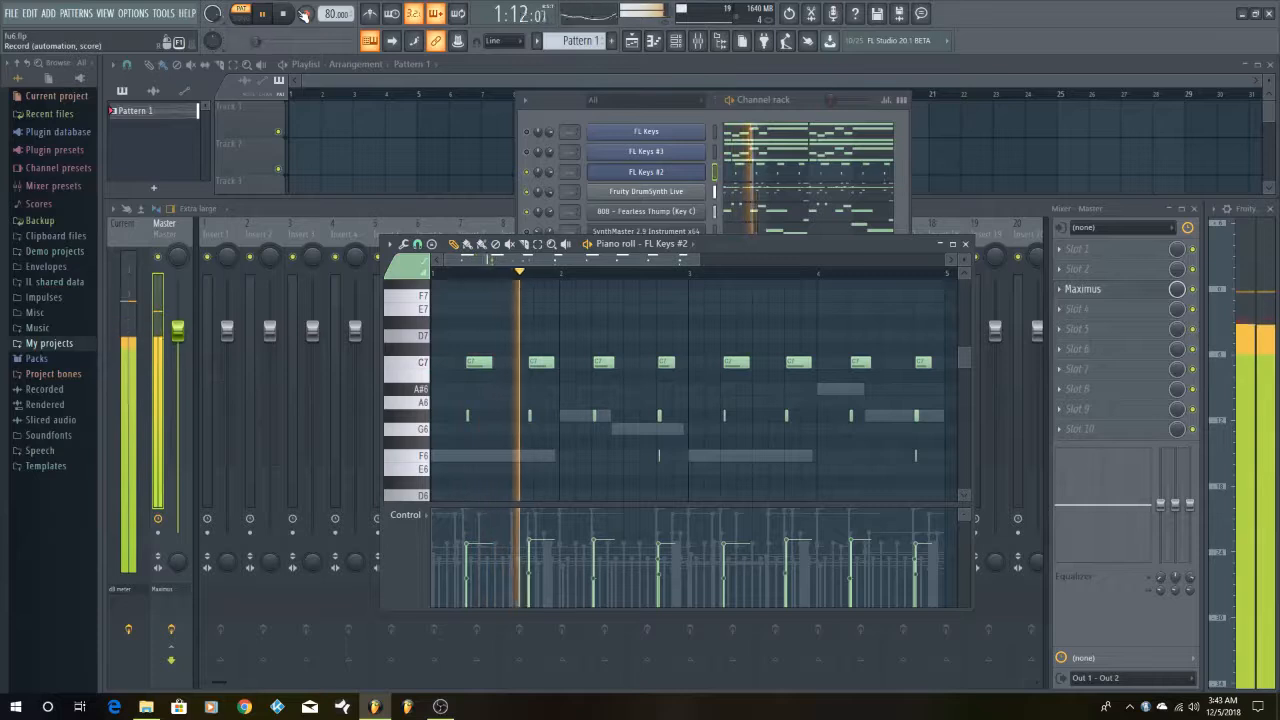
{"action": "left_click", "coordinate": [293, 13]}
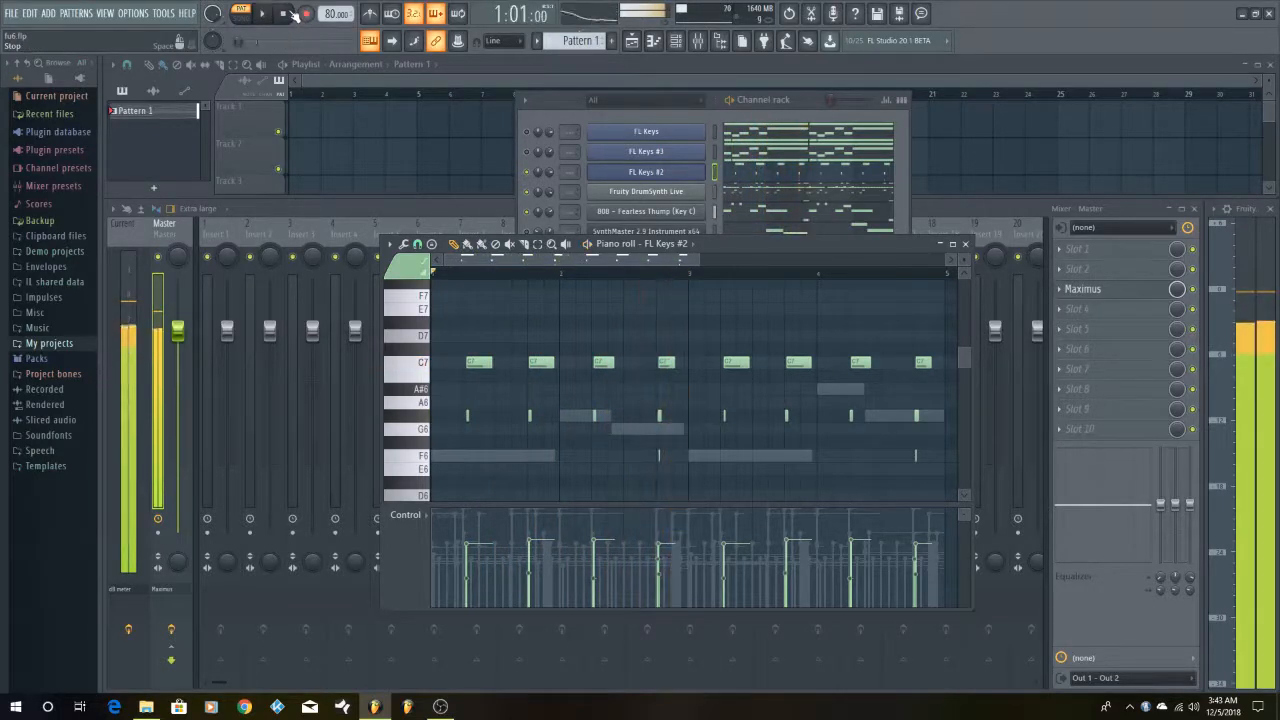
Unmute the FL Keys #3 channel and open its plugin window over the piano roll
{"action": "left_click", "coordinate": [532, 154]}
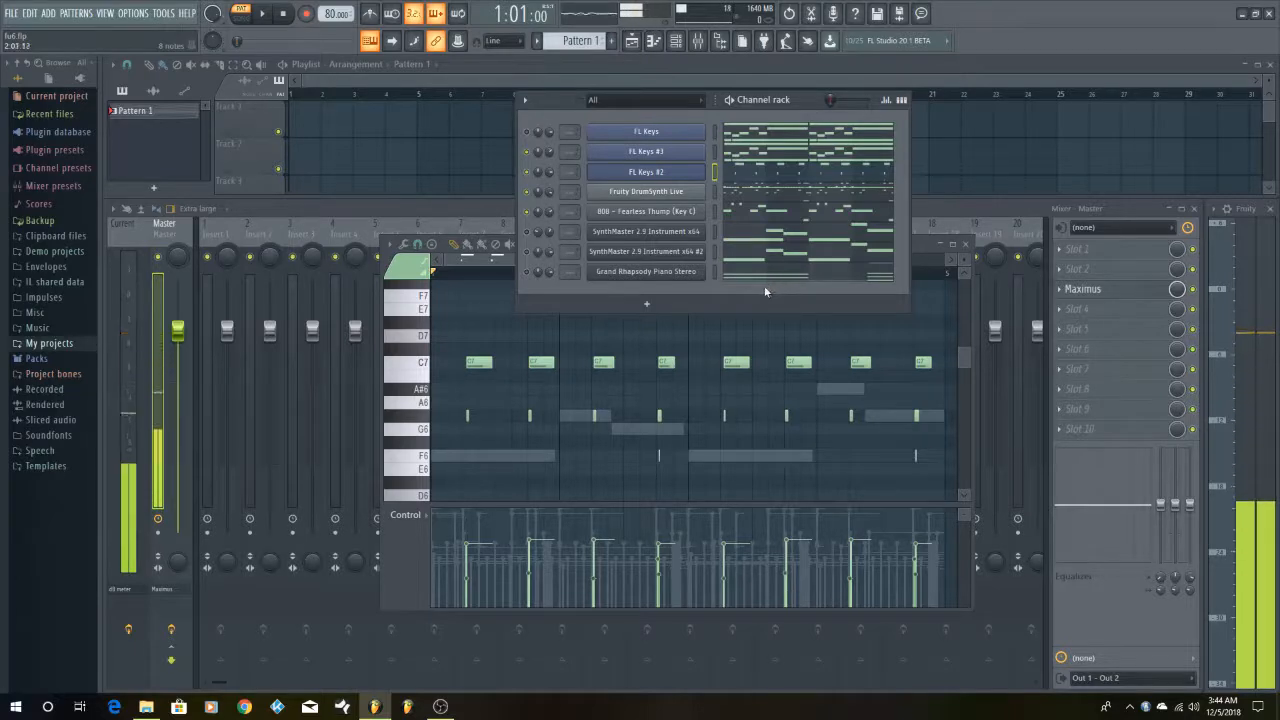
{"action": "left_click", "coordinate": [680, 152]}
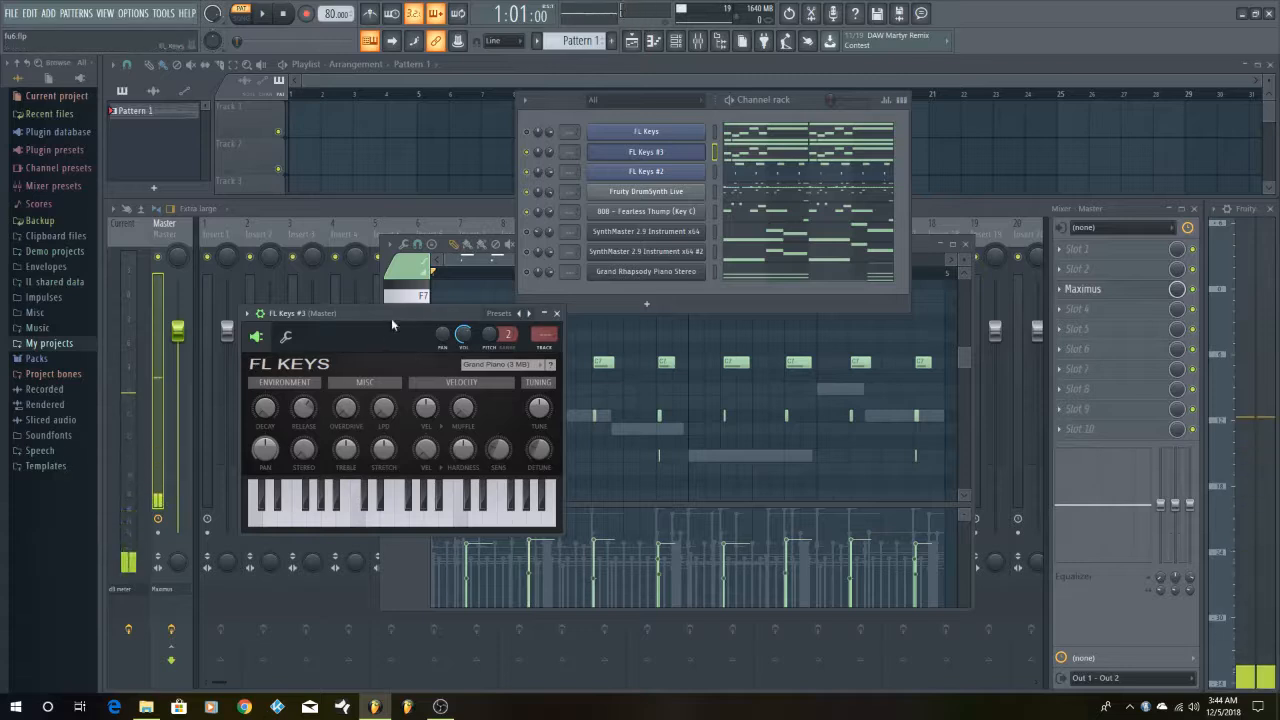
{"action": "left_click_drag", "start_coordinate": [391, 318], "coordinate": [519, 362]}
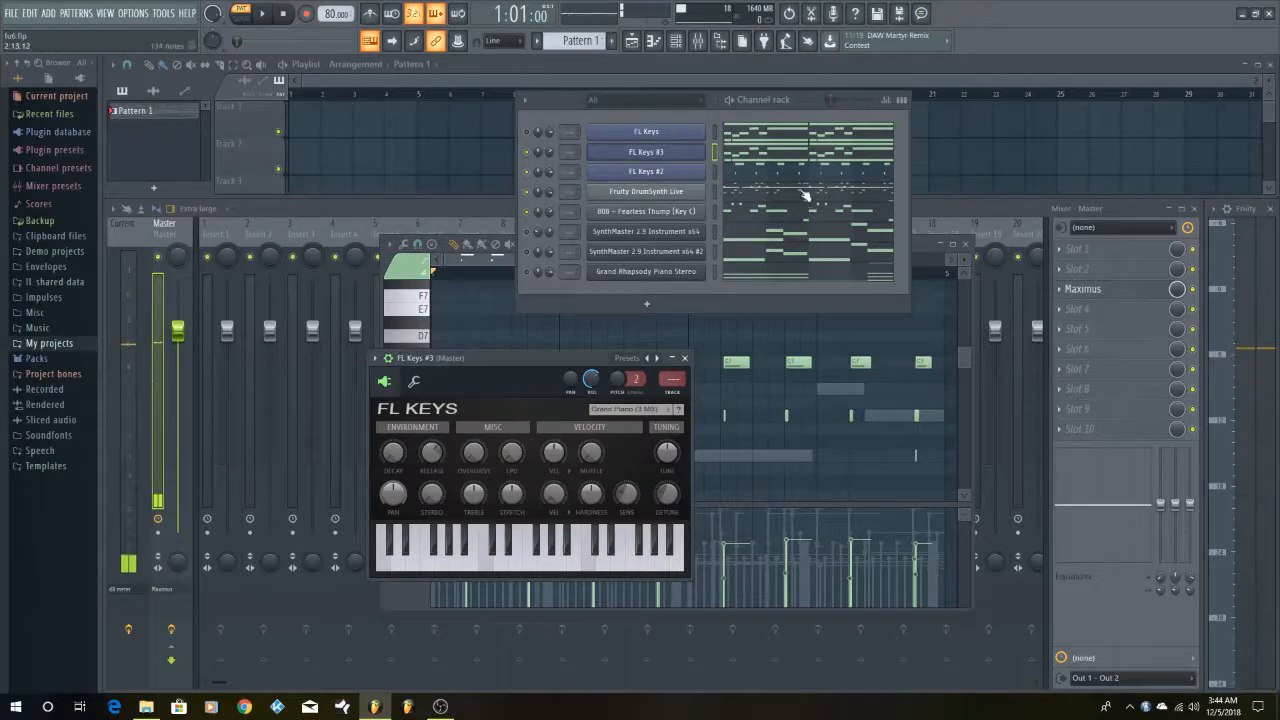
Open the FL Keys #3 notes in the piano roll, close its plugin window and show the notes from F4 to C5
{"action": "left_click", "coordinate": [785, 158]}
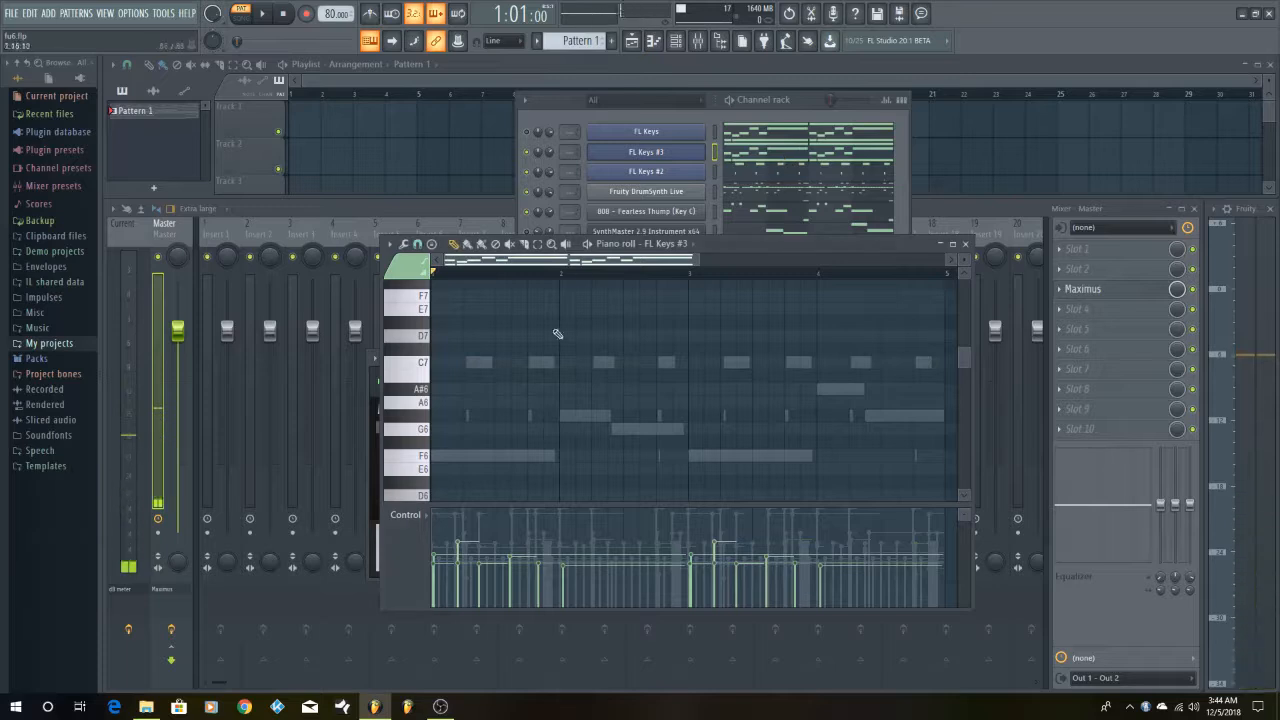
{"action": "scroll", "coordinate": [677, 399], "scroll_direction": "up", "scroll_amount": 3}
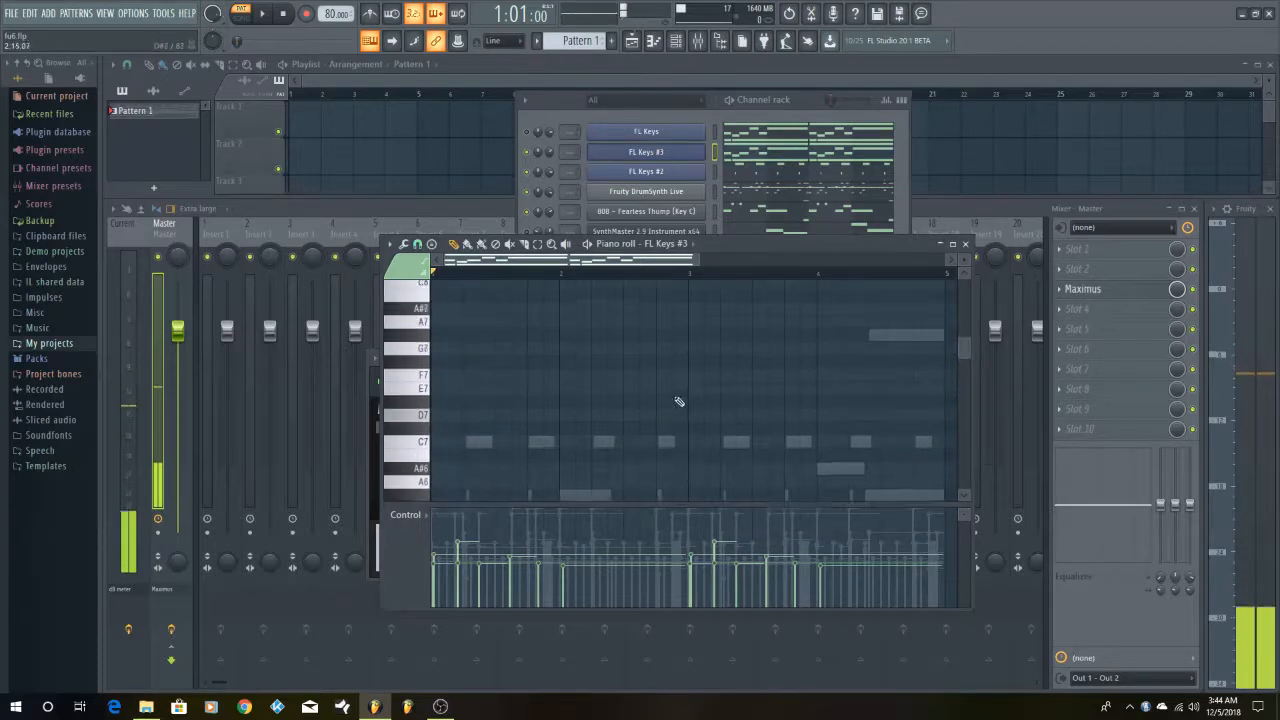
{"action": "left_click", "coordinate": [377, 535]}
{"action": "scroll", "coordinate": [766, 430], "scroll_direction": "up", "scroll_amount": 3}
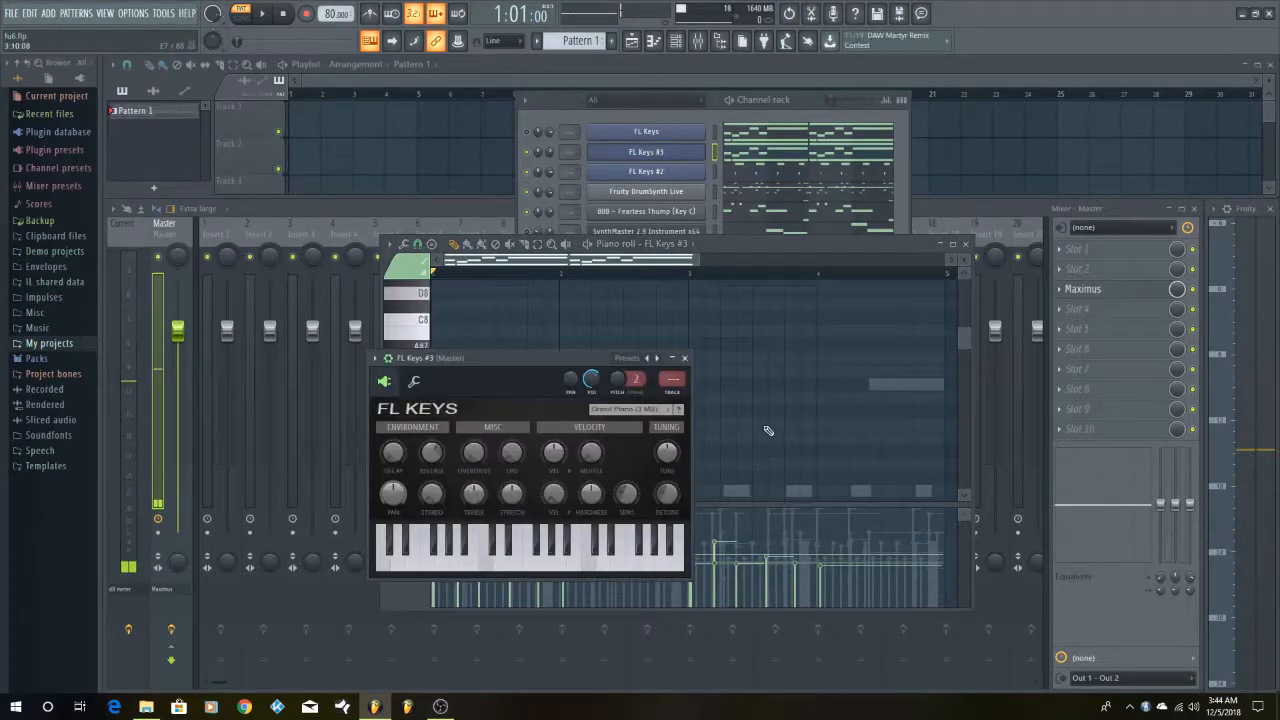
{"action": "left_click", "coordinate": [685, 358]}
{"action": "scroll", "coordinate": [820, 386], "scroll_direction": "down", "scroll_amount": 5}
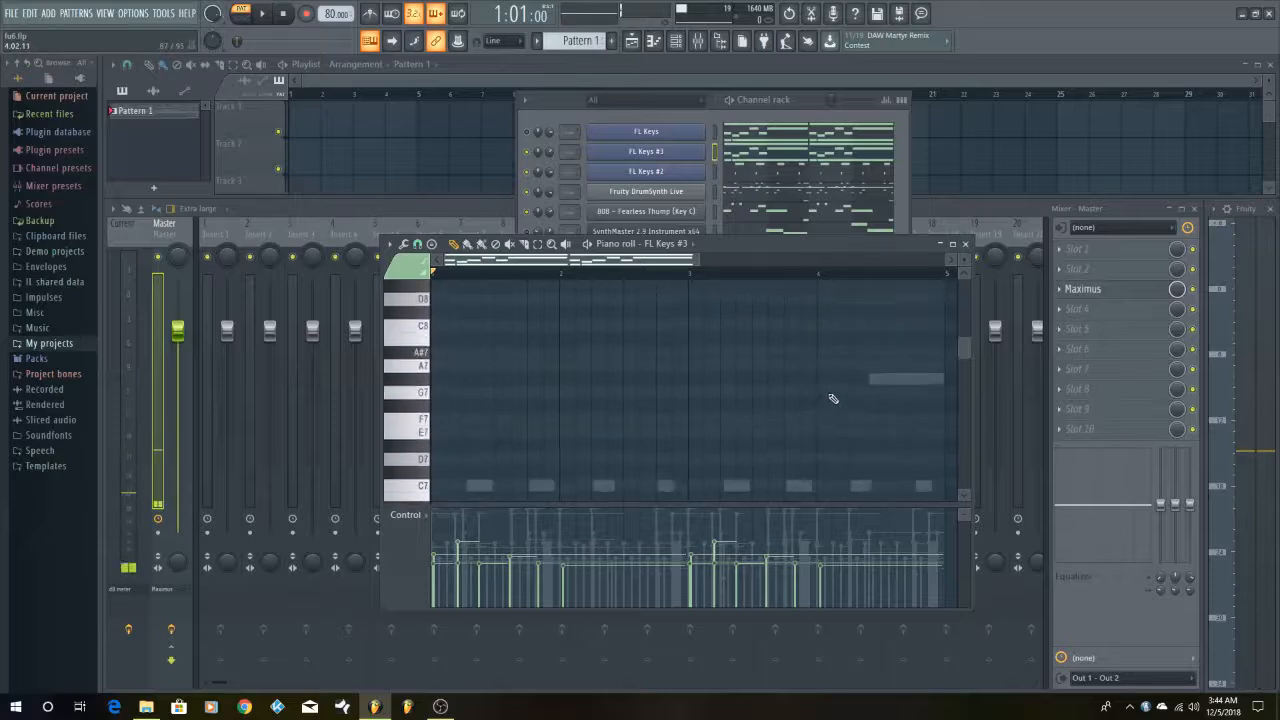
{"action": "scroll", "coordinate": [833, 399], "scroll_direction": "down", "scroll_amount": 8}
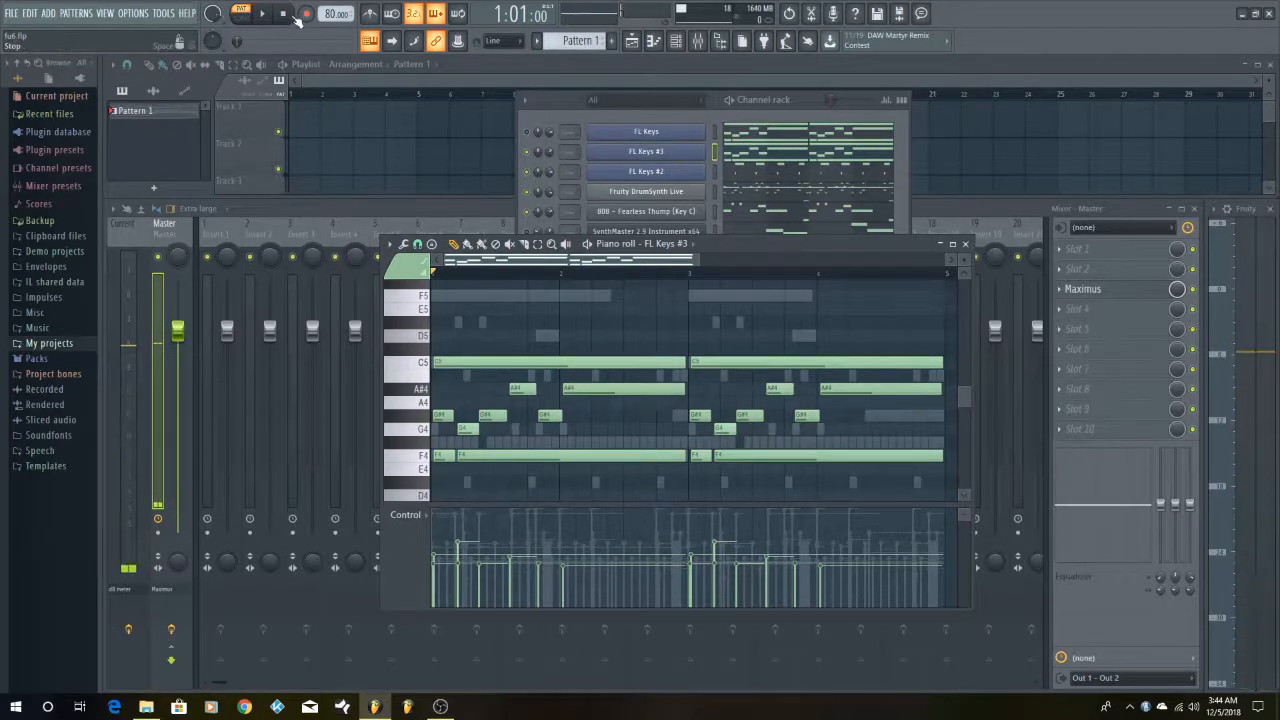
Play the pattern with FL Keys #3 added to the other unmuted channels, stopping at the end of bar 4
{"action": "left_click", "coordinate": [528, 153]}
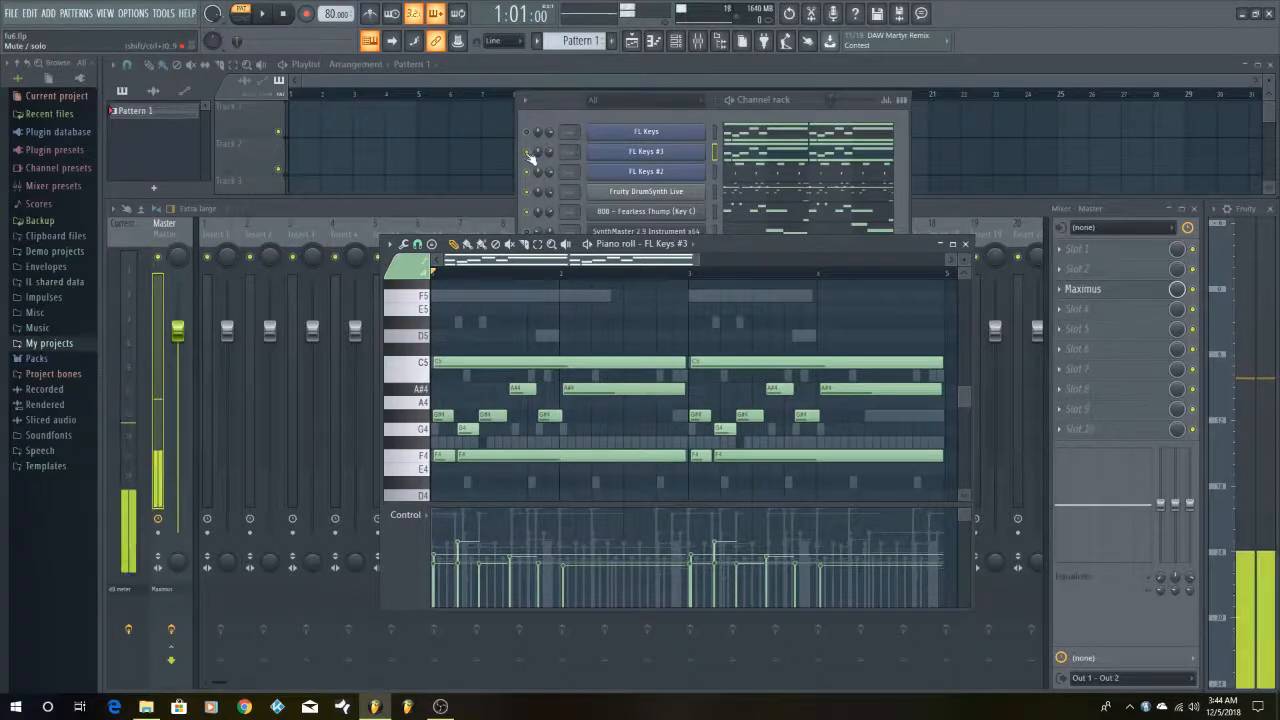
{"action": "left_click", "coordinate": [268, 14]}
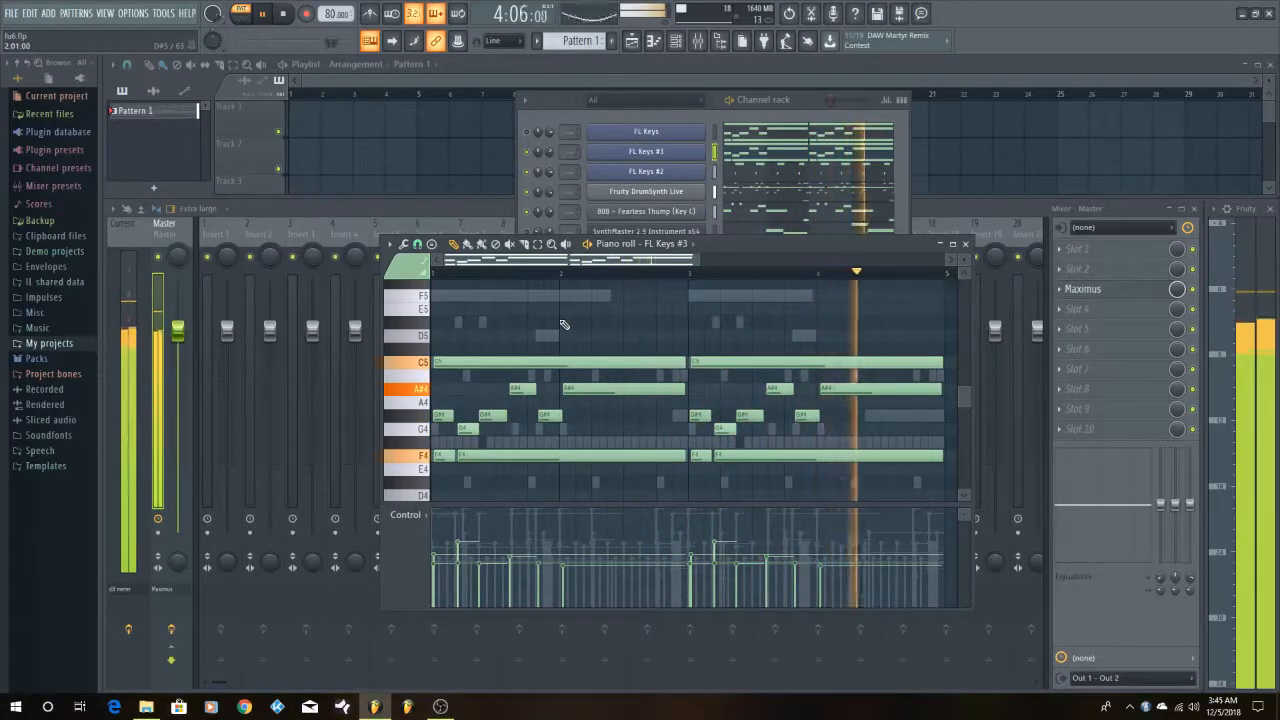
{"action": "left_click", "coordinate": [293, 16]}
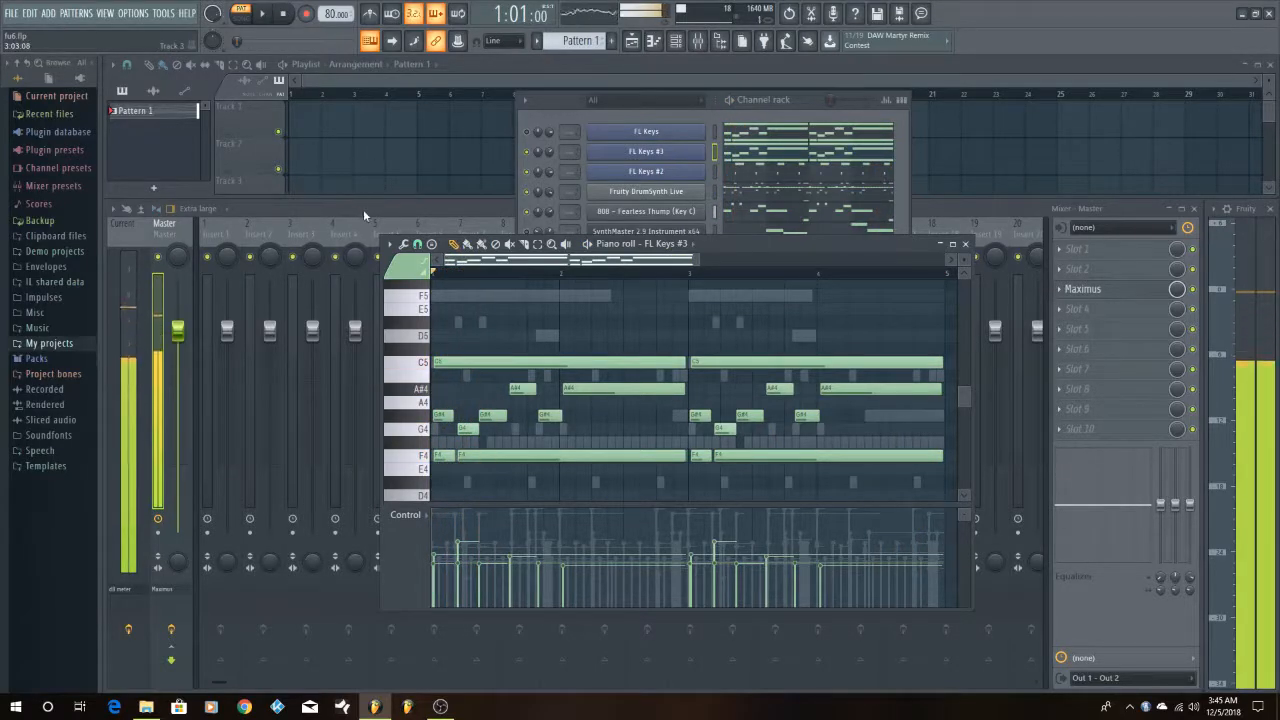
Examine the FL Keys #3 chord and melody notes above and below C5 in the piano roll
{"action": "scroll", "coordinate": [664, 378], "scroll_direction": "down", "scroll_amount": 3}
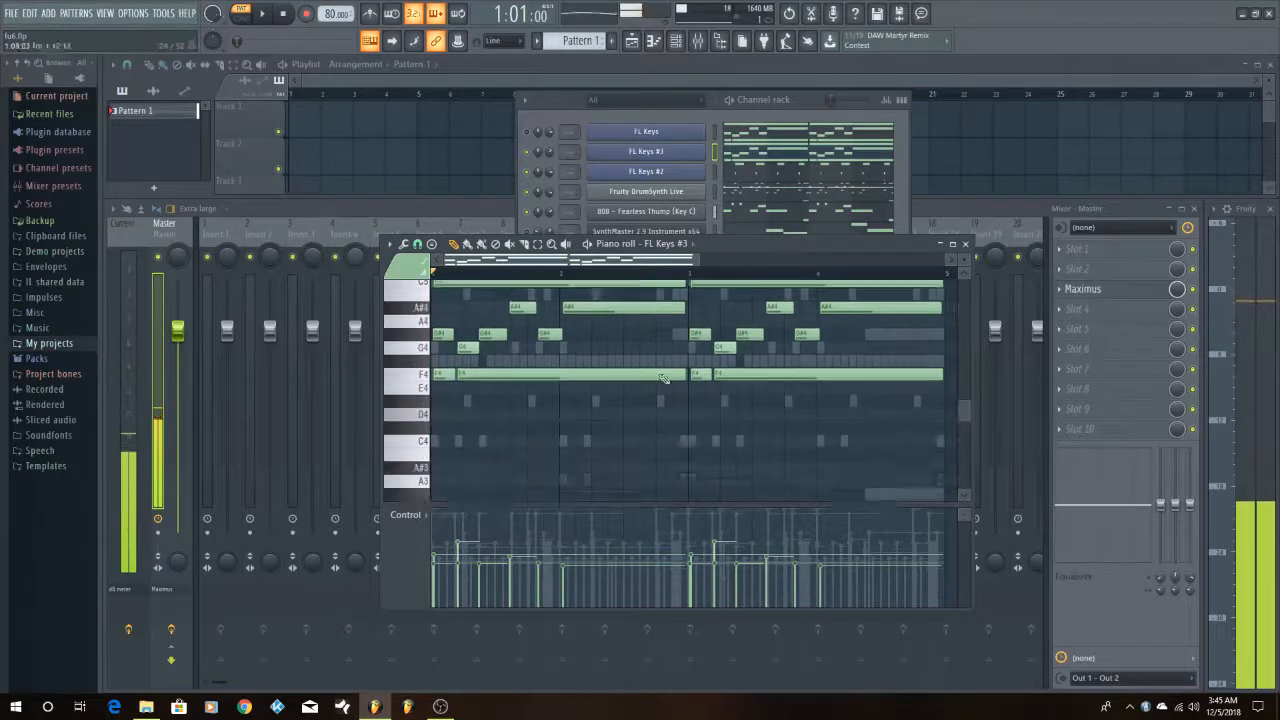
{"action": "scroll", "coordinate": [664, 378], "scroll_direction": "up", "scroll_amount": 3}
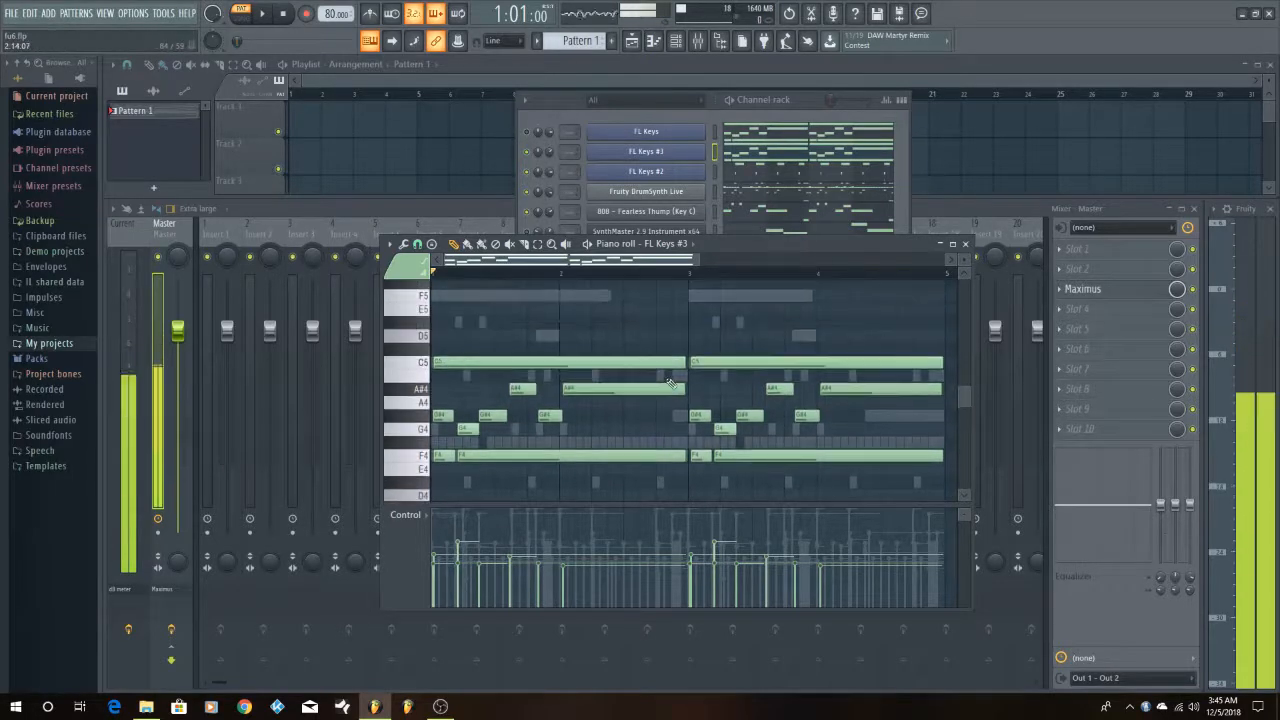
{"action": "scroll", "coordinate": [670, 383], "scroll_direction": "up", "scroll_amount": 2}
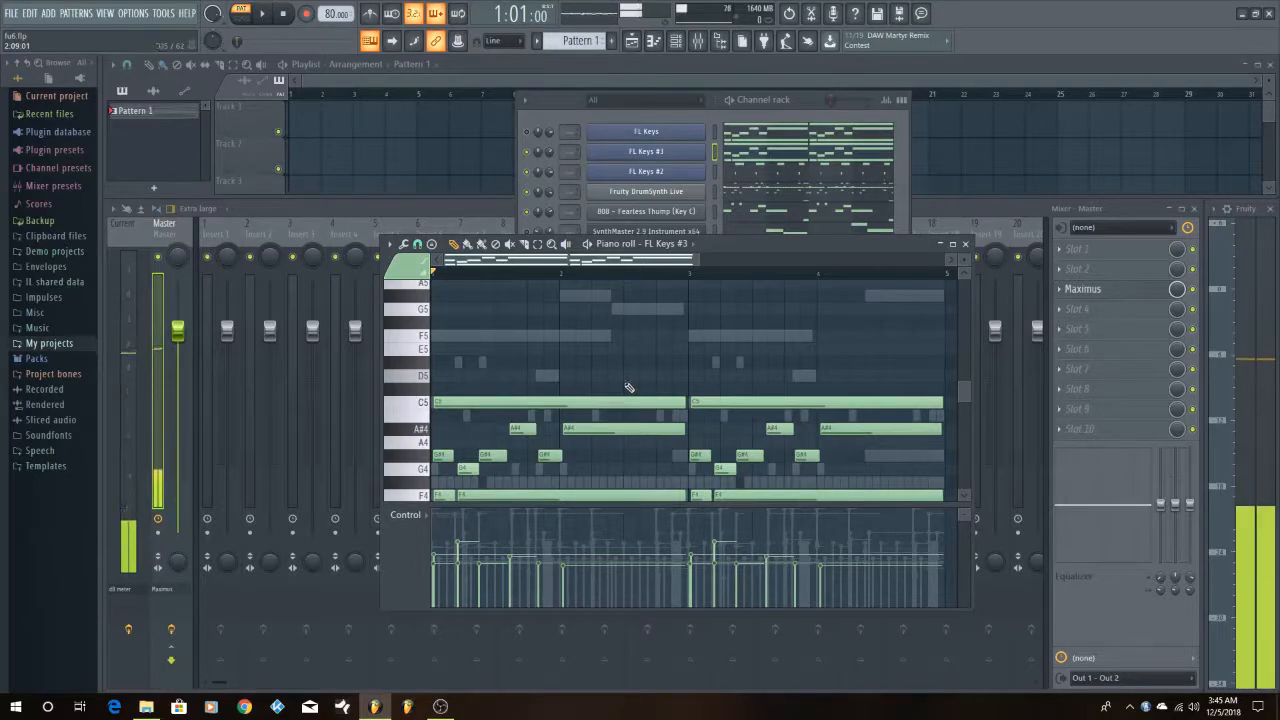
{"action": "scroll", "coordinate": [627, 381], "scroll_direction": "down", "scroll_amount": 2}
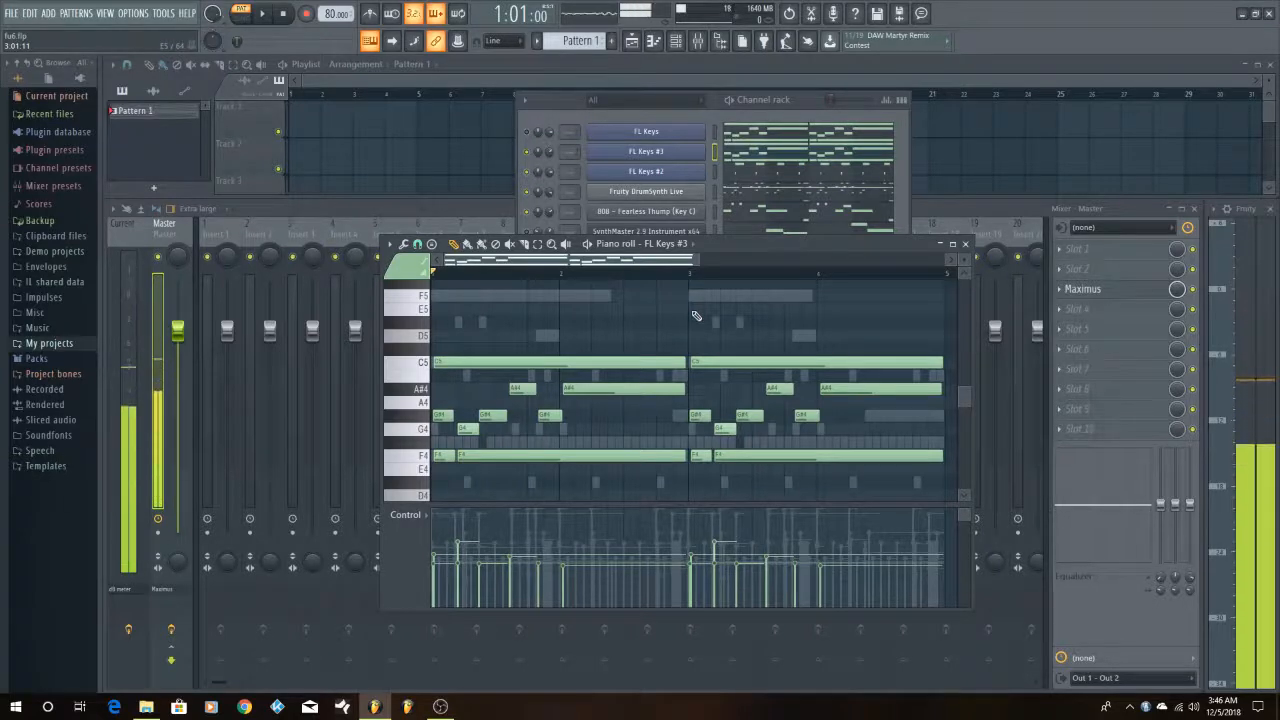
{"action": "key", "text": "space"}
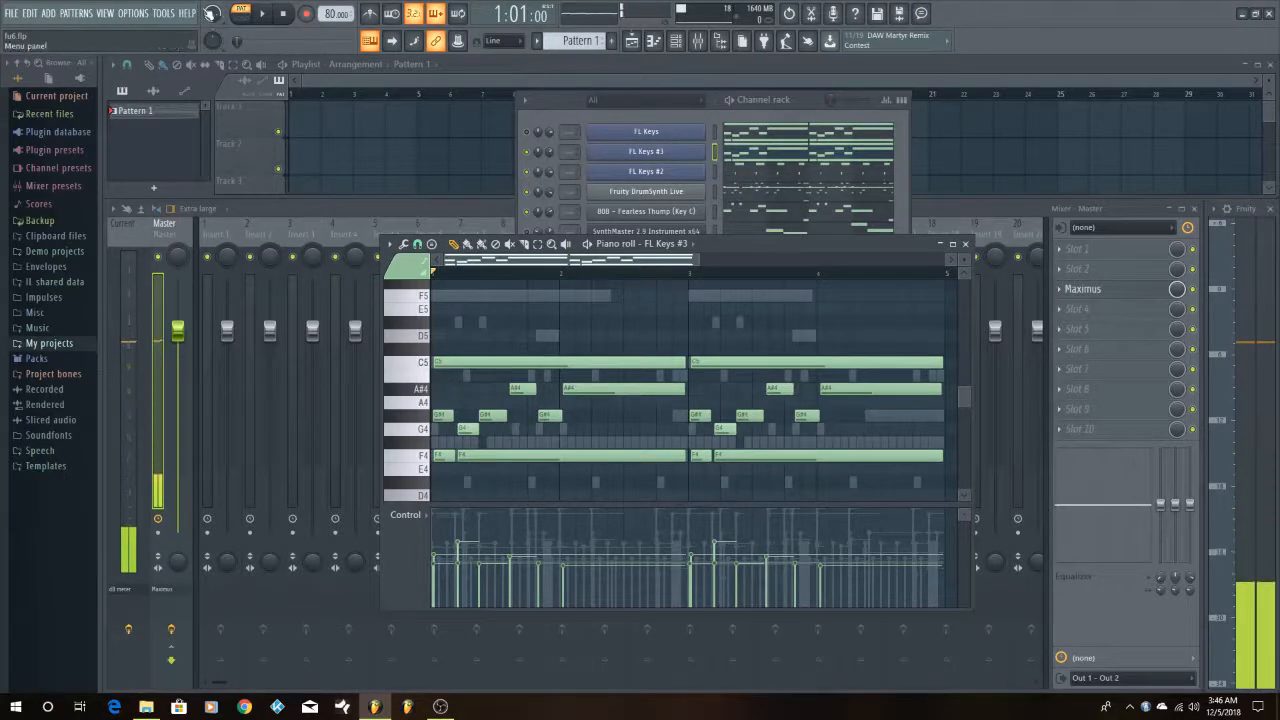
Play the pattern from the start with FL Keys #3 unmuted and stop it in bar 3
{"action": "key", "text": "space"}
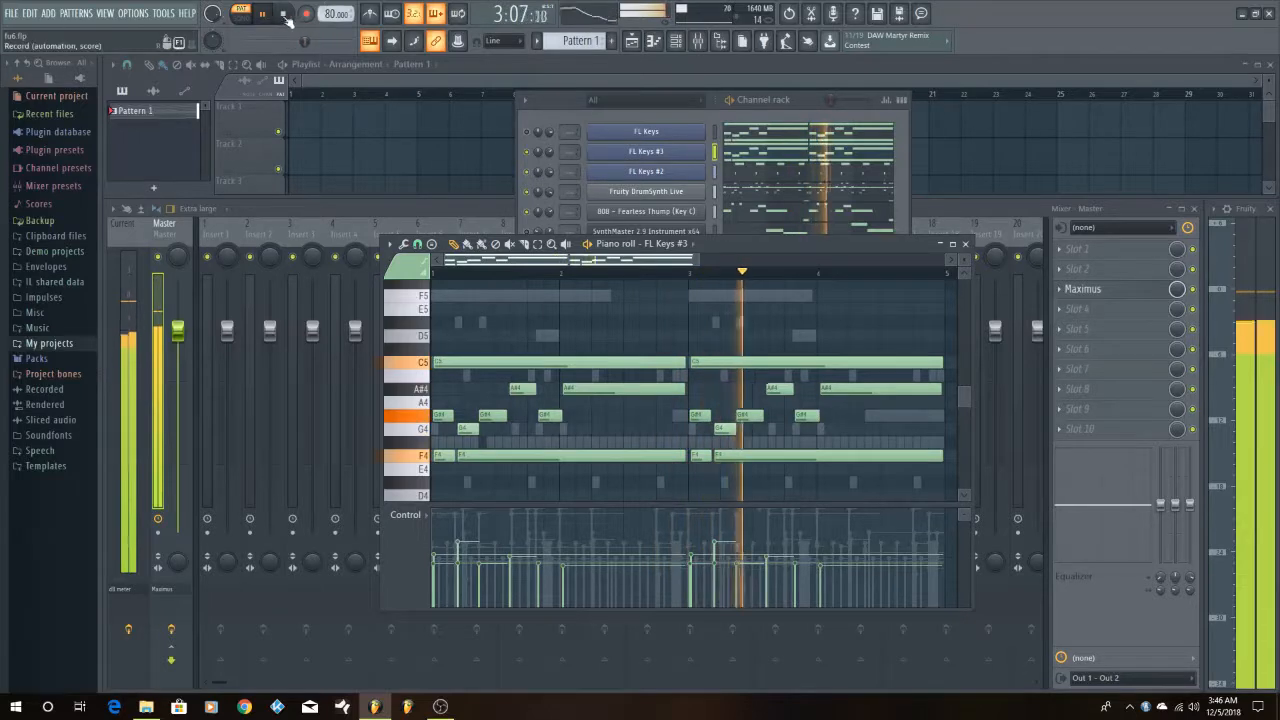
{"action": "left_click", "coordinate": [283, 13]}
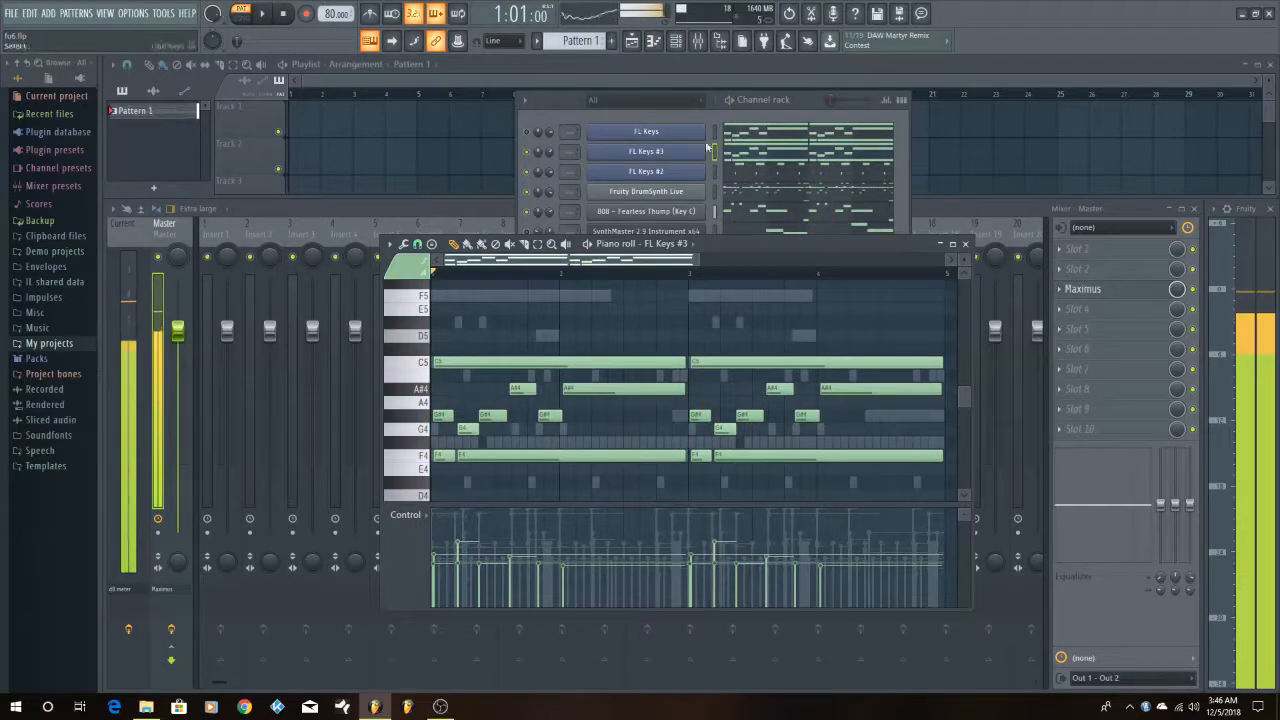
View the FL Keys channel's Grand Piano plugin window, close it and show the channel's notes in the piano roll
{"action": "left_click", "coordinate": [646, 132]}
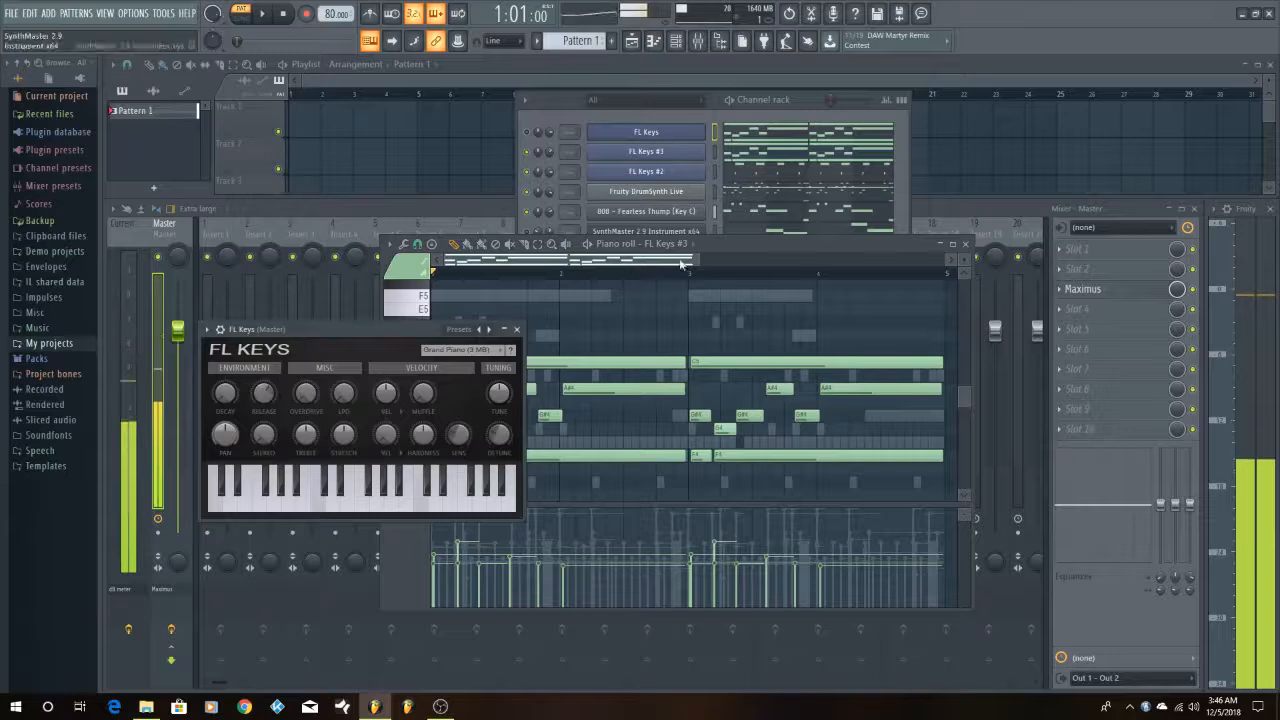
{"action": "left_click_drag", "start_coordinate": [389, 337], "coordinate": [711, 357]}
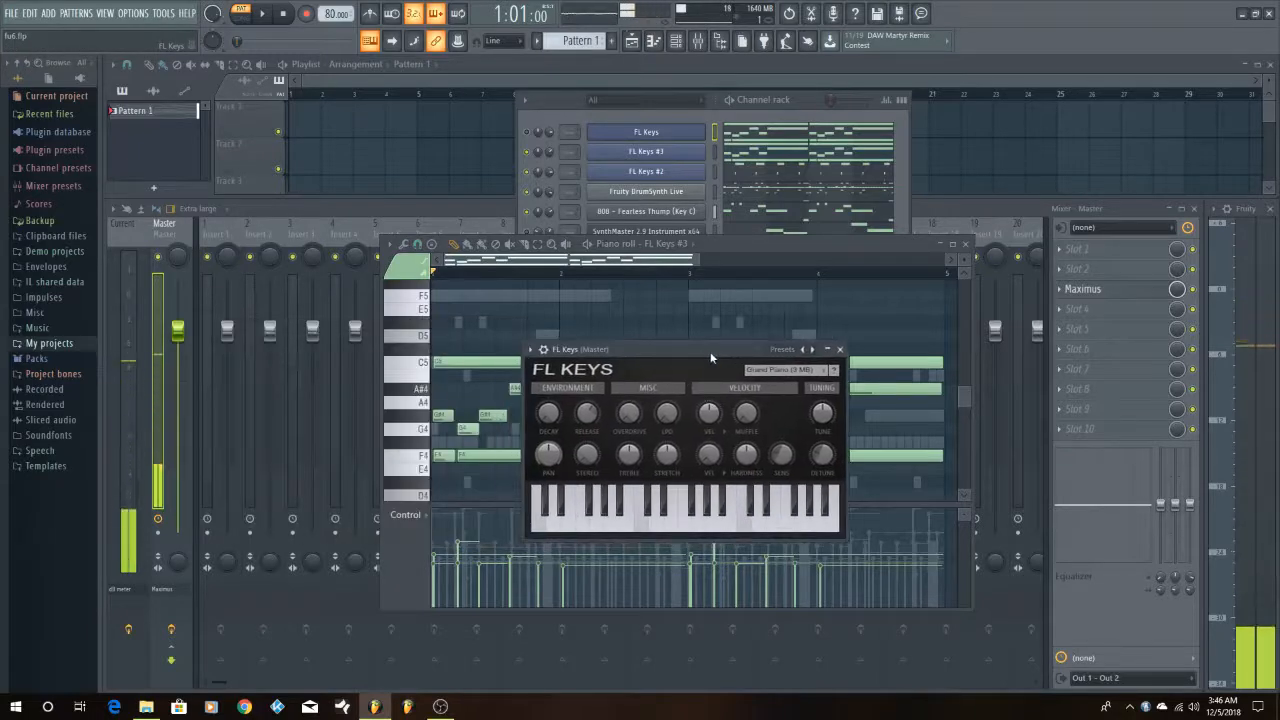
{"action": "left_click", "coordinate": [841, 351]}
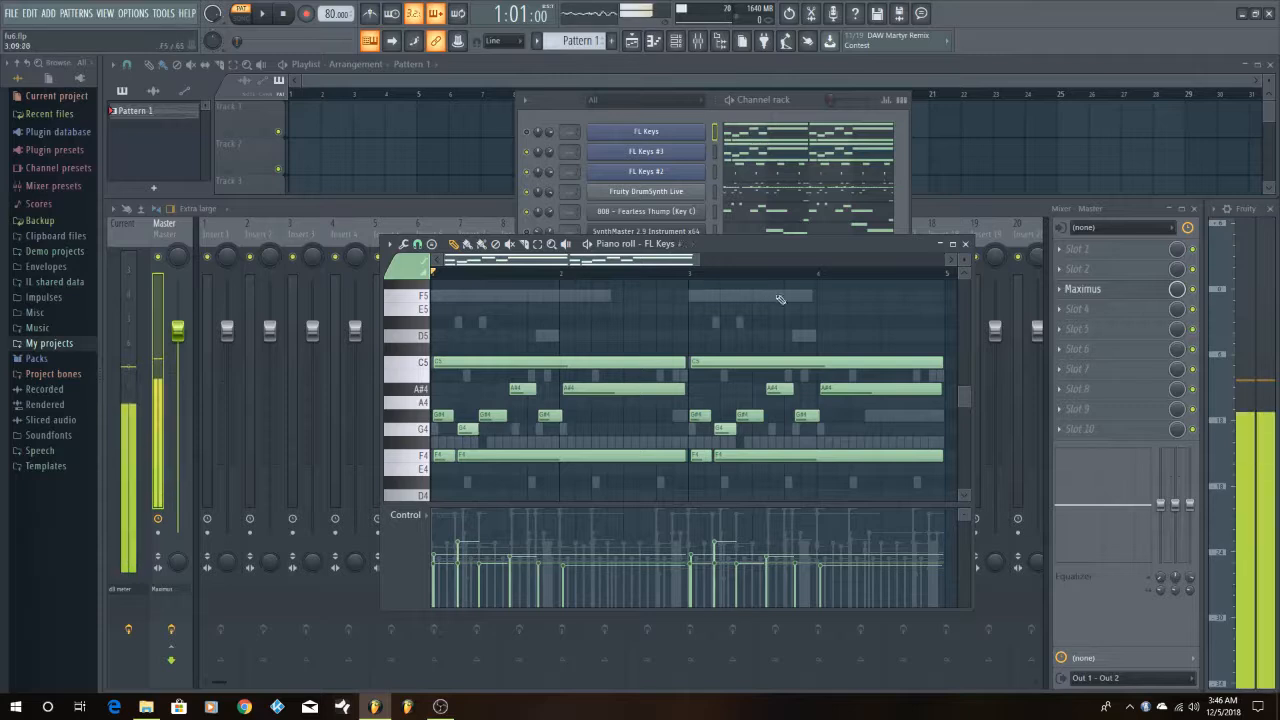
{"action": "left_click", "coordinate": [795, 137]}
{"action": "left_click", "coordinate": [795, 137]}
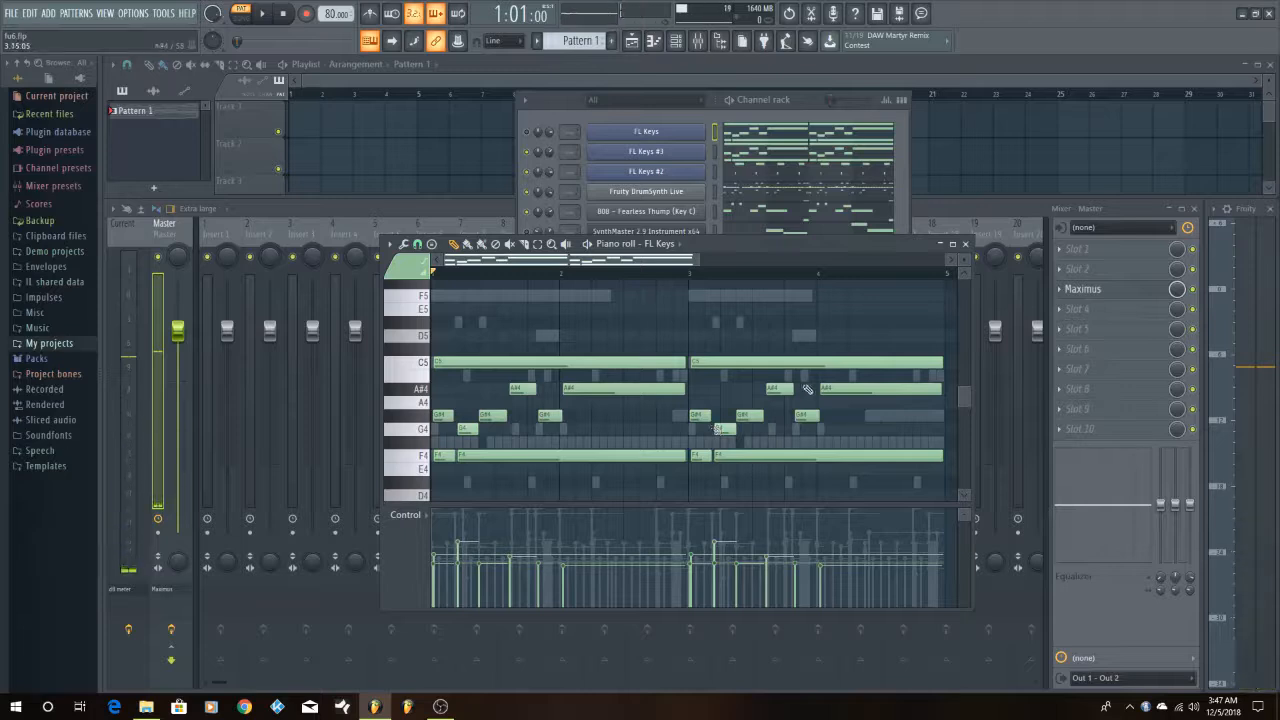
Unmute the FL Keys channel and play the pattern twice with all three FL Keys channels, the drums and the 808
{"action": "left_click", "coordinate": [560, 130]}
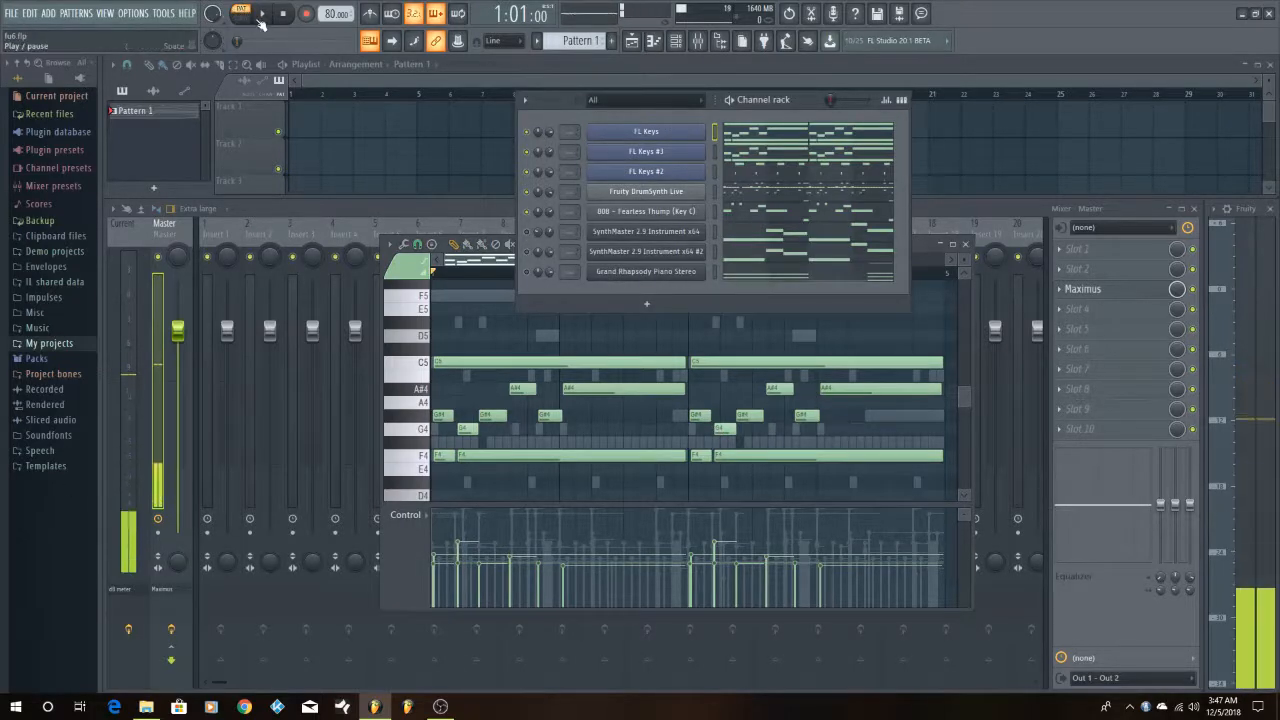
{"action": "key", "text": "space"}
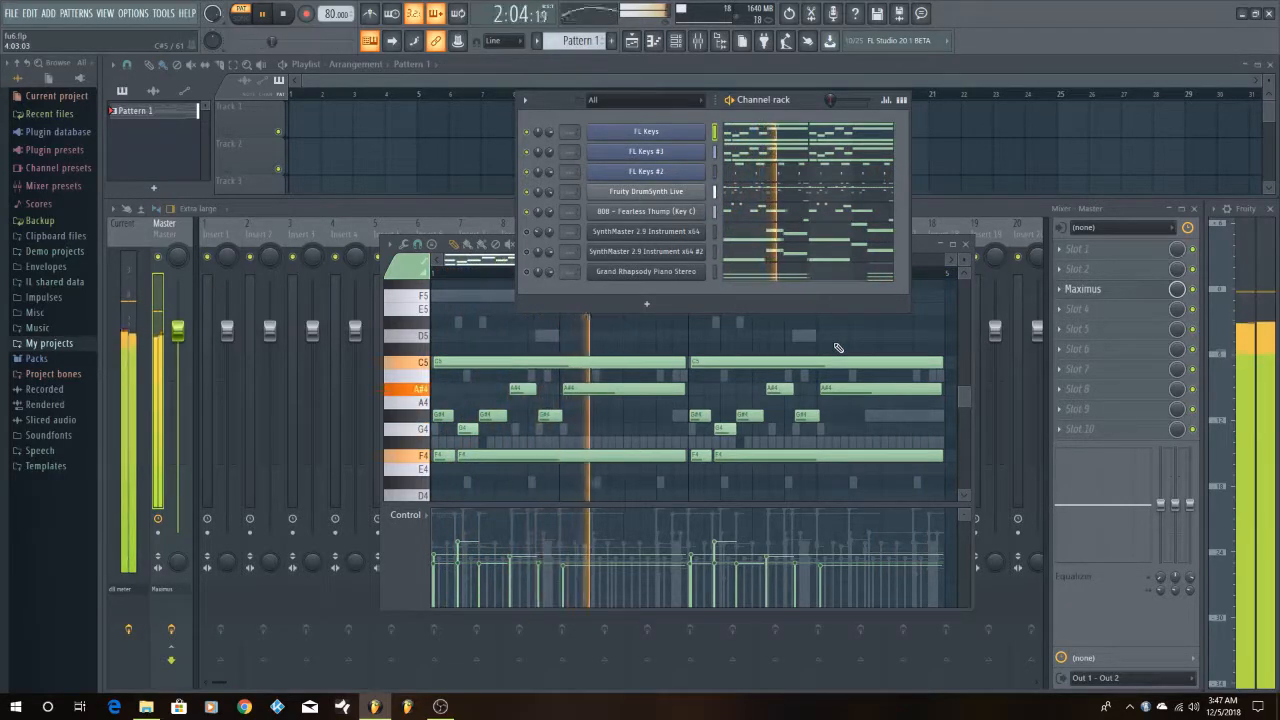
{"action": "key", "text": "space"}
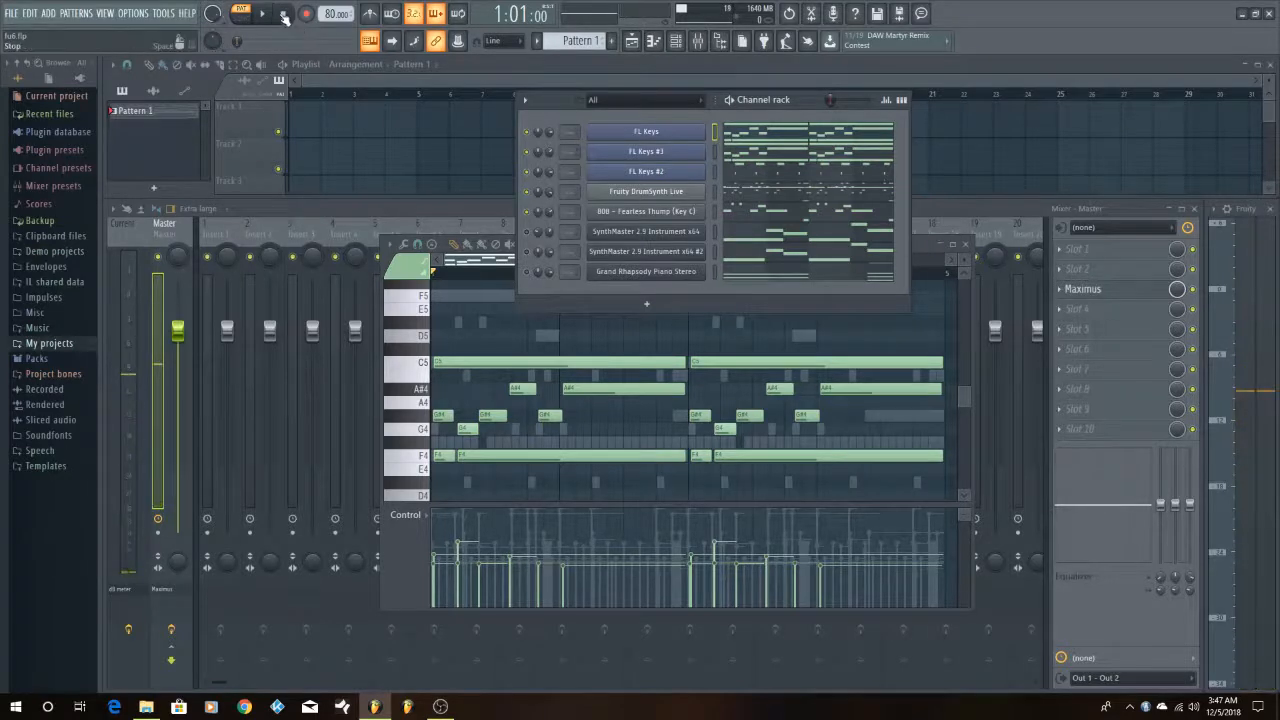
{"action": "left_click", "coordinate": [272, 17]}
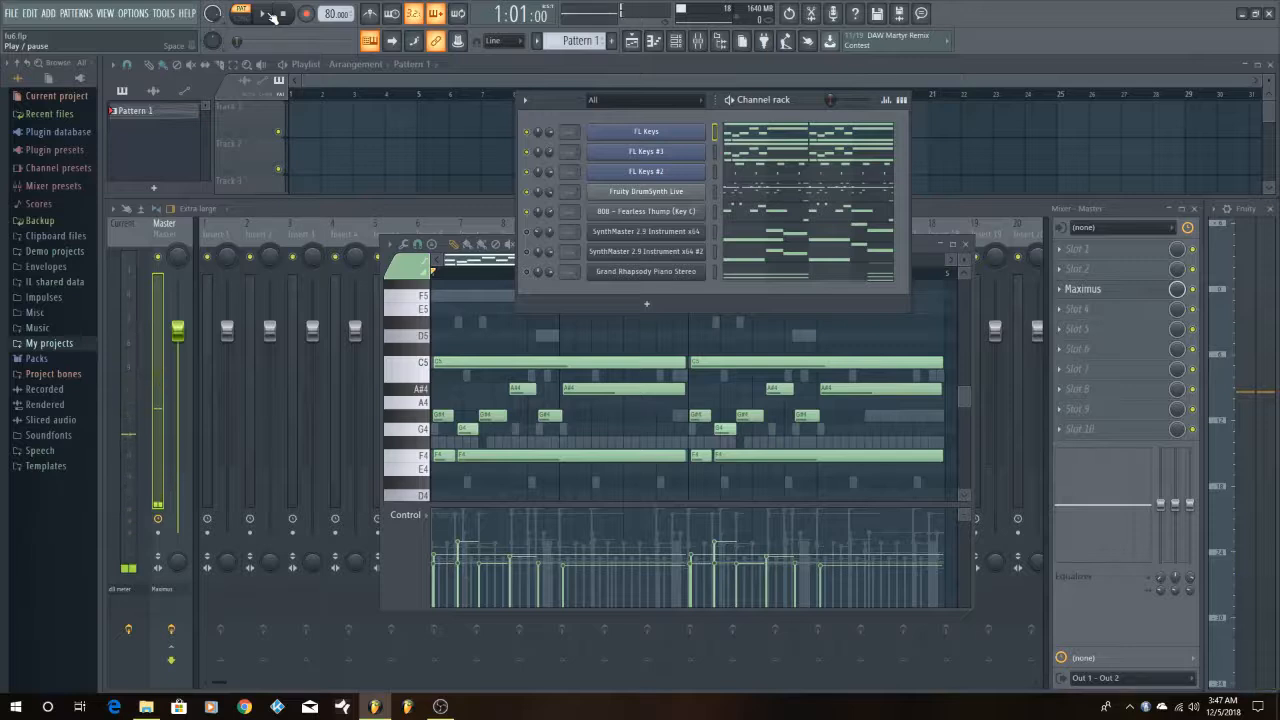
{"action": "left_click", "coordinate": [266, 15]}
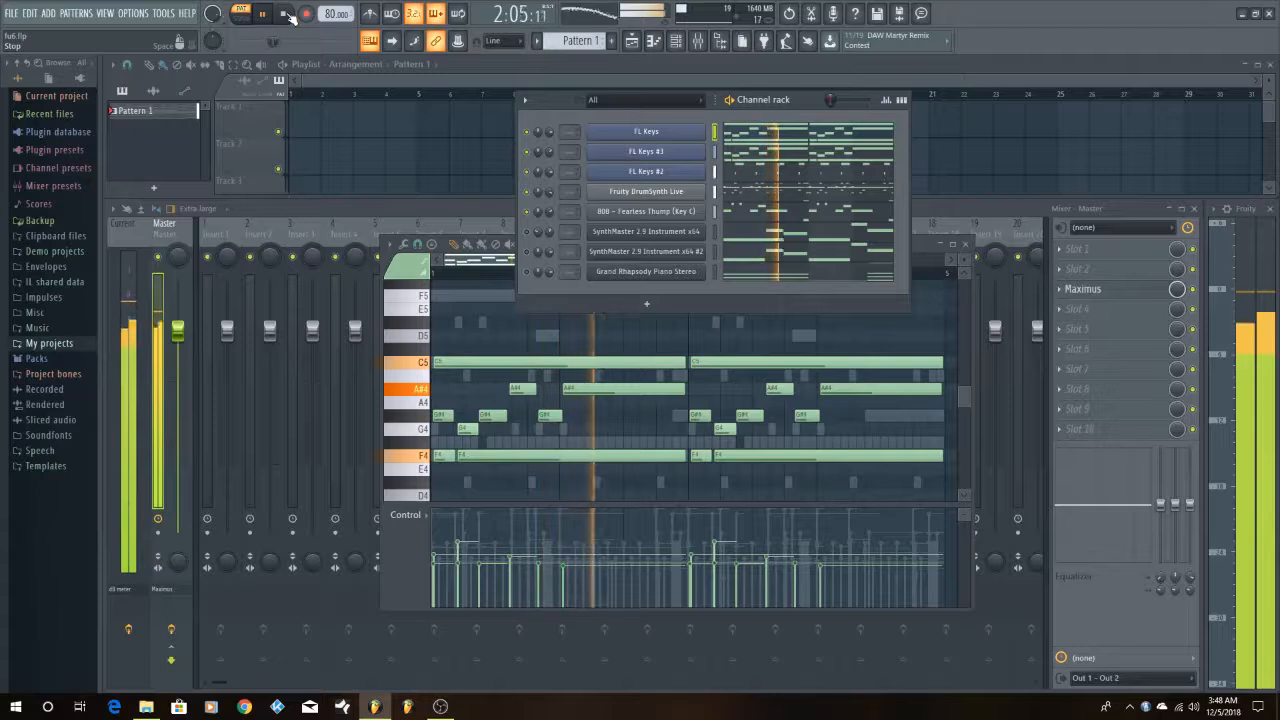
{"action": "left_click", "coordinate": [289, 17]}
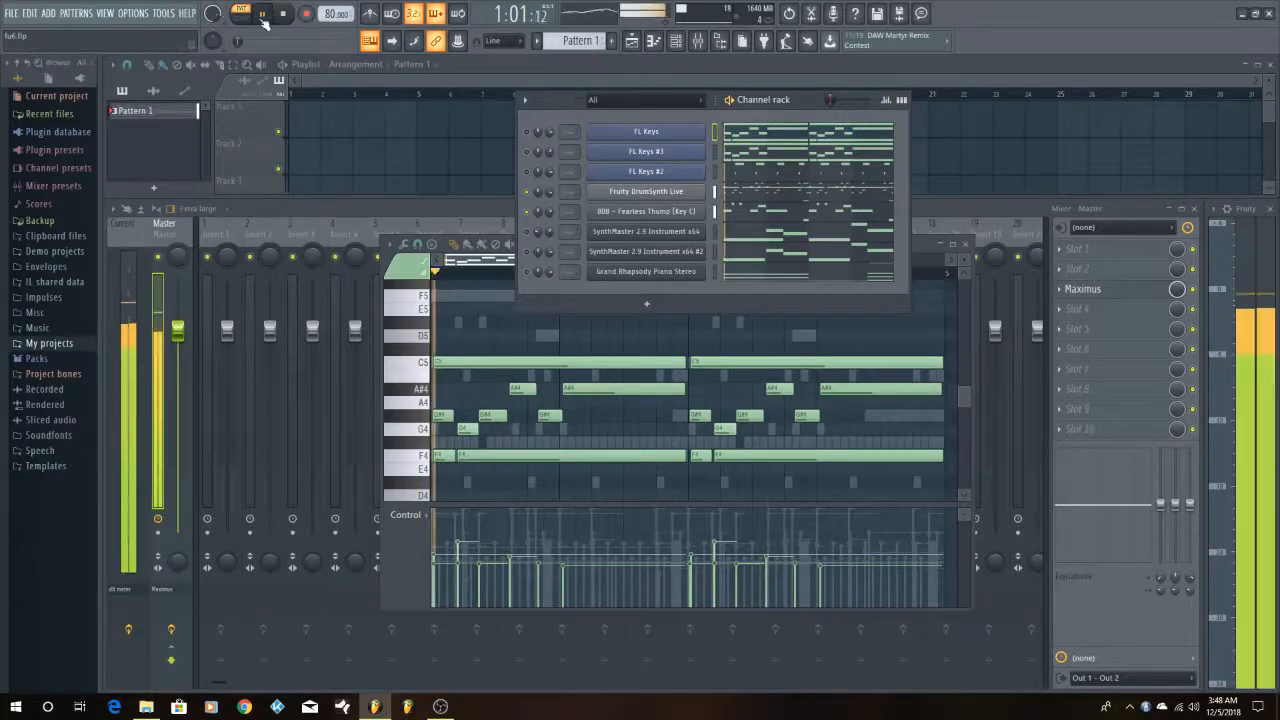
Mute the three FL Keys channels and play only the DrumSynth Live drums and the 808, stopping in bar 2
{"action": "key", "text": "space"}
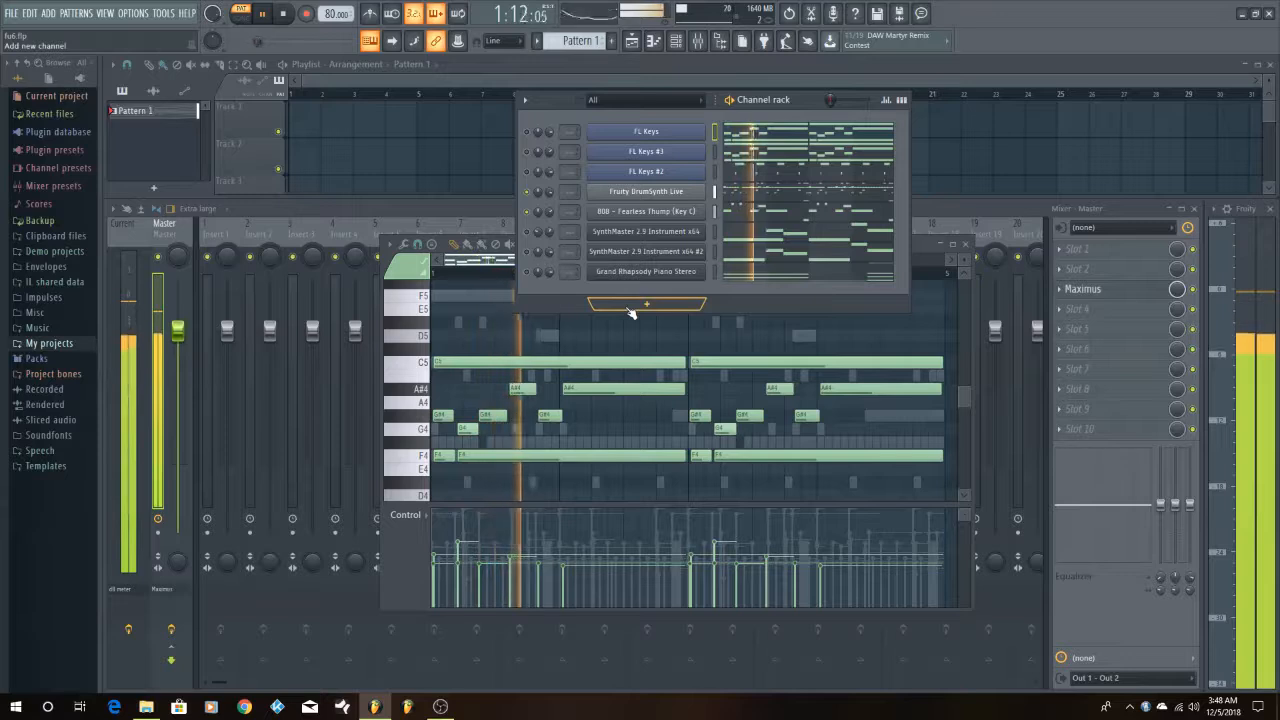
{"action": "left_click", "coordinate": [284, 15]}
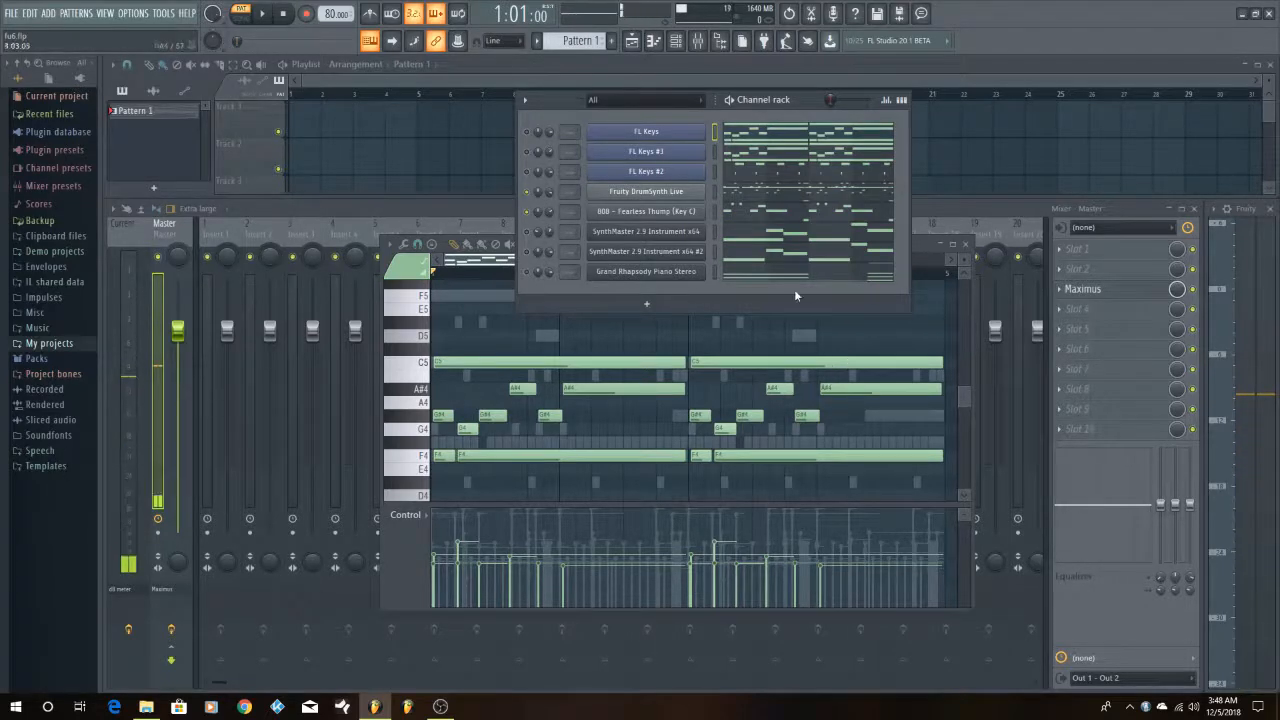
View and close the SynthMaster 2.9 Instrument x64 plugin window, and examine its F5 to A#5 melody notes in the piano roll
{"action": "left_click", "coordinate": [684, 233]}
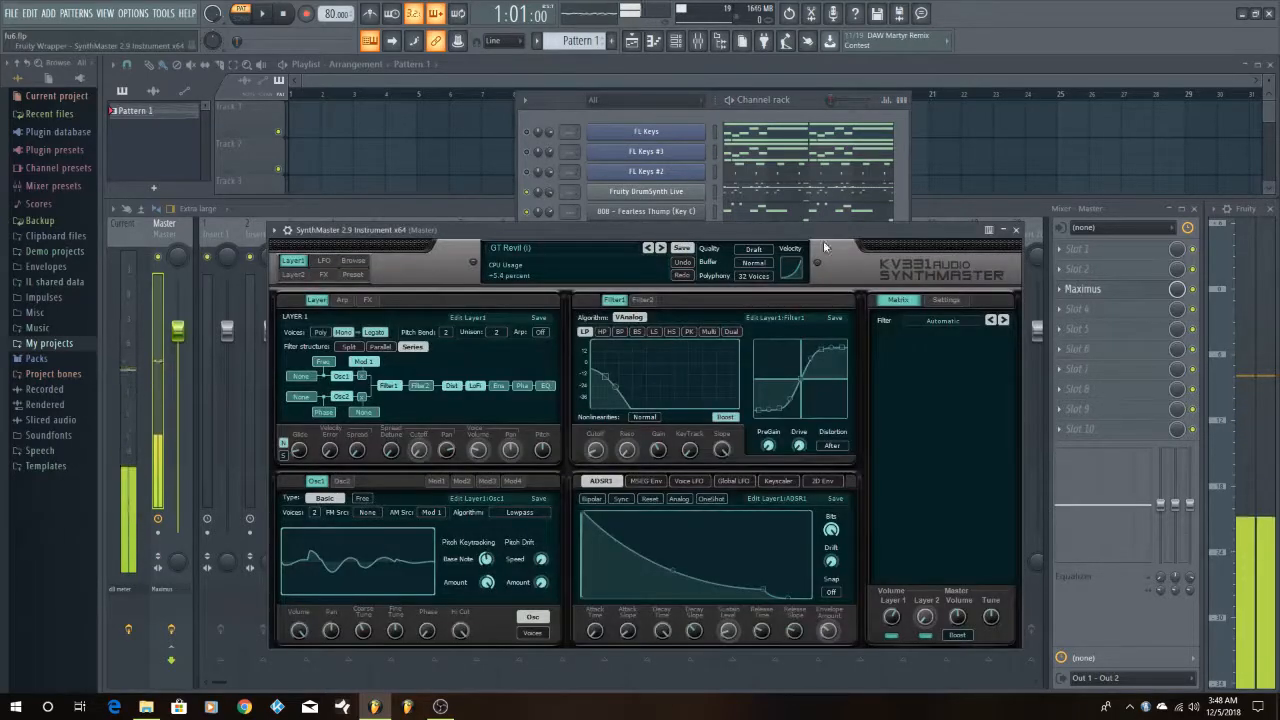
{"action": "left_click", "coordinate": [1016, 229]}
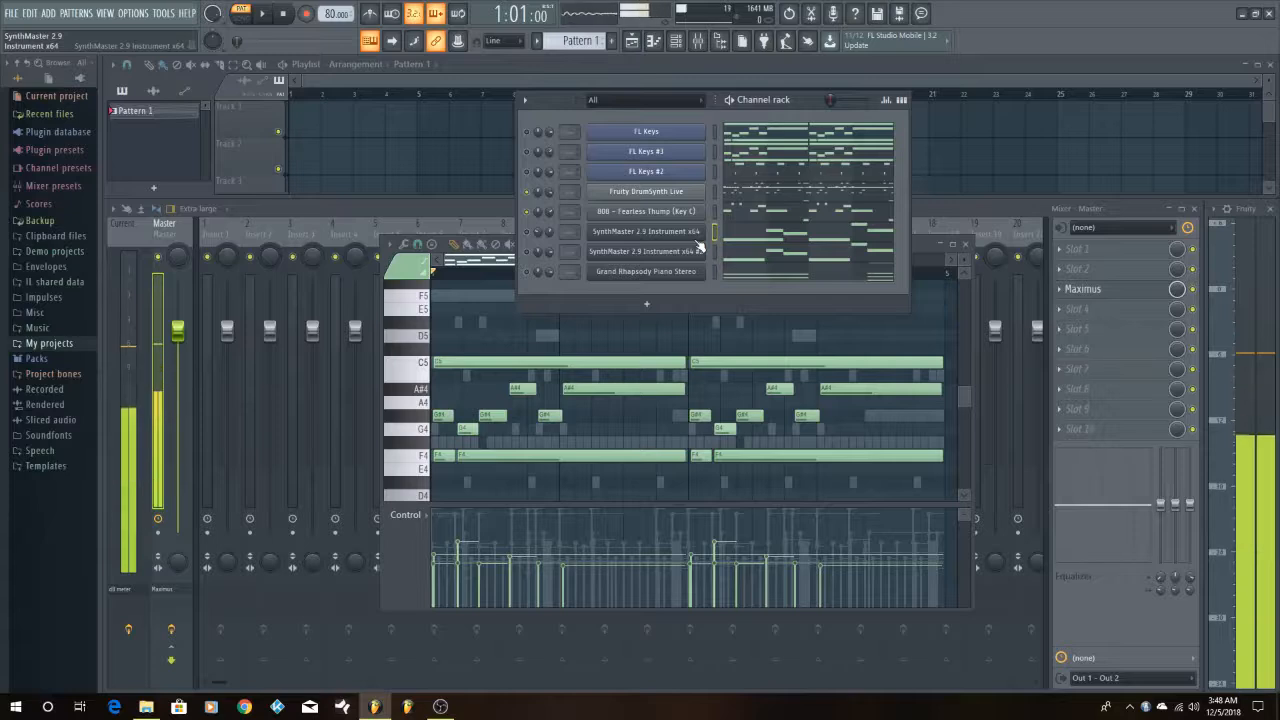
{"action": "left_click", "coordinate": [731, 249]}
{"action": "scroll", "coordinate": [785, 420], "scroll_direction": "up", "scroll_amount": 3}
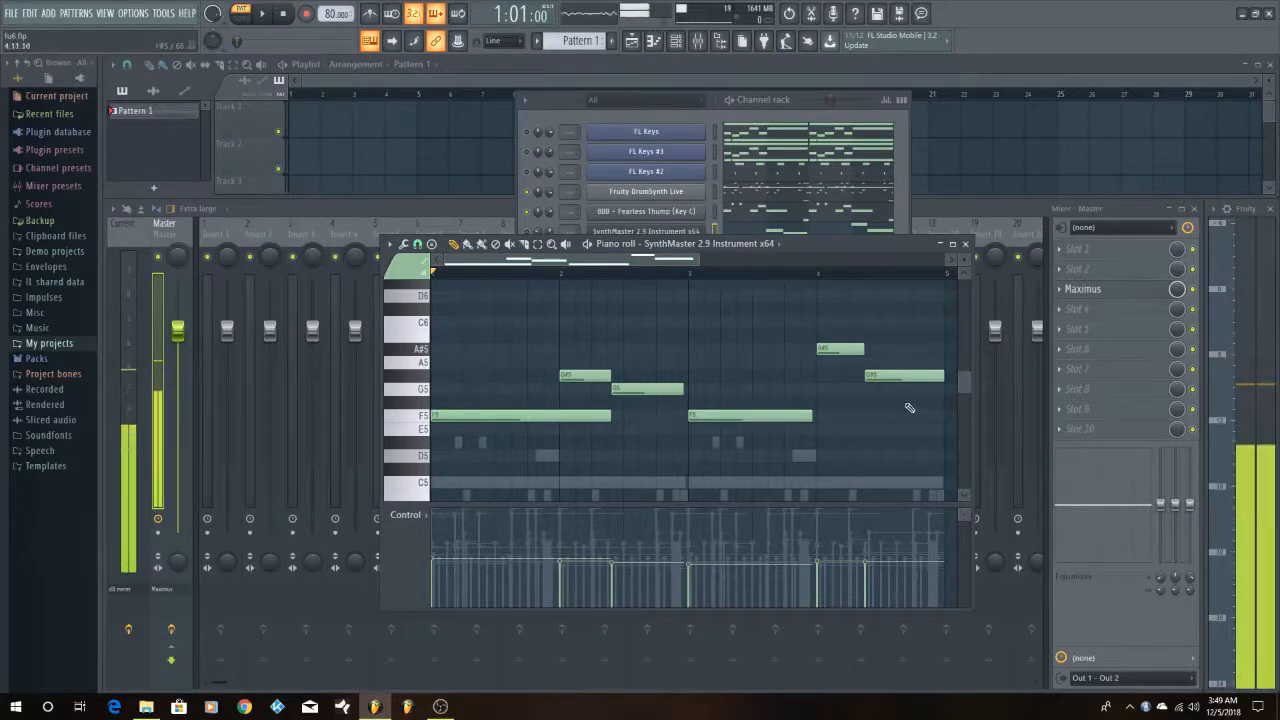
{"action": "scroll", "coordinate": [909, 408], "scroll_direction": "down", "scroll_amount": 1}
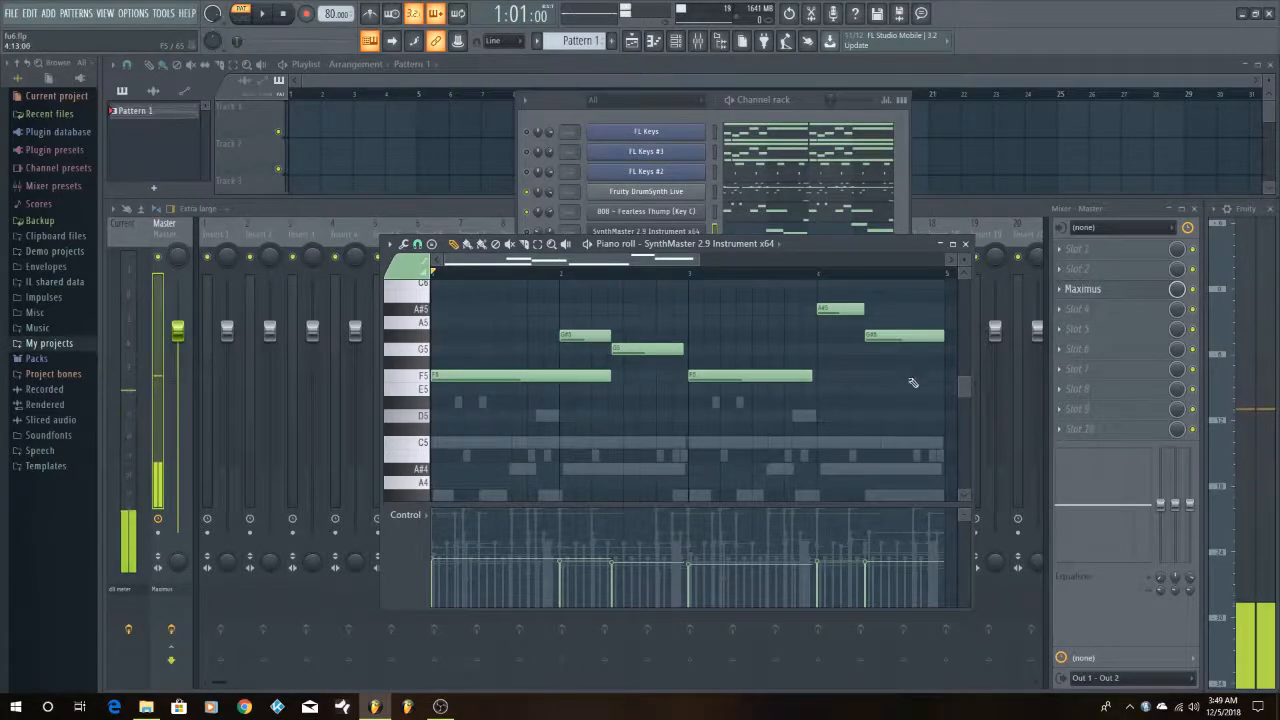
{"action": "scroll", "coordinate": [905, 388], "scroll_direction": "down", "scroll_amount": 2}
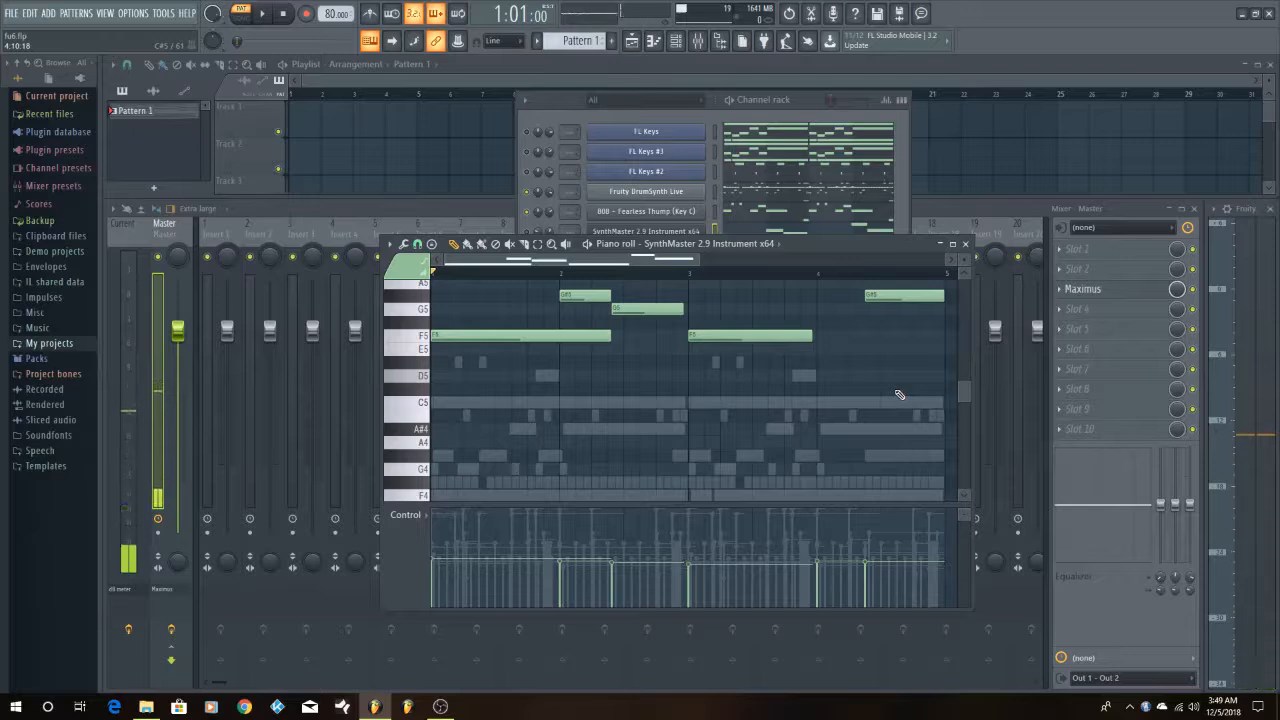
{"action": "scroll", "coordinate": [899, 395], "scroll_direction": "up", "scroll_amount": 2}
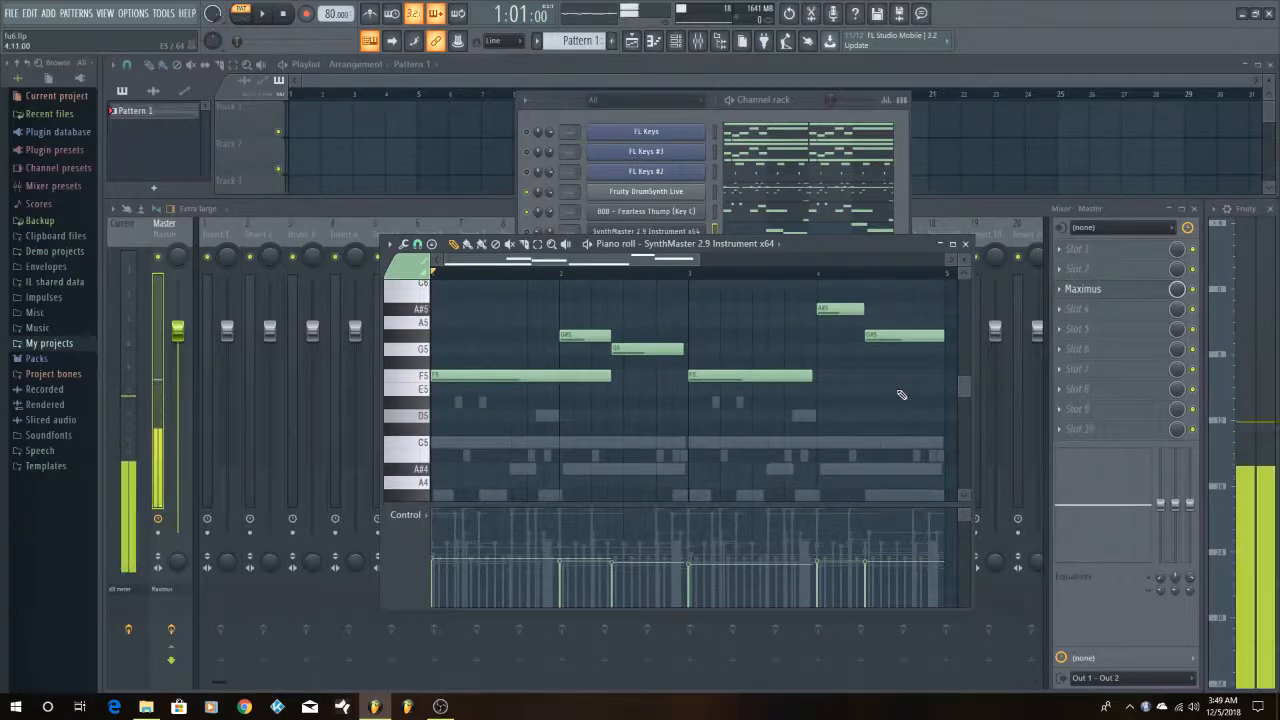
{"action": "scroll", "coordinate": [901, 395], "scroll_direction": "up", "scroll_amount": 4}
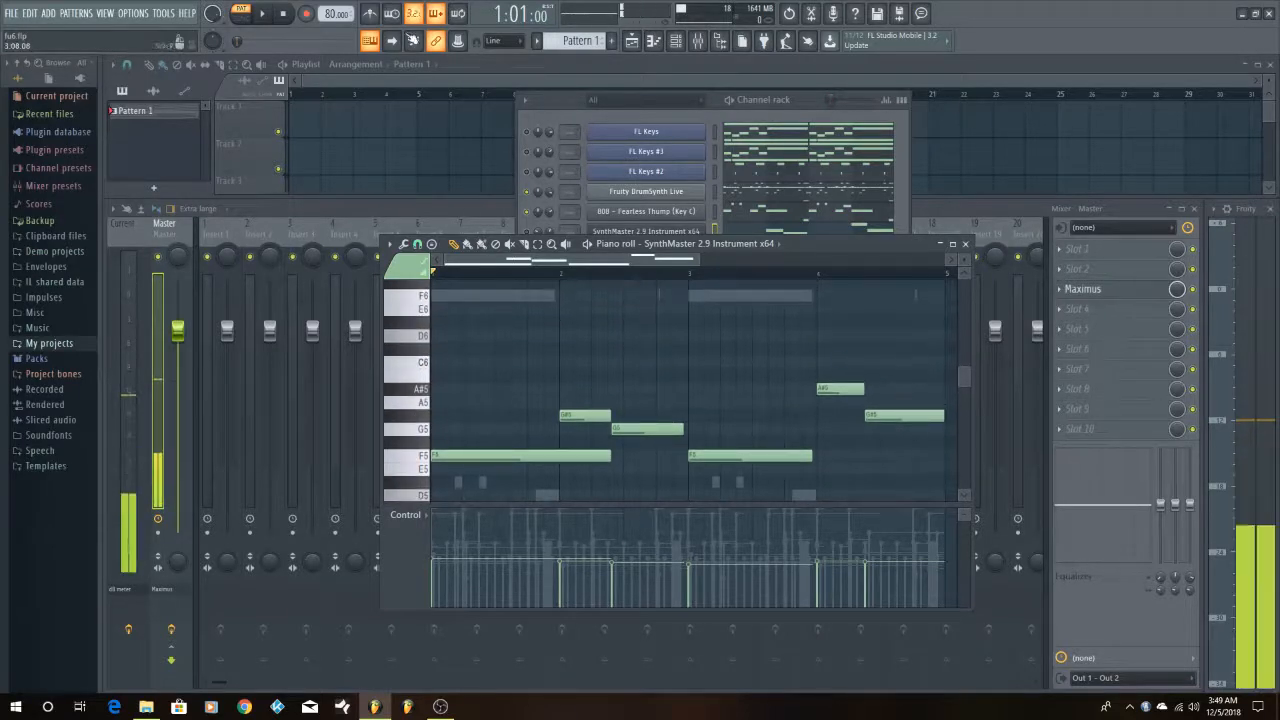
Play the opening of the pattern briefly, stop it, and unmute SynthMaster 2.9 Instrument x64 in the channel rack
{"action": "key", "text": "space"}
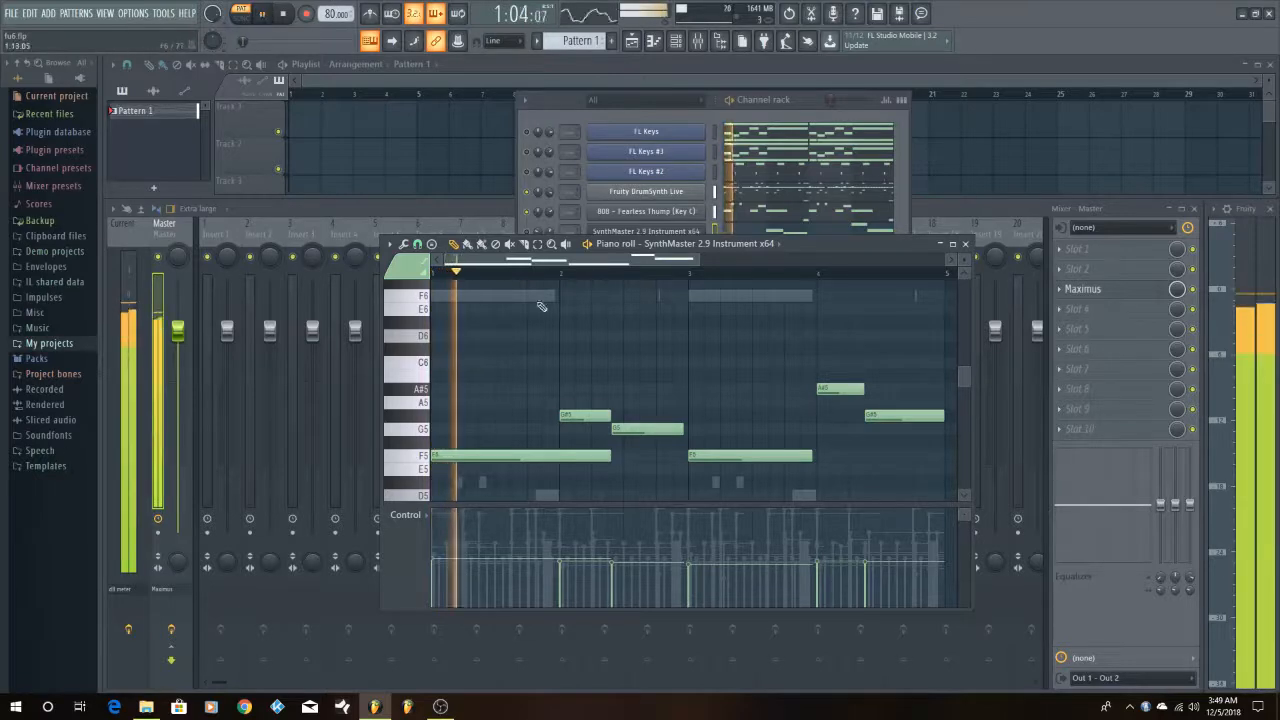
{"action": "key", "text": "space"}
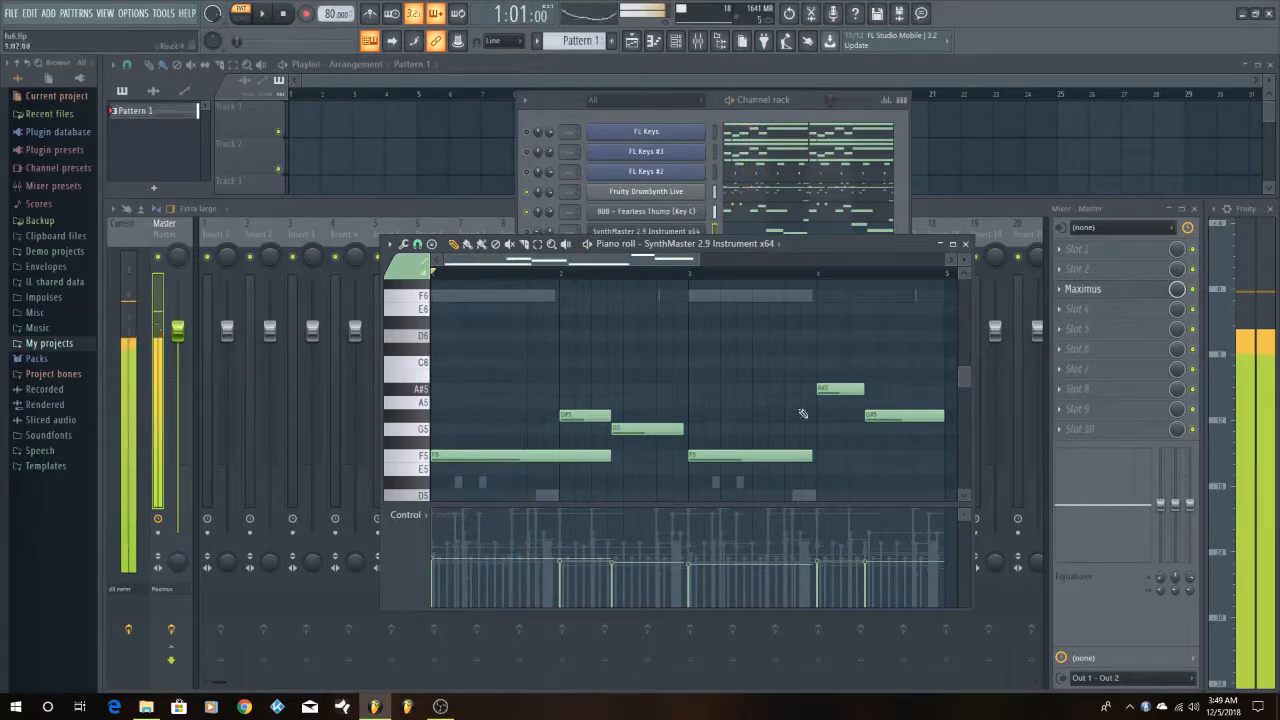
{"action": "left_click", "coordinate": [787, 100]}
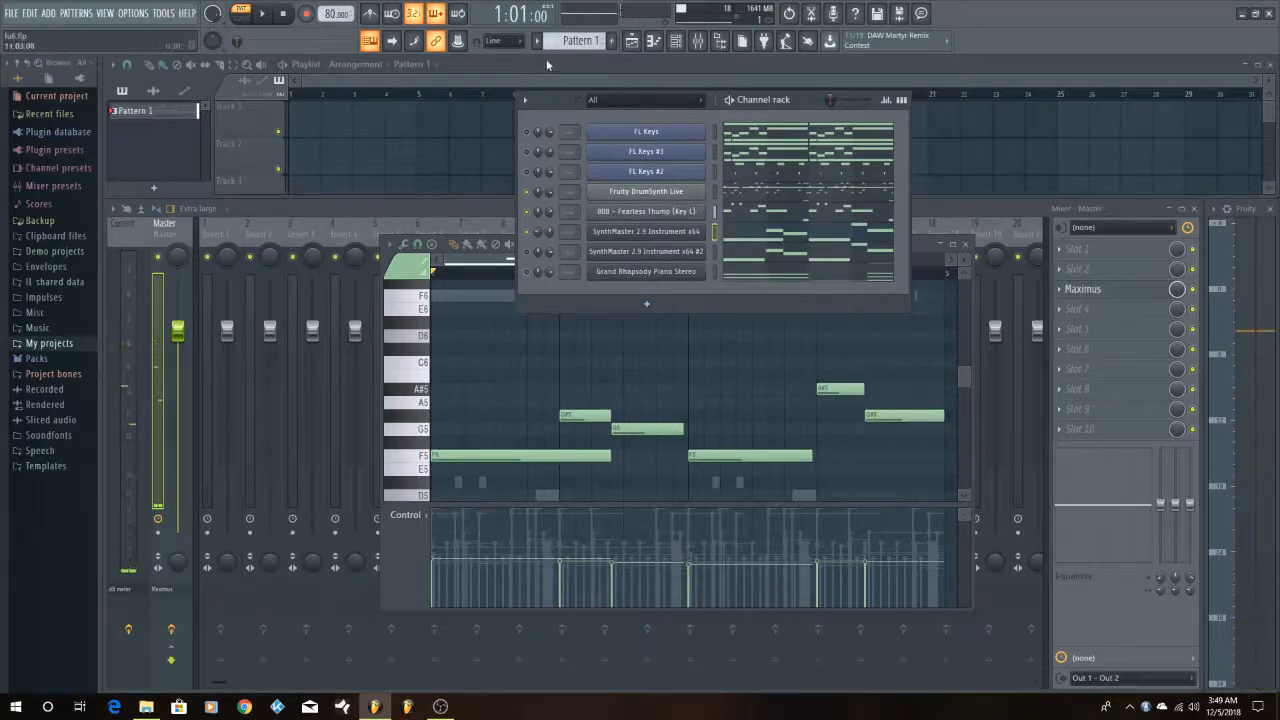
Audition the SynthMaster 2.9 Instrument x64 sound repeatedly on the piano roll's F5 key
{"action": "left_click", "coordinate": [428, 459]}
{"action": "left_click", "coordinate": [427, 461]}
{"action": "left_click", "coordinate": [427, 461]}
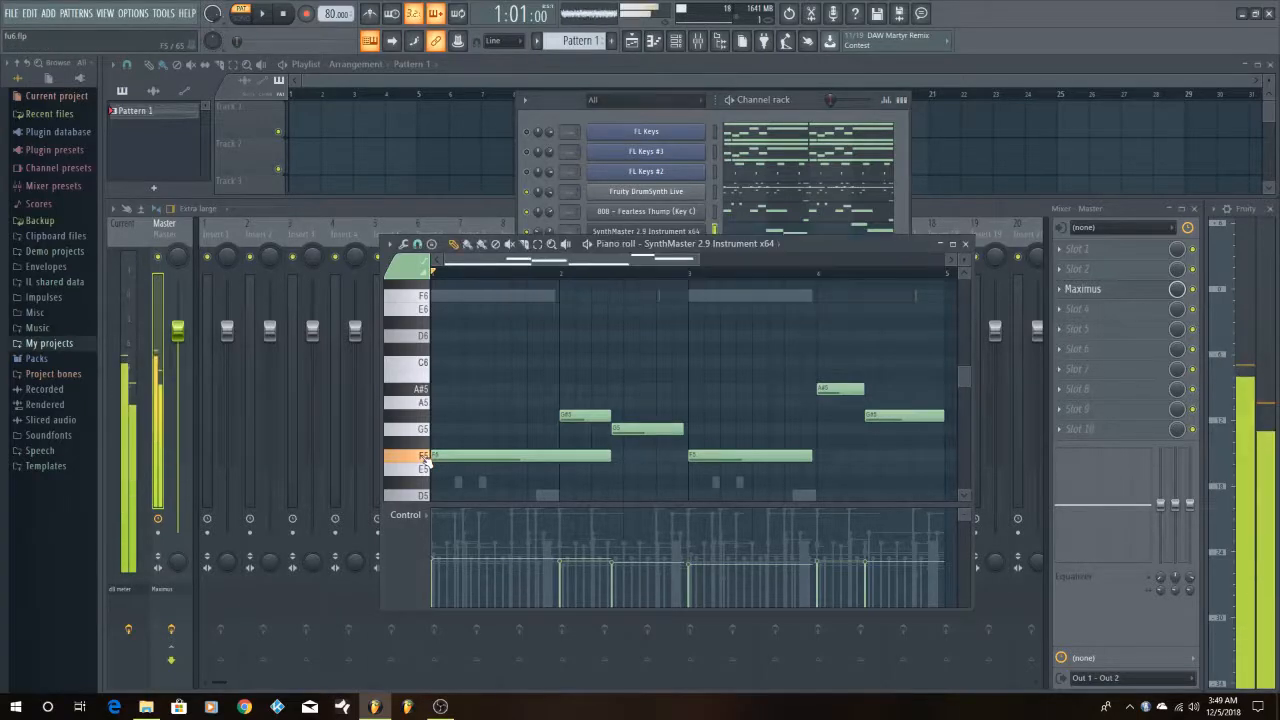
{"action": "left_click", "coordinate": [425, 461]}
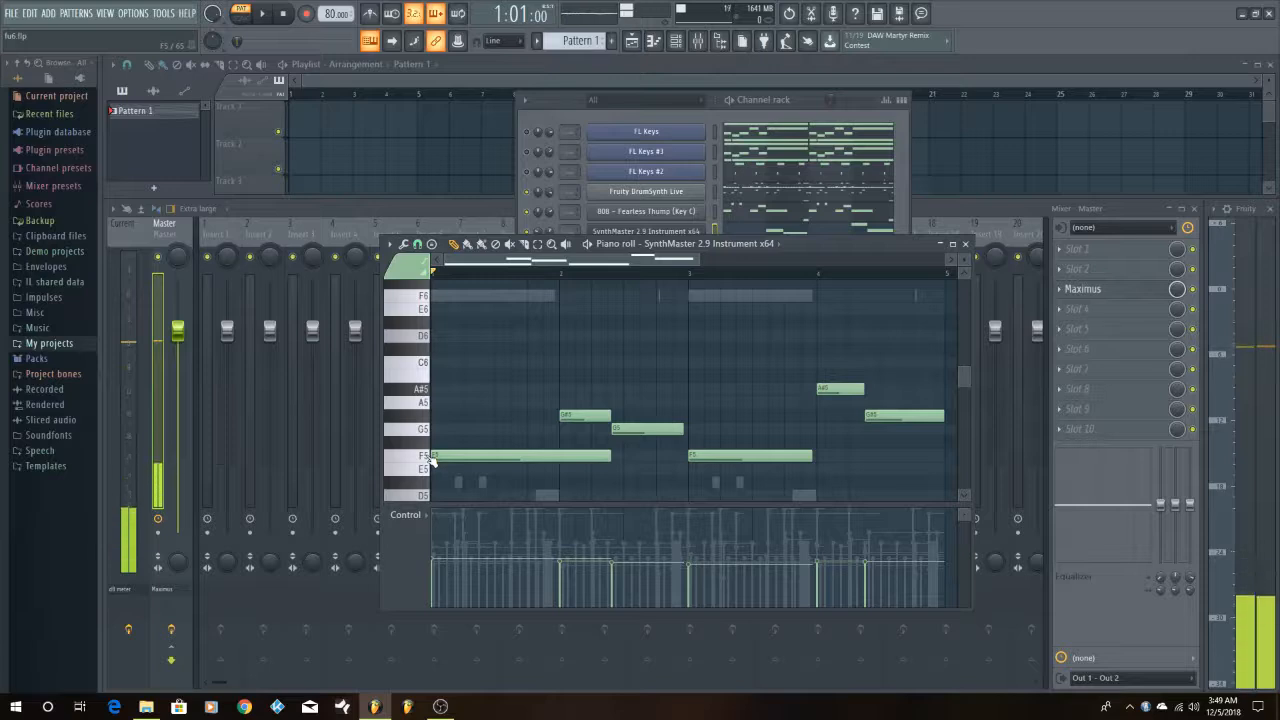
{"action": "left_click", "coordinate": [432, 462]}
{"action": "left_click", "coordinate": [432, 462]}
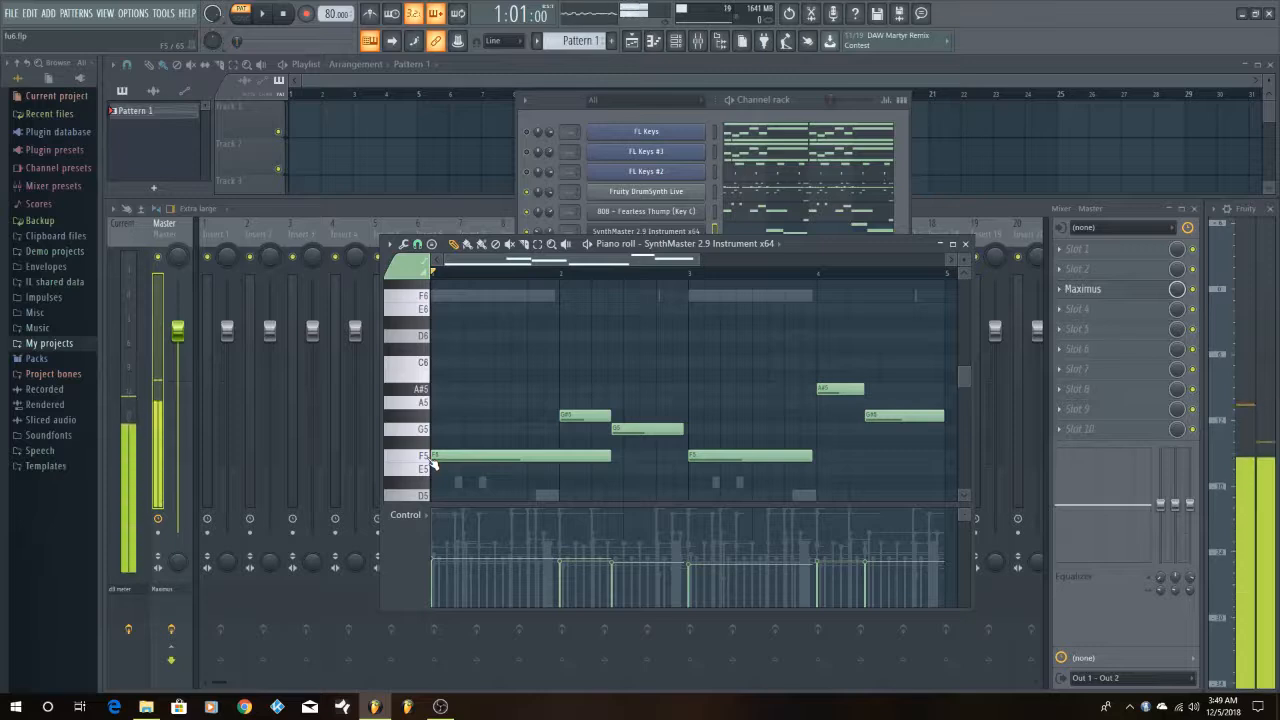
{"action": "left_click", "coordinate": [432, 462]}
{"action": "left_click", "coordinate": [432, 462]}
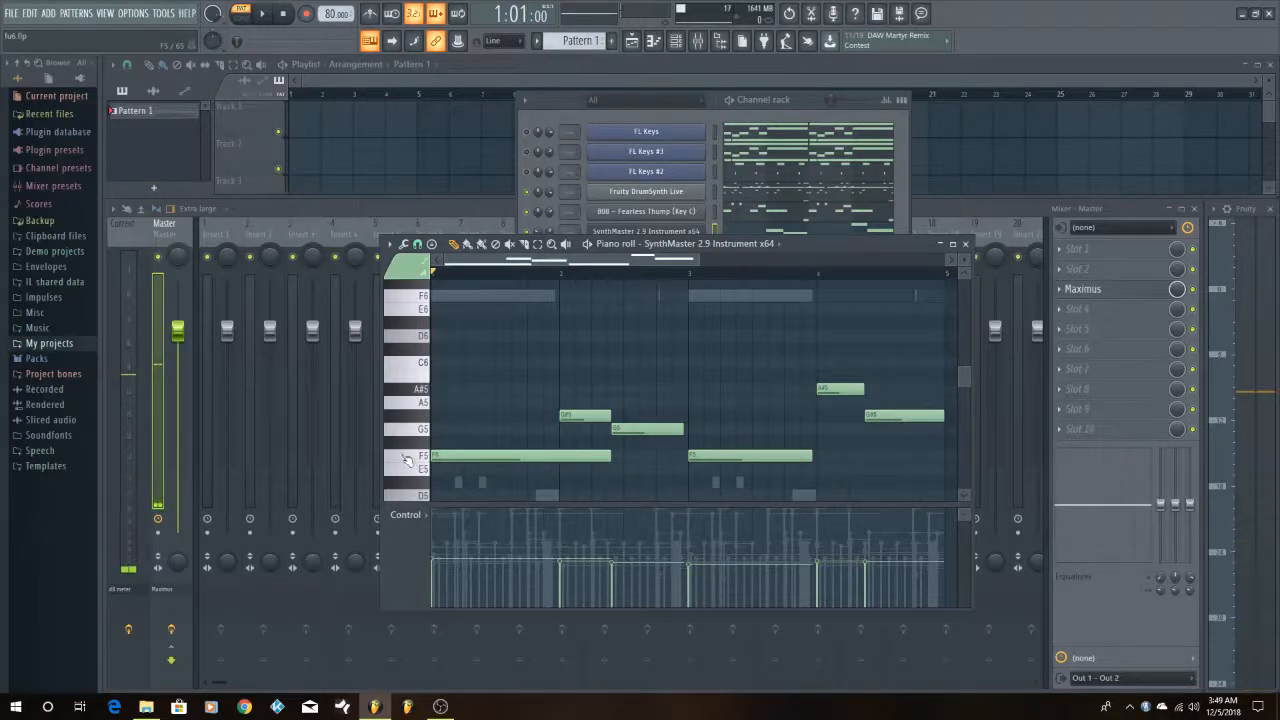
{"action": "left_click", "coordinate": [410, 460]}
{"action": "left_click", "coordinate": [407, 460]}
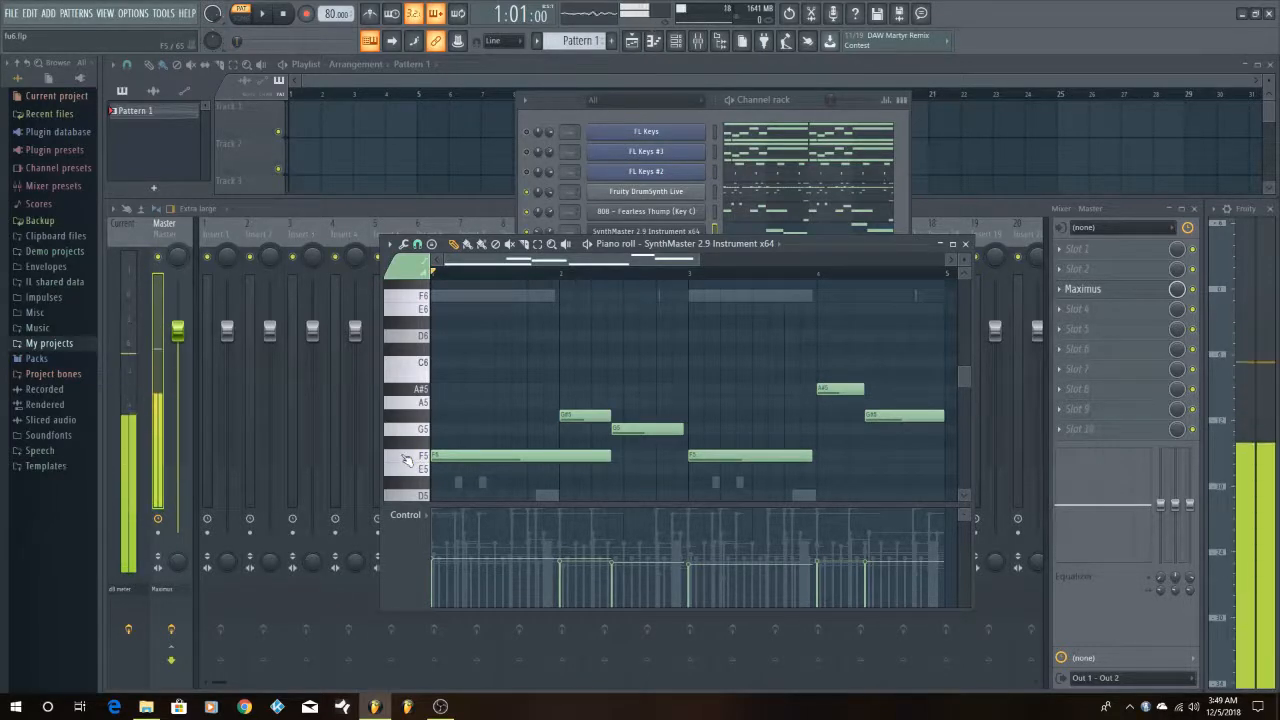
{"action": "left_click", "coordinate": [407, 460]}
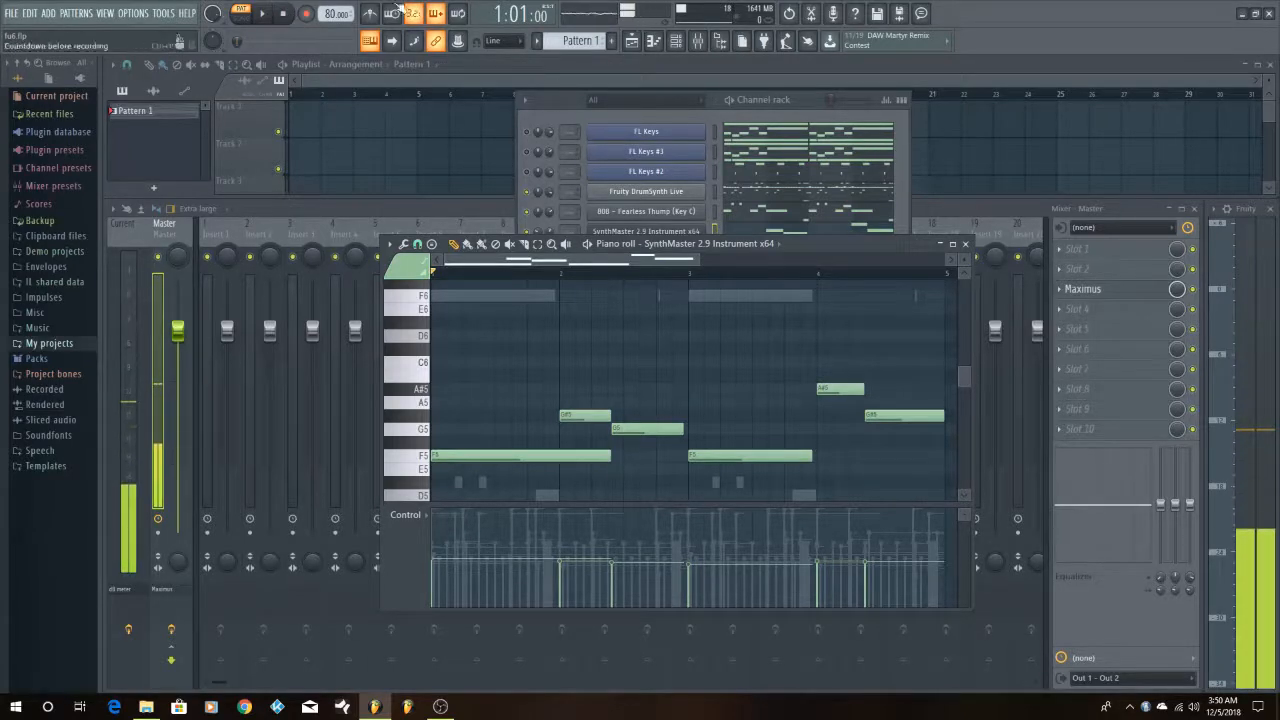
Play the pattern with the SynthMaster melody, drums and 808, bring the channel rack forward, and play the same layers again
{"action": "left_click", "coordinate": [277, 15]}
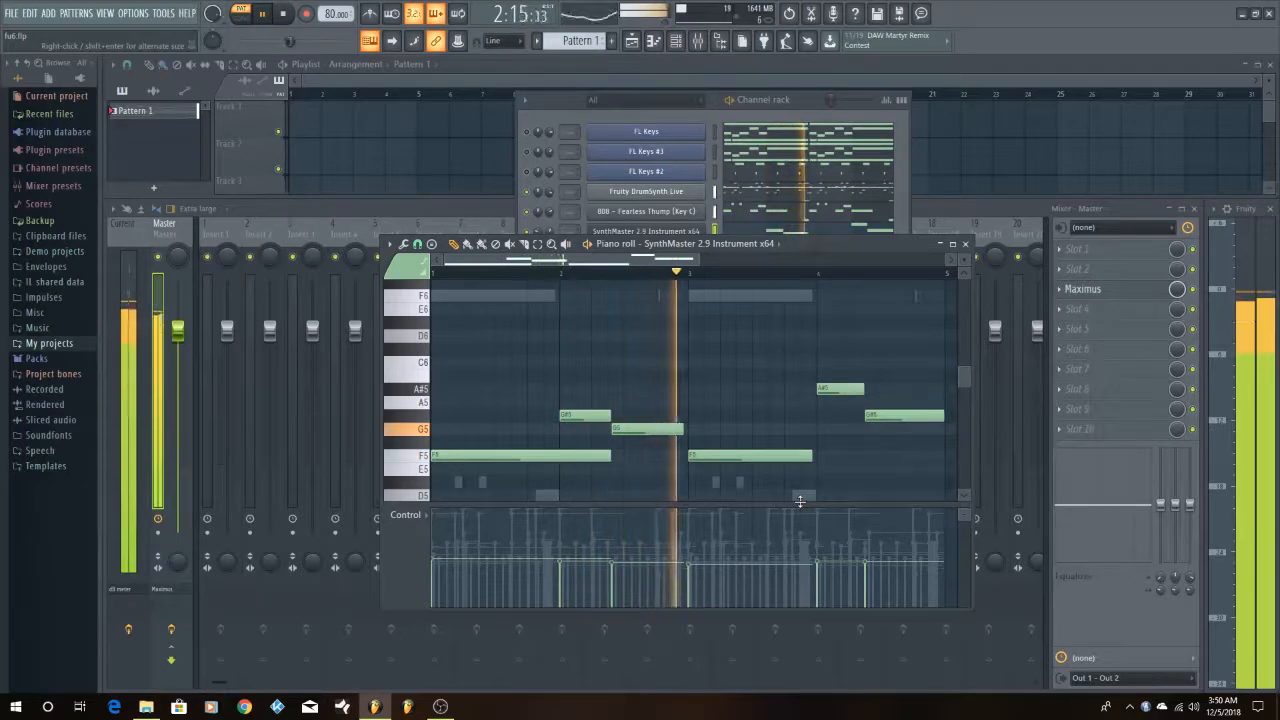
{"action": "key", "text": "space"}
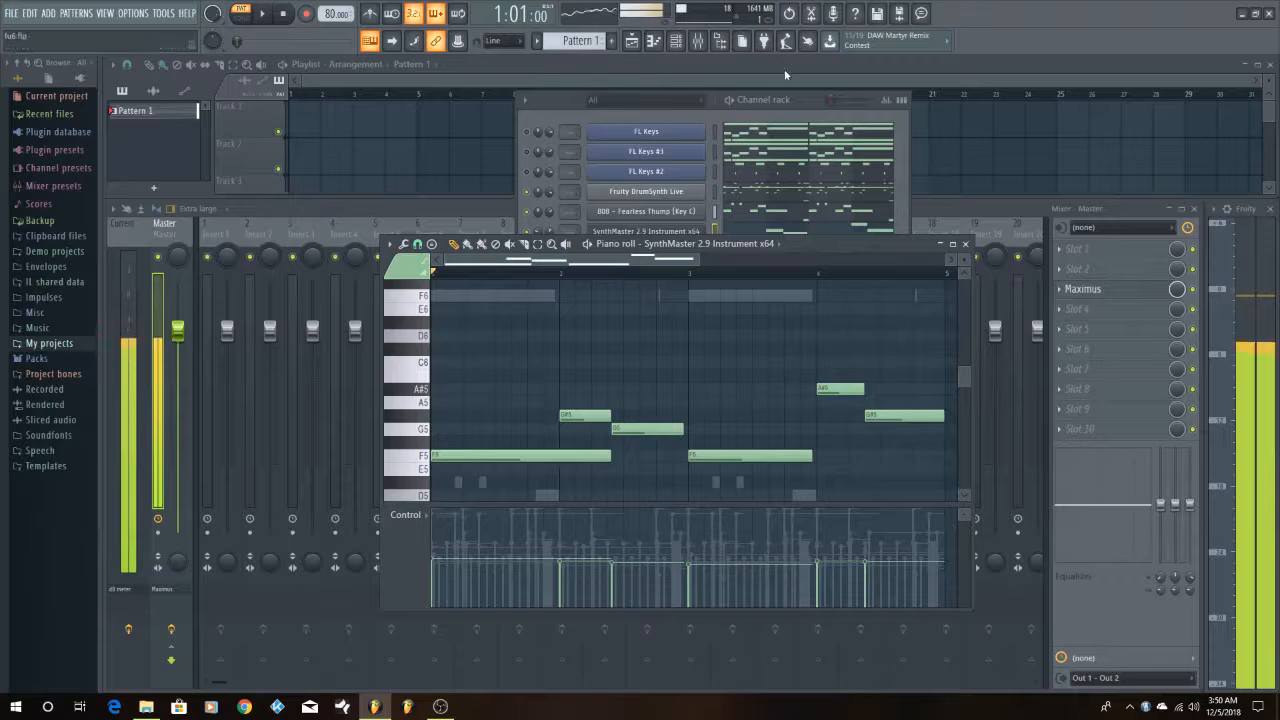
{"action": "left_click", "coordinate": [764, 95]}
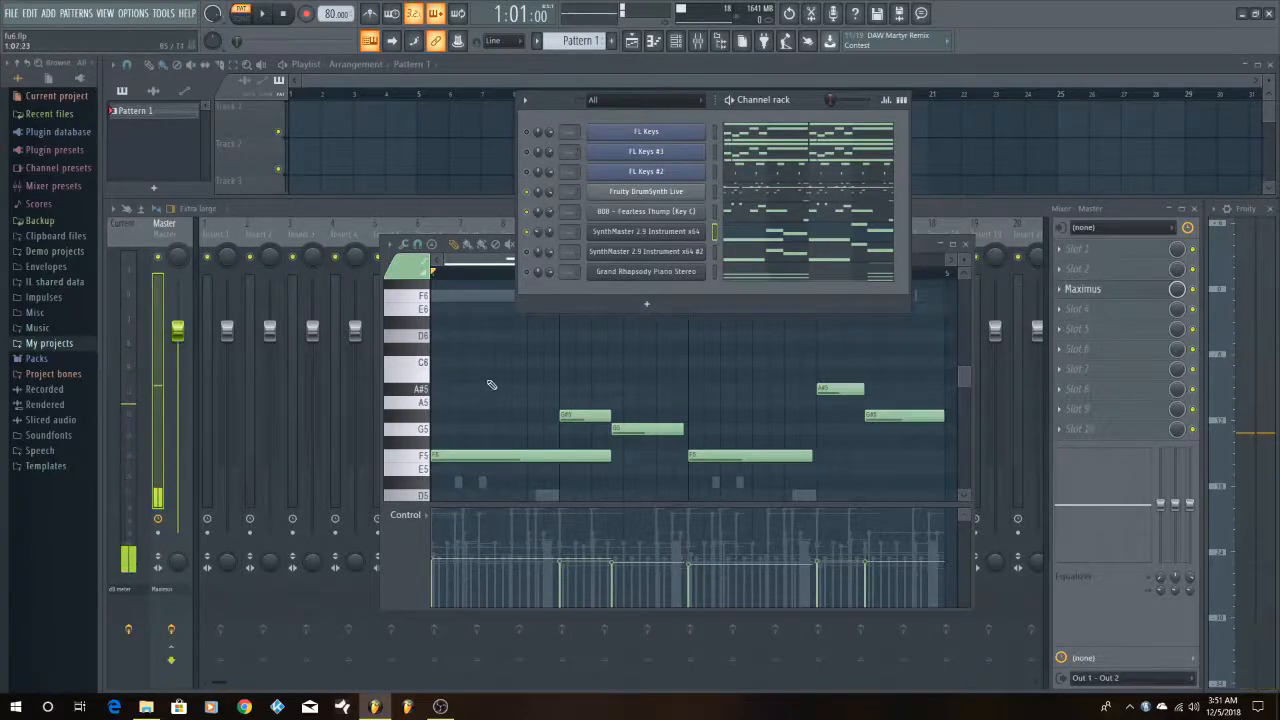
{"action": "left_click", "coordinate": [272, 12]}
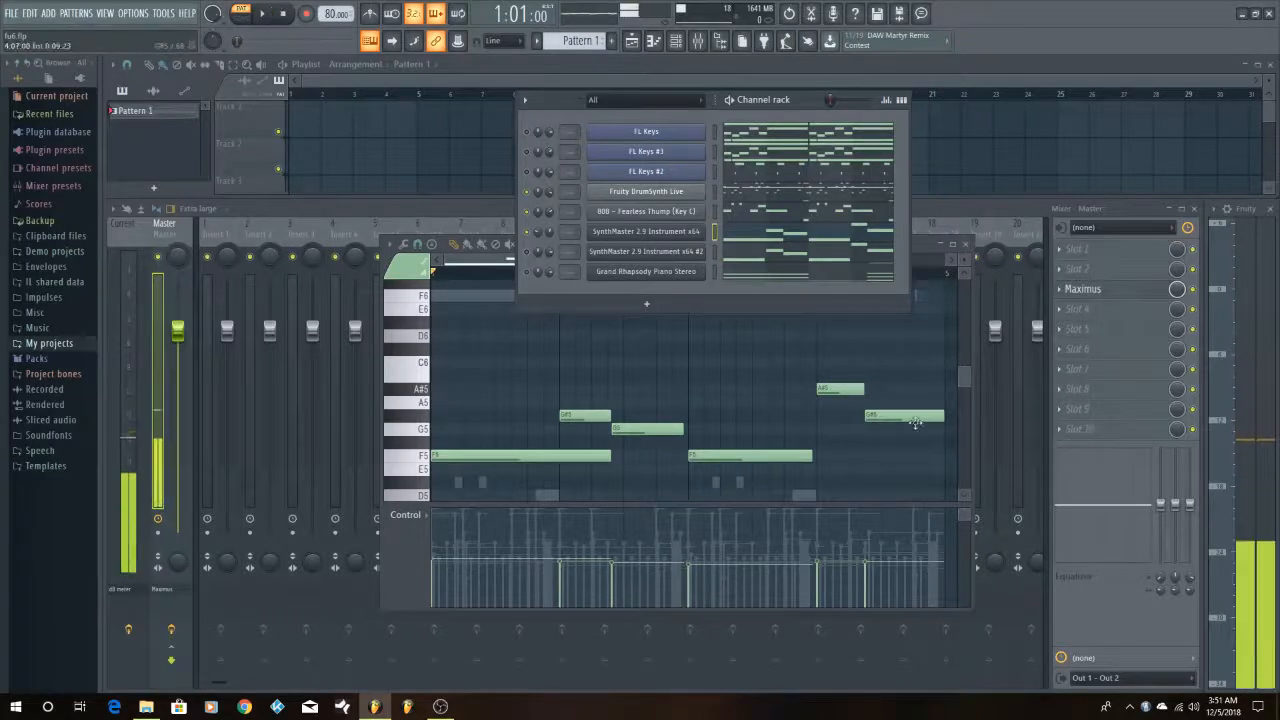
{"action": "left_click", "coordinate": [268, 14]}
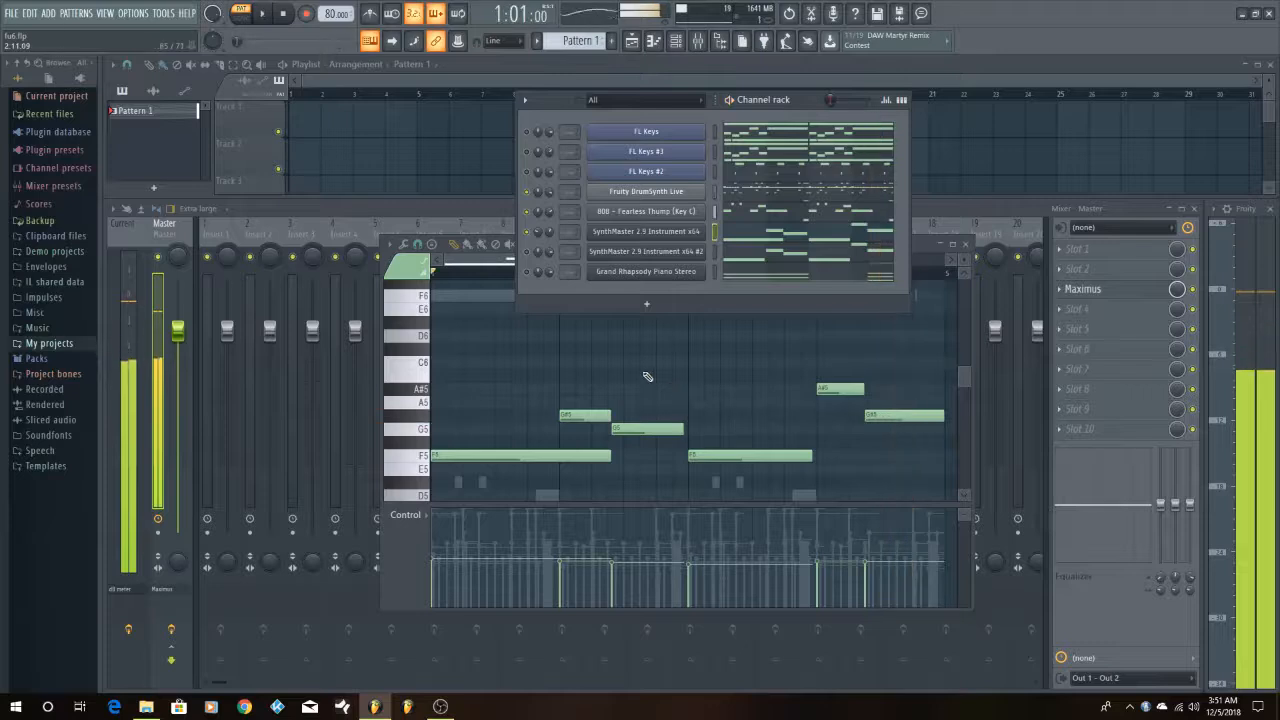
Open the SynthMaster 2.9 Instrument x64 #2 plugin, show its preset browser with the loaded BT every now and then preset, and close it
{"action": "left_click", "coordinate": [652, 252]}
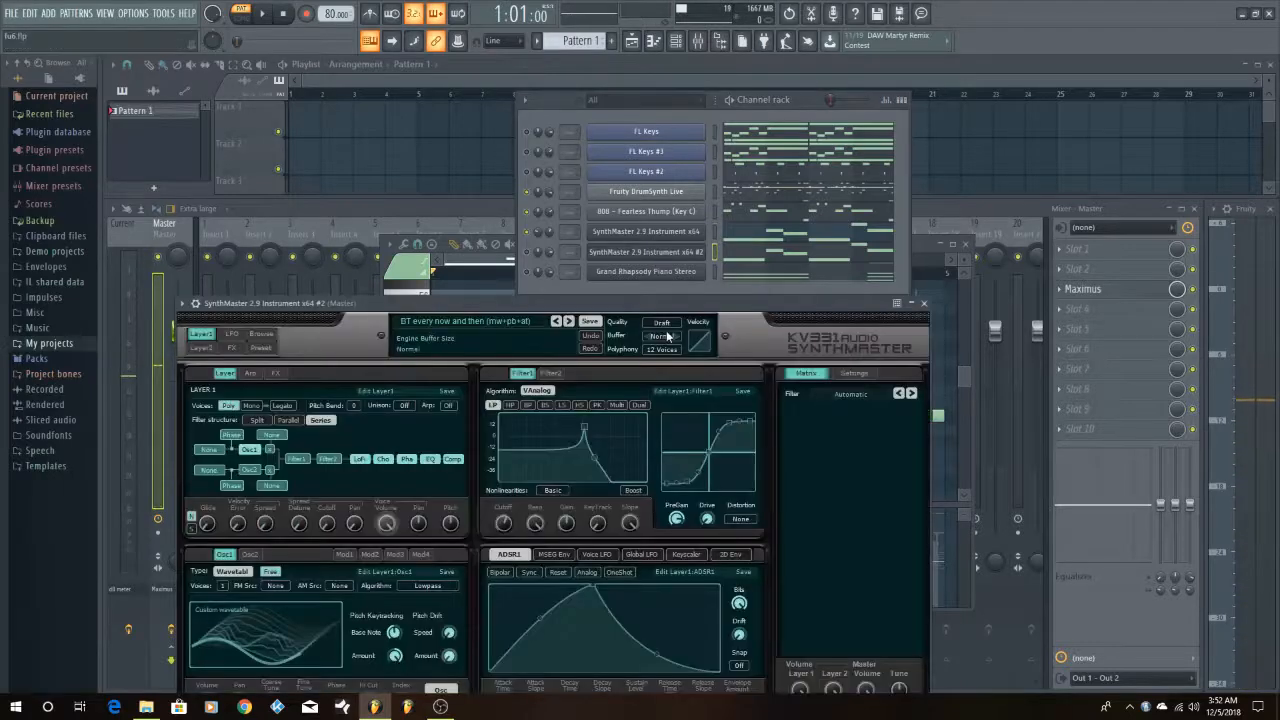
{"action": "left_click_drag", "start_coordinate": [660, 304], "coordinate": [711, 257]}
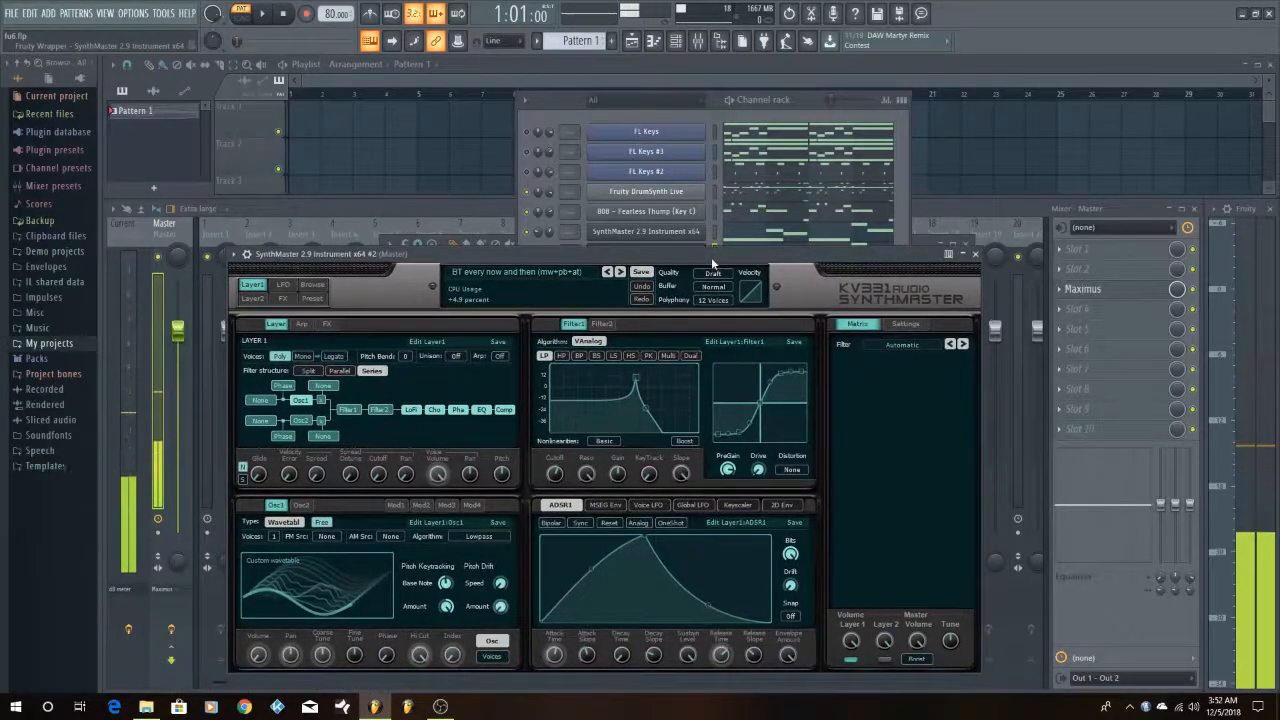
{"action": "left_click", "coordinate": [312, 285]}
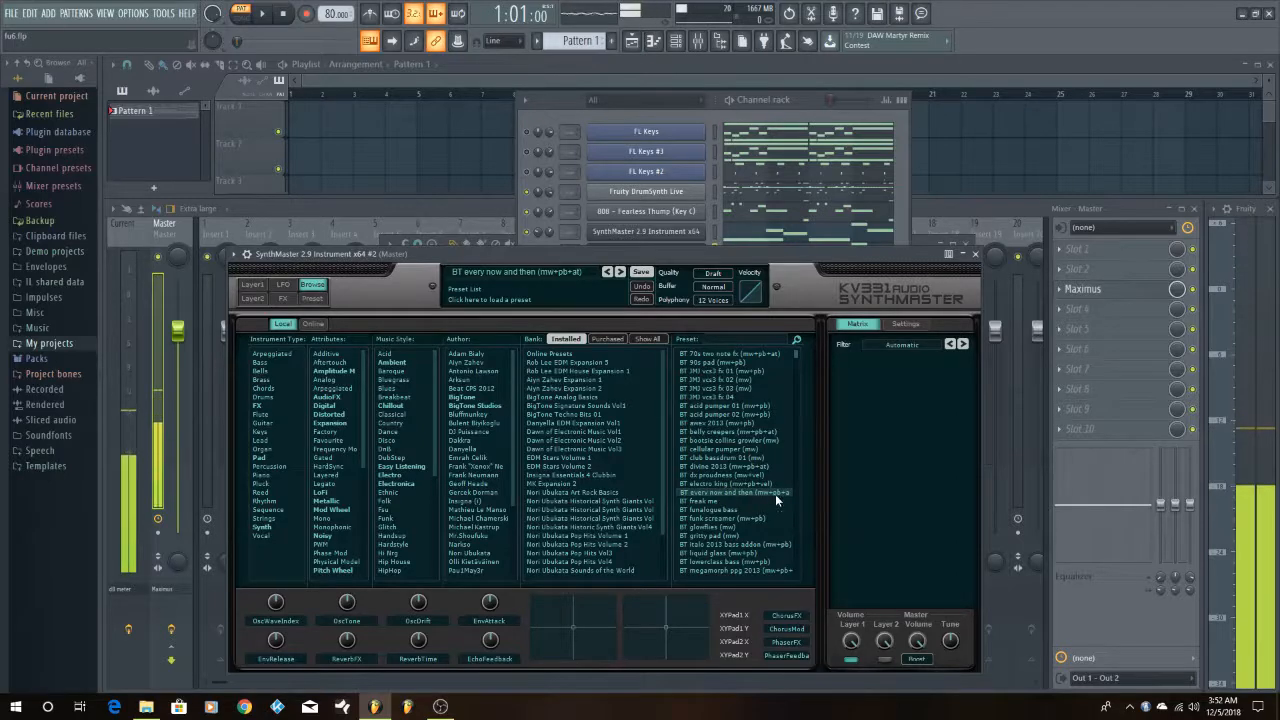
{"action": "left_click", "coordinate": [978, 257]}
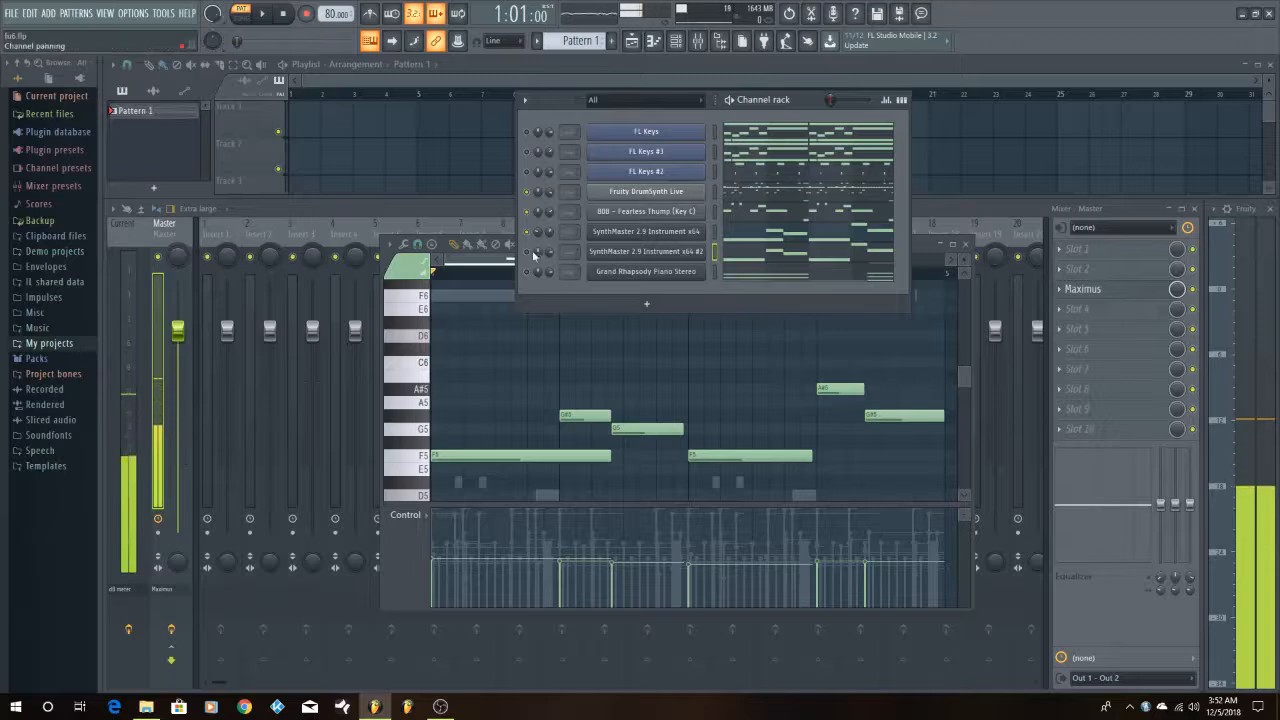
Examine the F6 to A#6 melody notes of SynthMaster 2.9 Instrument x64 #2 in the piano roll
{"action": "left_click", "coordinate": [775, 255]}
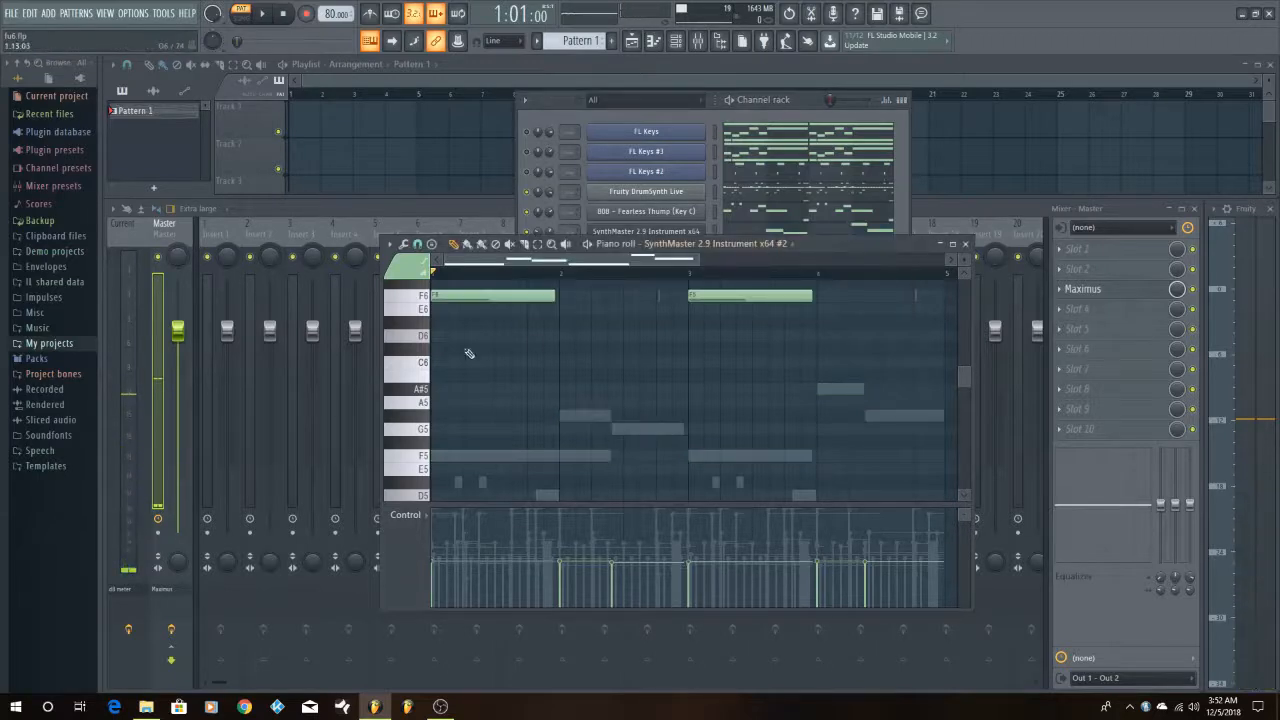
{"action": "scroll", "coordinate": [421, 337], "scroll_direction": "up", "scroll_amount": 2}
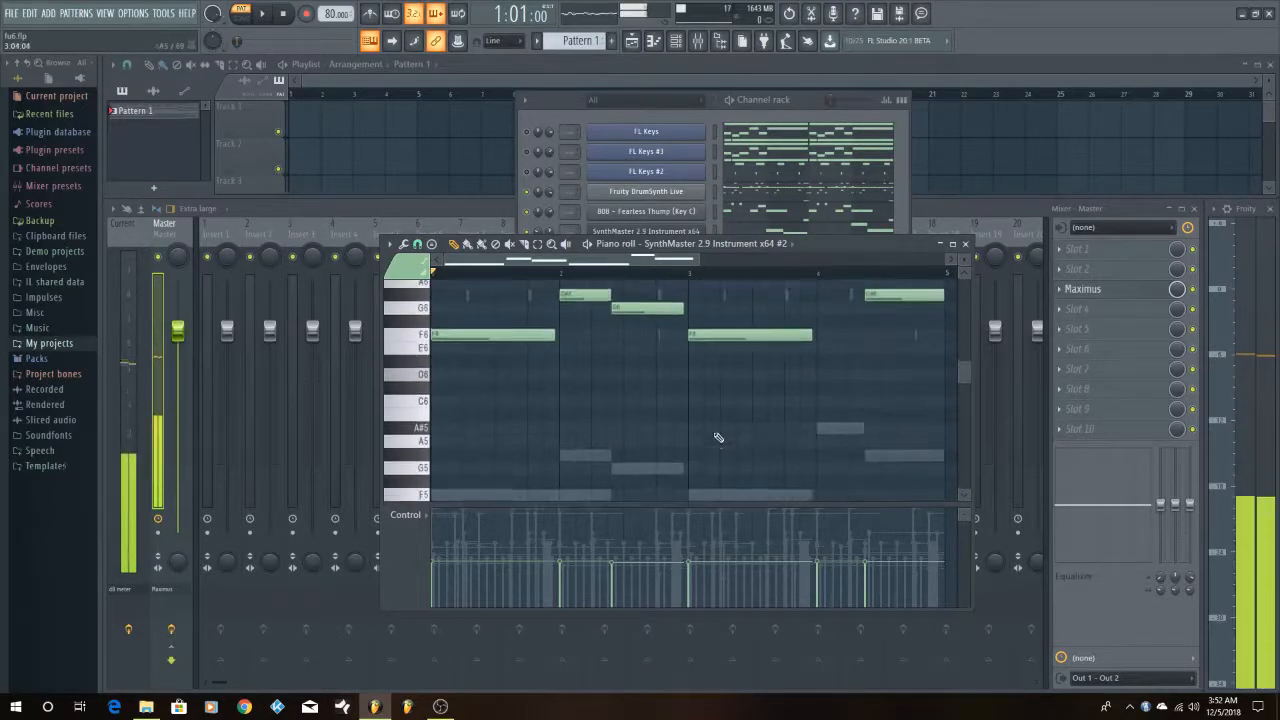
{"action": "scroll", "coordinate": [718, 437], "scroll_direction": "down", "scroll_amount": 2}
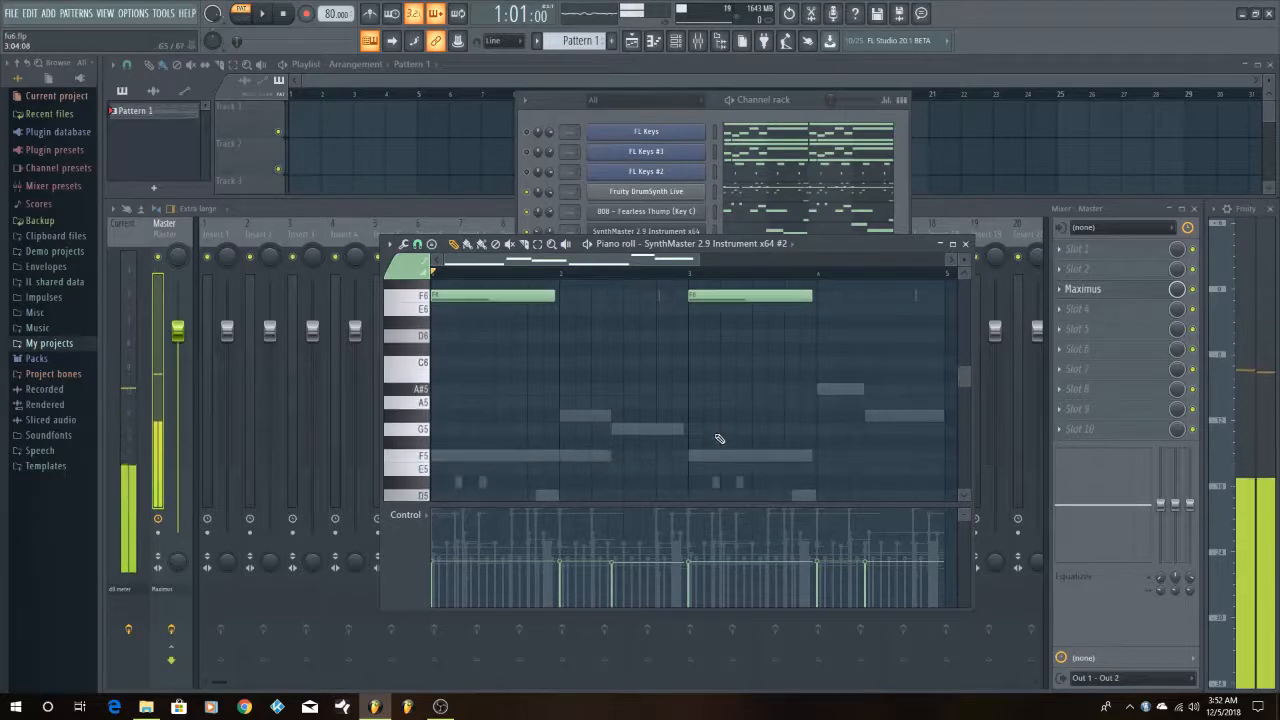
{"action": "scroll", "coordinate": [719, 438], "scroll_direction": "up", "scroll_amount": 3}
{"action": "scroll", "coordinate": [719, 438], "scroll_direction": "down", "scroll_amount": 3}
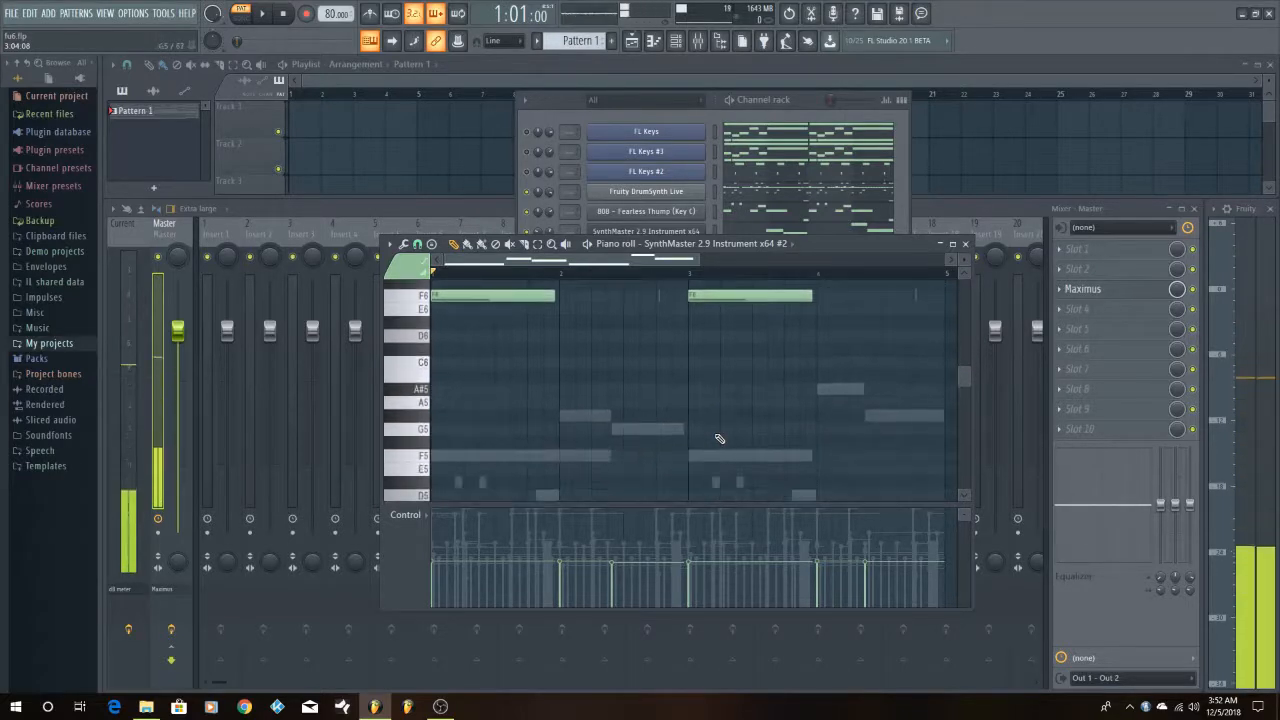
{"action": "scroll", "coordinate": [719, 438], "scroll_direction": "up", "scroll_amount": 2}
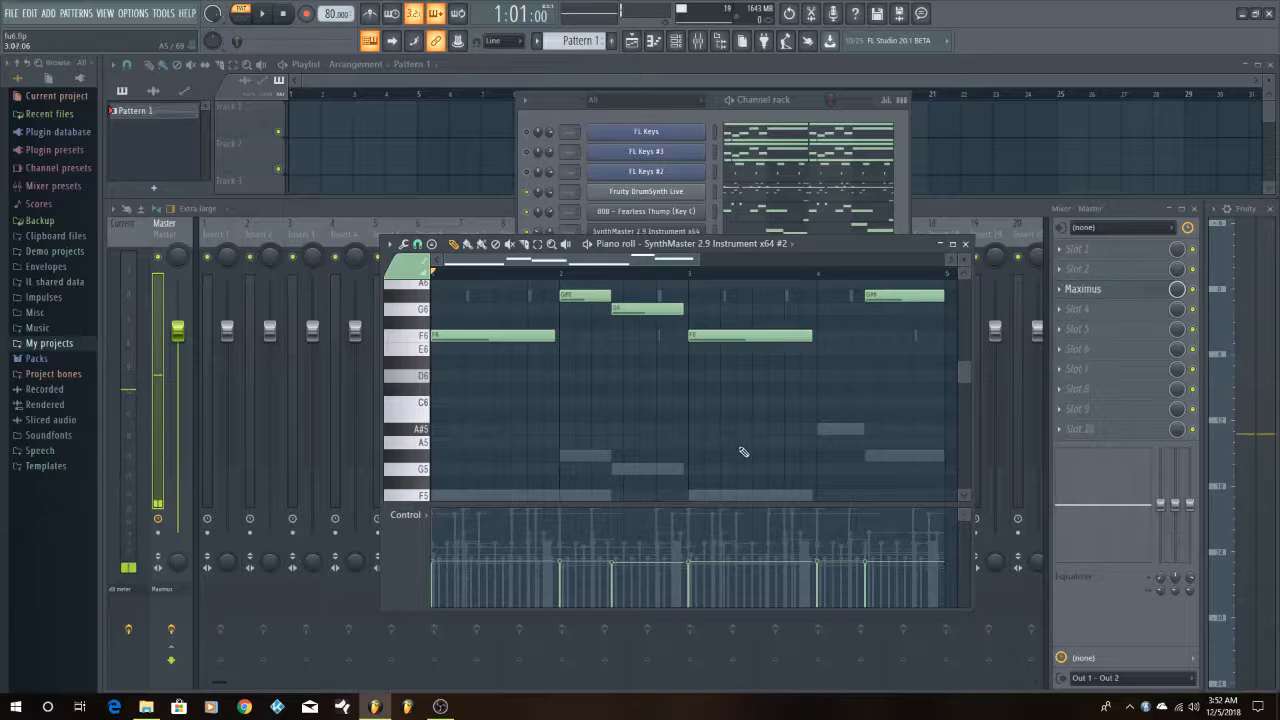
{"action": "scroll", "coordinate": [744, 452], "scroll_direction": "up", "scroll_amount": 2}
{"action": "scroll", "coordinate": [744, 452], "scroll_direction": "down", "scroll_amount": 2}
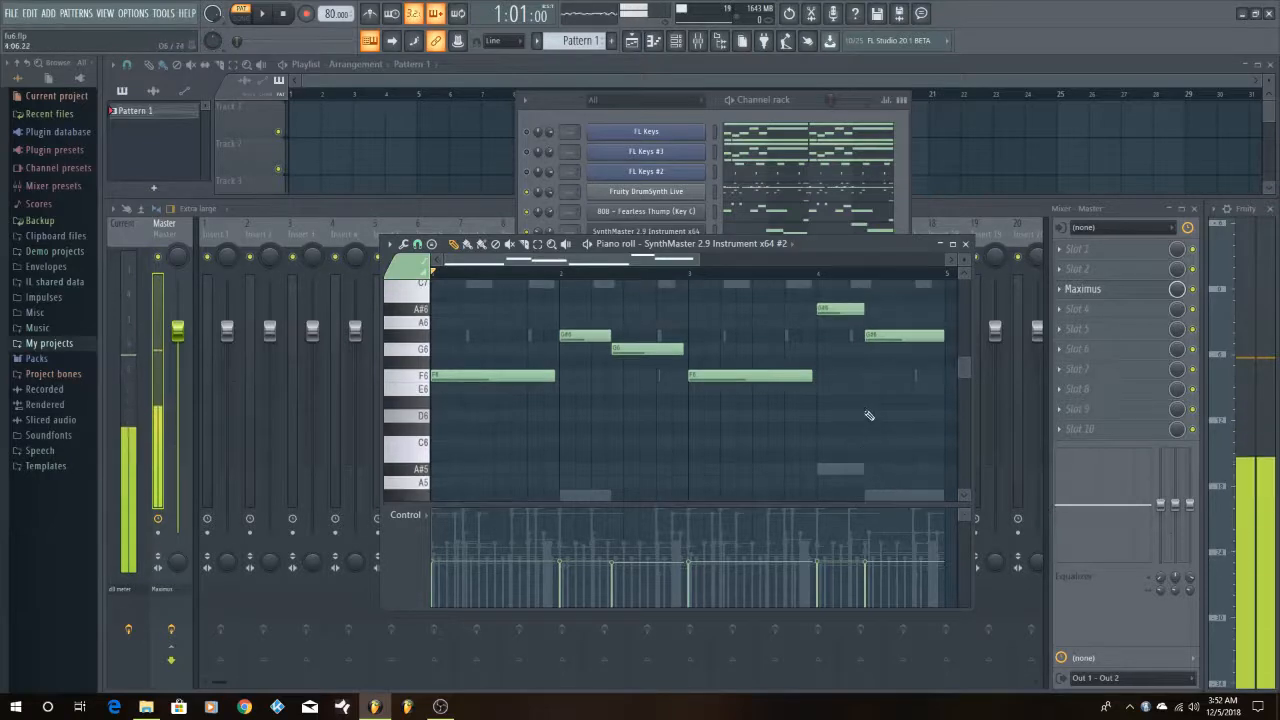
{"action": "scroll", "coordinate": [869, 415], "scroll_direction": "up", "scroll_amount": 3}
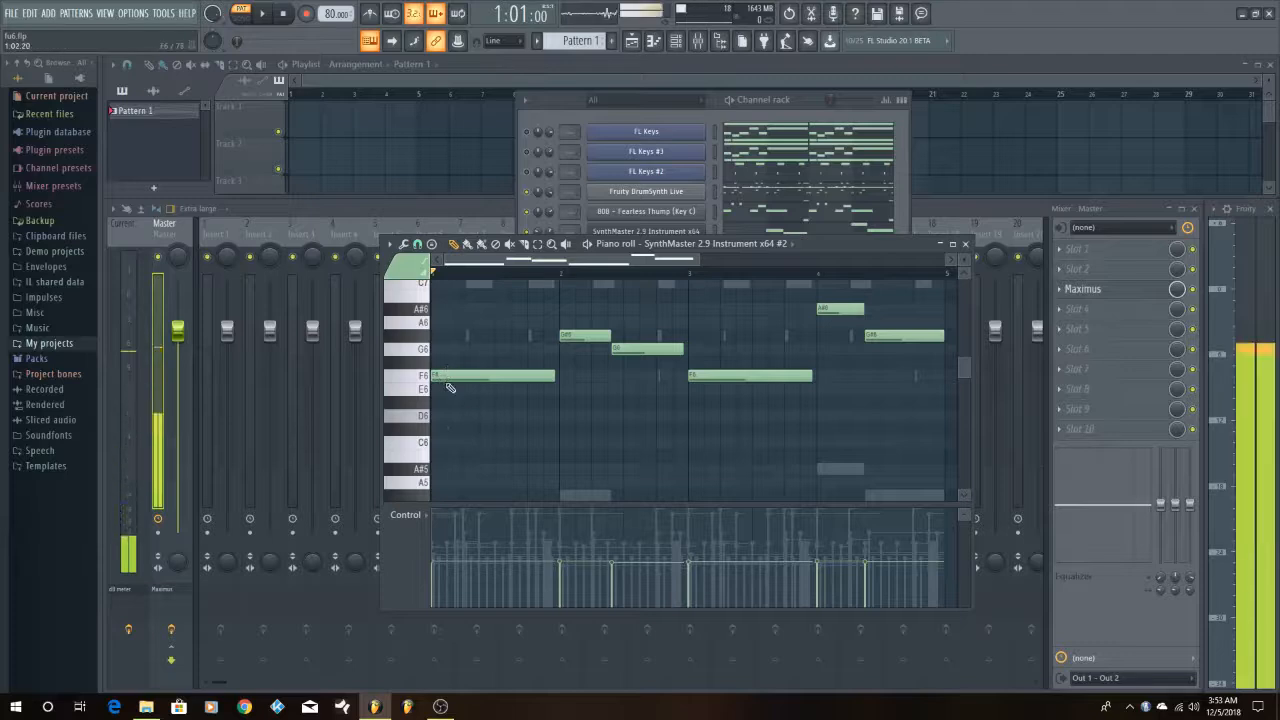
Bring the channel rack forward and play the pattern twice with the drums, 808 and both SynthMaster layers, stopping after each playback
{"action": "left_click", "coordinate": [767, 98]}
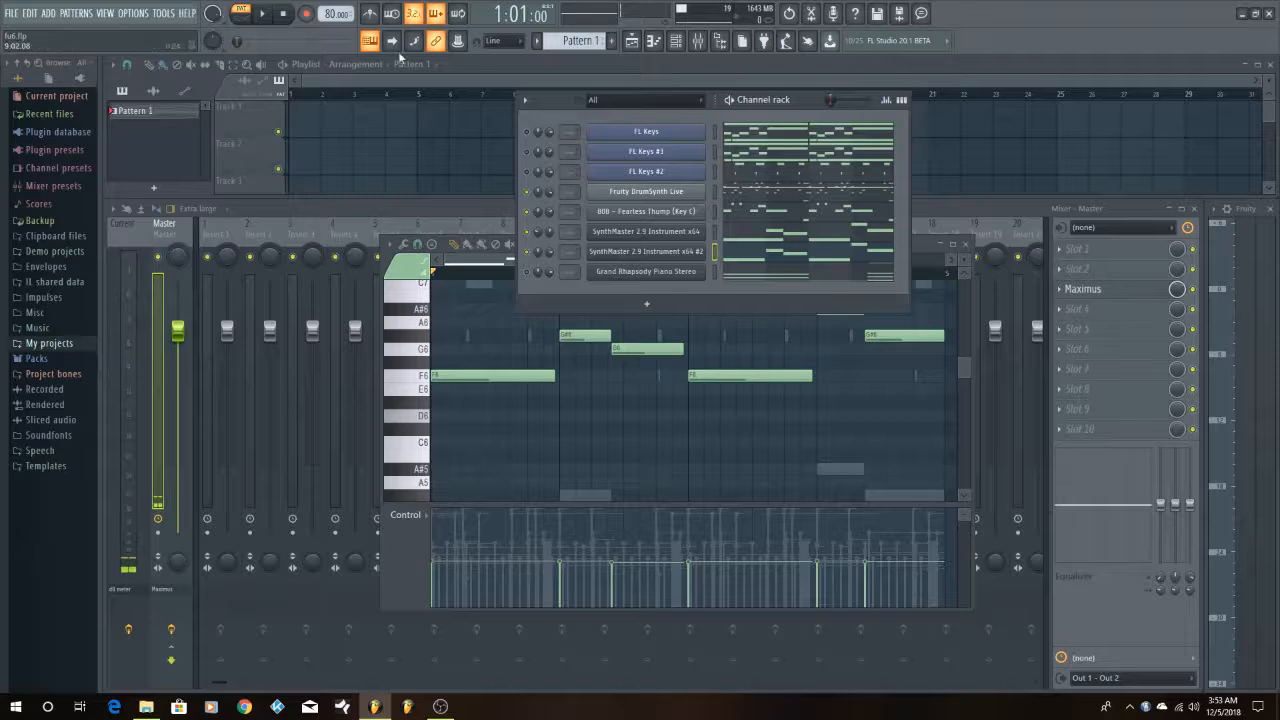
{"action": "left_click", "coordinate": [262, 15]}
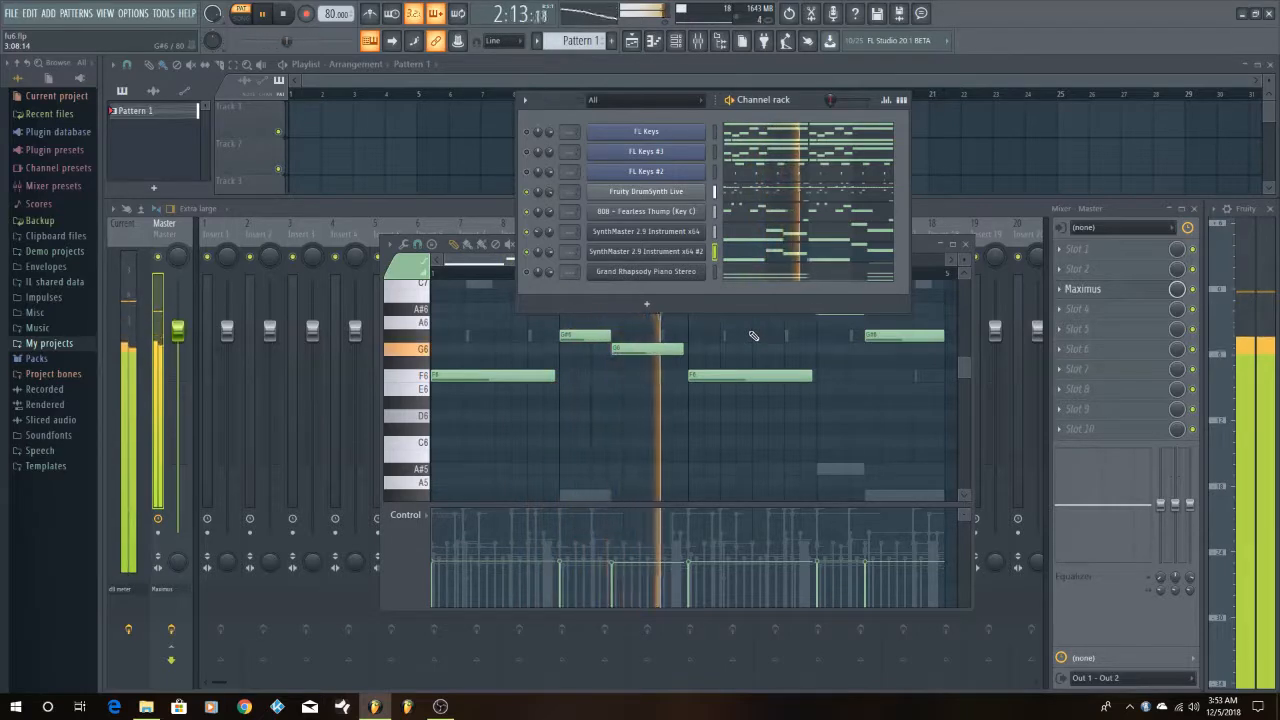
{"action": "key", "text": "space"}
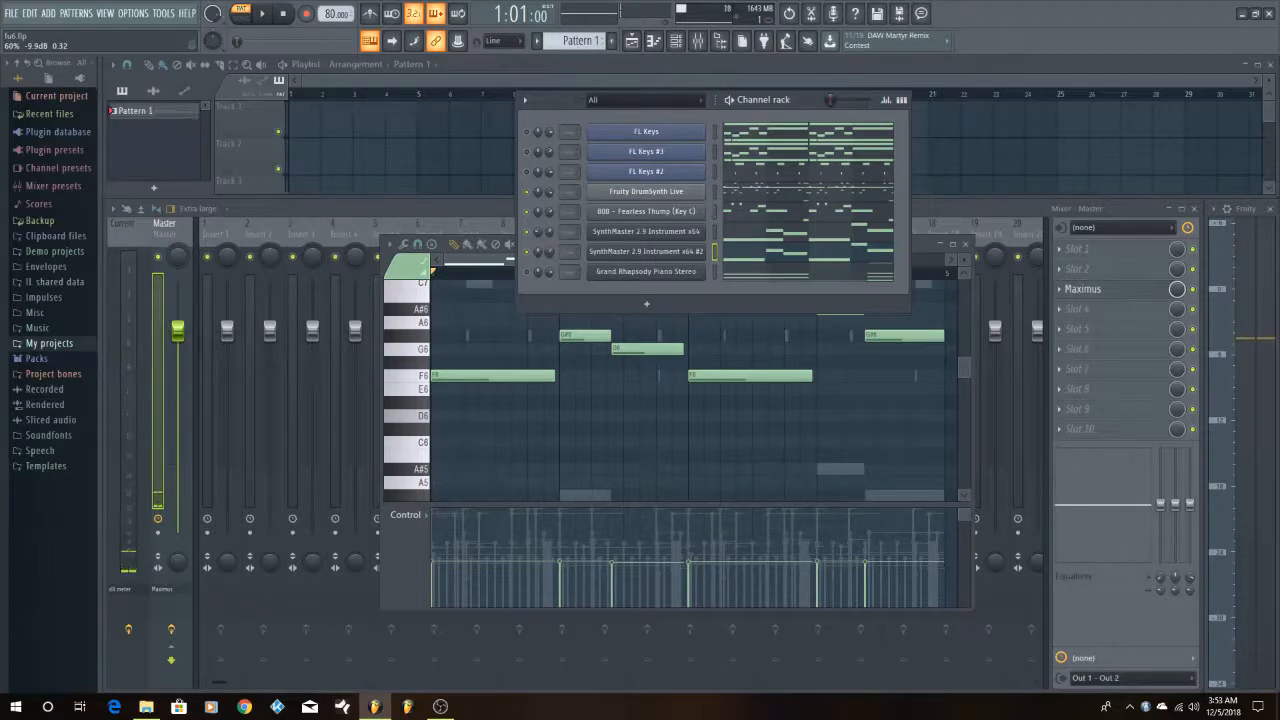
{"action": "left_click", "coordinate": [266, 14]}
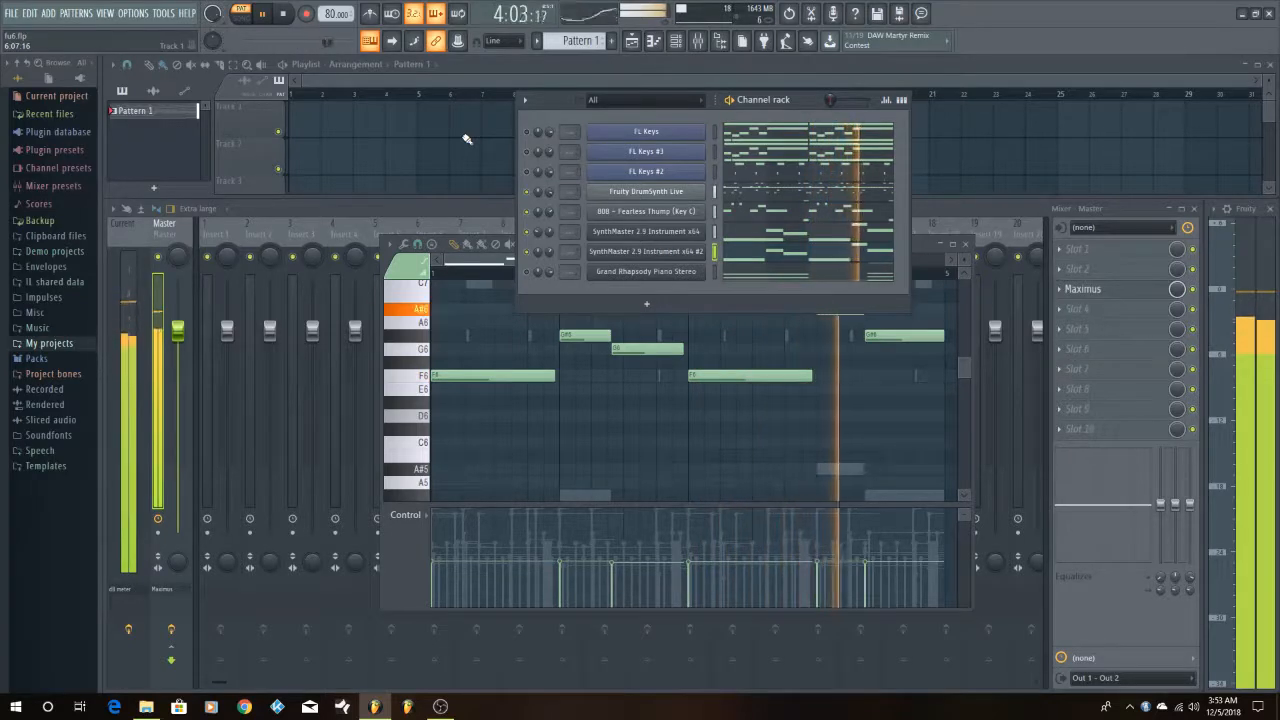
{"action": "key", "text": "space"}
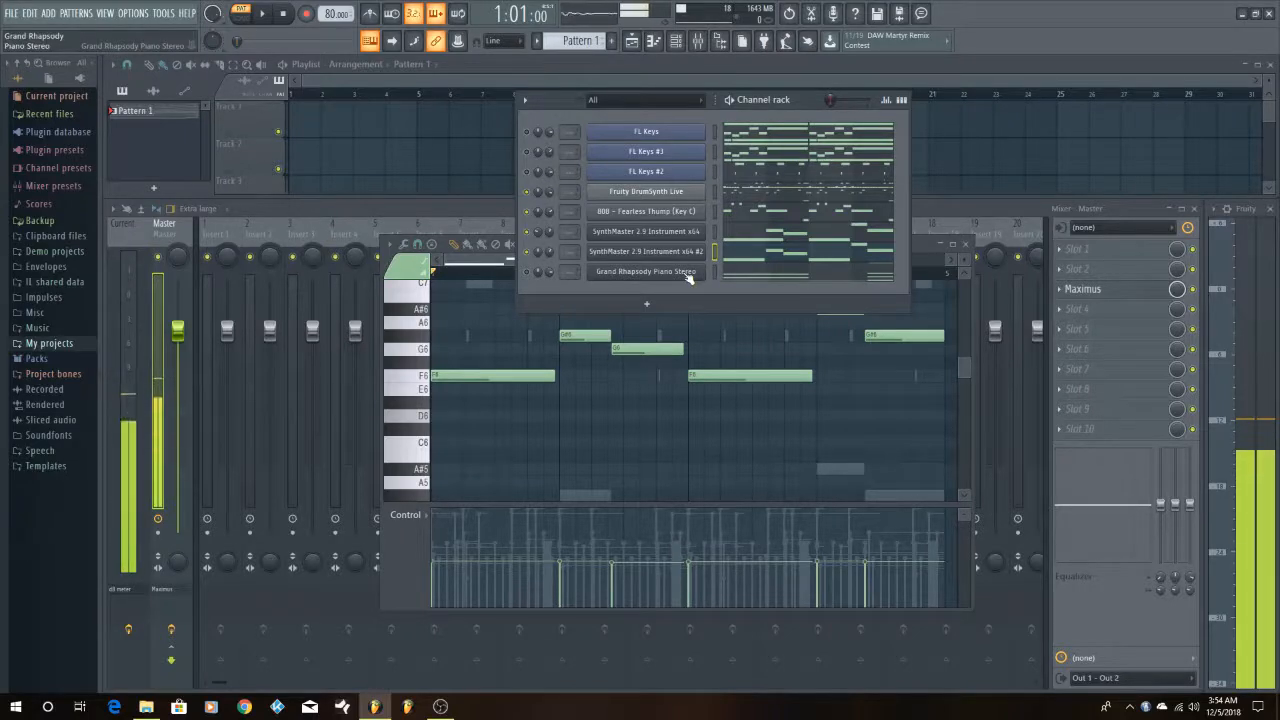
Open the Grand Rhapsody Piano Stereo plugin, expand it to show the full piano view, and close its window
{"action": "left_click", "coordinate": [646, 271]}
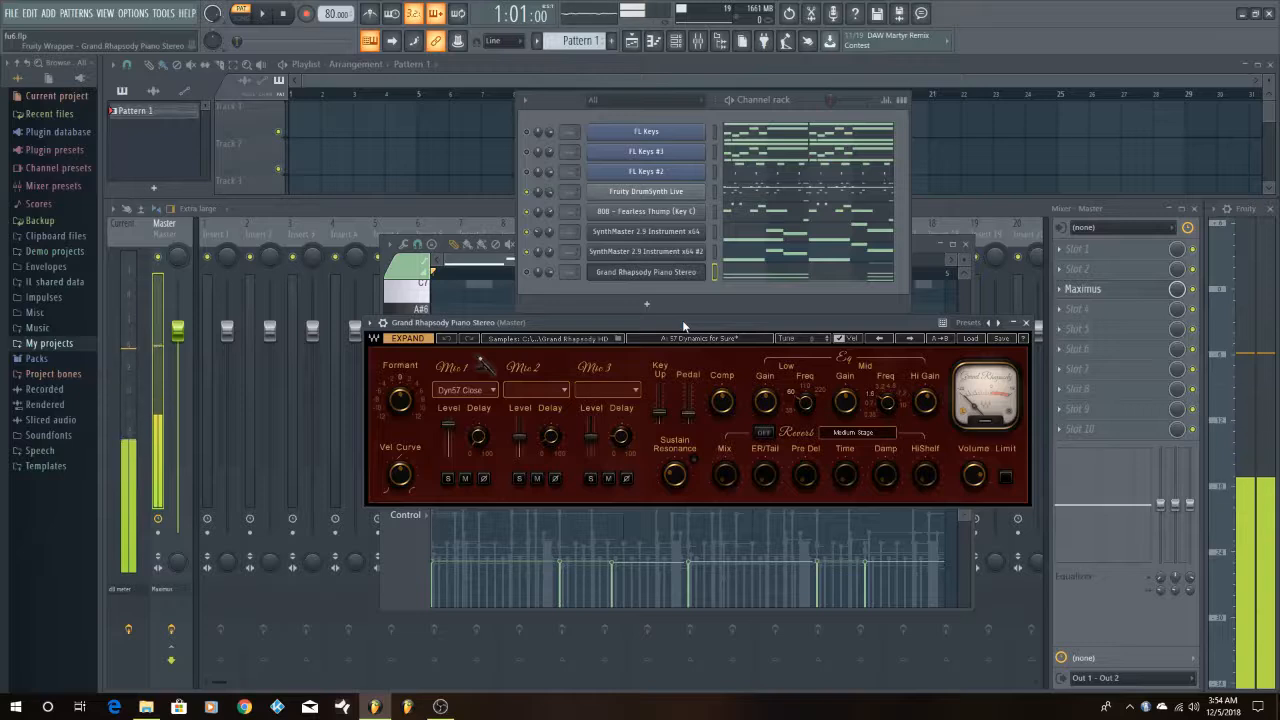
{"action": "left_click_drag", "start_coordinate": [682, 320], "coordinate": [649, 309]}
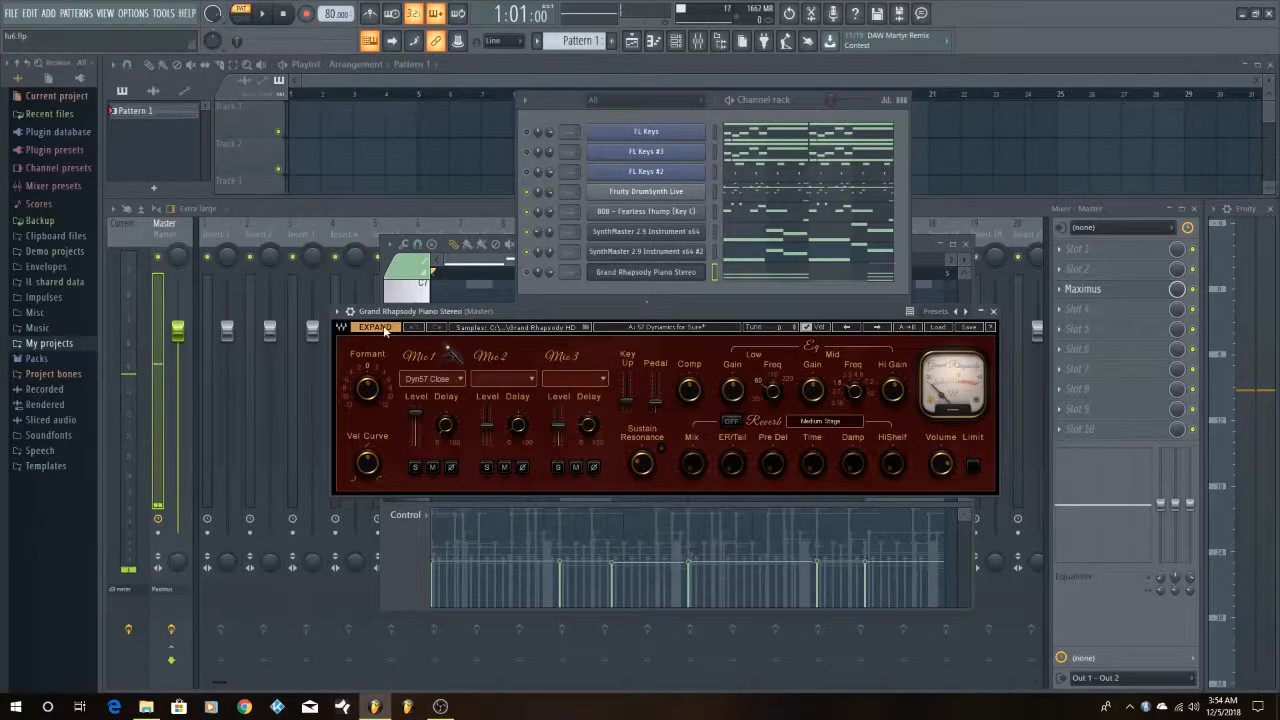
{"action": "left_click_drag", "start_coordinate": [610, 312], "coordinate": [633, 147]}
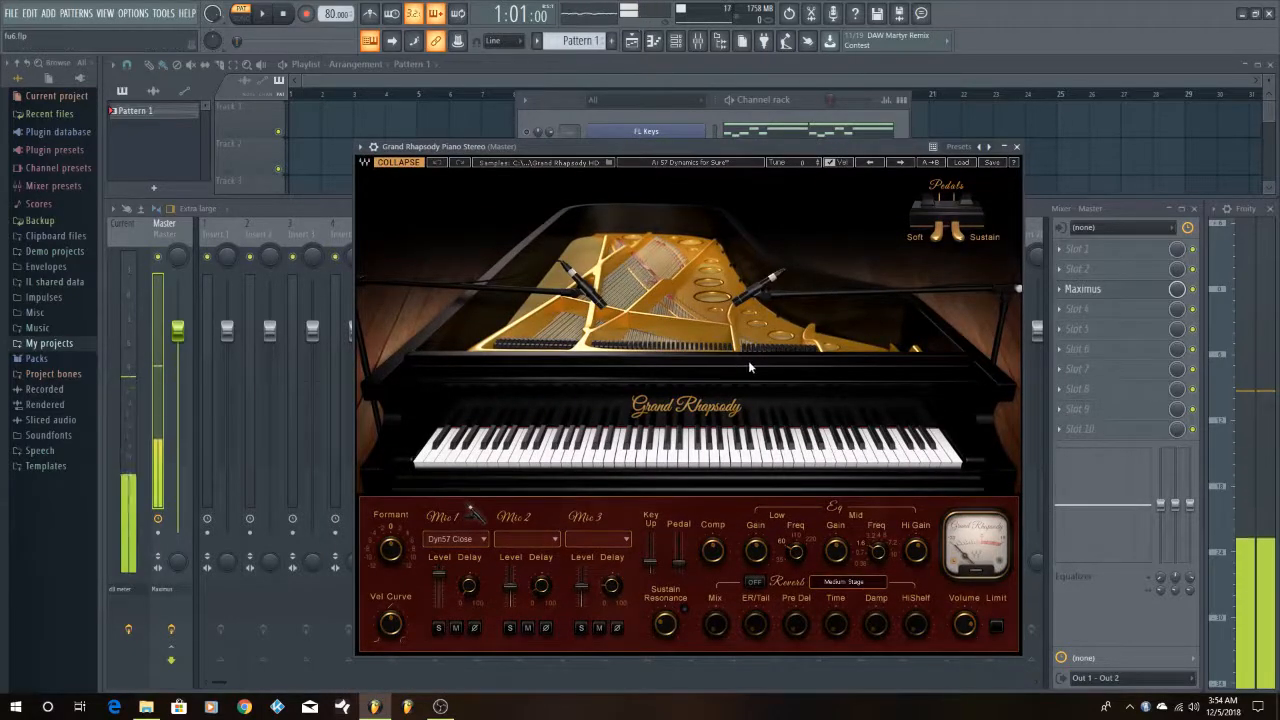
{"action": "left_click", "coordinate": [1017, 148]}
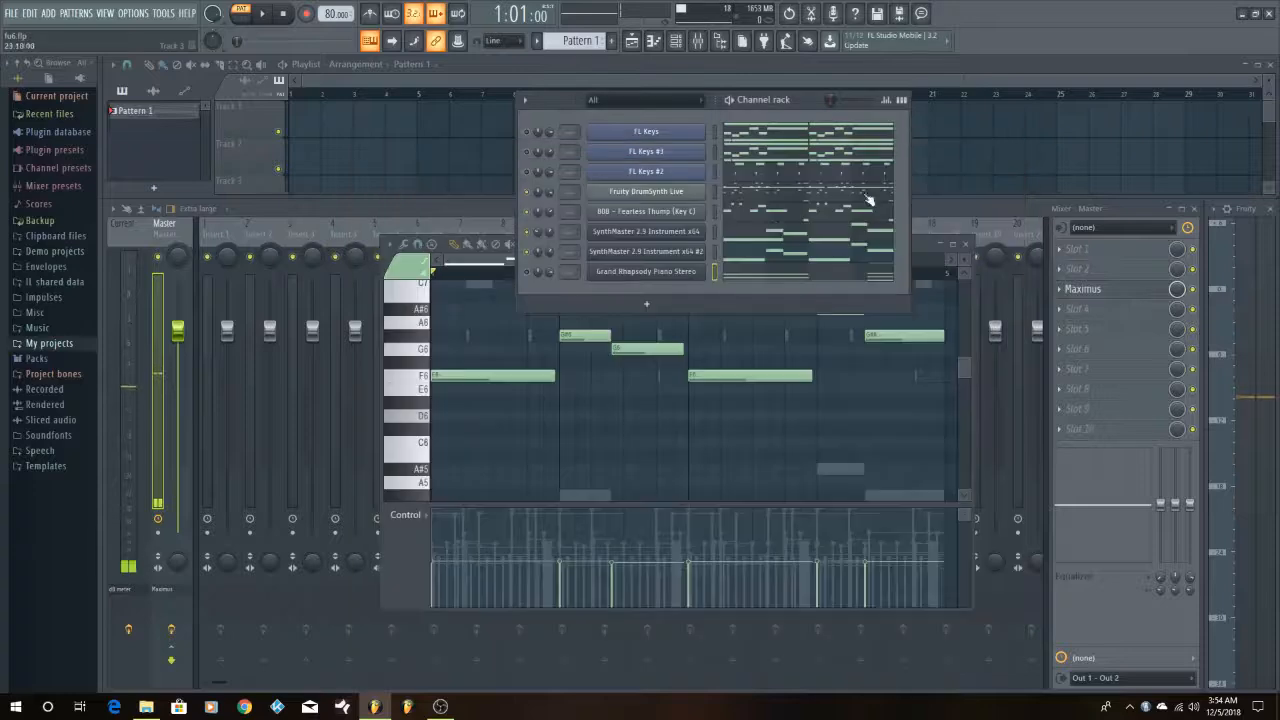
Open the Grand Rhapsody Piano Stereo notes in the piano roll and examine the long sustained notes across the four bars
{"action": "left_click", "coordinate": [738, 278]}
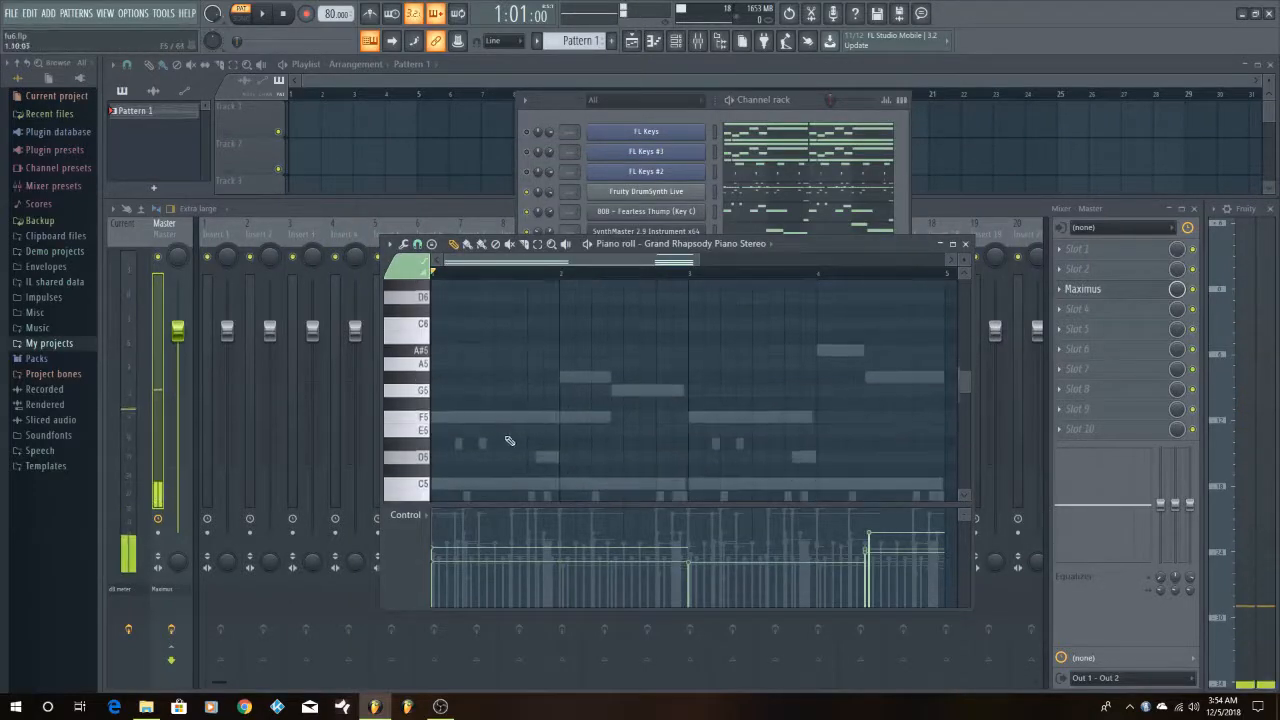
{"action": "scroll", "coordinate": [509, 441], "scroll_direction": "down", "scroll_amount": 6}
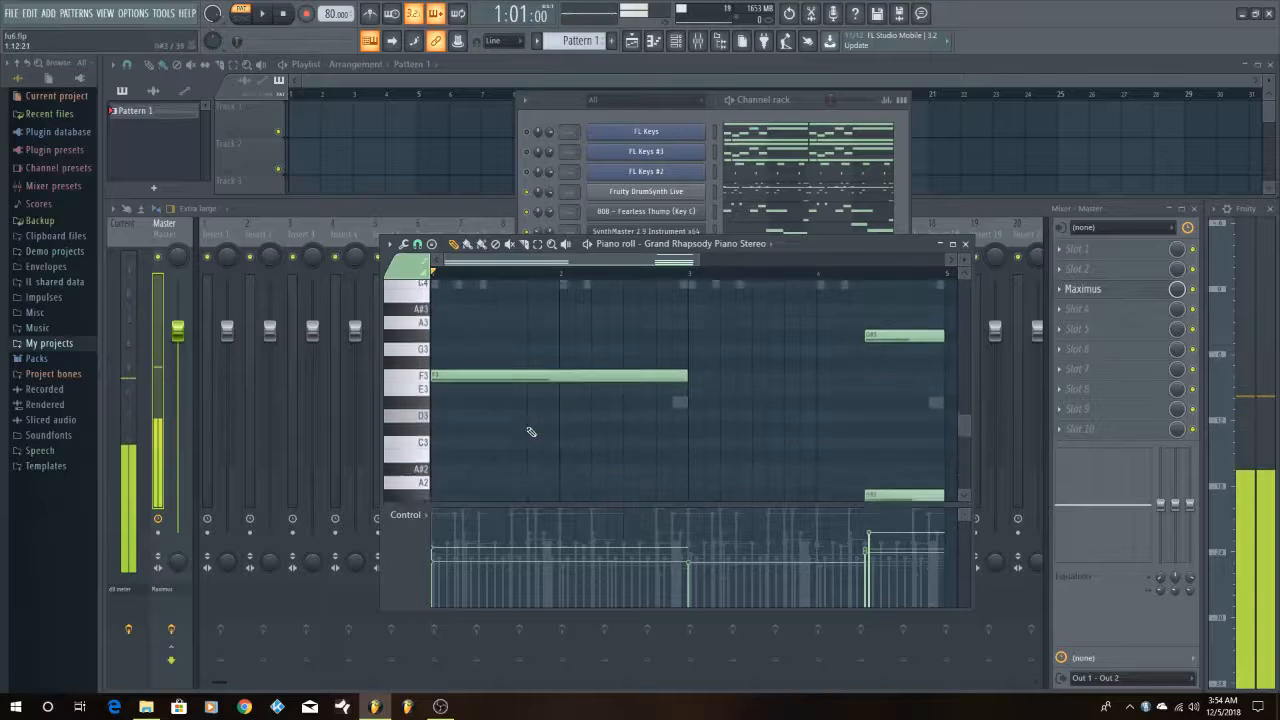
{"action": "scroll", "coordinate": [531, 432], "scroll_direction": "down", "scroll_amount": 2}
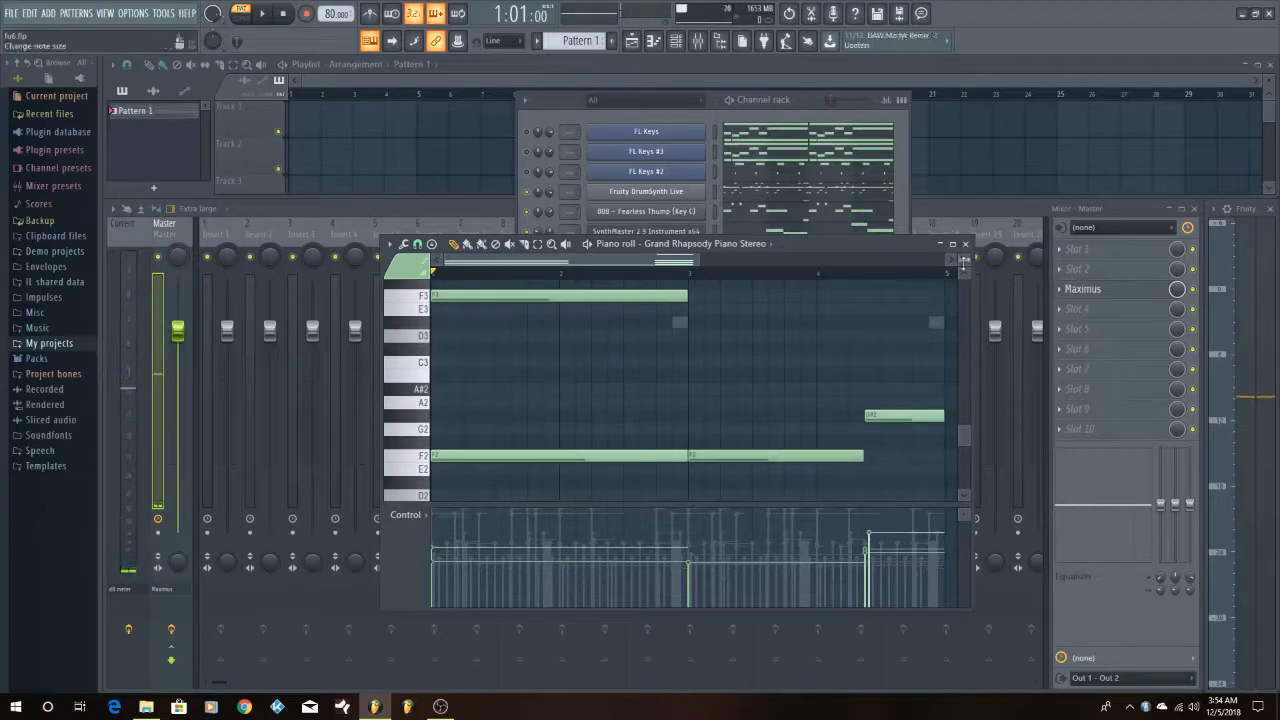
{"action": "scroll", "coordinate": [963, 262], "scroll_direction": "down", "scroll_amount": 4}
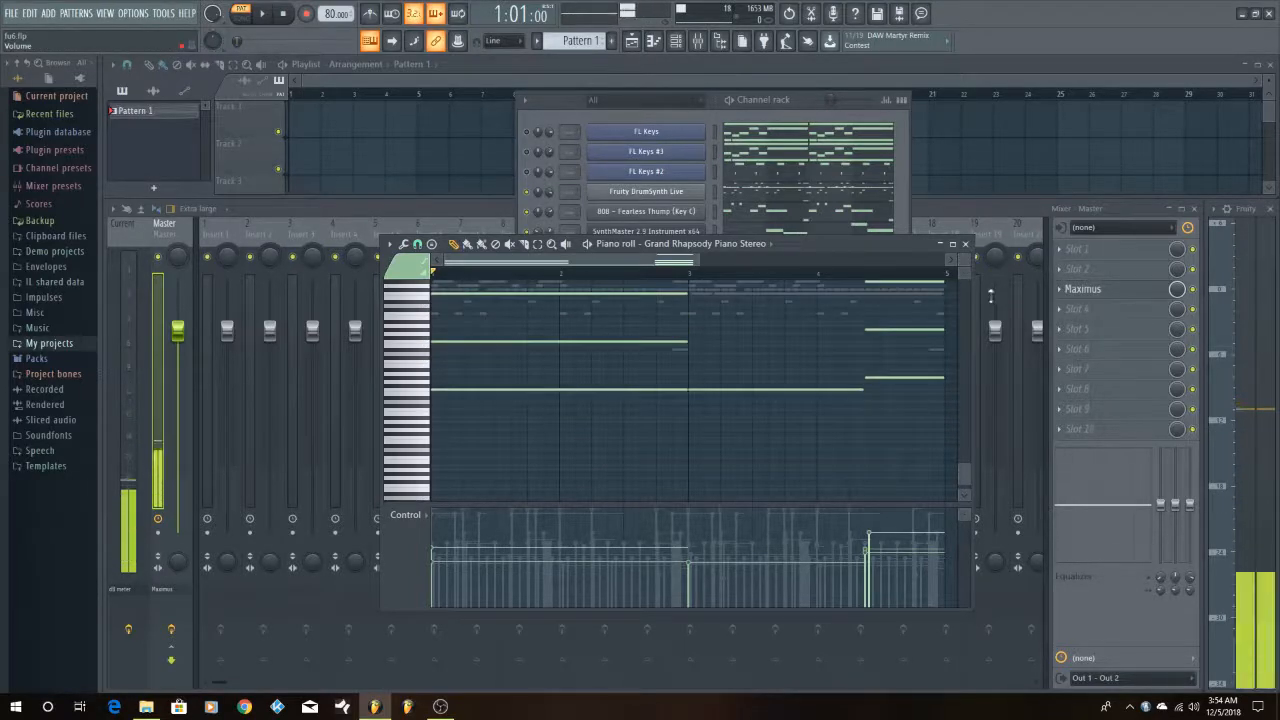
{"action": "scroll", "coordinate": [811, 358], "scroll_direction": "down", "scroll_amount": 1}
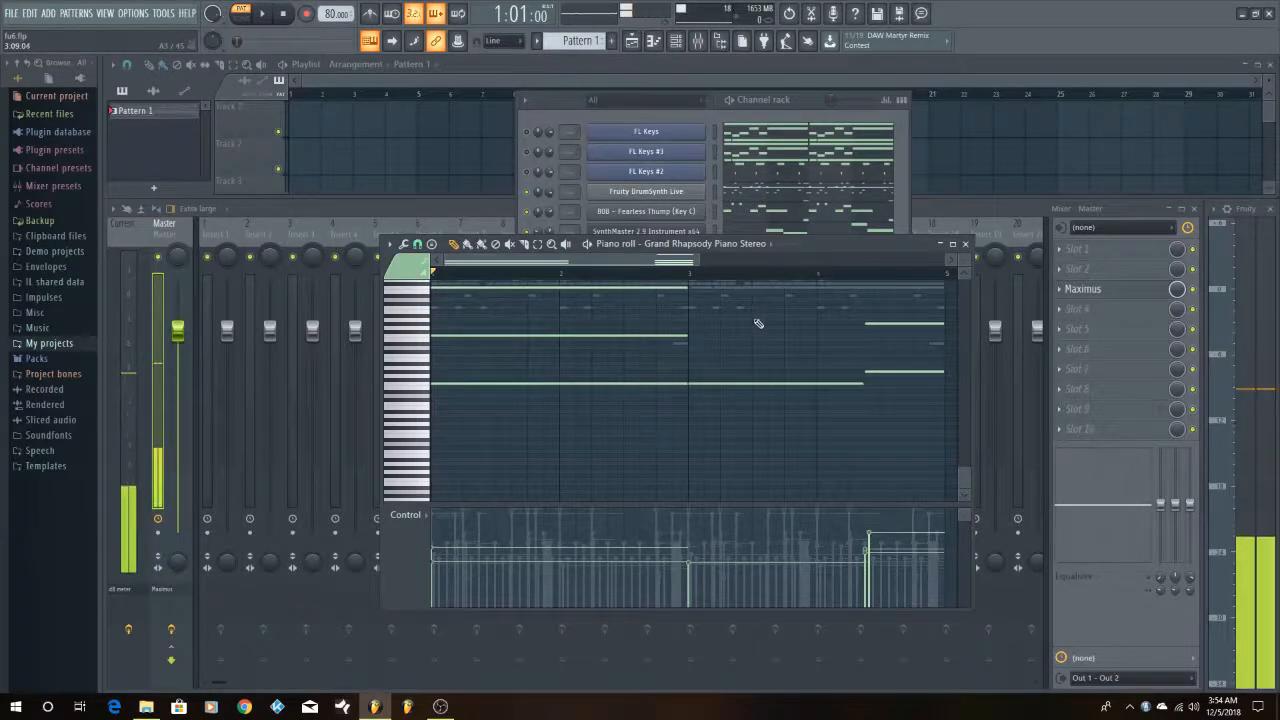
{"action": "scroll", "coordinate": [757, 321], "scroll_direction": "up", "scroll_amount": 2}
{"action": "scroll", "coordinate": [758, 323], "scroll_direction": "up", "scroll_amount": 3}
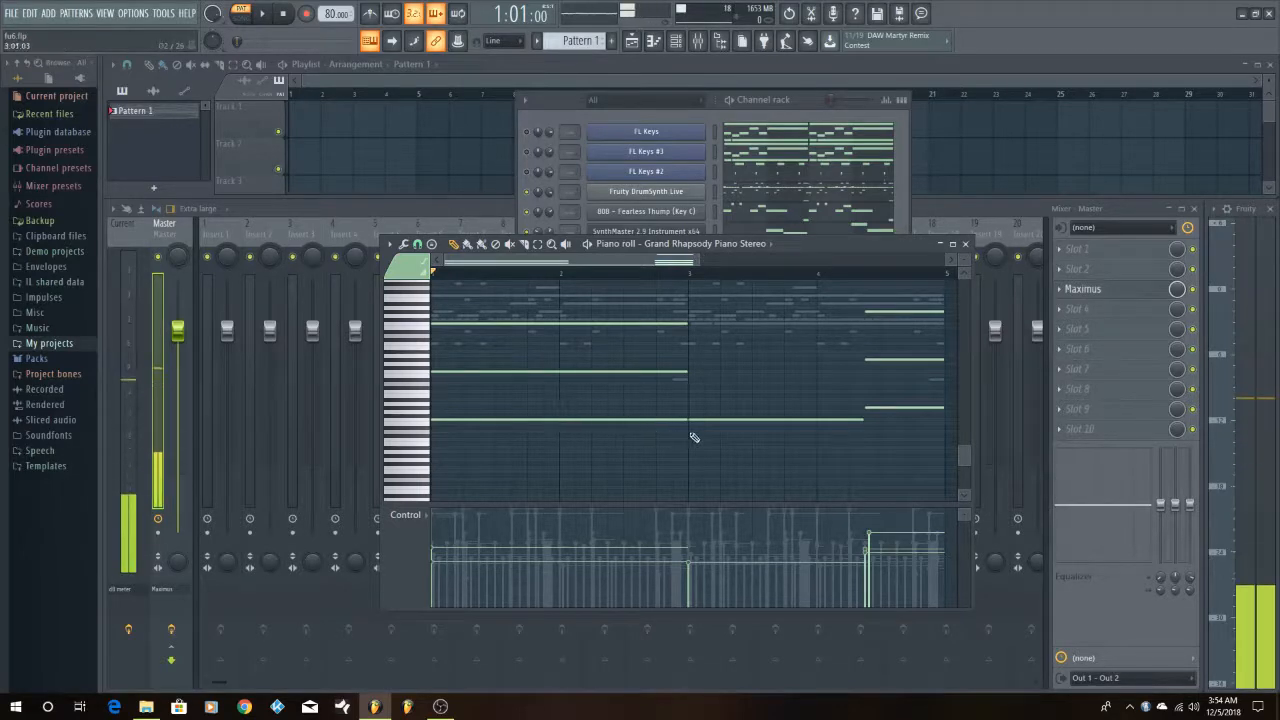
{"action": "scroll", "coordinate": [688, 431], "scroll_direction": "up", "scroll_amount": 2}
{"action": "scroll", "coordinate": [688, 431], "scroll_direction": "up", "scroll_amount": 2}
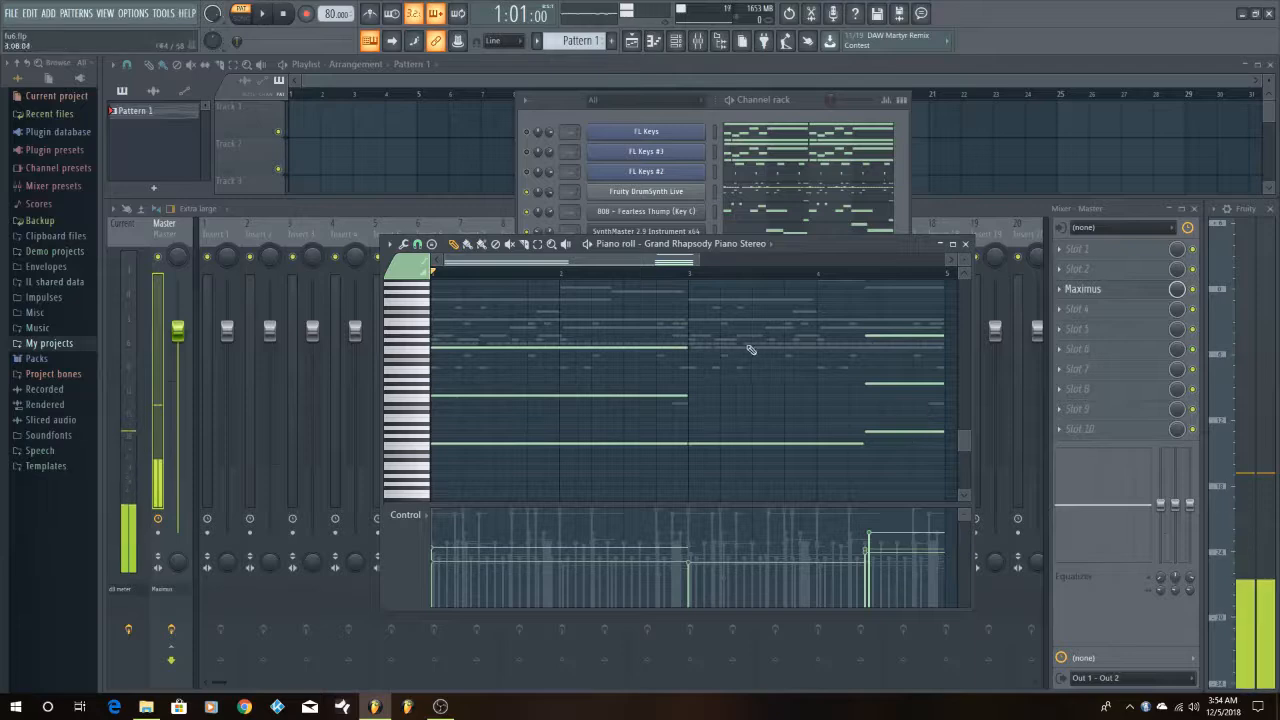
Maximize the piano roll and adjust its vertical zoom to show all the layered Grand Rhapsody Piano octaves
{"action": "left_click", "coordinate": [953, 244]}
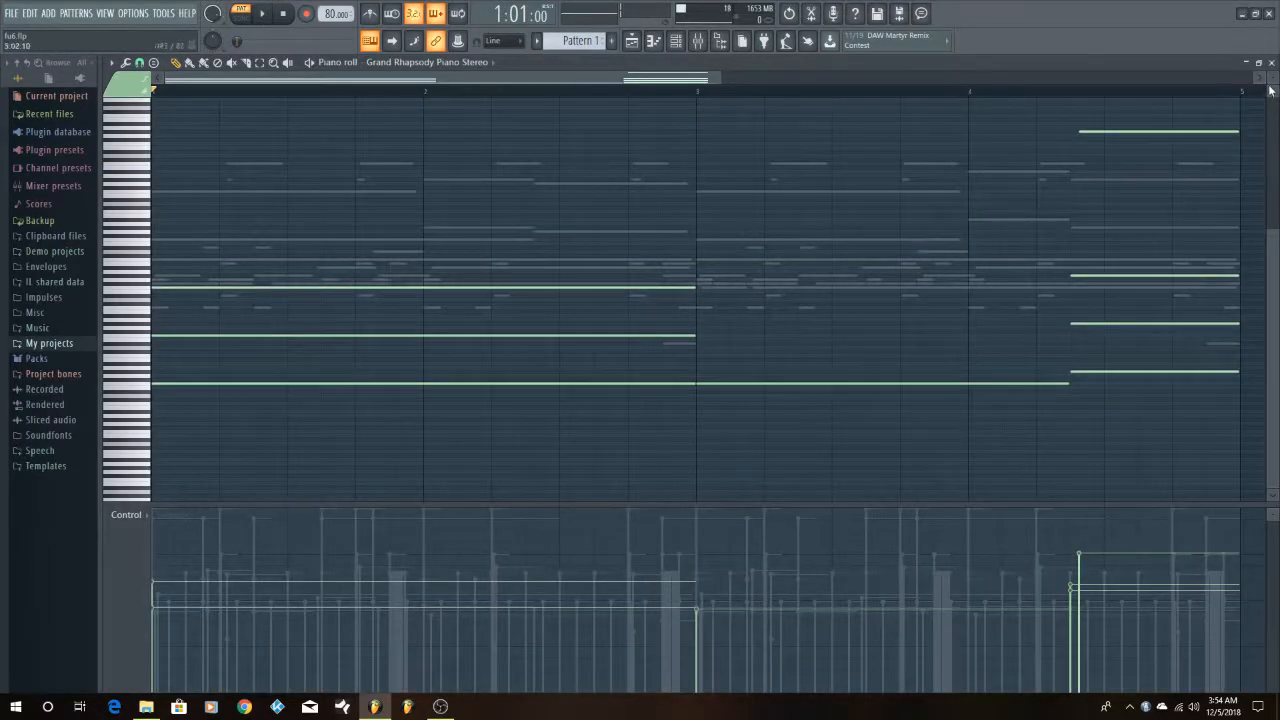
{"action": "left_click_drag", "start_coordinate": [1272, 79], "coordinate": [1272, 68]}
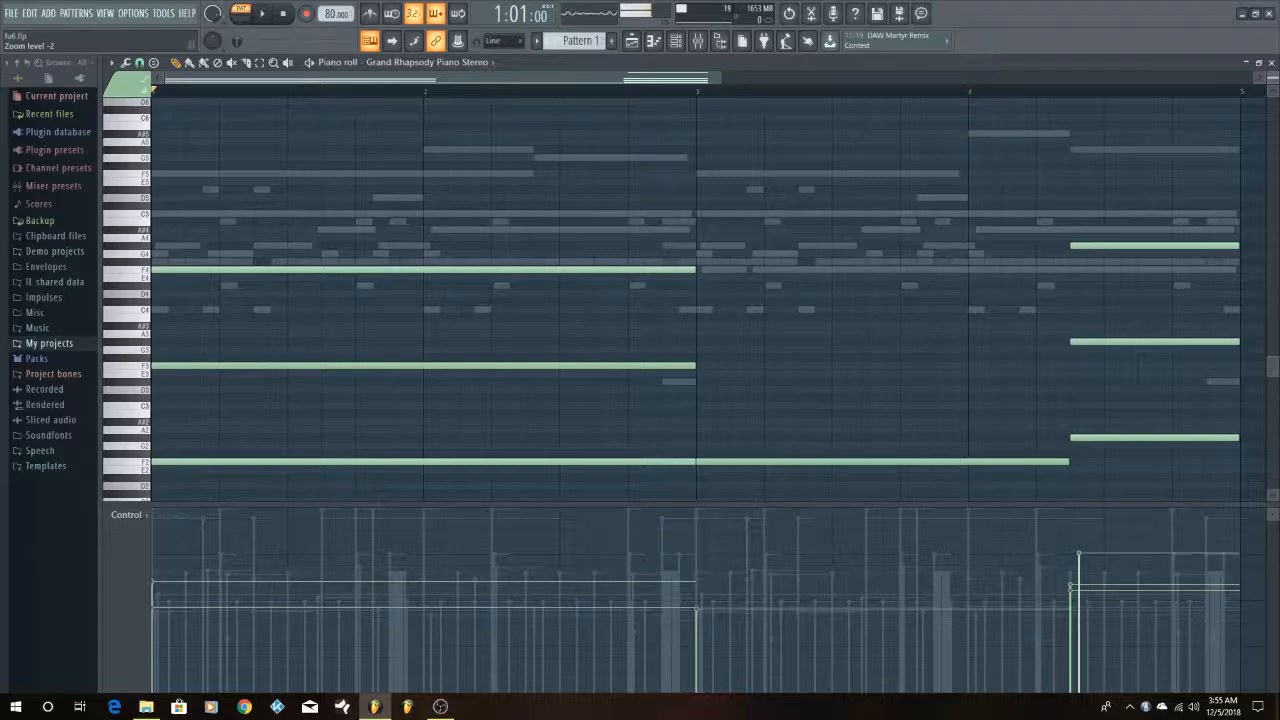
{"action": "left_click_drag", "start_coordinate": [1272, 79], "coordinate": [1272, 90]}
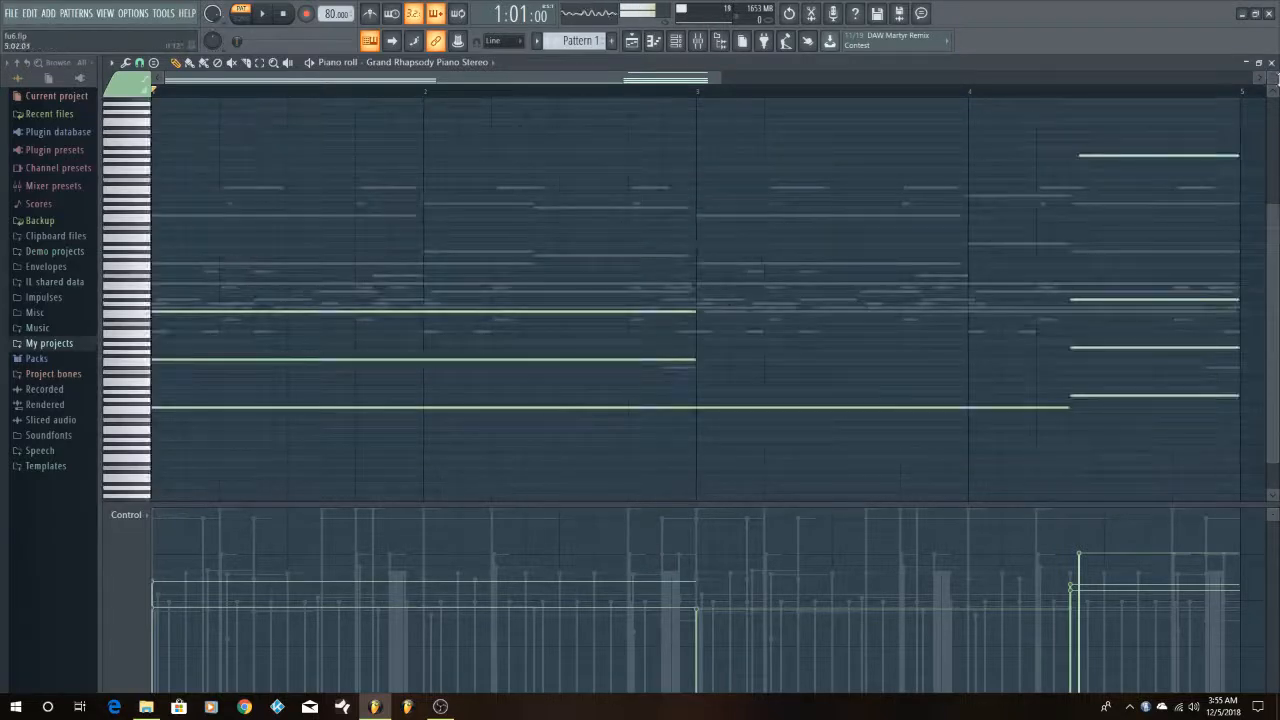
{"action": "left_click_drag", "start_coordinate": [1272, 79], "coordinate": [1272, 70]}
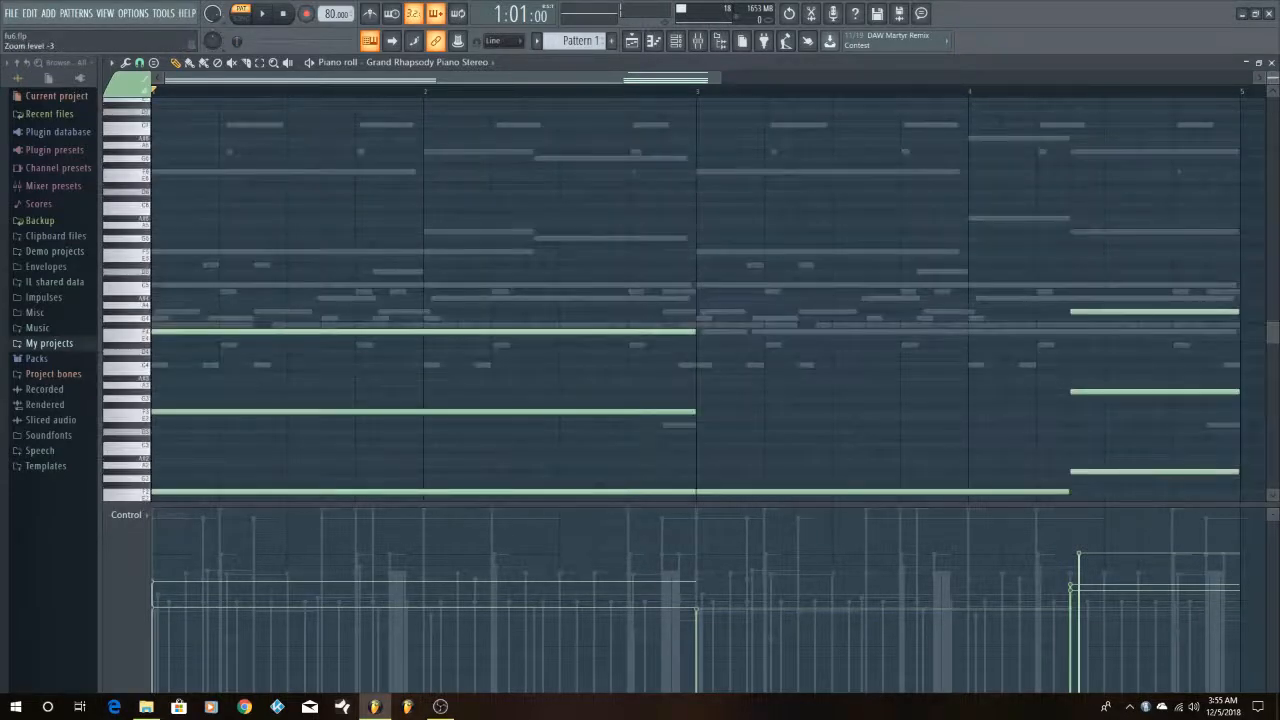
{"action": "scroll", "coordinate": [900, 236], "scroll_direction": "down", "scroll_amount": 2}
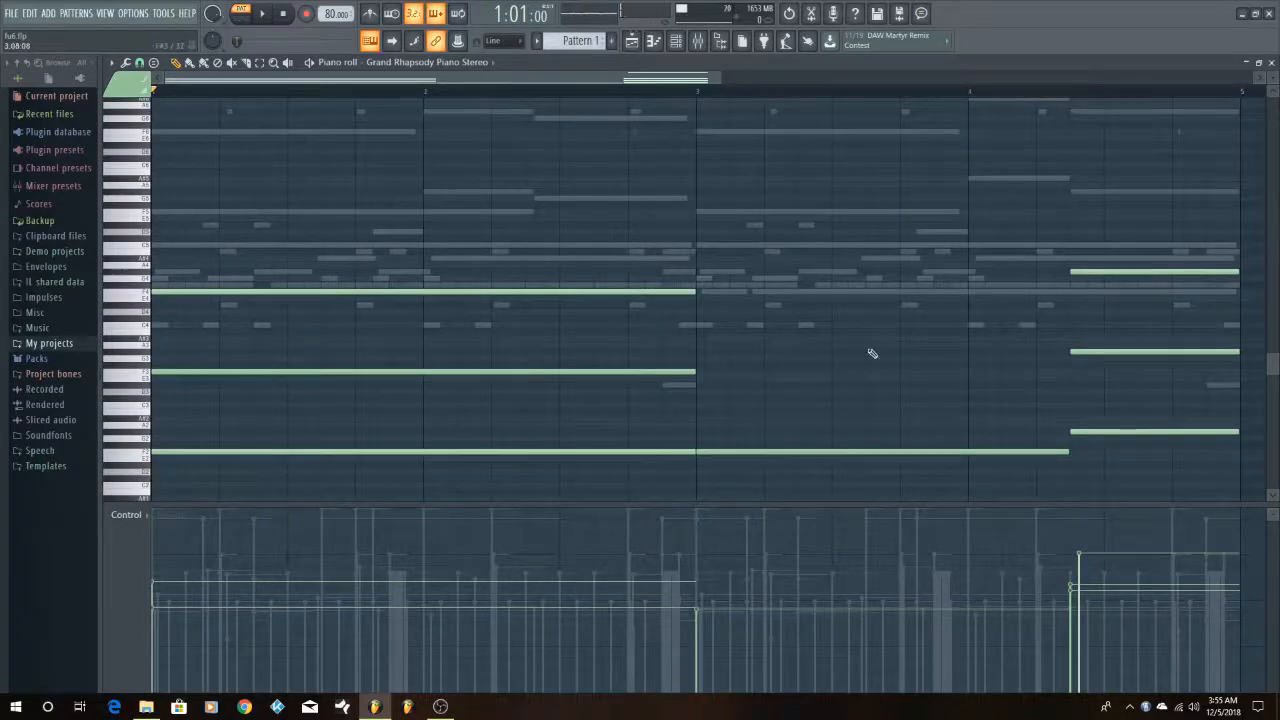
Select the G#2, G#3 and G#4 notes at the end of bar 4 and inspect them enlarged alongside the sustained F notes
{"action": "left_click_drag", "start_coordinate": [1135, 231], "coordinate": [1178, 454]}
{"action": "scroll", "coordinate": [1062, 412], "scroll_direction": "down", "scroll_amount": 1}
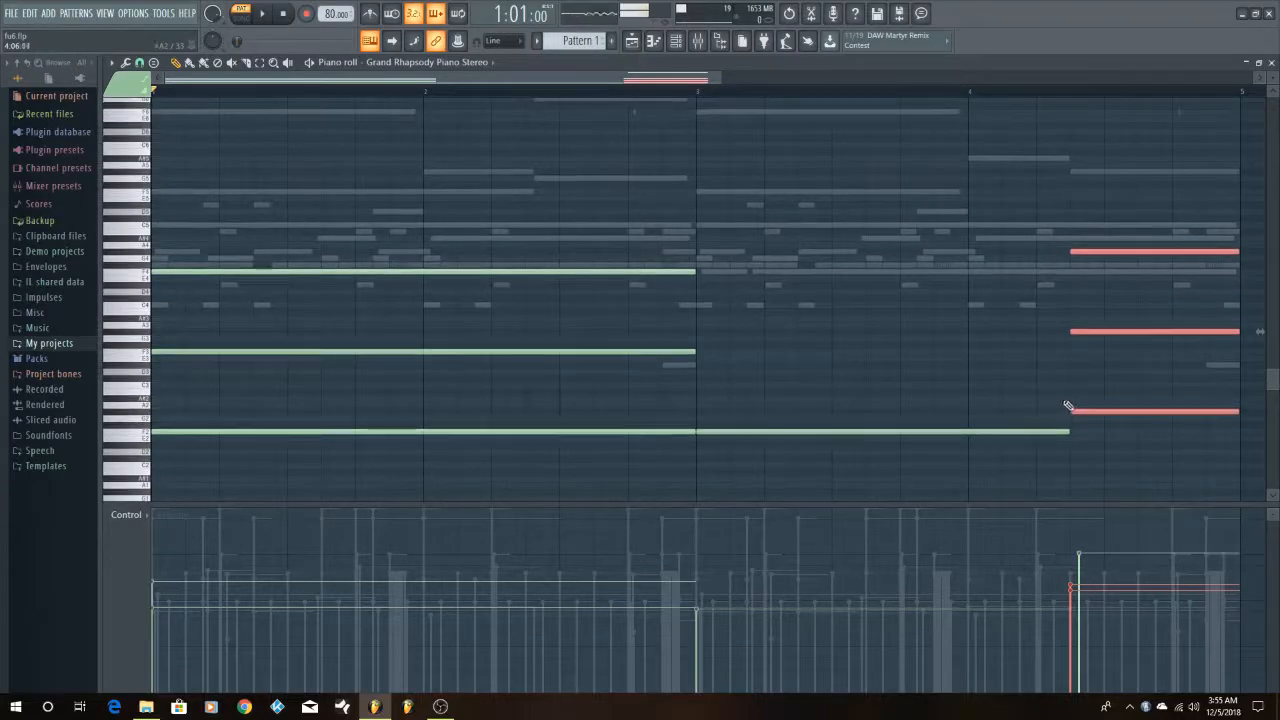
{"action": "left_click_drag", "start_coordinate": [1275, 82], "coordinate": [1275, 112]}
{"action": "scroll", "coordinate": [1093, 285], "scroll_direction": "down", "scroll_amount": 3}
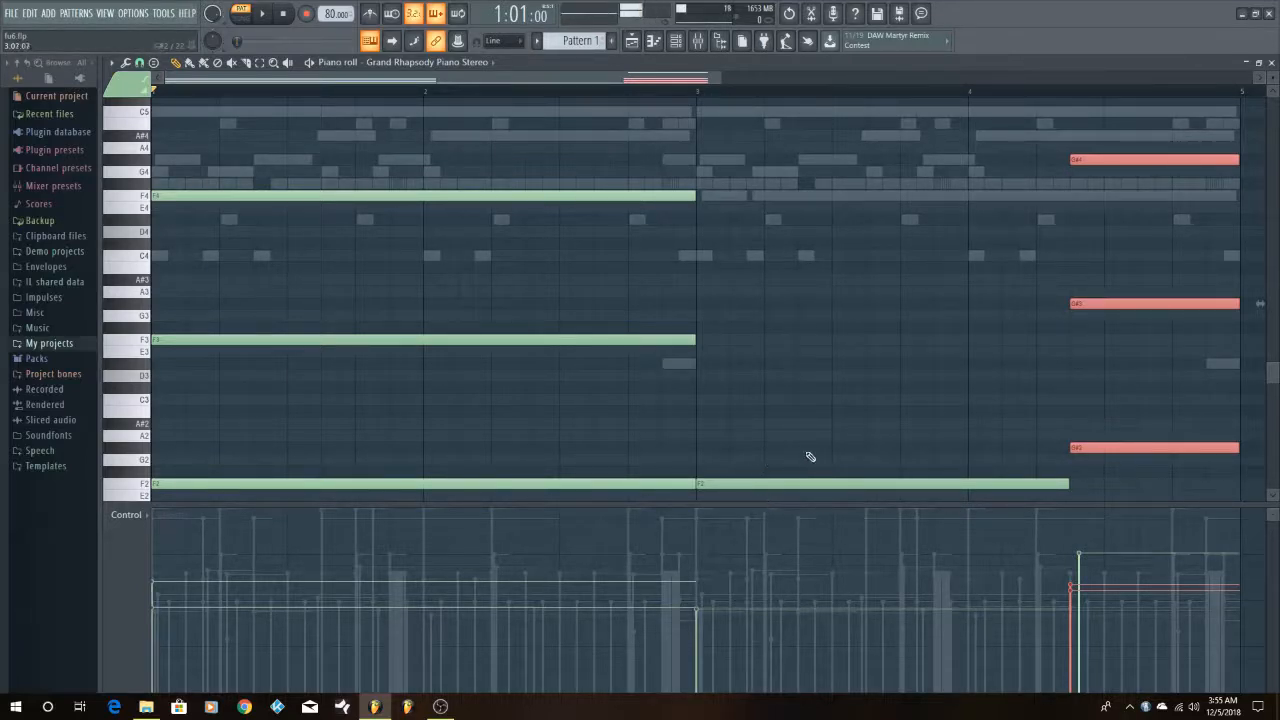
{"action": "scroll", "coordinate": [749, 459], "scroll_direction": "down", "scroll_amount": 2}
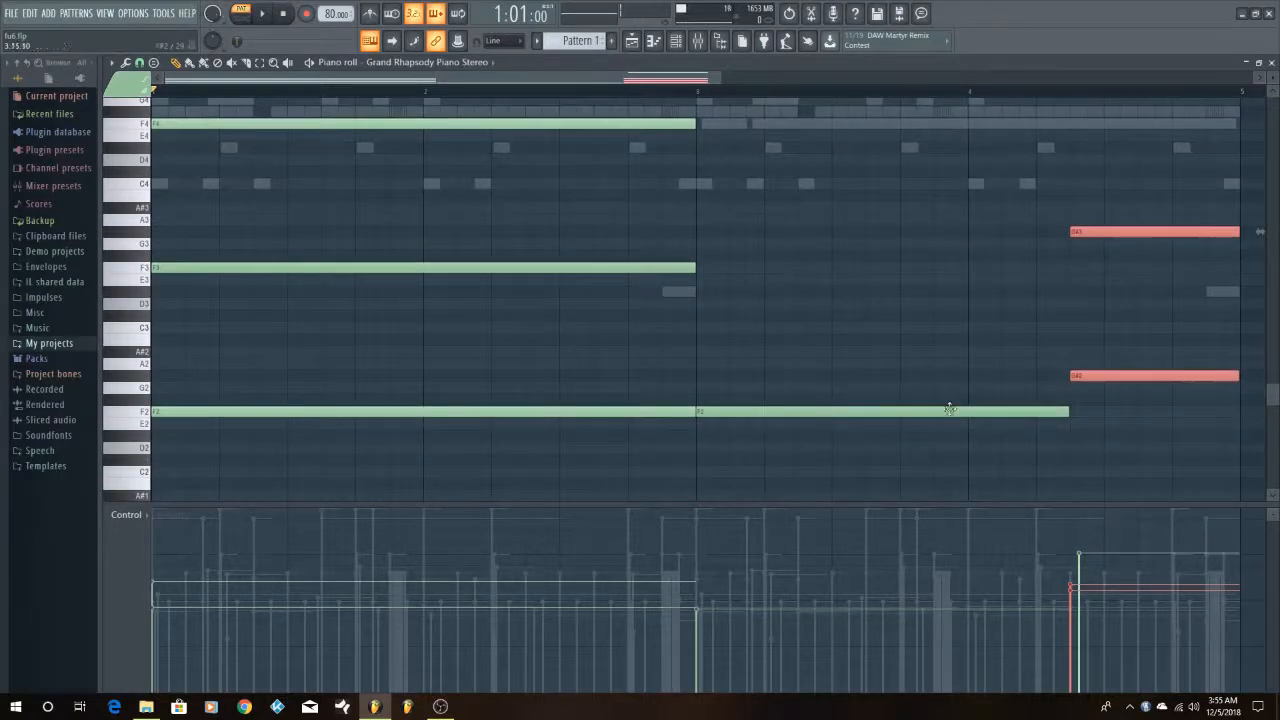
Deselect the G# notes, restore the piano roll to its smaller window and fit all the Grand Rhapsody Piano octaves in view
{"action": "left_click", "coordinate": [929, 359]}
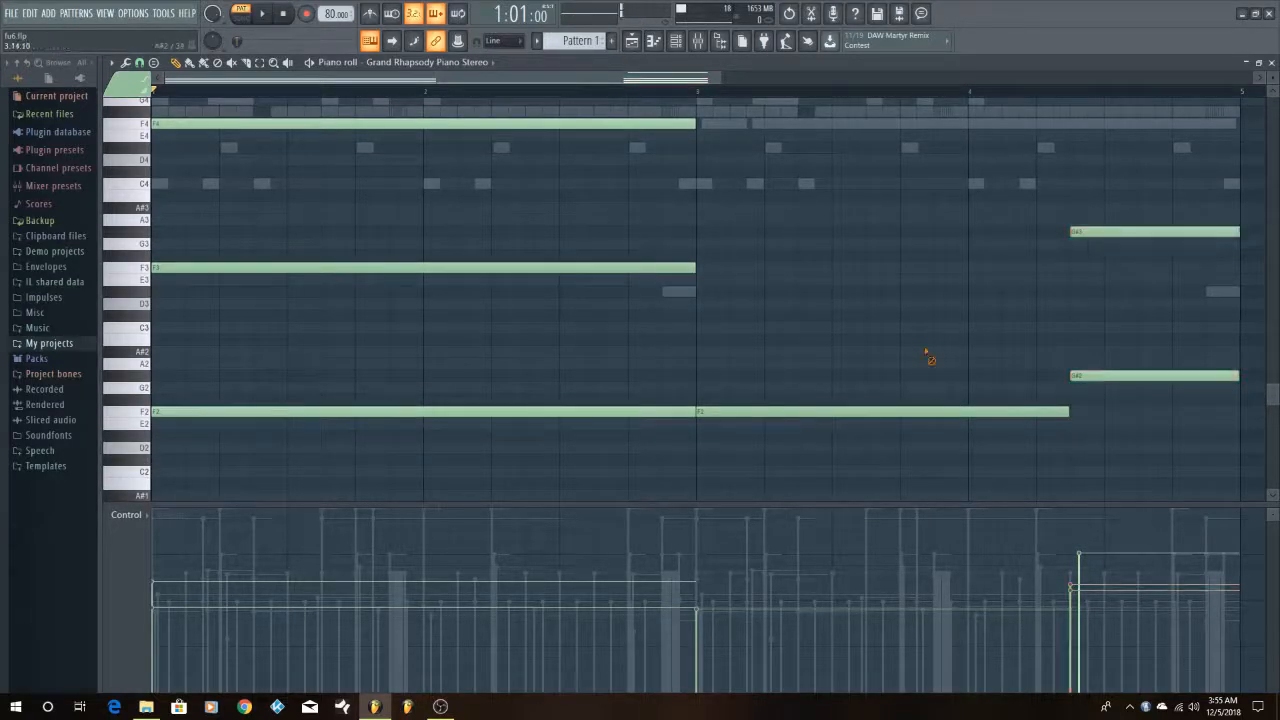
{"action": "left_click", "coordinate": [1260, 64]}
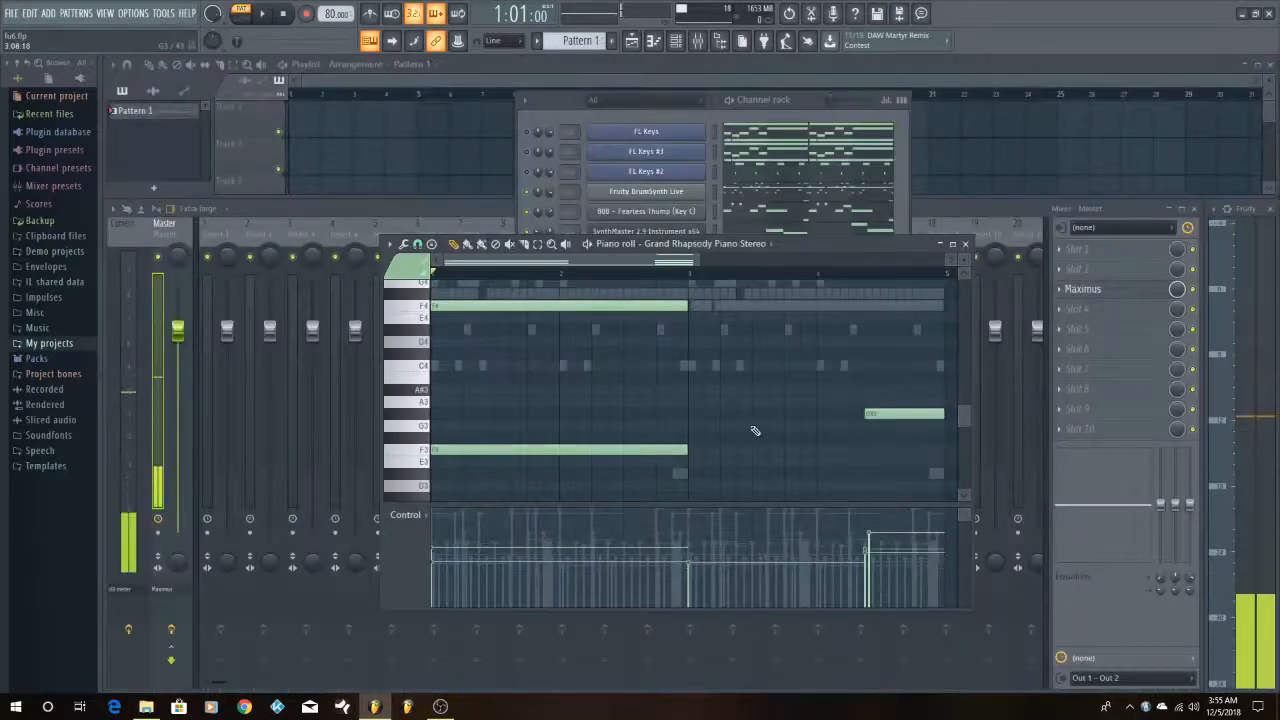
{"action": "scroll", "coordinate": [913, 306], "scroll_direction": "down", "scroll_amount": 3}
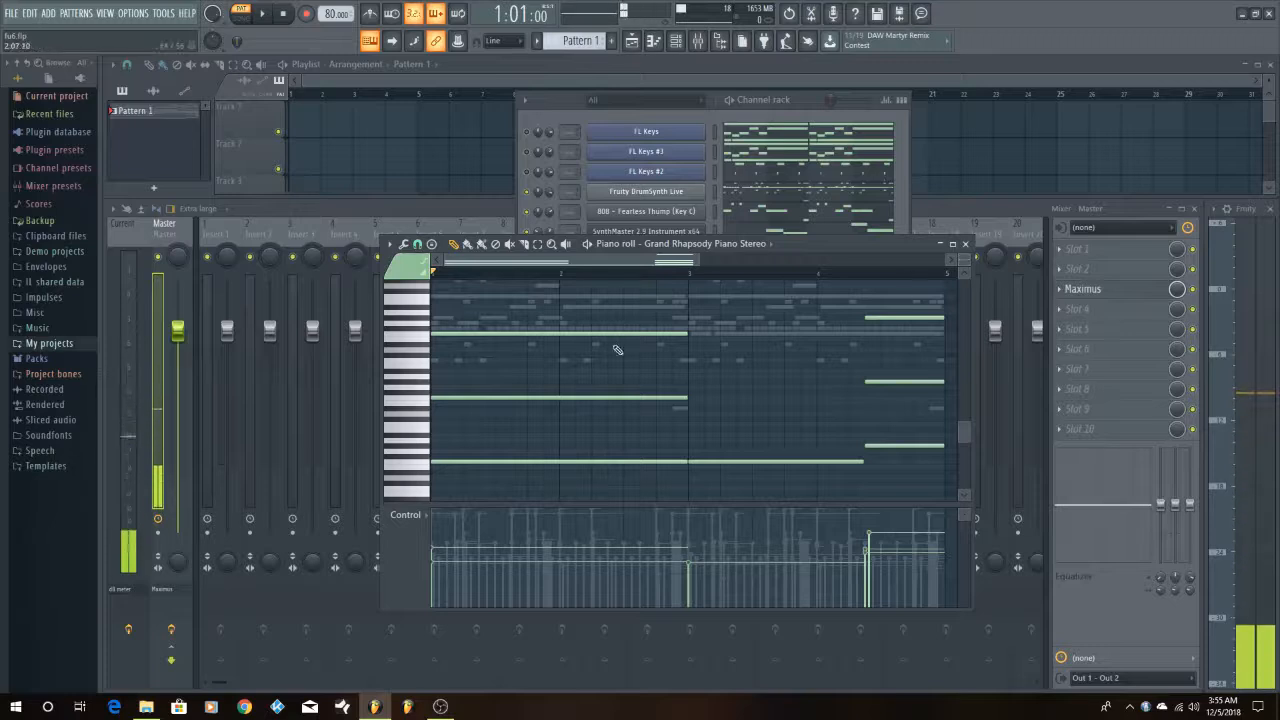
{"action": "scroll", "coordinate": [632, 376], "scroll_direction": "down", "scroll_amount": 2}
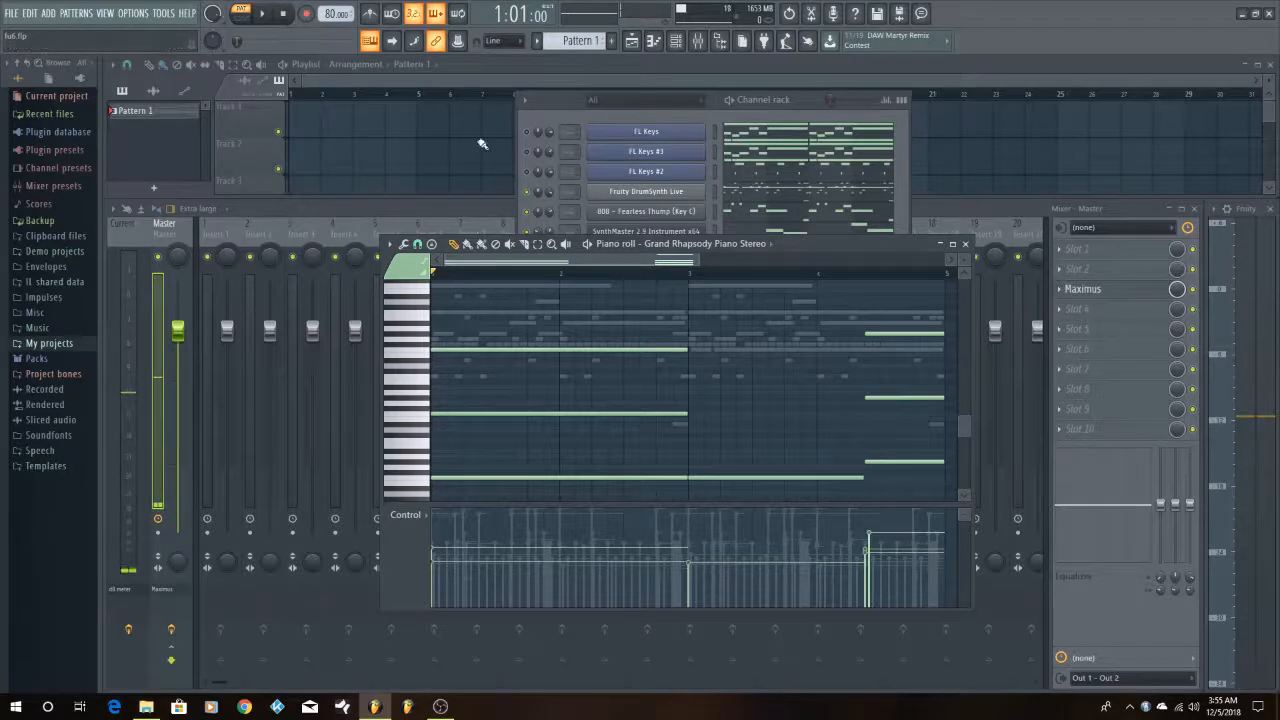
Bring the channel rack forward and audition the low F2 key of the Grand Rhapsody Piano in its piano roll
{"action": "left_click", "coordinate": [756, 100]}
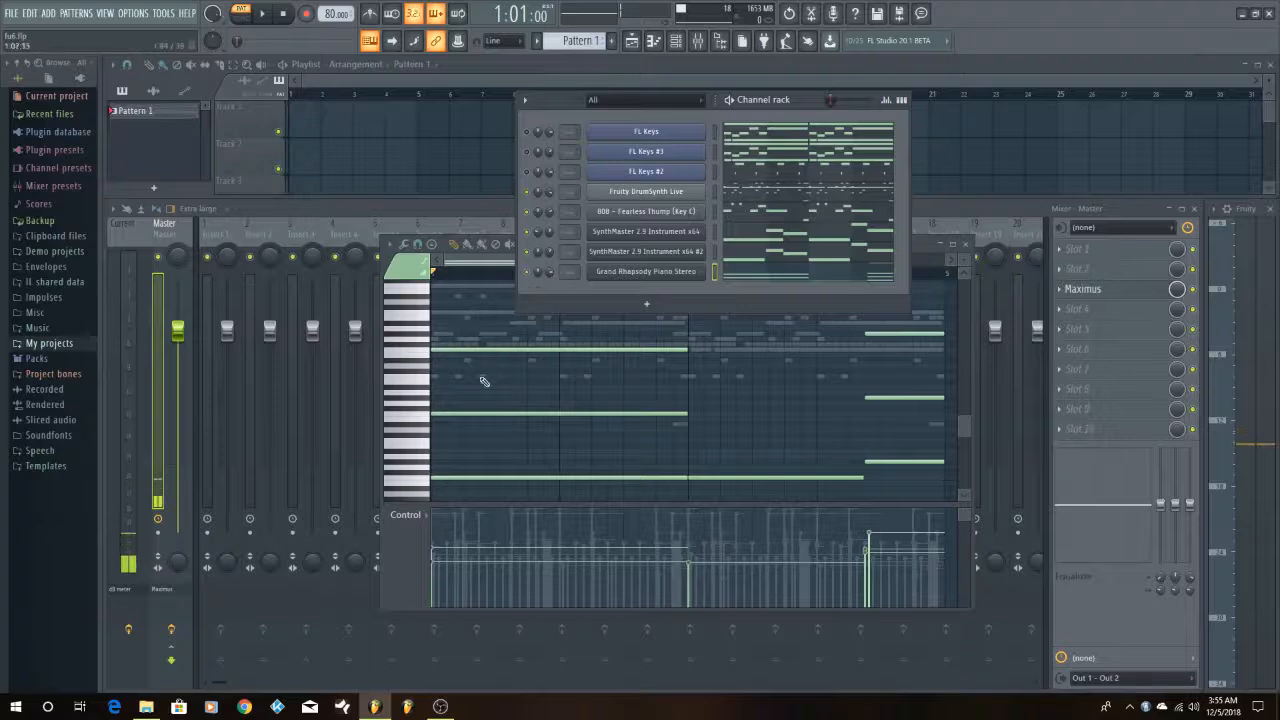
{"action": "scroll", "coordinate": [423, 440], "scroll_direction": "down", "scroll_amount": 3}
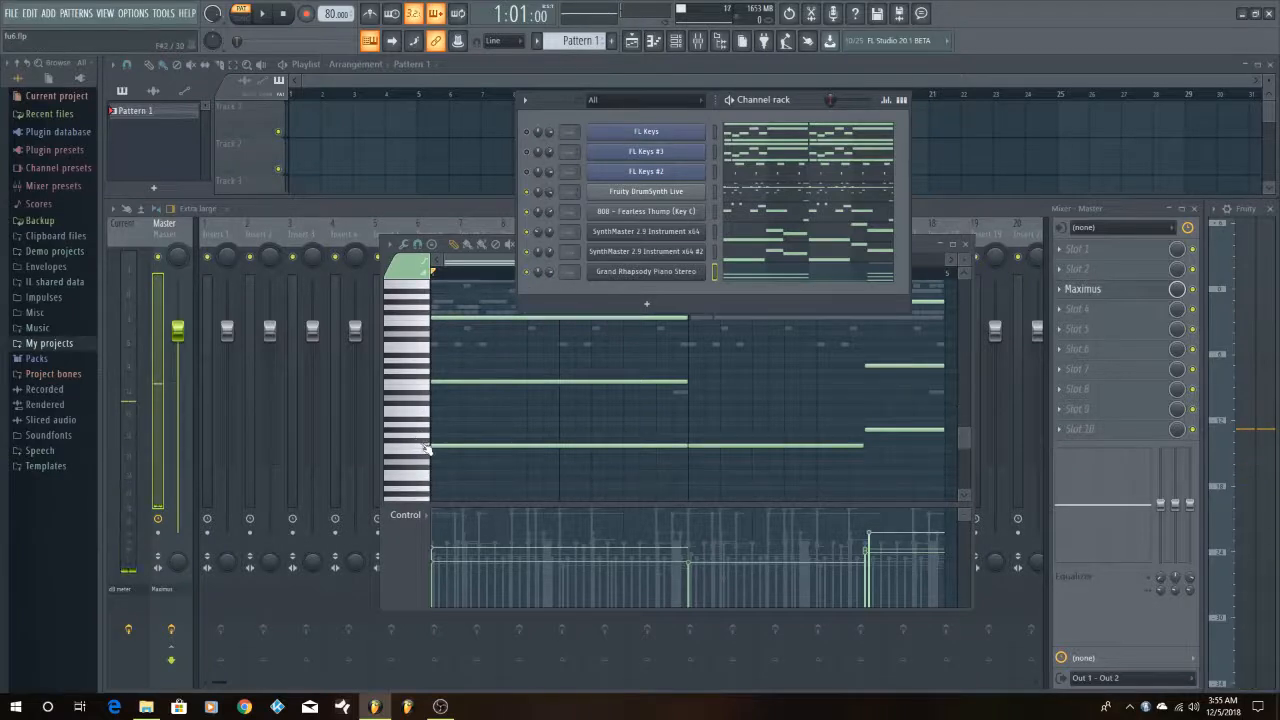
{"action": "left_click", "coordinate": [428, 449]}
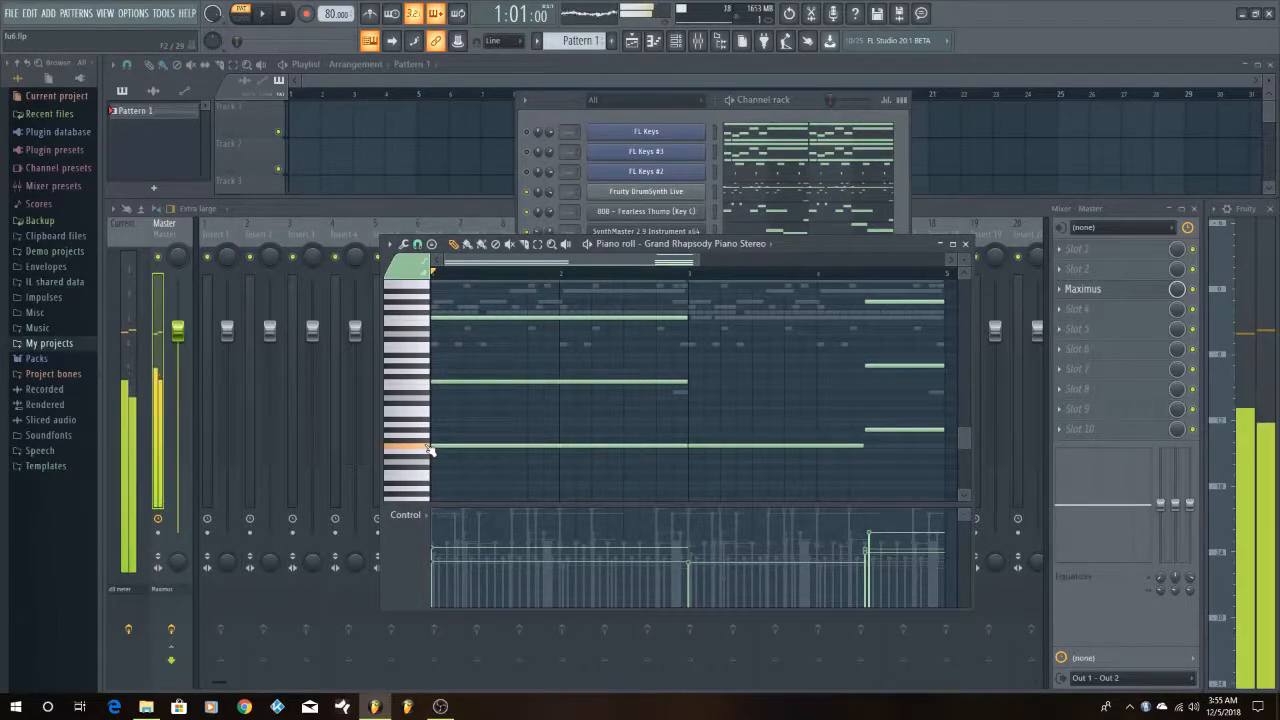
{"action": "left_click", "coordinate": [416, 452]}
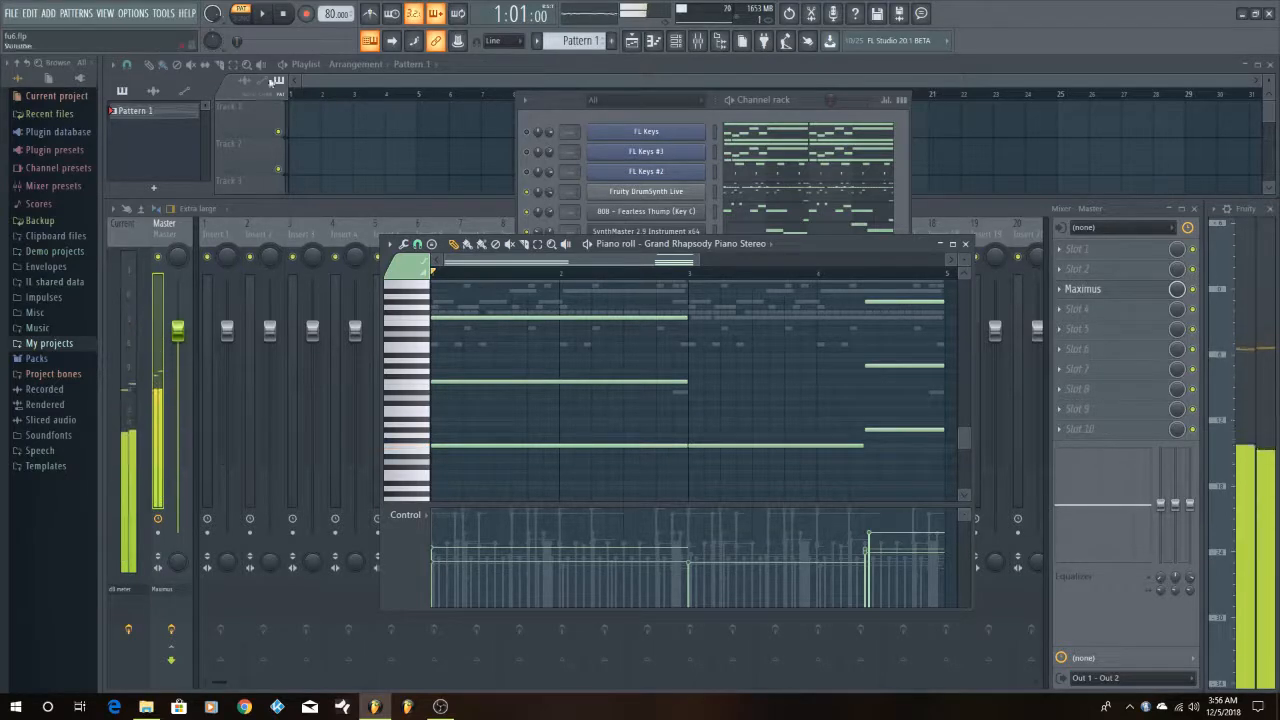
Play the pattern to hear the Grand Rhapsody Piano notes with the other active layers, and stop playback
{"action": "left_click", "coordinate": [262, 13]}
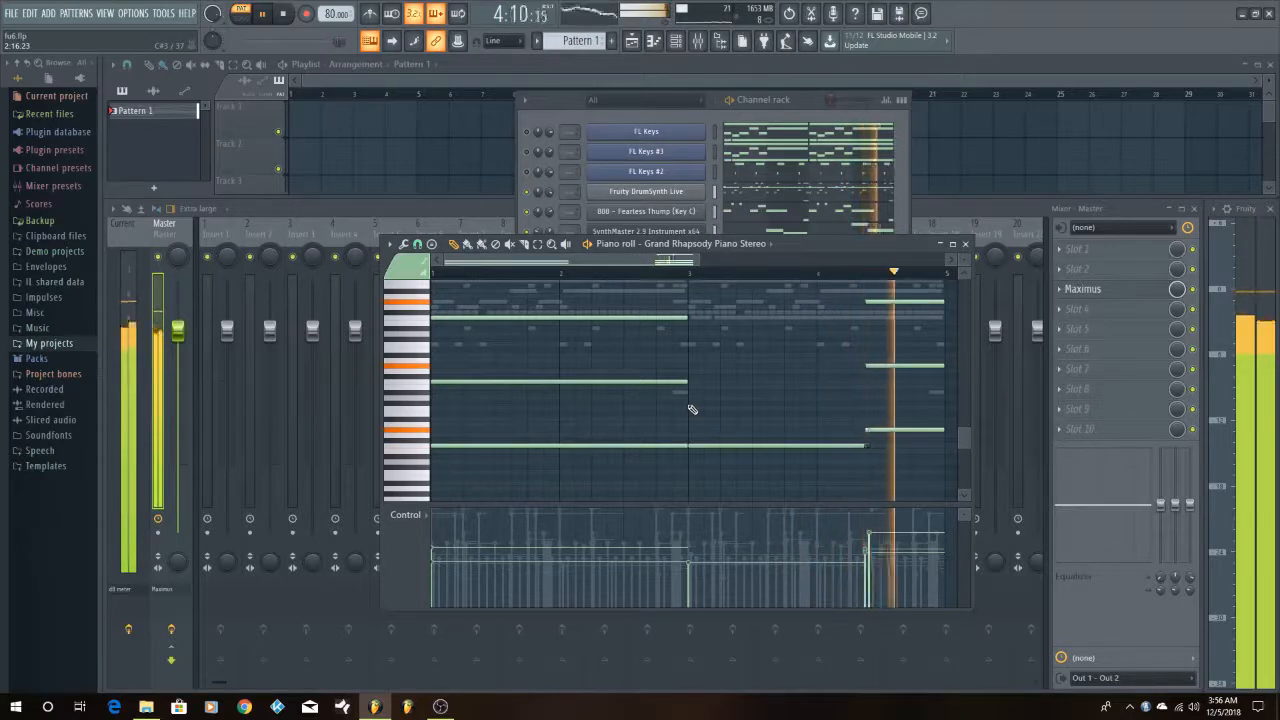
{"action": "key", "text": "space"}
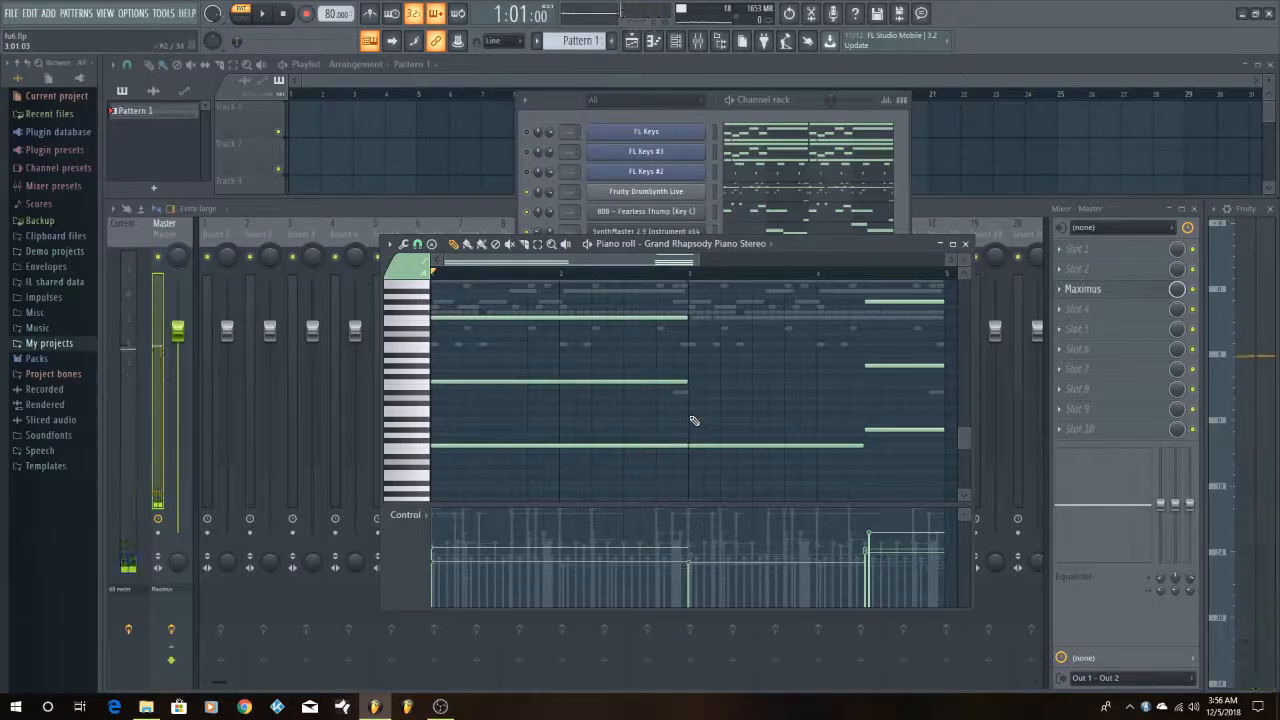
{"action": "key", "text": "space"}
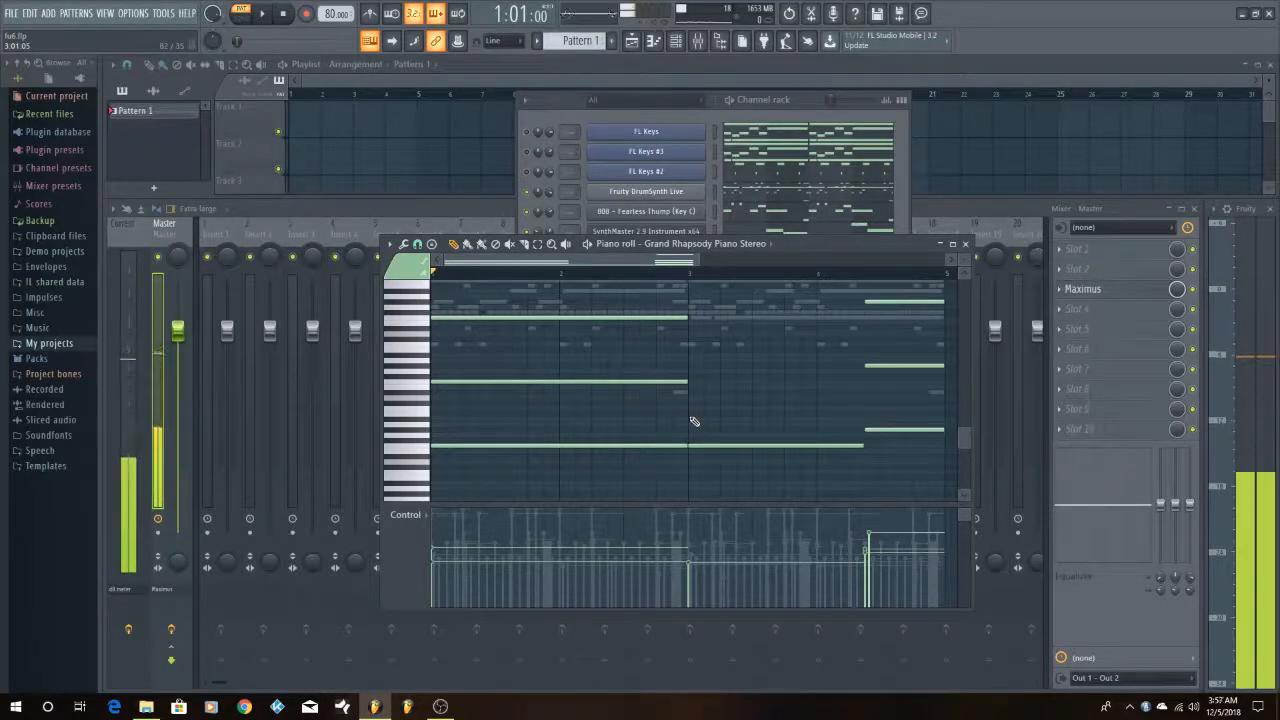